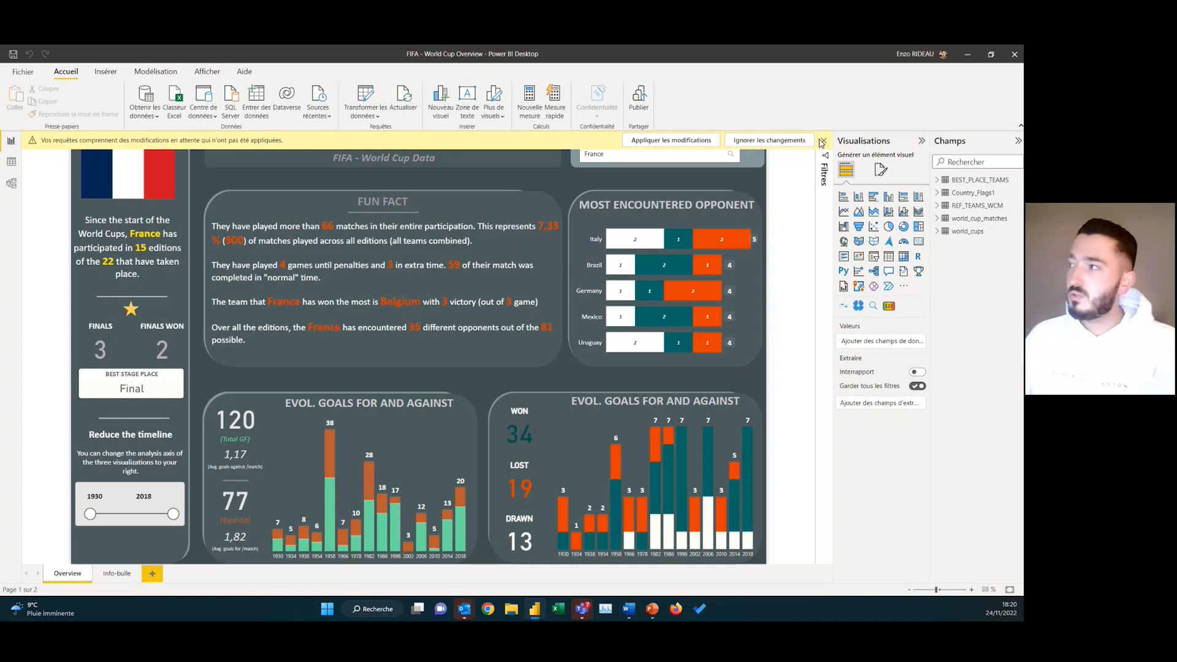
Discard the pending query changes to REF_TEAMS_WCM
left_click(731, 146)
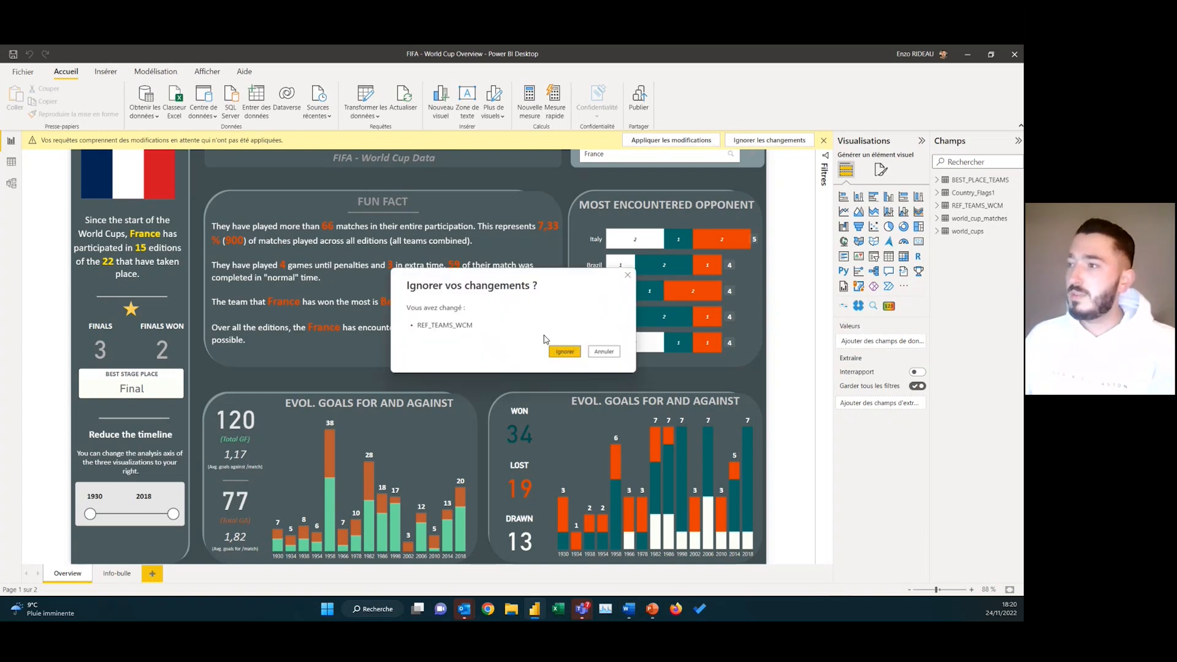
left_click(565, 349)
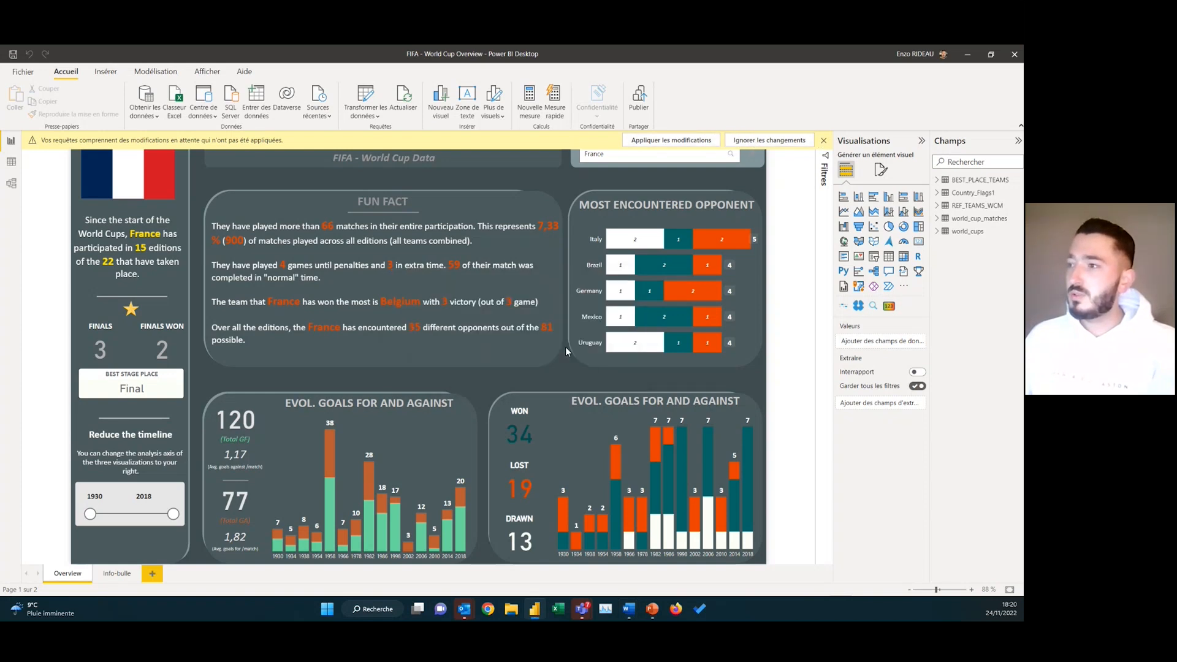
left_click(371, 116)
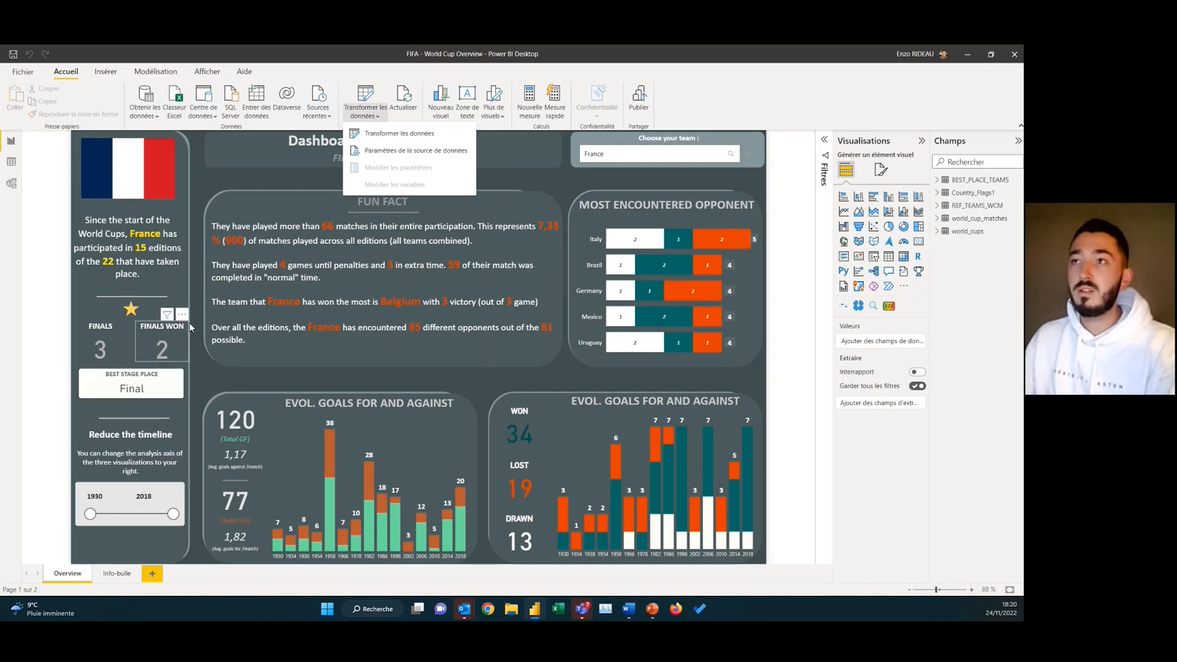
left_click(200, 54)
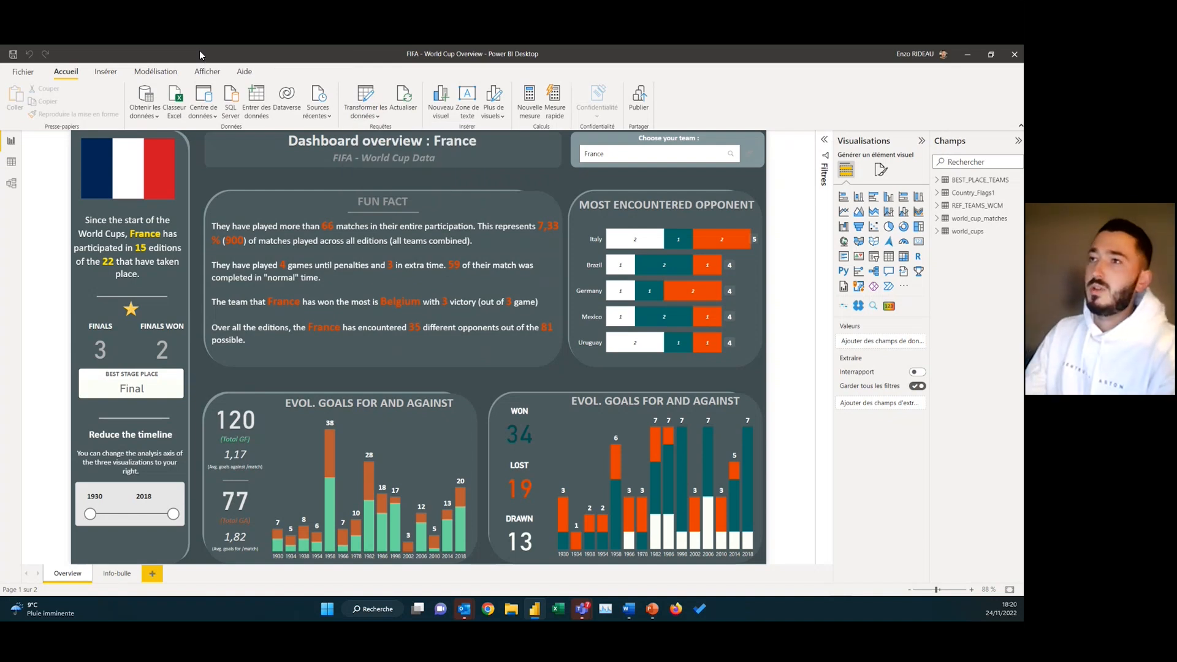
left_click(154, 115)
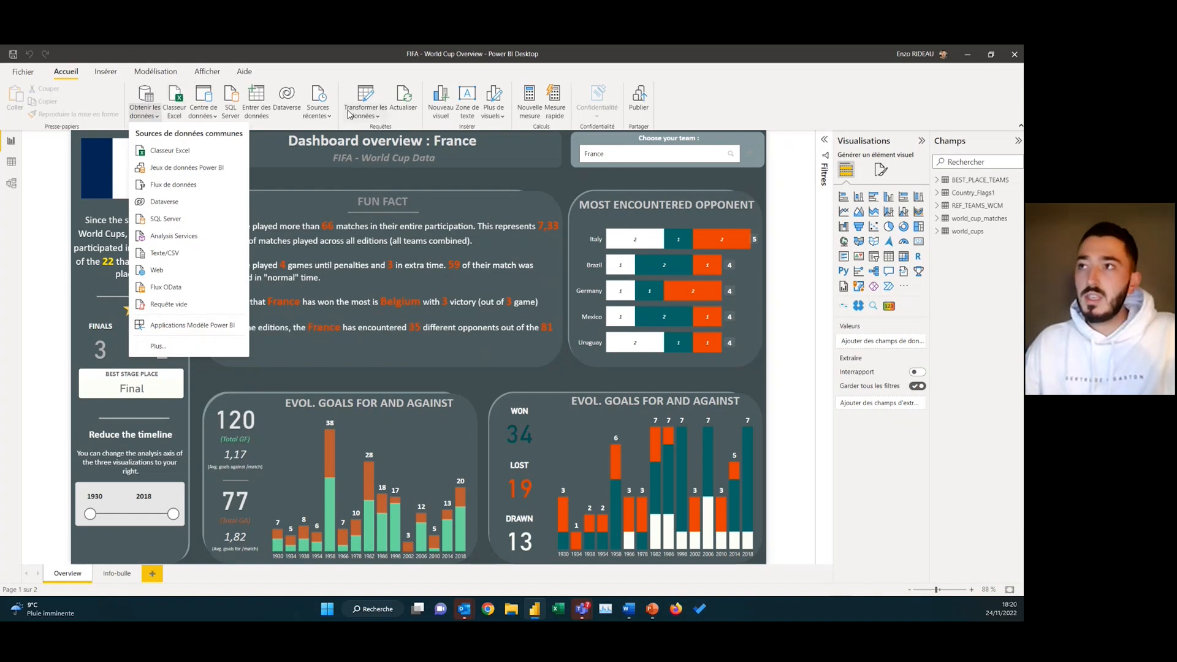
left_click(279, 125)
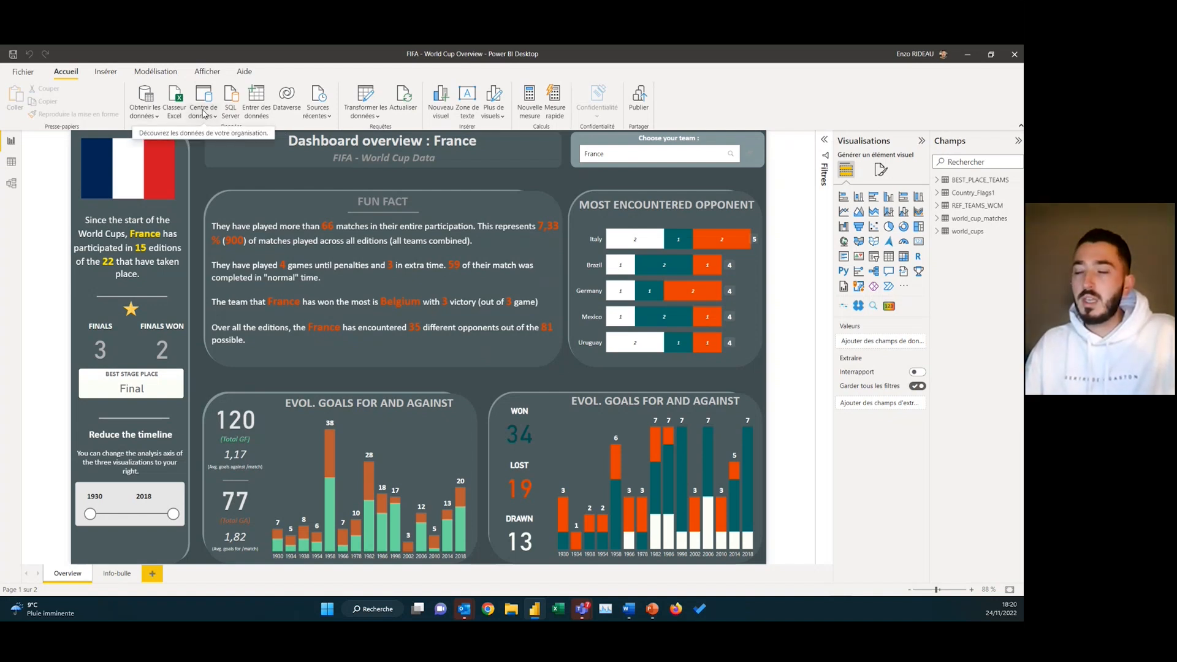
left_click(320, 111)
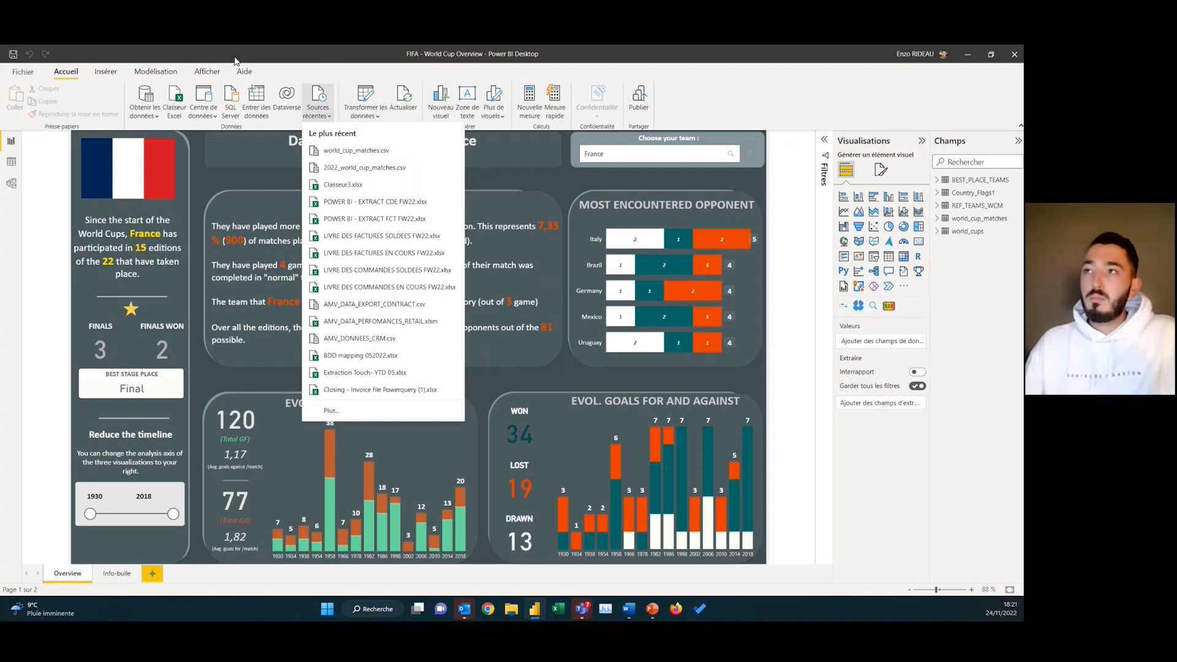
Open world_cup_matches.csv from the WORLD cup challenge folder as a new Text/CSV data source
left_click(151, 116)
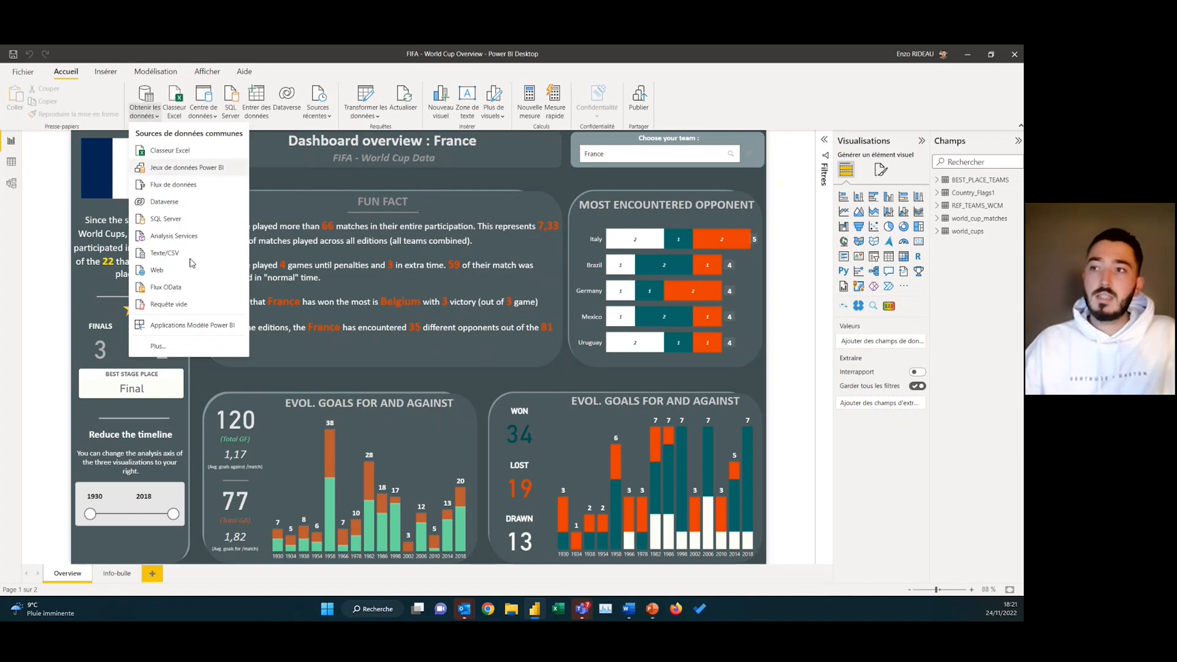
left_click(154, 122)
left_click(154, 123)
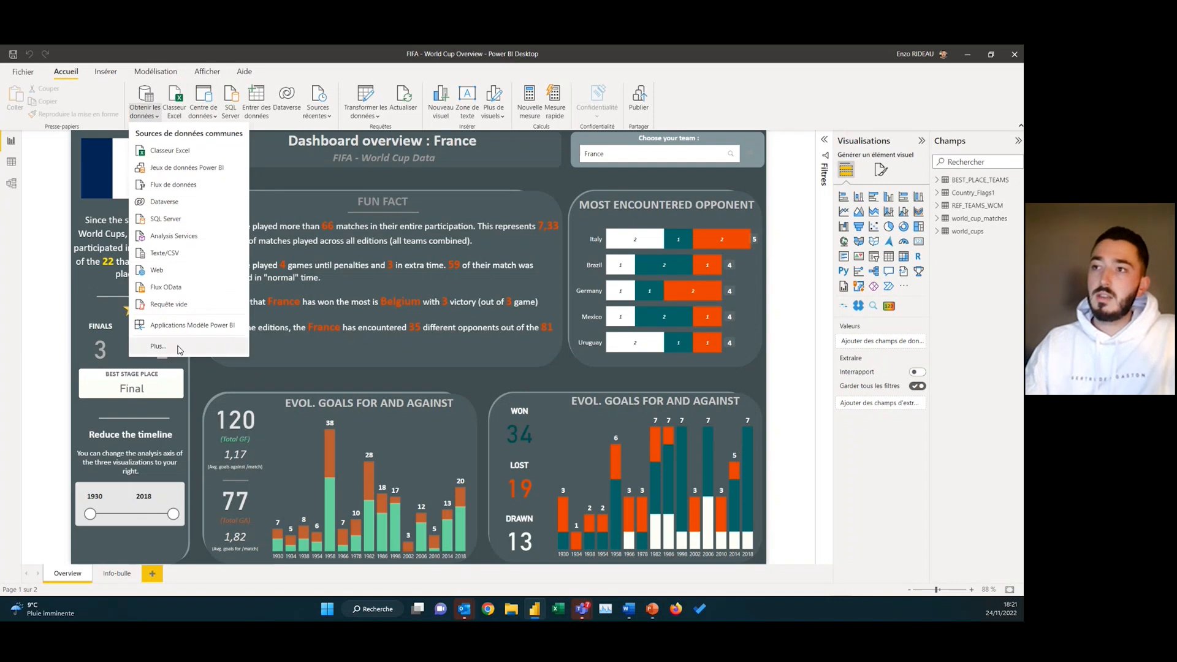
left_click(179, 255)
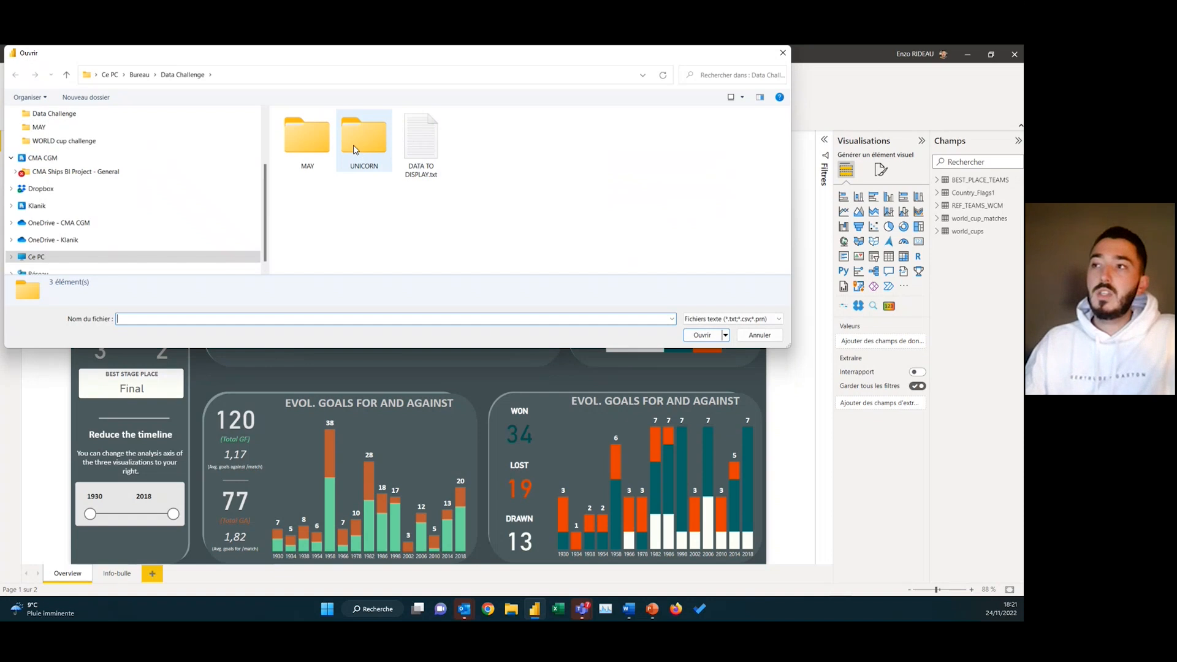
left_click(146, 145)
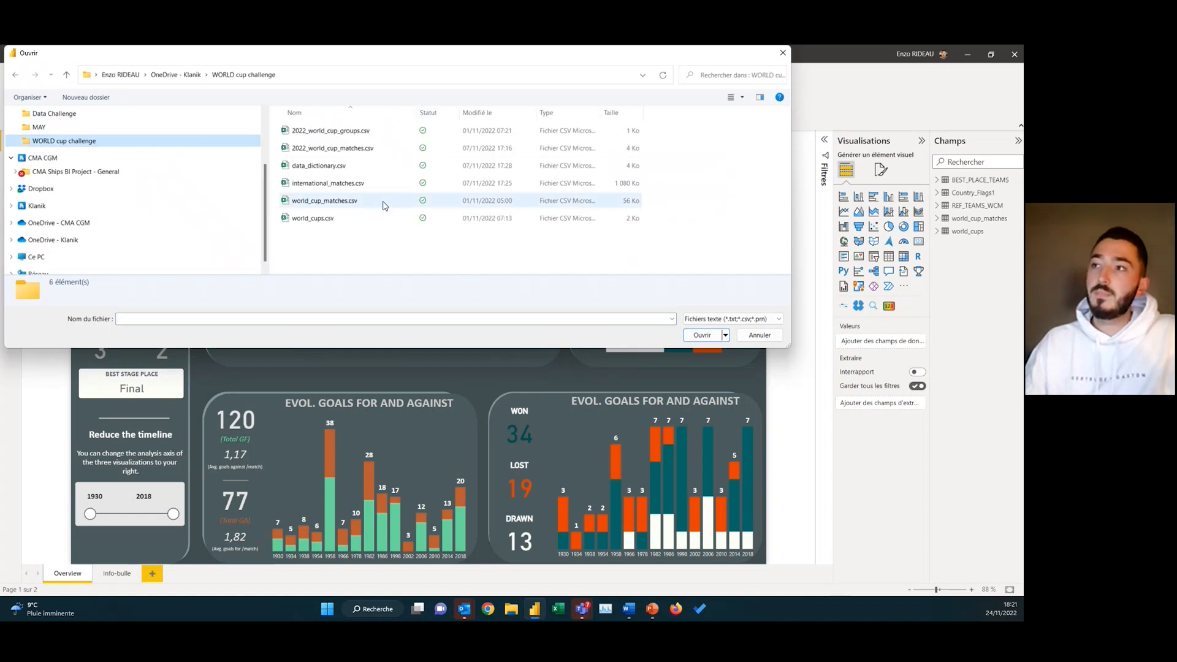
left_click_drag(420, 116, 440, 110)
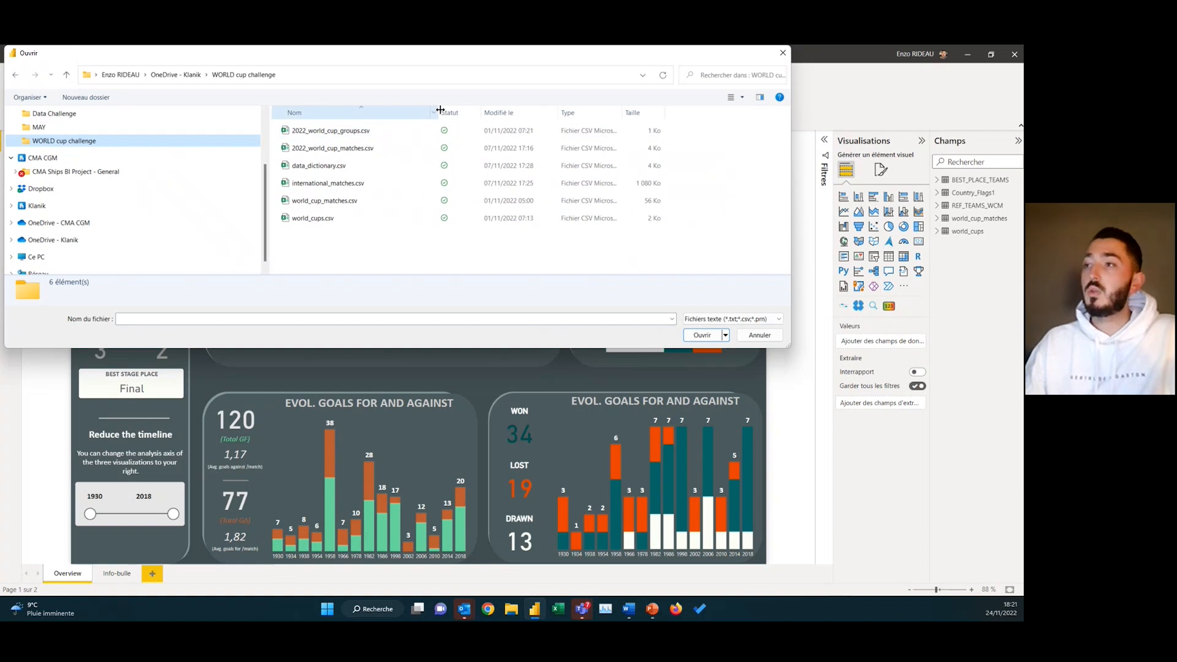
left_click(340, 203)
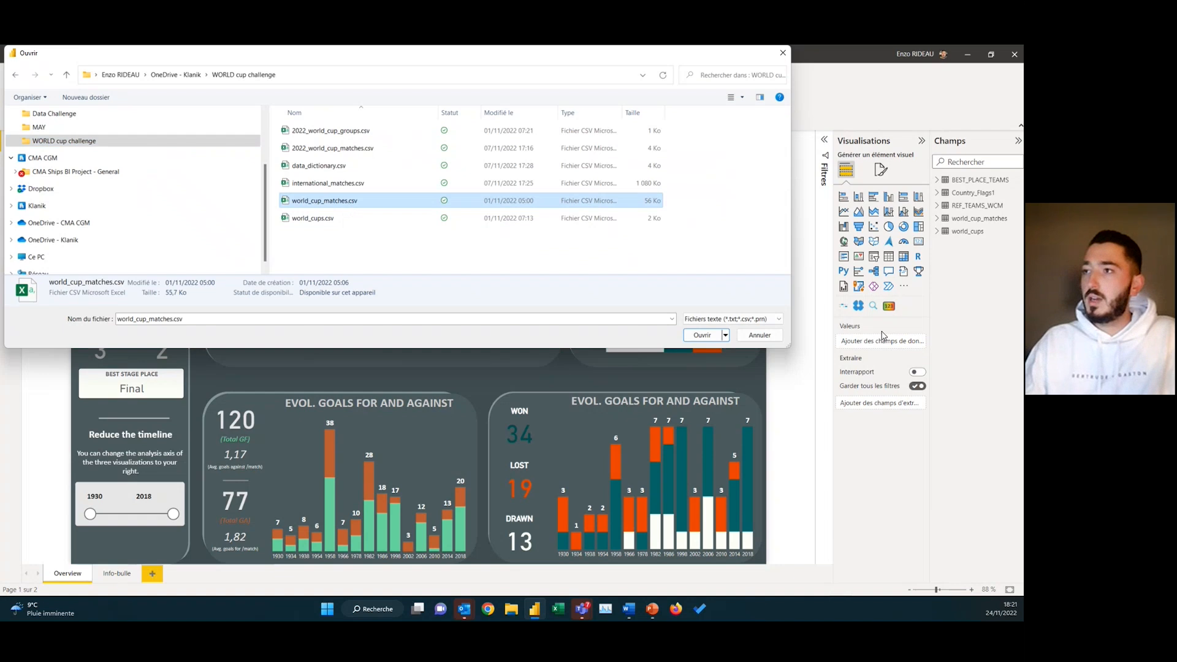
left_click(700, 336)
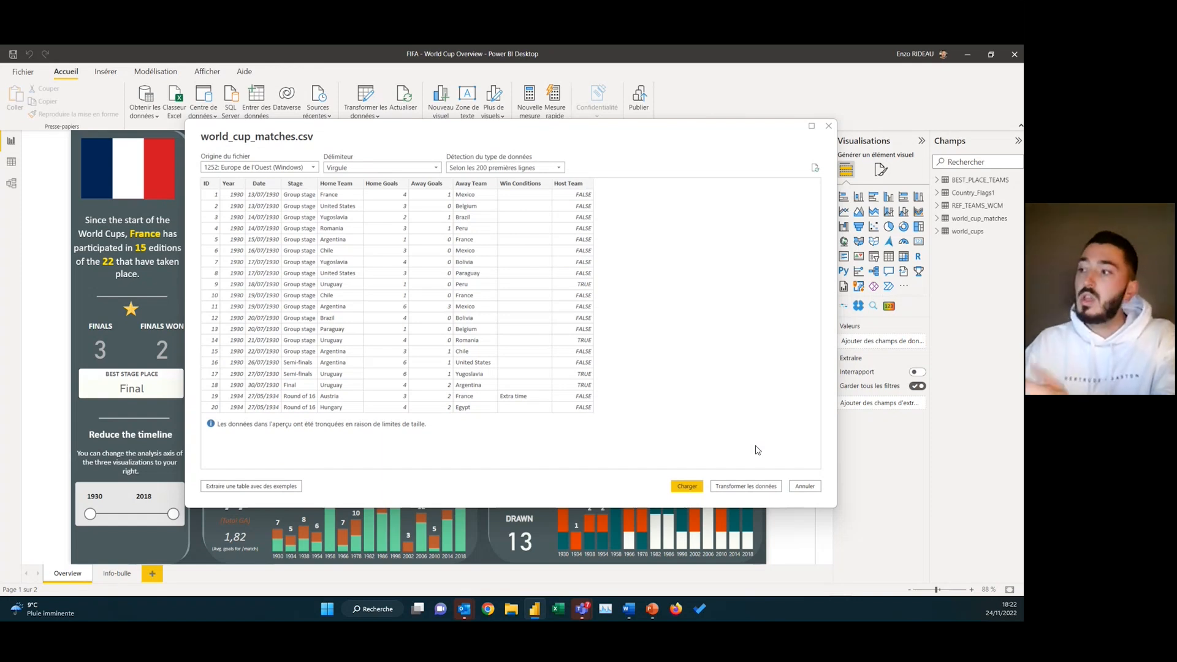
Send the previewed CSV data to the Power Query editor for transformation and maximize the editor window
left_click(734, 488)
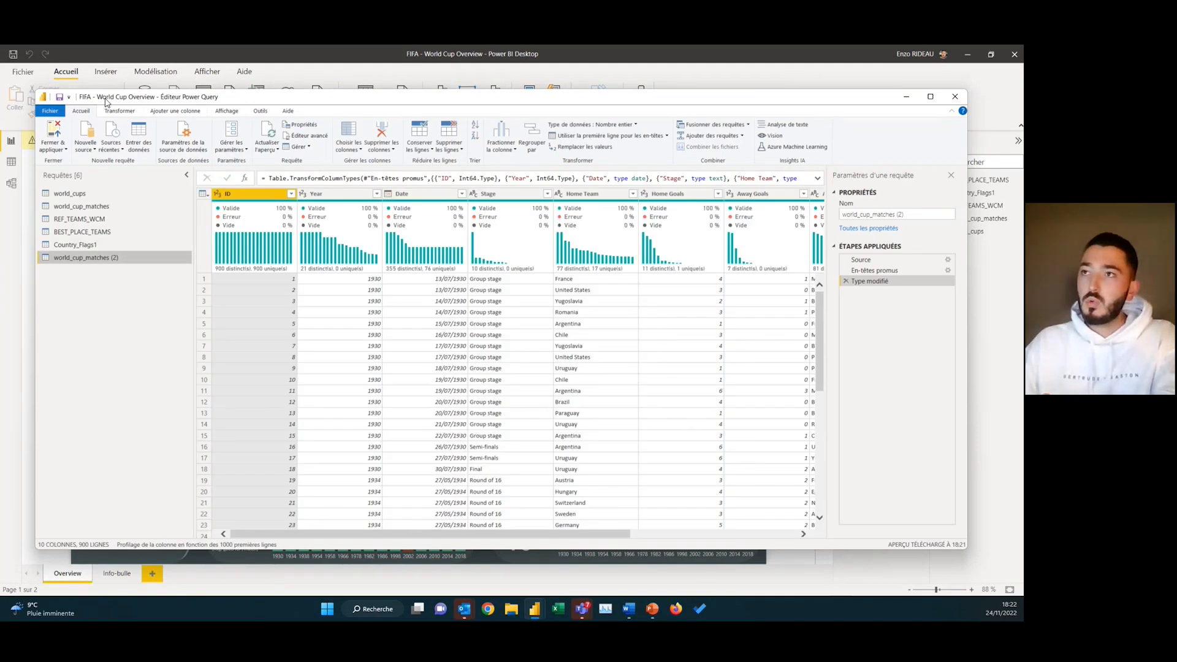
left_click_drag(242, 103, 248, 125)
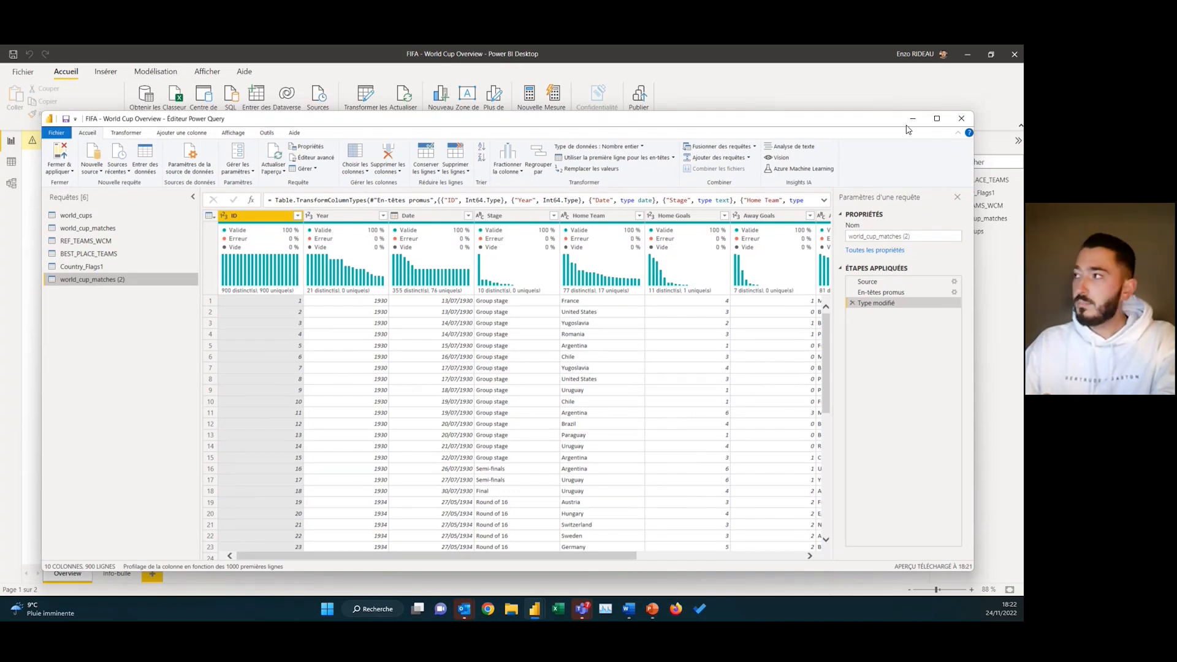
left_click(935, 118)
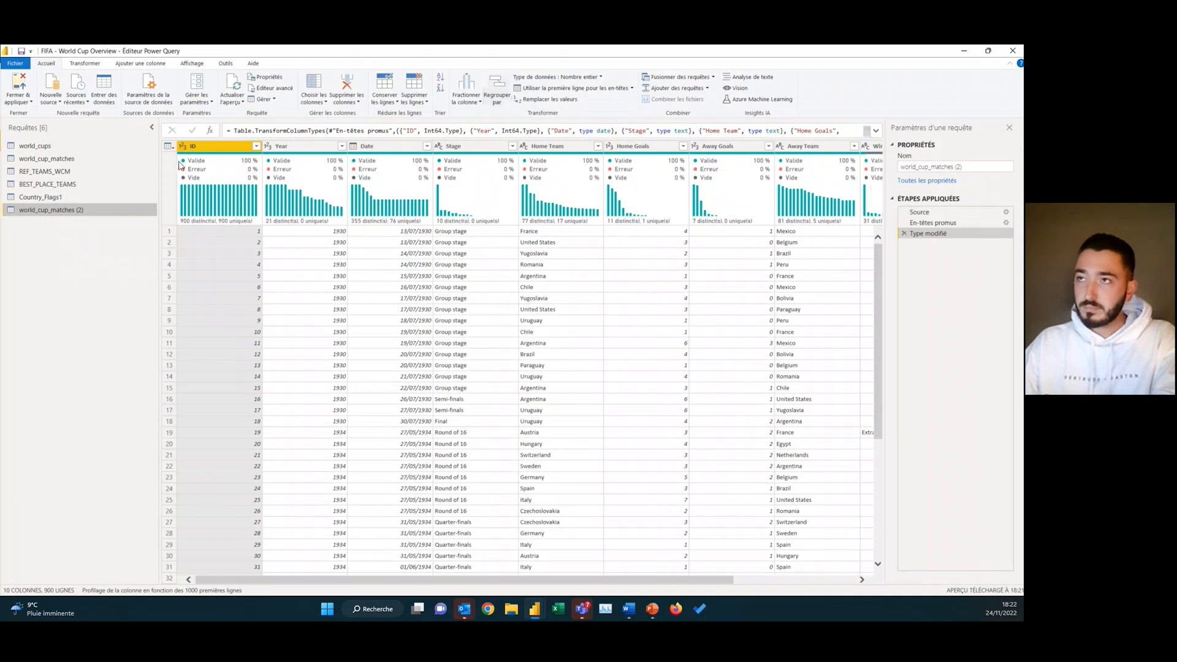
Compare the applied steps of the world_cups query with those of world_cup_matches (2)
mouse_move(321, 171)
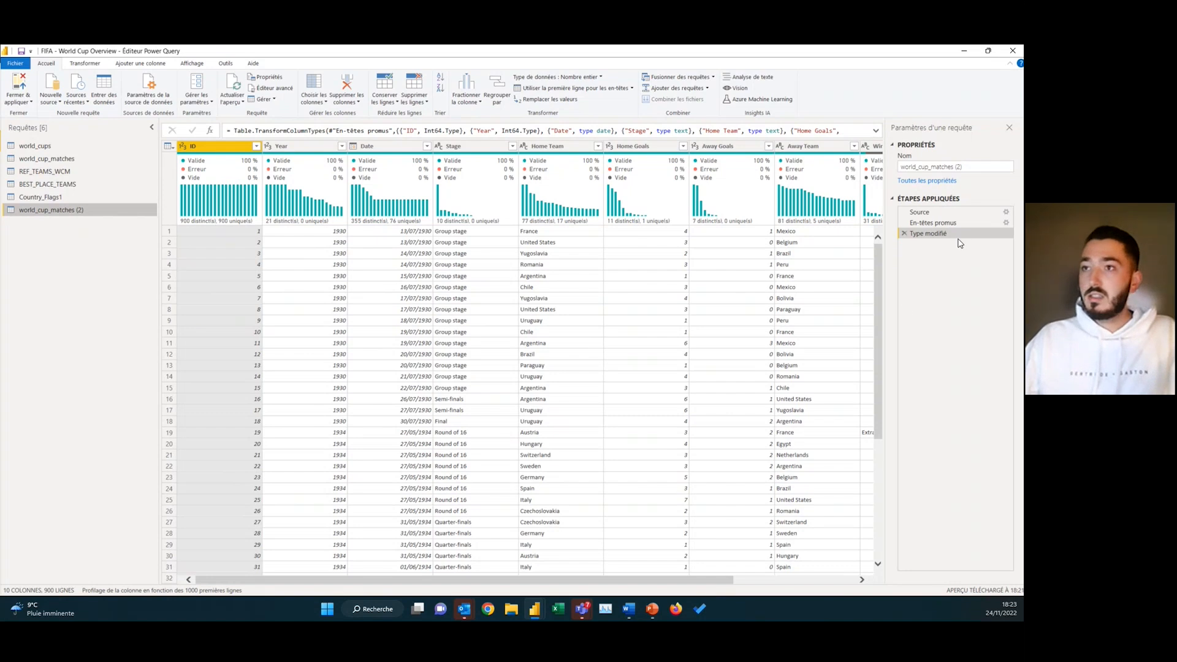
left_click(35, 146)
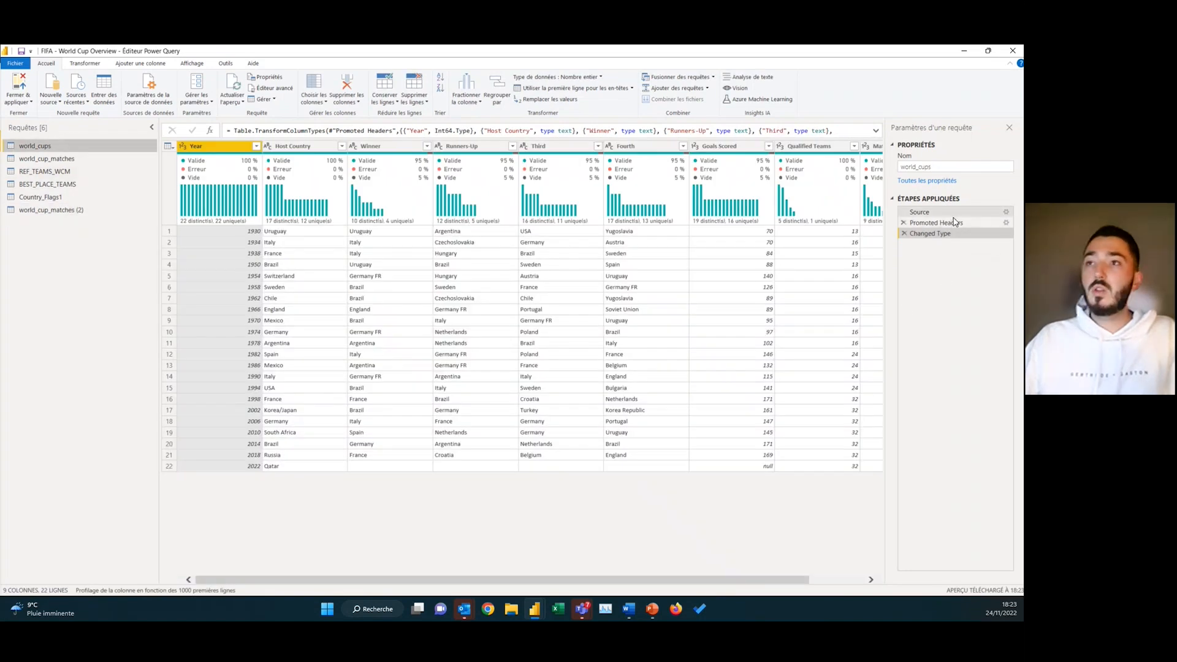
left_click(89, 211)
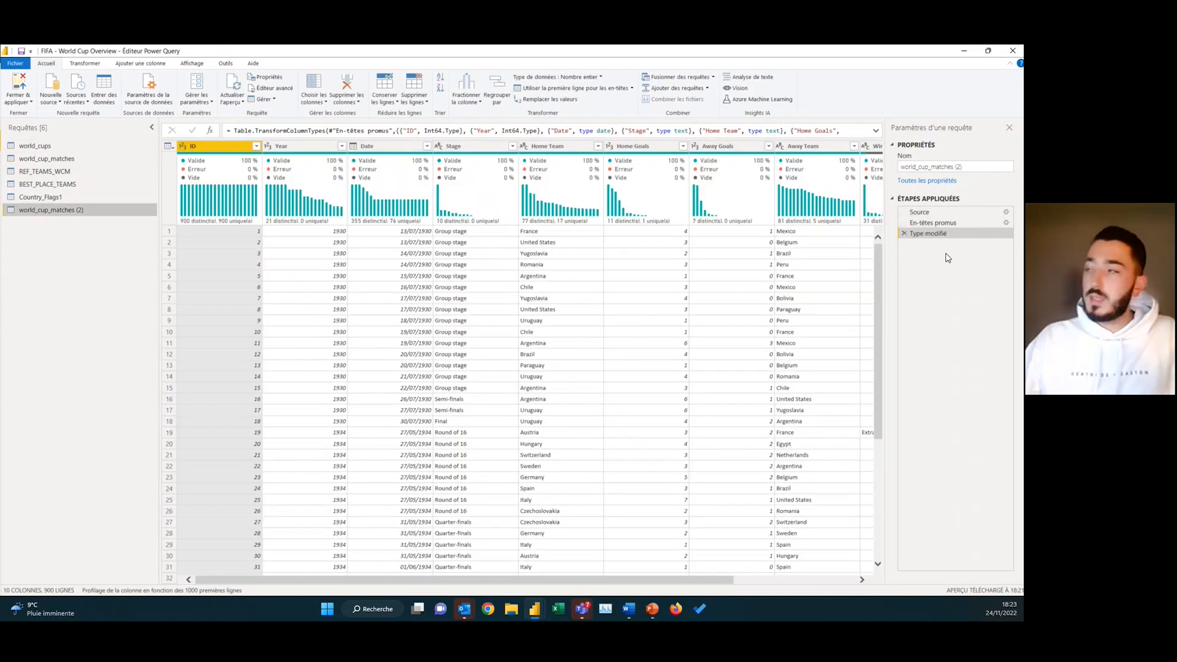
Examine the file path and import options in the Source step's formula of world_cup_matches (2)
left_click(920, 212)
left_click(264, 130)
left_click_drag(604, 130, 779, 131)
left_click(778, 131)
left_click_drag(330, 132, 512, 132)
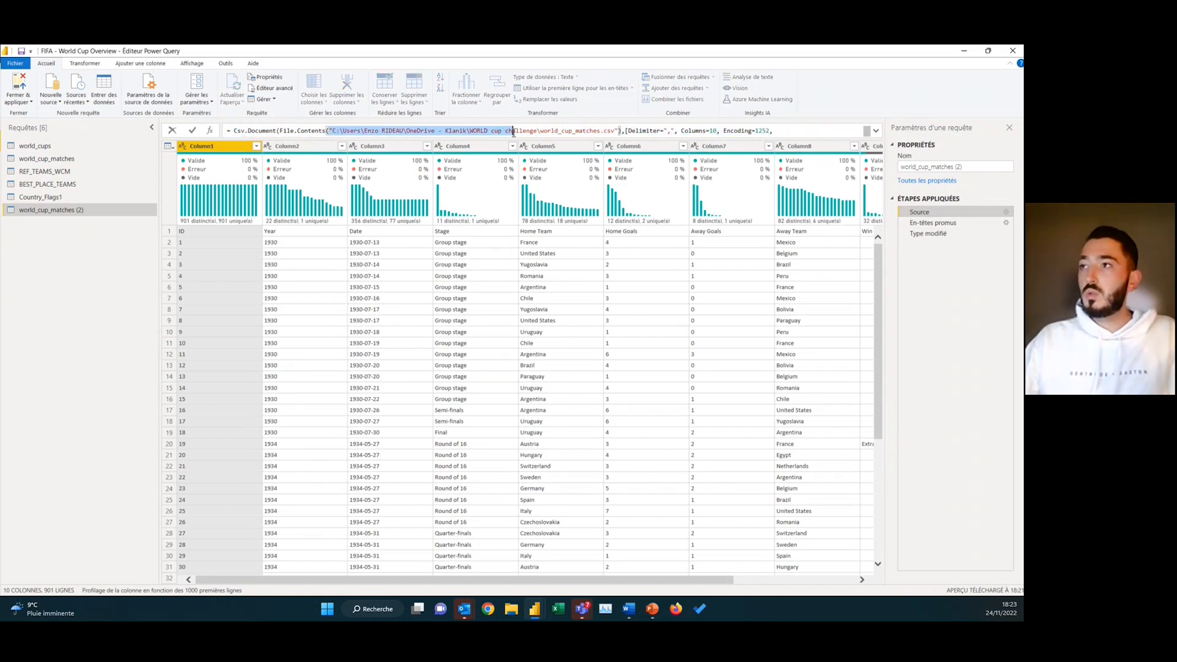
Review the settings of the promoted headers step and inspect the Year, Date and Stage columns
double_click(917, 224)
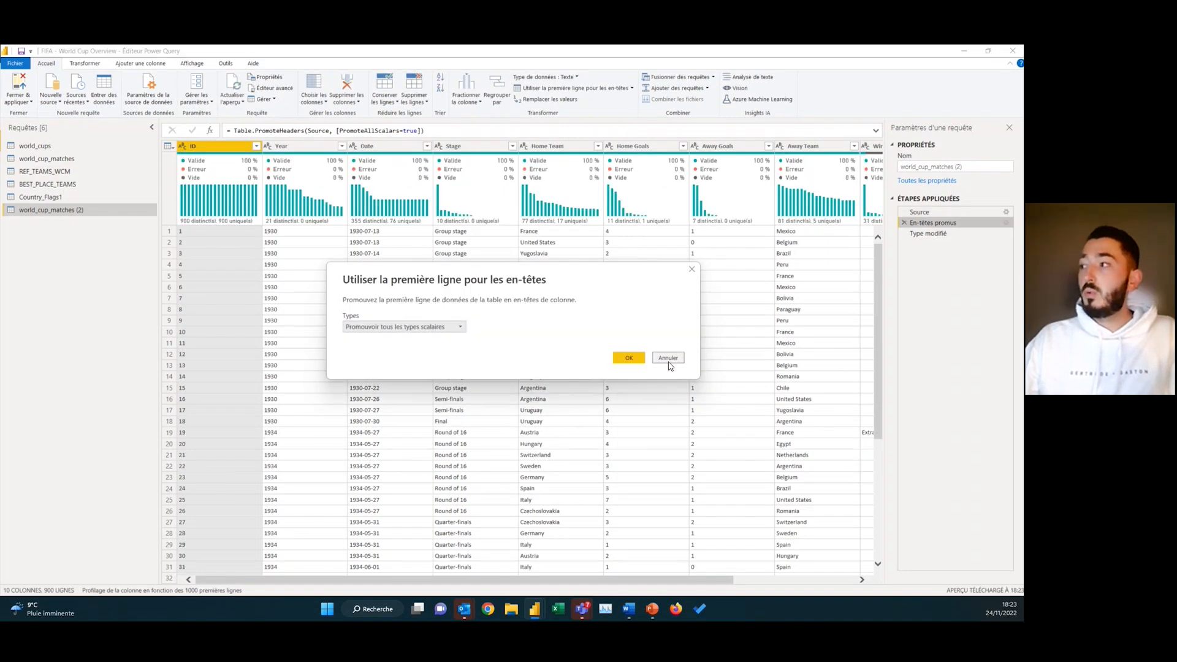
left_click(667, 357)
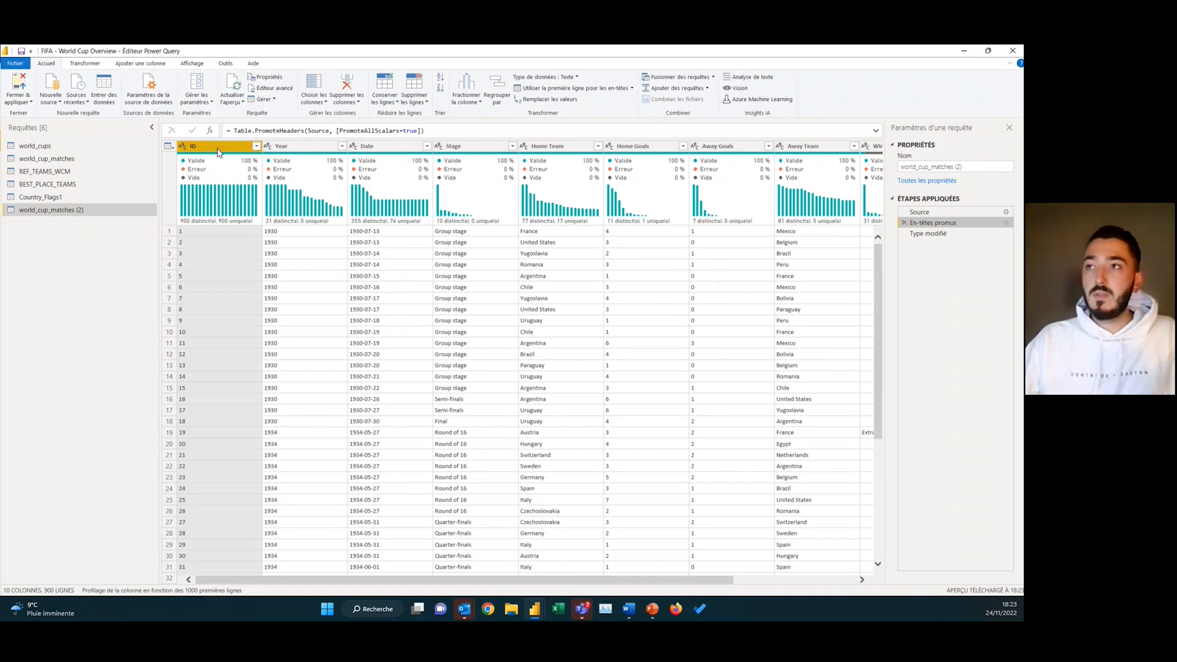
left_click(300, 145)
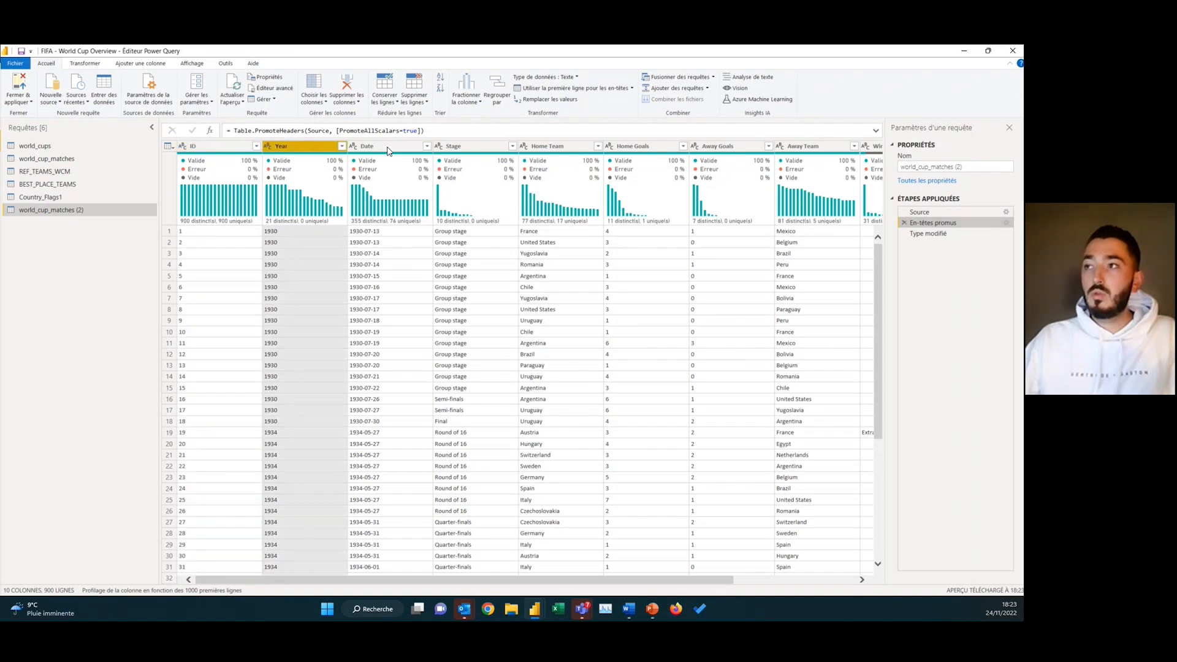
left_click(383, 146)
left_click(467, 145)
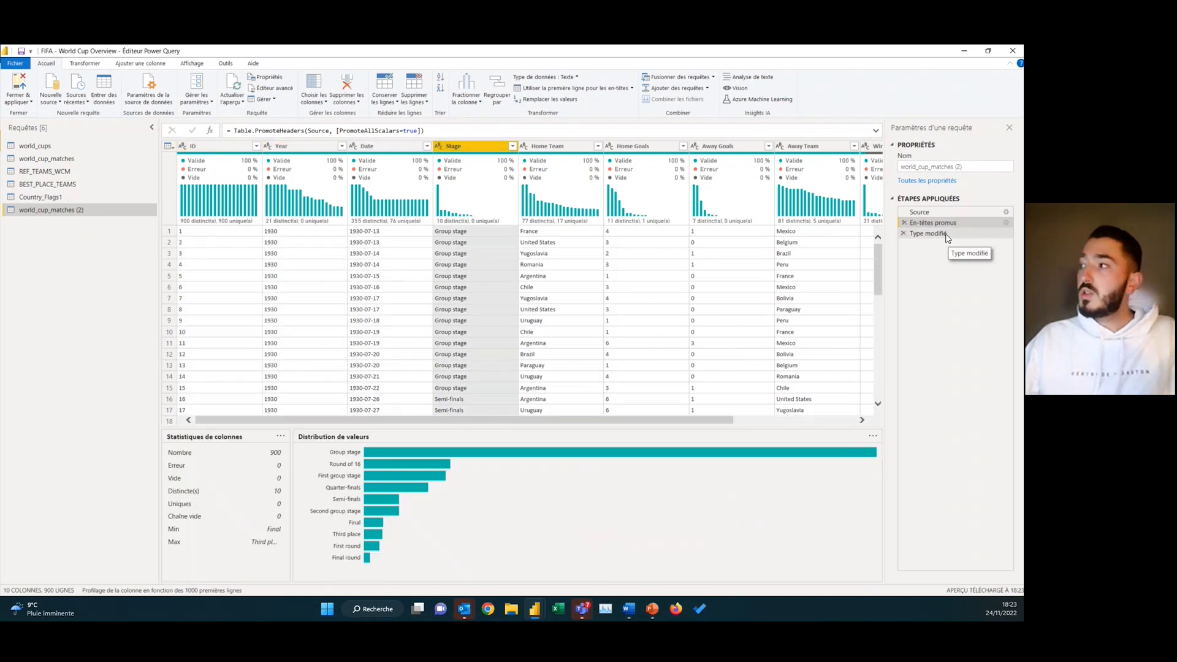
Show the full formula of the Type modifié step and examine the data type assigned to each column
left_click(947, 237)
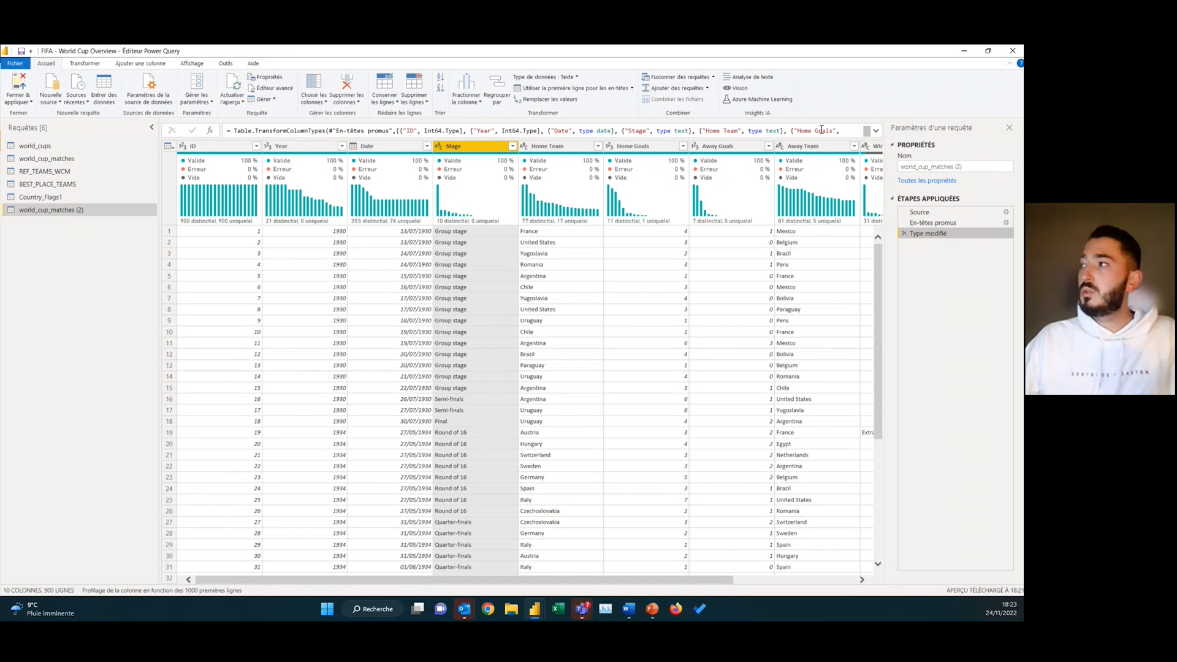
left_click(875, 132)
left_click_drag(690, 145, 195, 134)
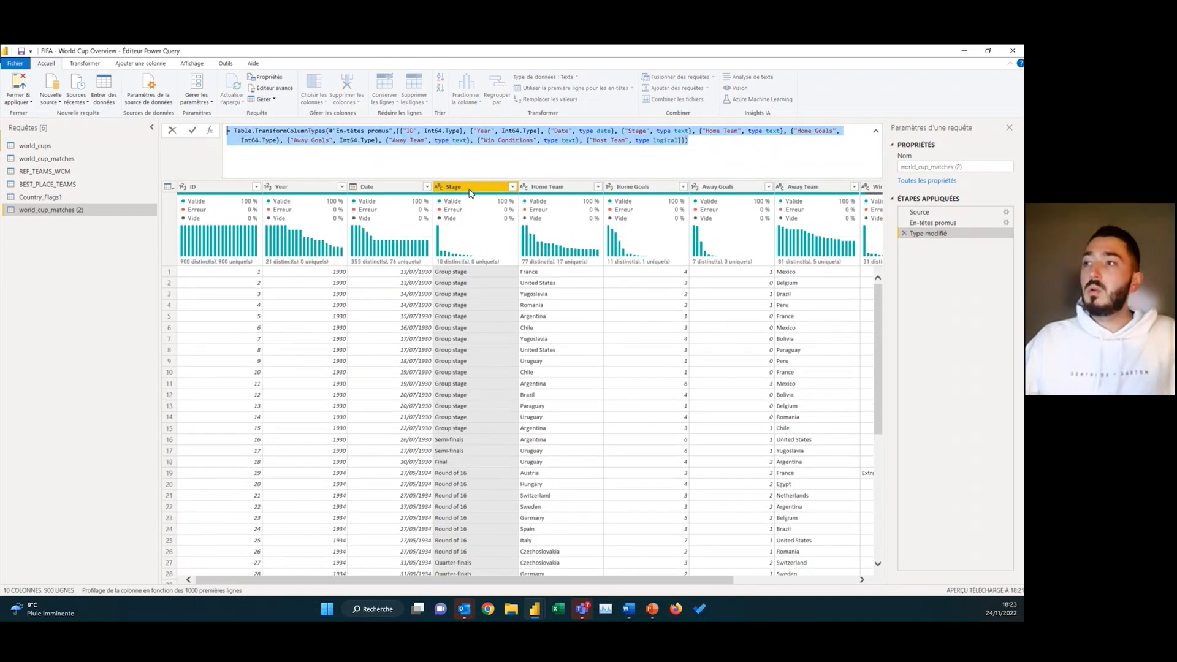
left_click(470, 193)
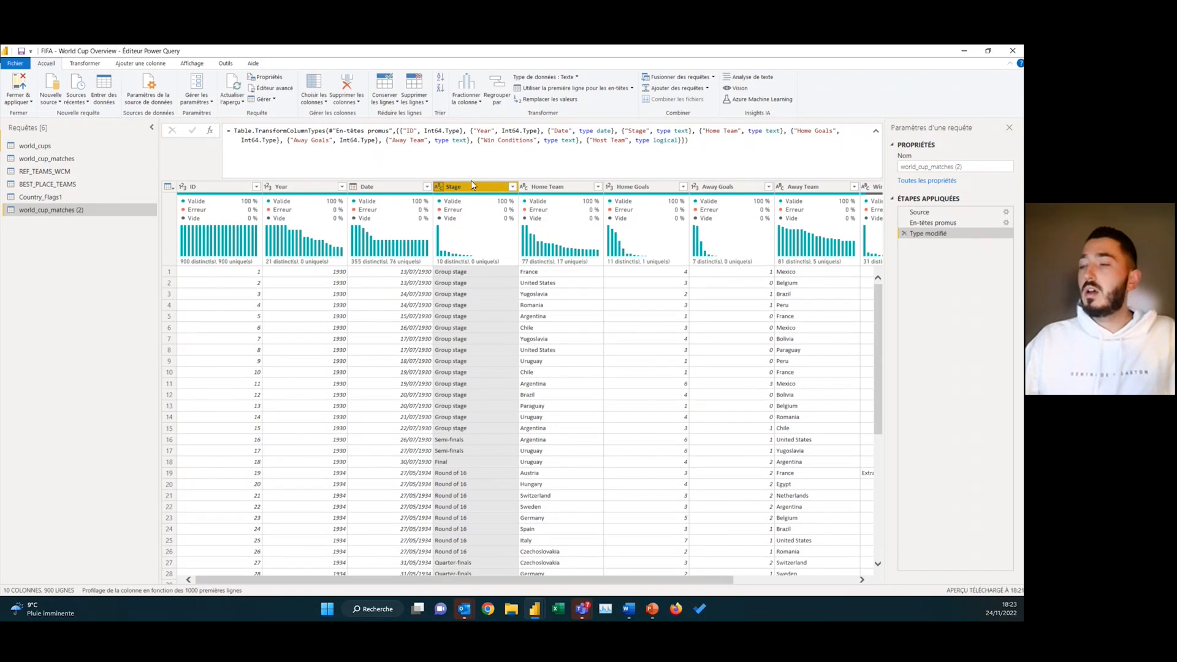
Look through the data types available for the Year column without changing its type
left_click(274, 187)
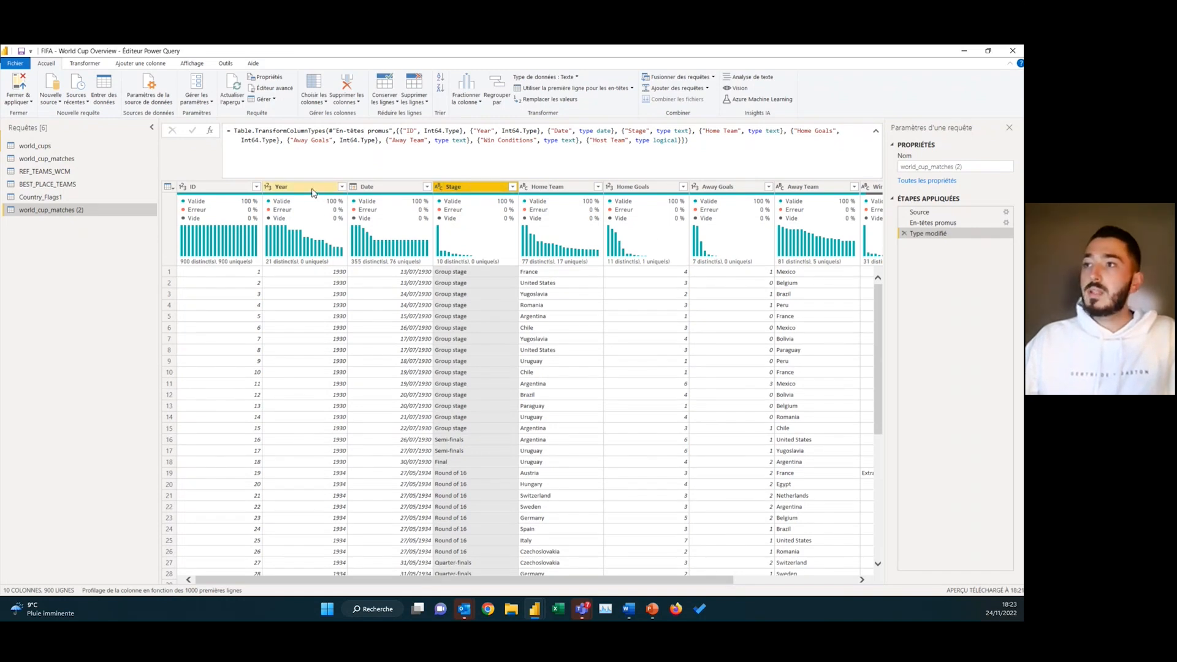
left_click(270, 188)
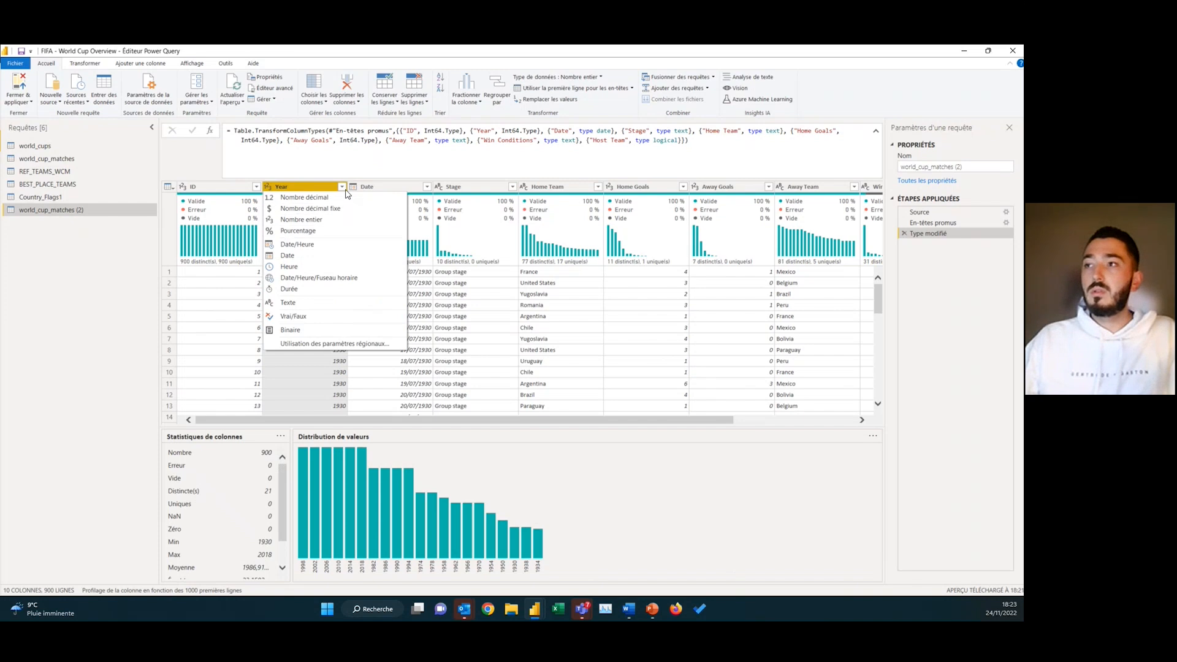
left_click(363, 163)
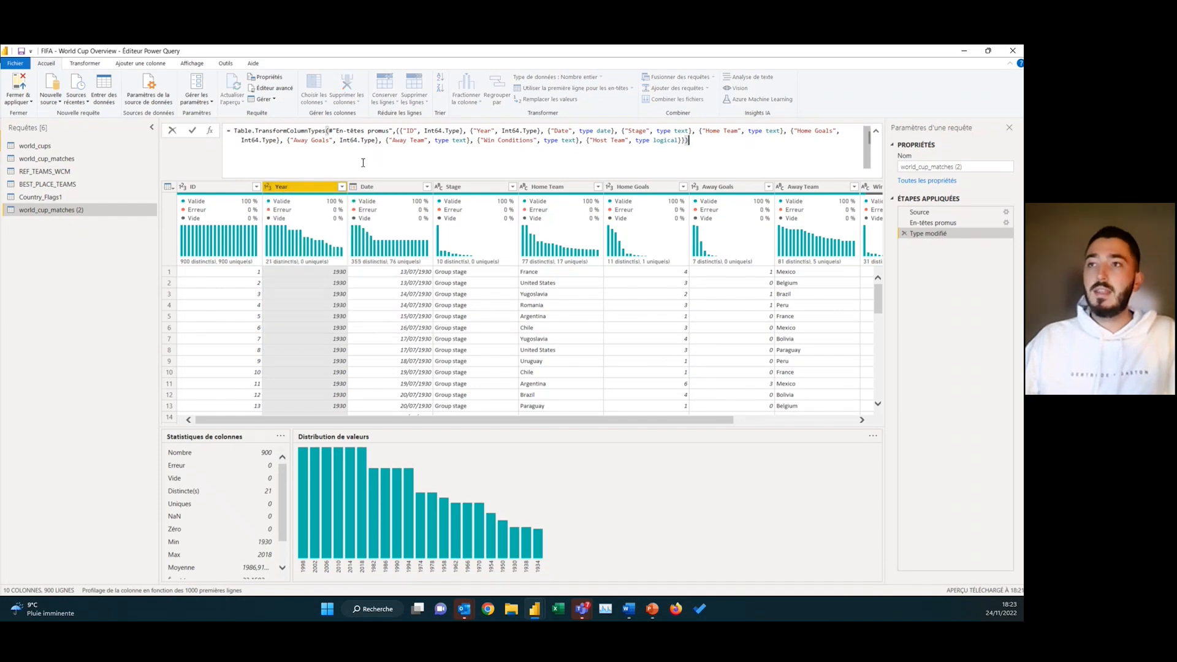
left_click(279, 189)
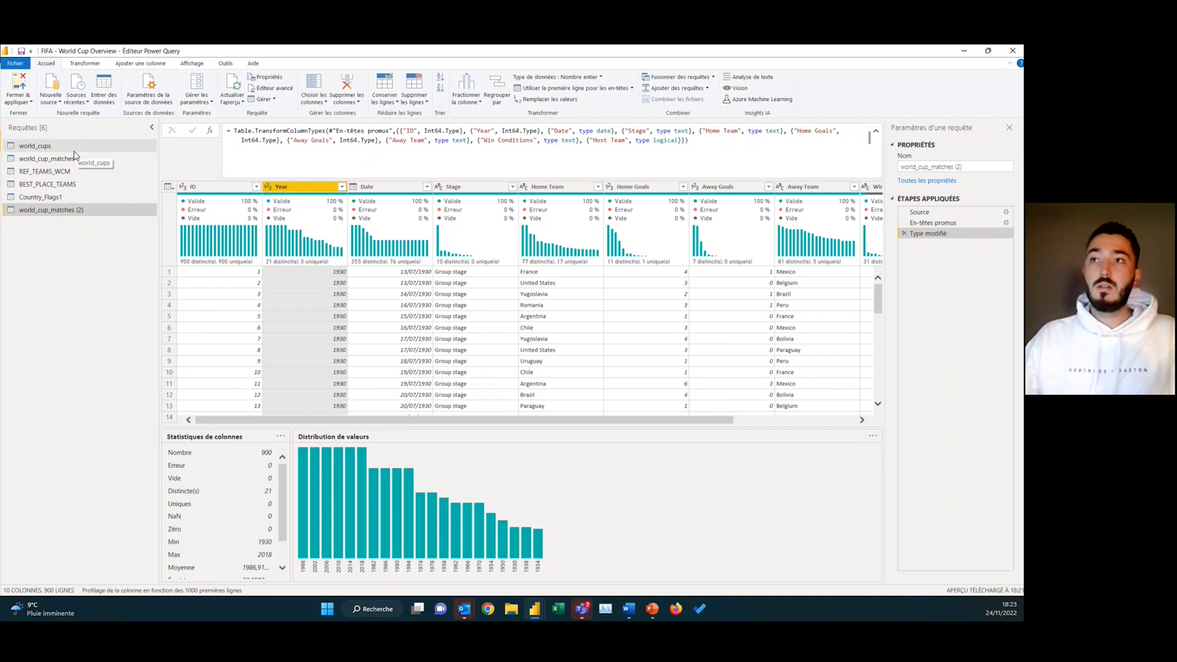
Rename the world_cup_matches (2) query as TEK LIVE DEMO
right_click(77, 212)
left_click(136, 256)
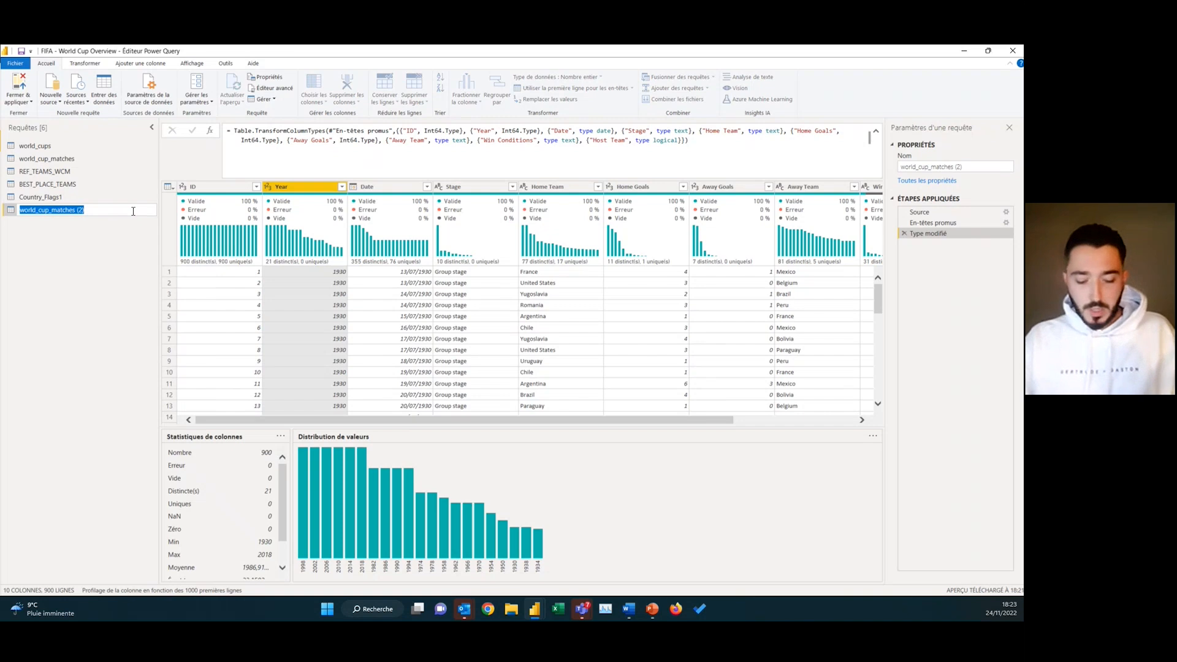
type("TEX LIBRE")
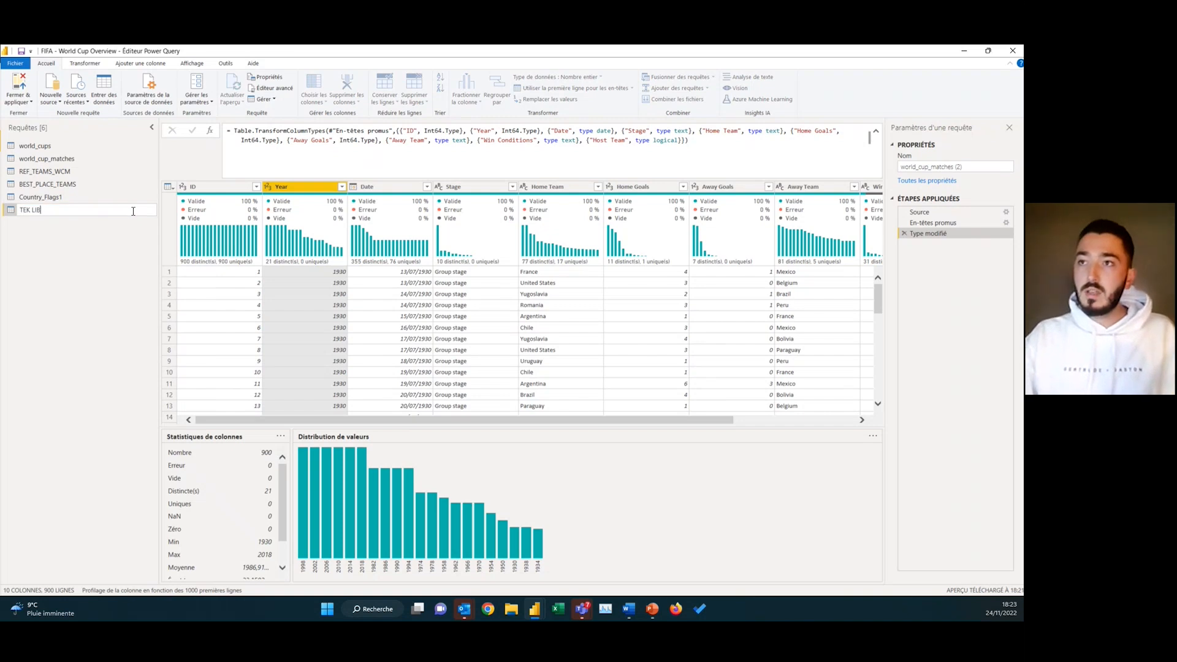
key("Return")
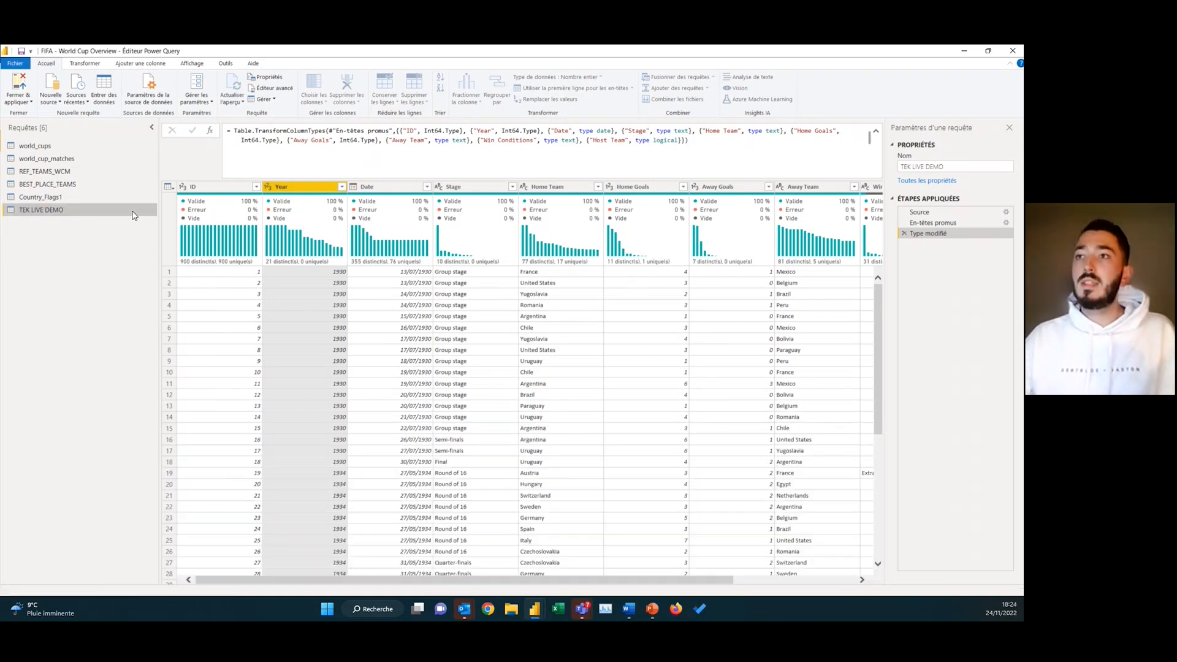
Create a new query group named Démonstration
right_click(50, 251)
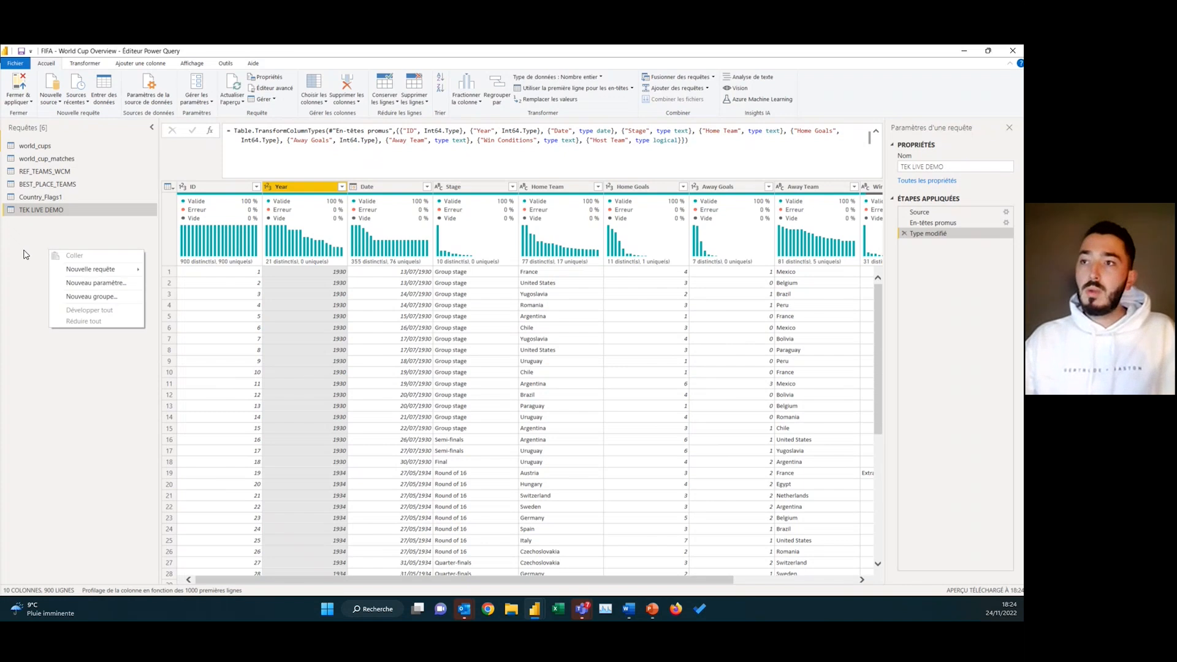
left_click(92, 296)
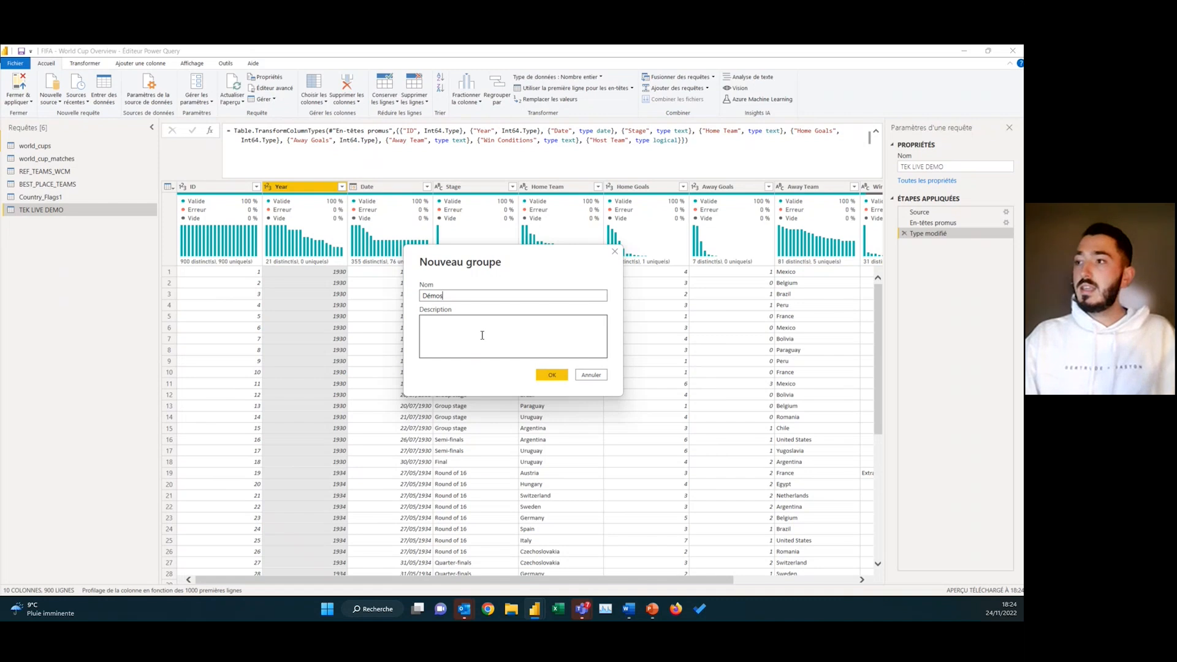
key("Return")
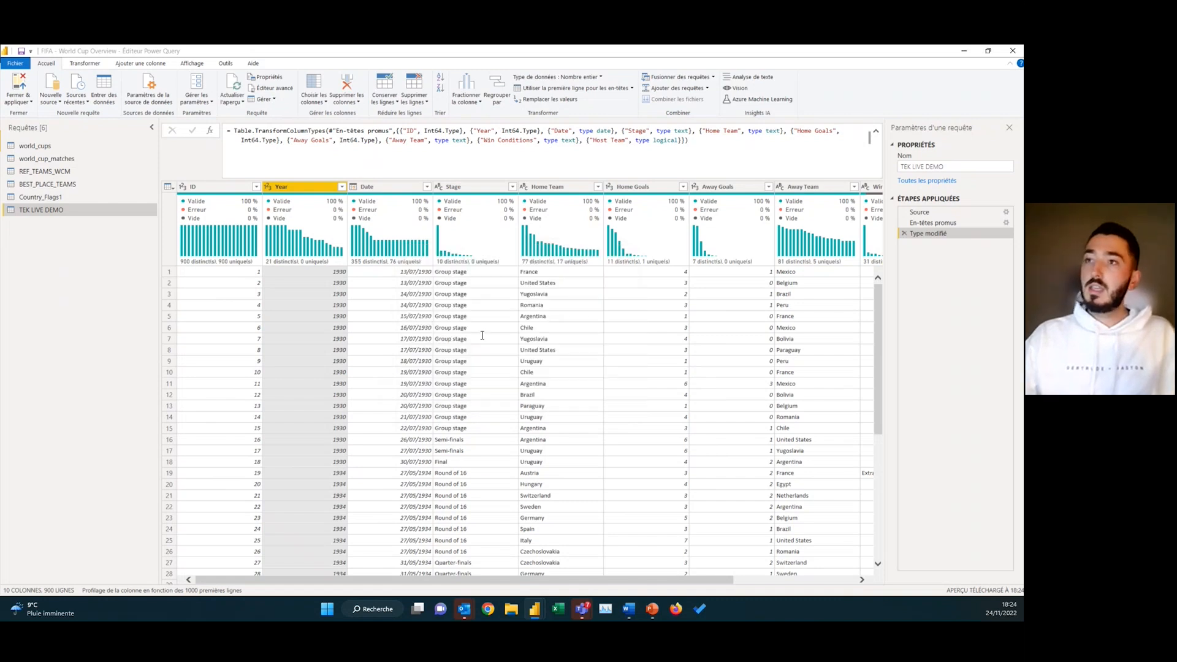
Move the TEK LIVE DEMO query into the Démonstration group and narrow the queries pane to widen the data preview
left_click(72, 238)
left_click_drag(72, 237, 69, 144)
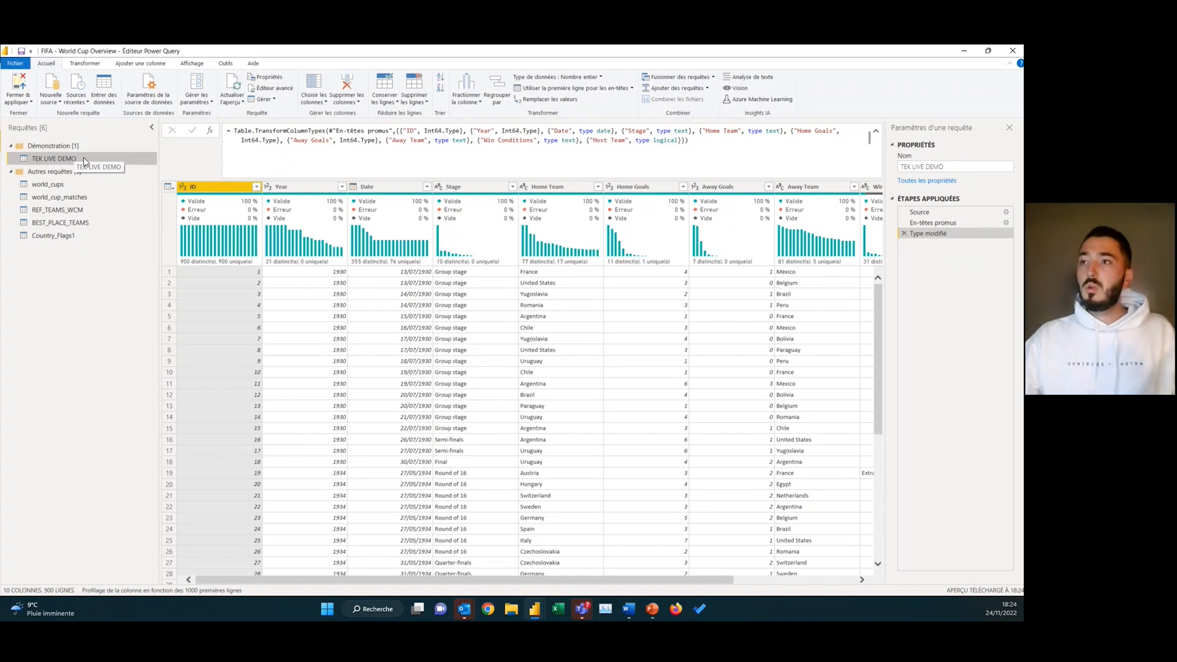
left_click_drag(155, 141, 121, 138)
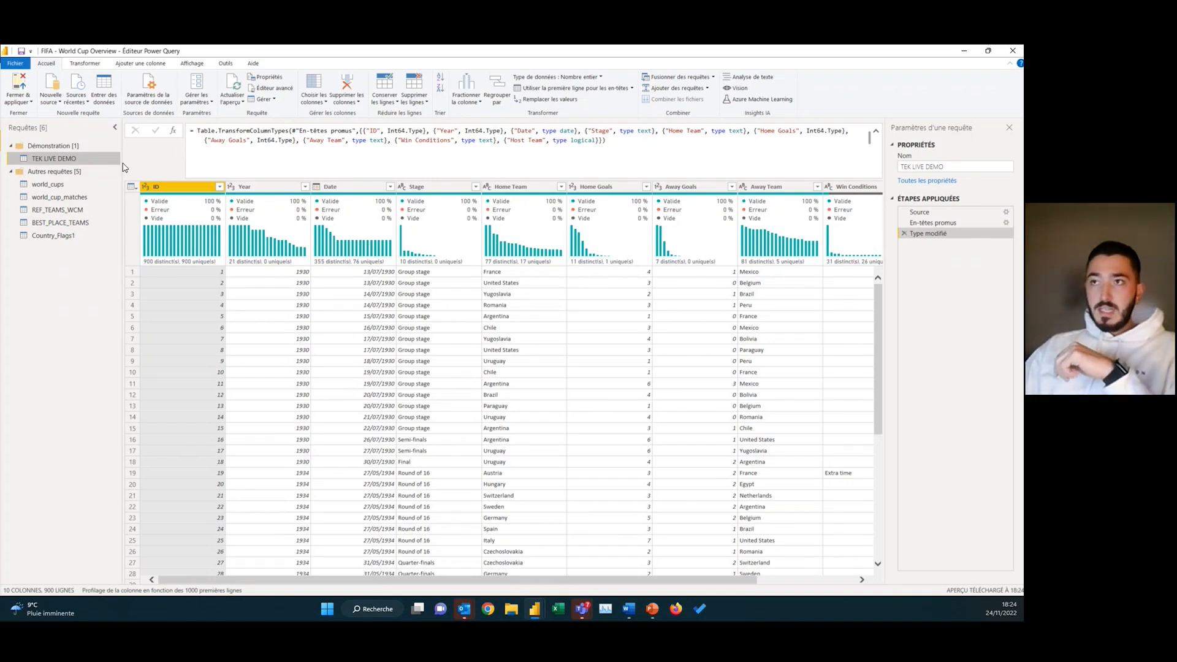
left_click_drag(122, 160, 108, 158)
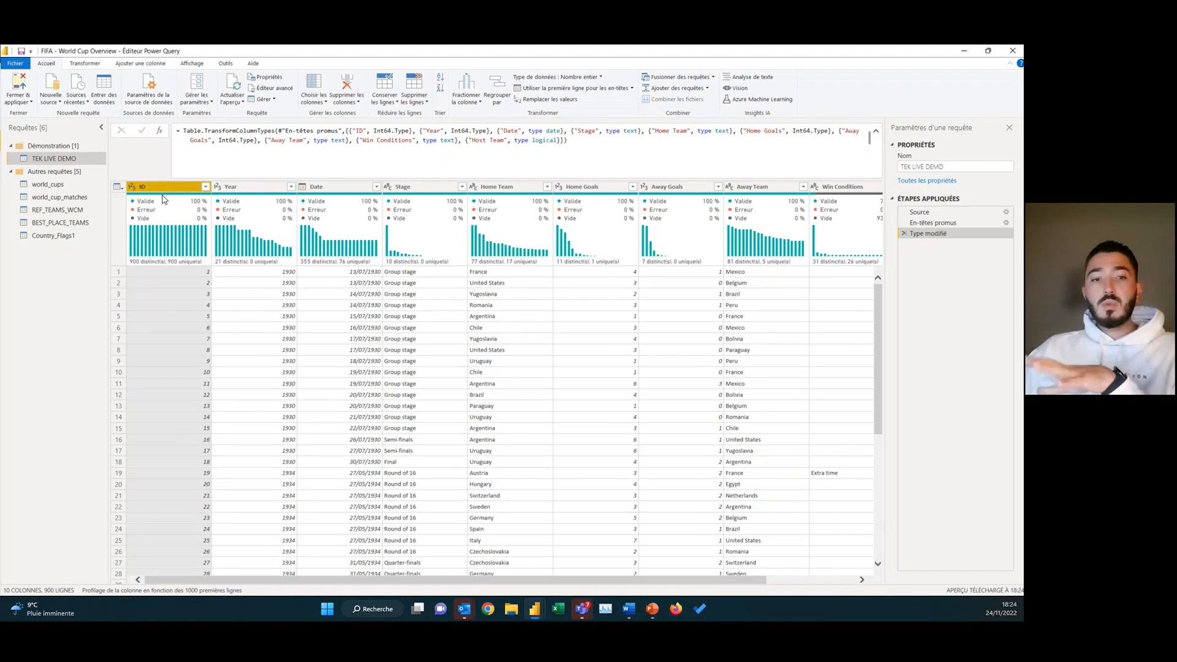
Examine the ID column's profile, the first match record and the value distributions of the Home Team and Away Team columns
left_click(198, 277)
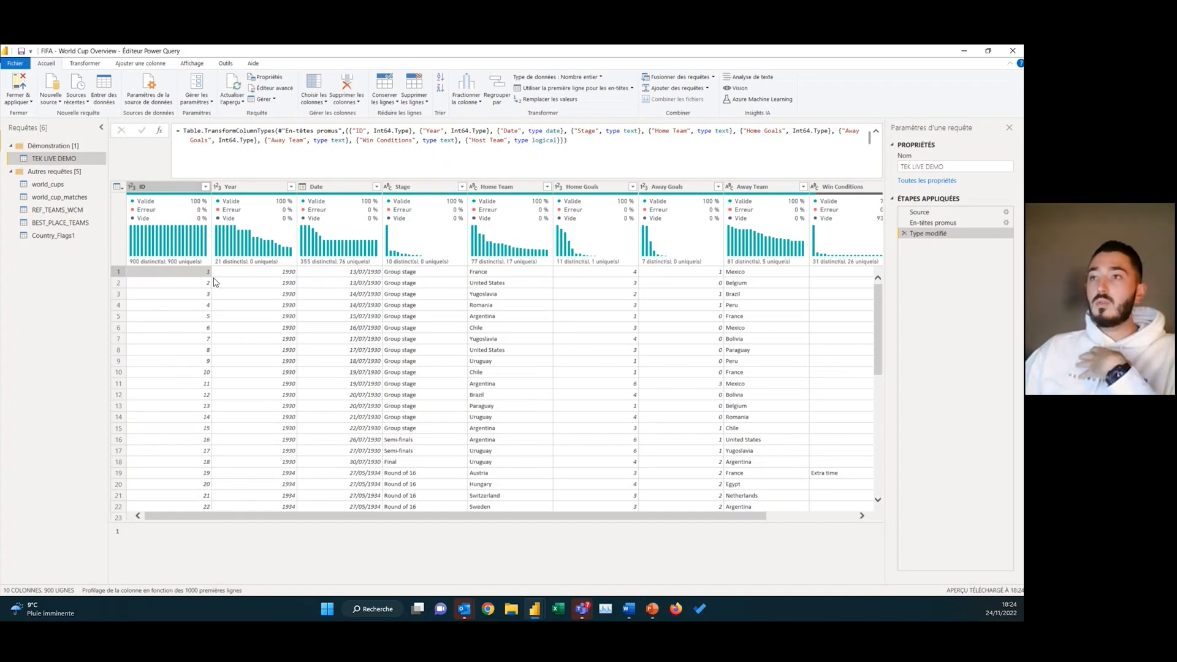
left_click(201, 219)
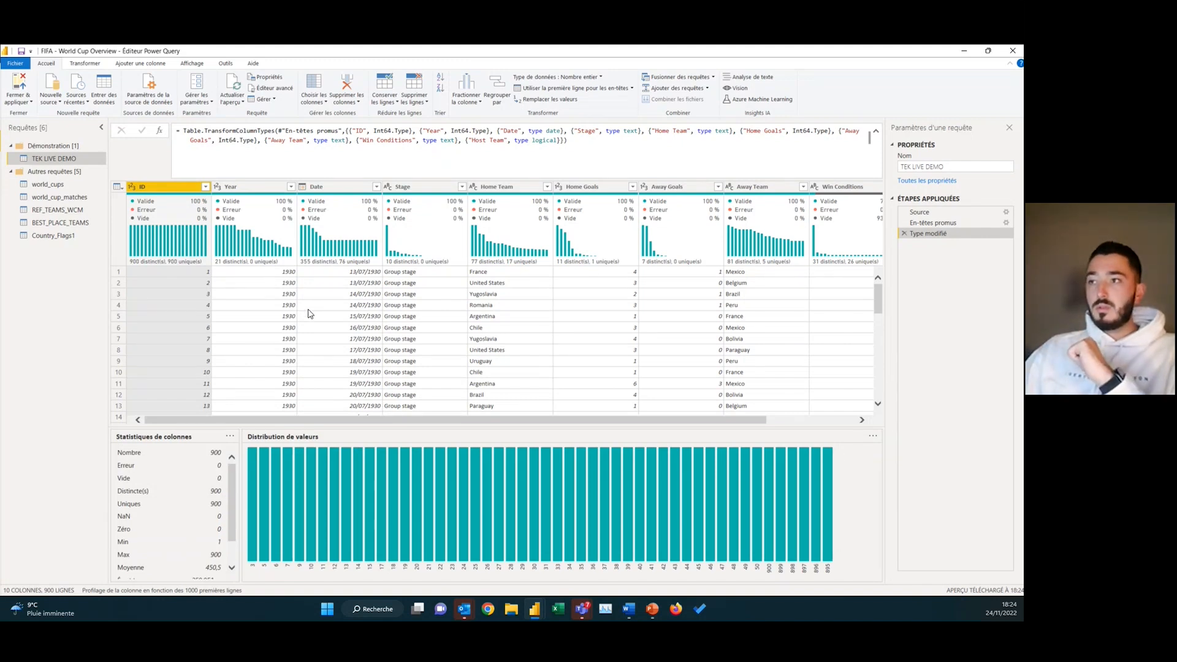
left_click(119, 271)
left_click_drag(222, 517, 291, 517)
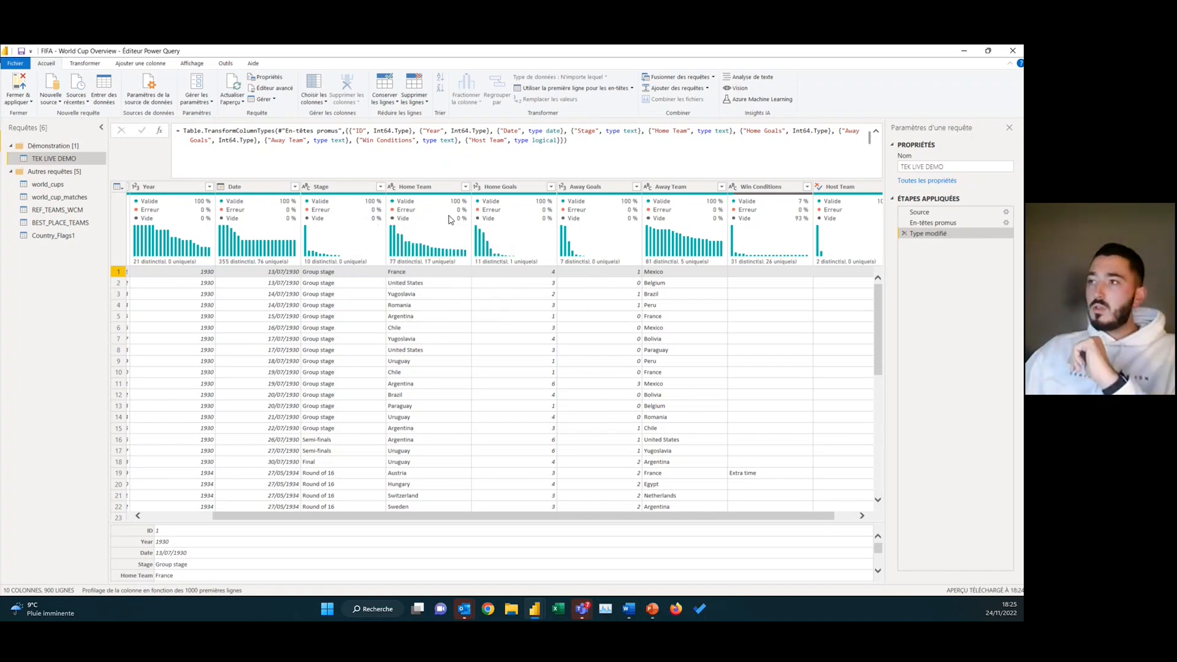
left_click(424, 187)
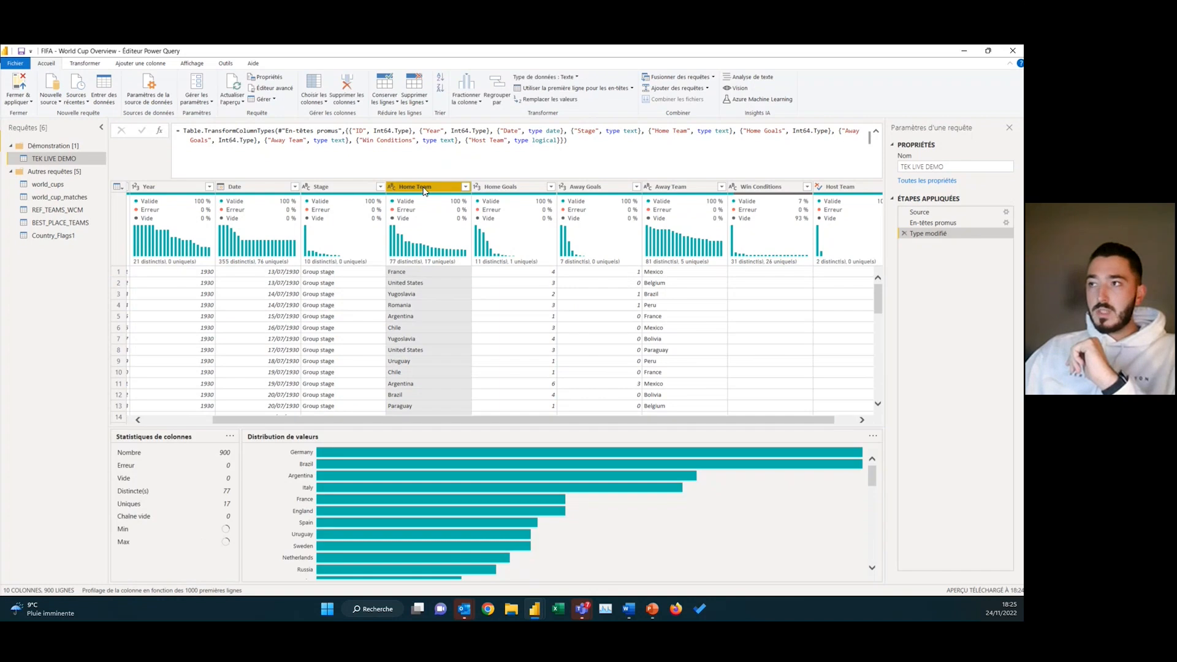
left_click(680, 219)
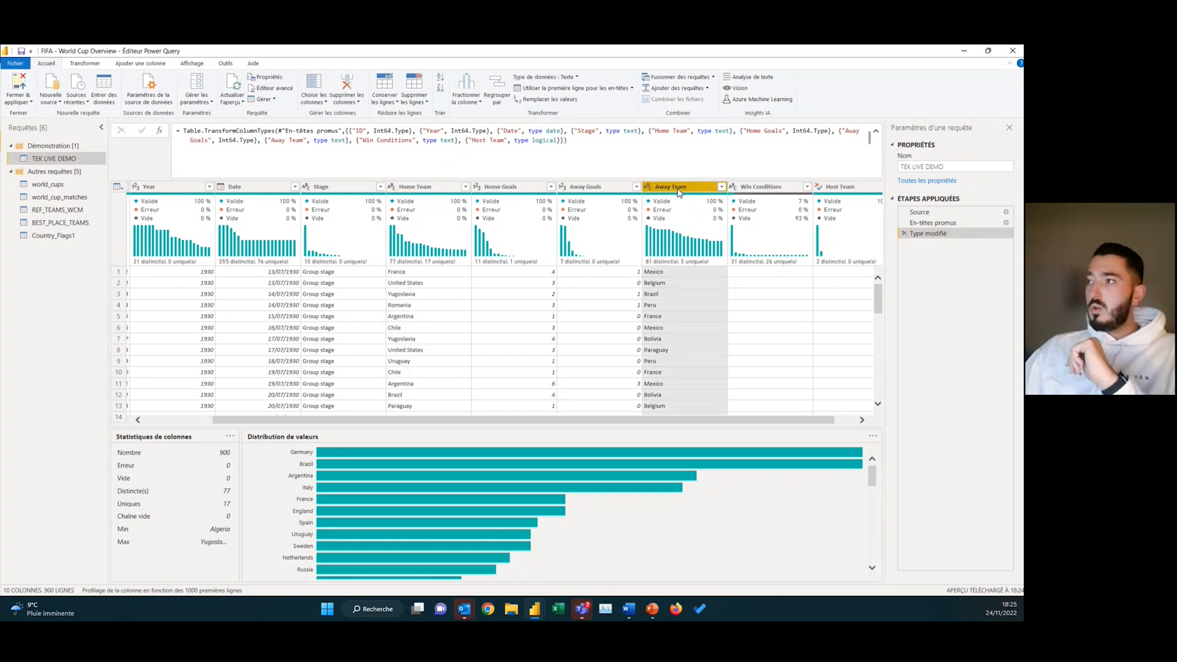
left_click_drag(313, 420, 337, 421)
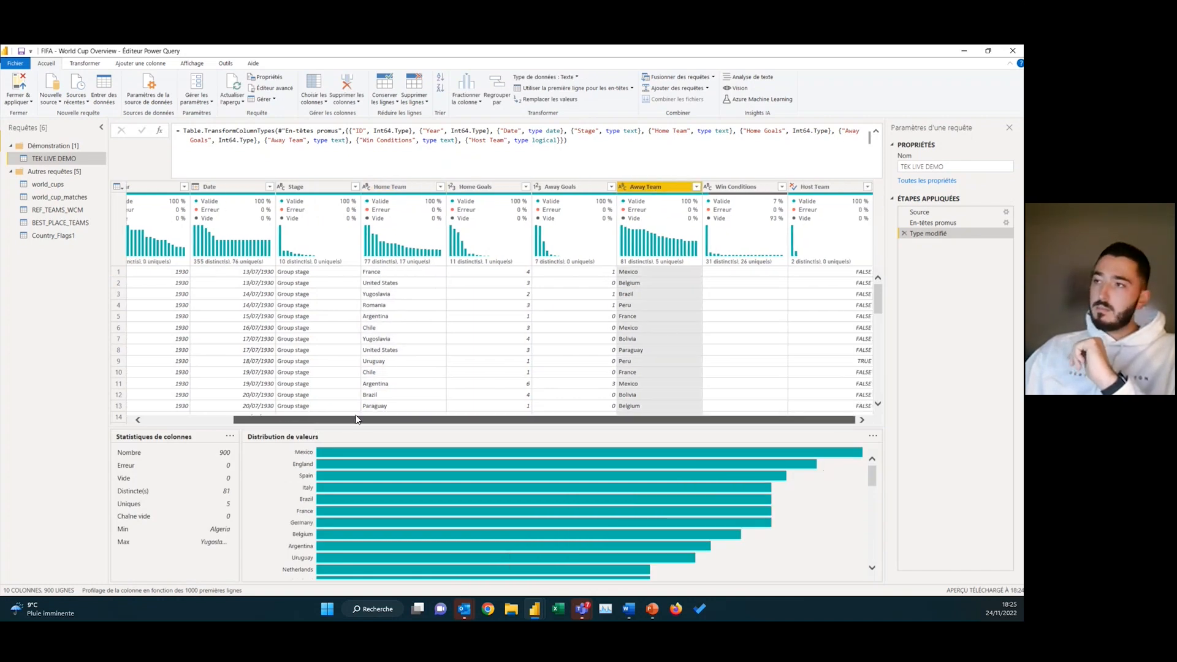
Compare the Home Team column with the Away Team column, including the two teams in the first match row
left_click(409, 187)
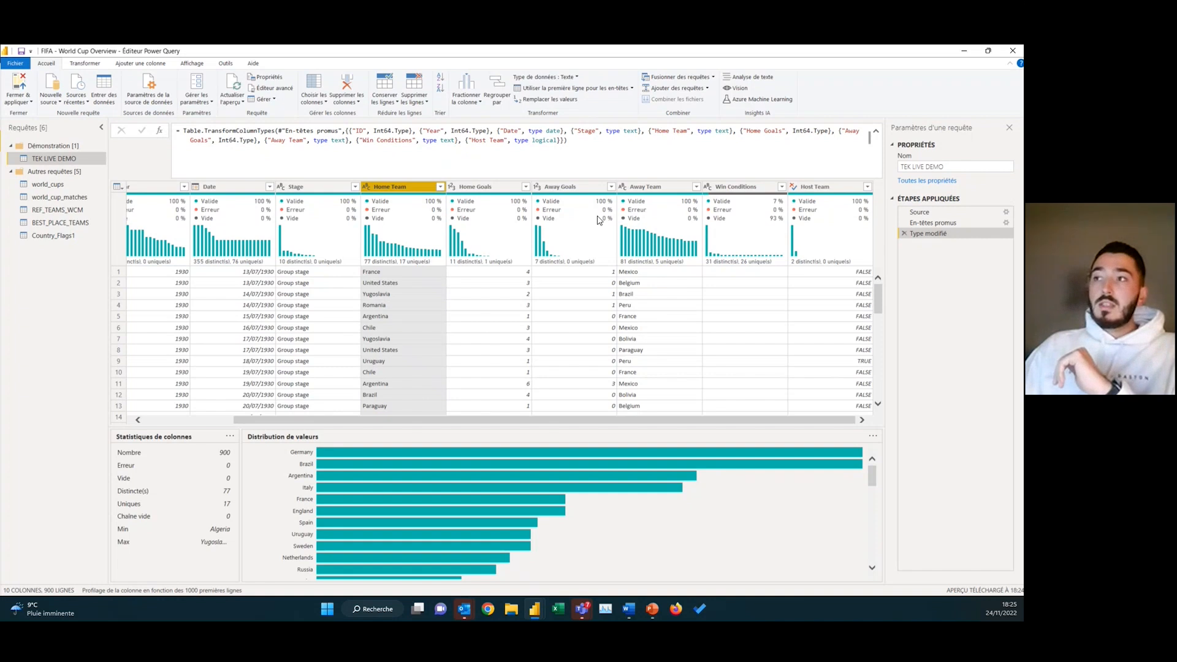
left_click(380, 273)
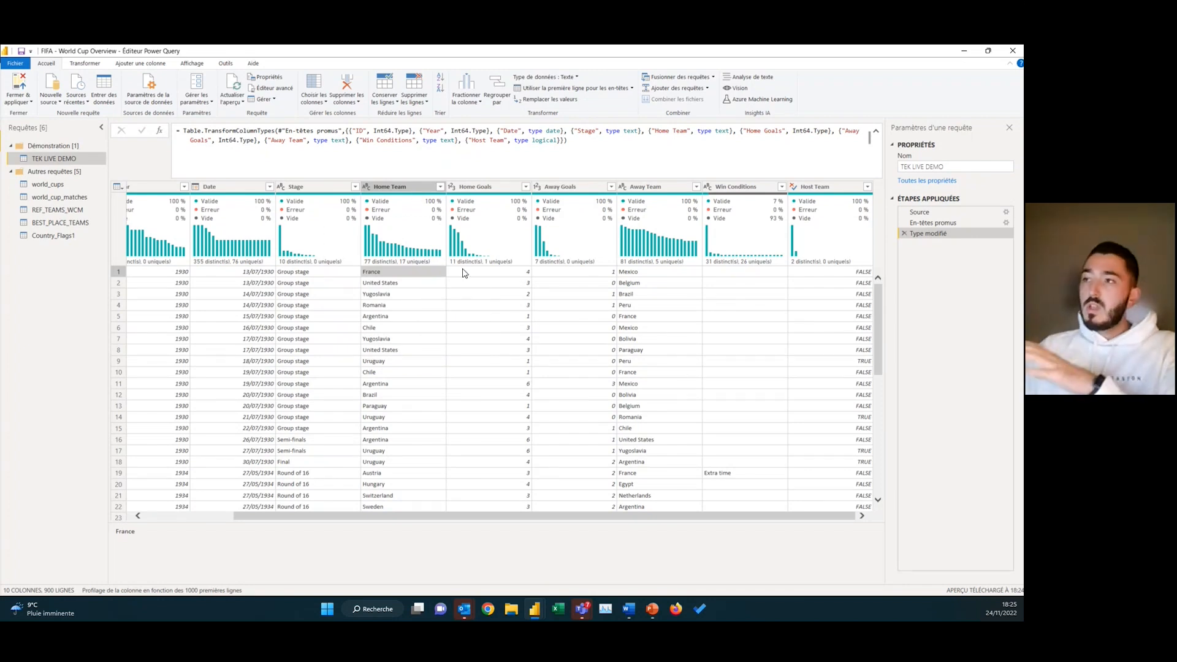
left_click(405, 187)
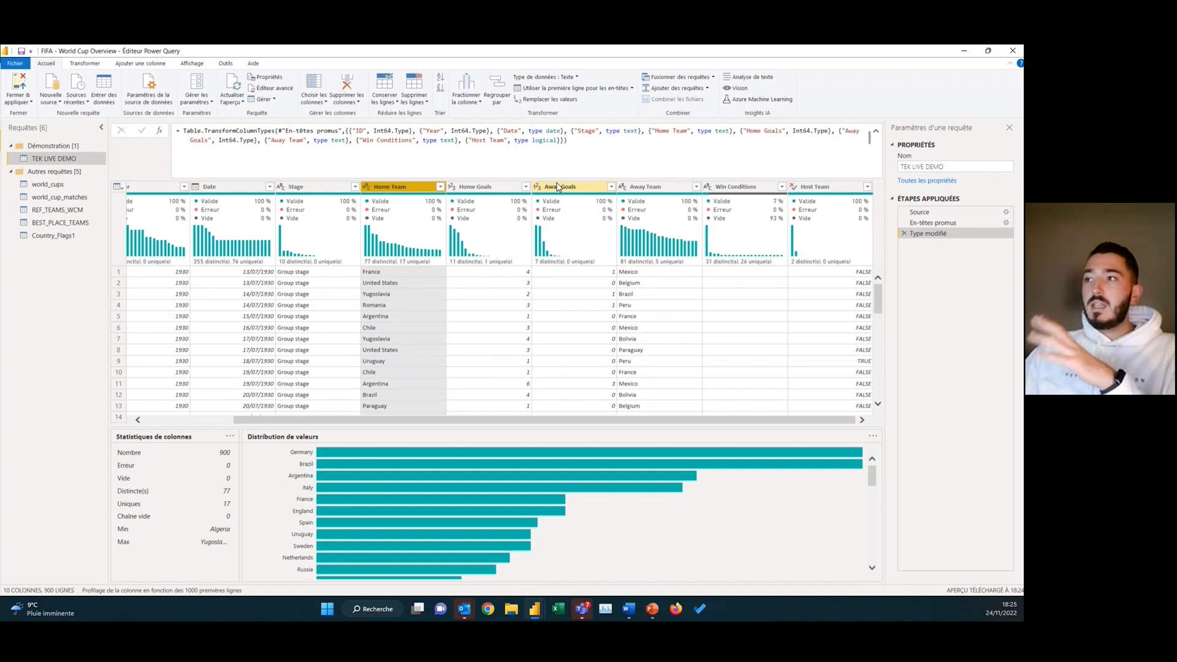
left_click(587, 187)
left_click(644, 187)
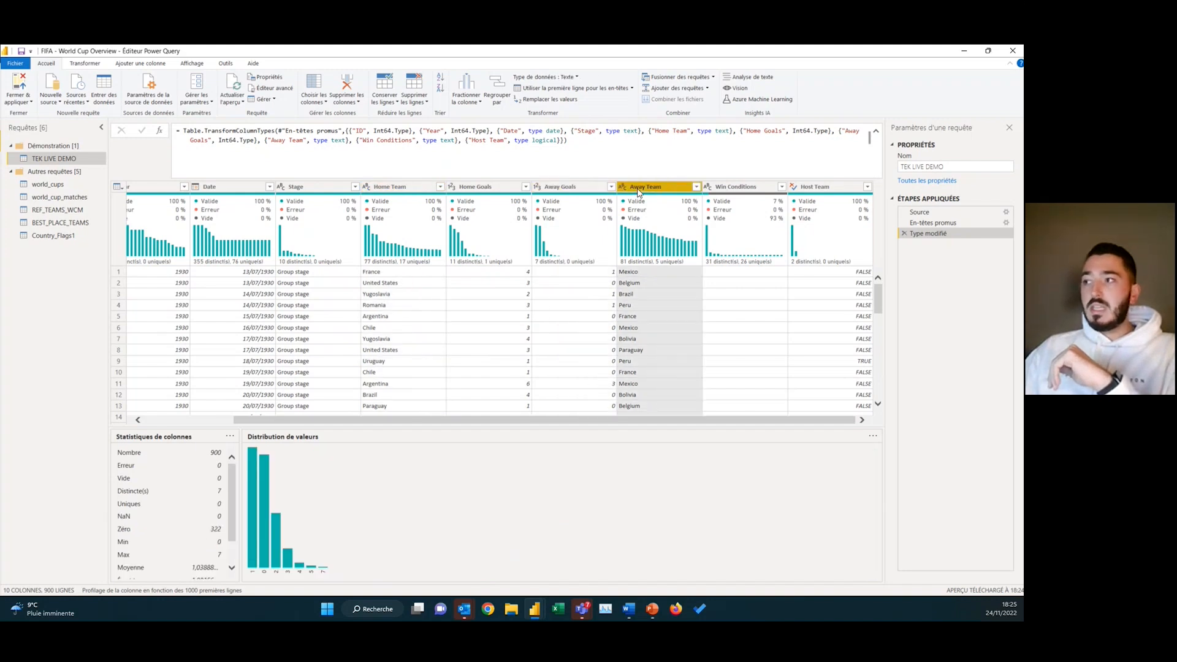
right_click(368, 270)
left_click(649, 340)
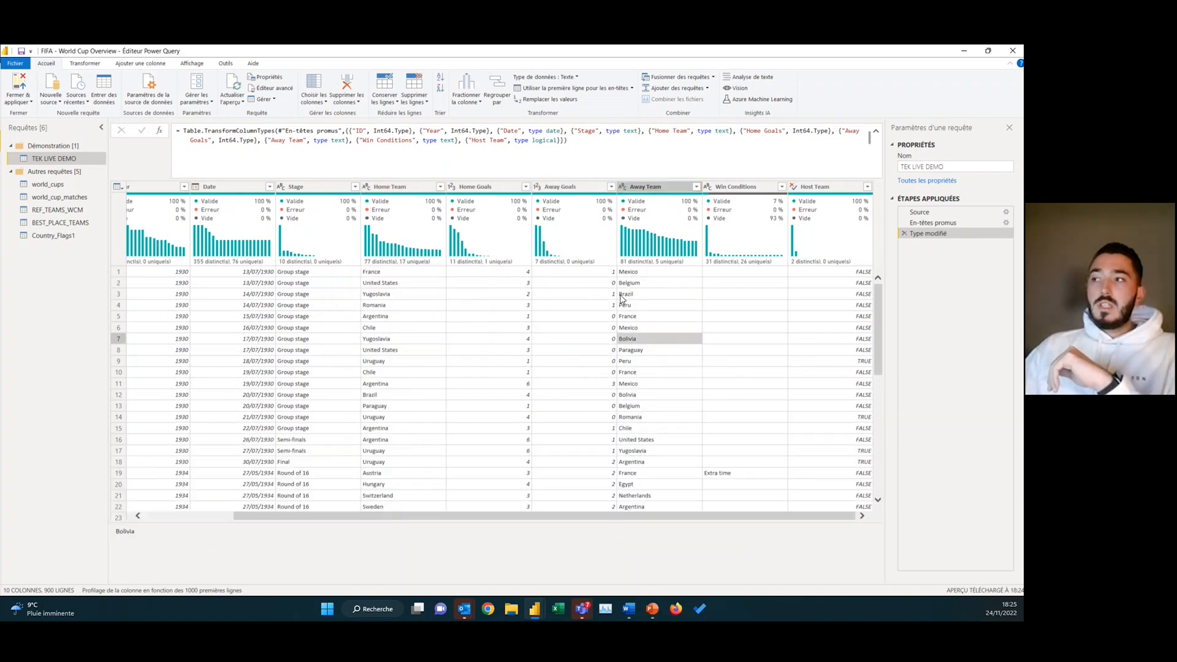
left_click(407, 277)
left_click(628, 277)
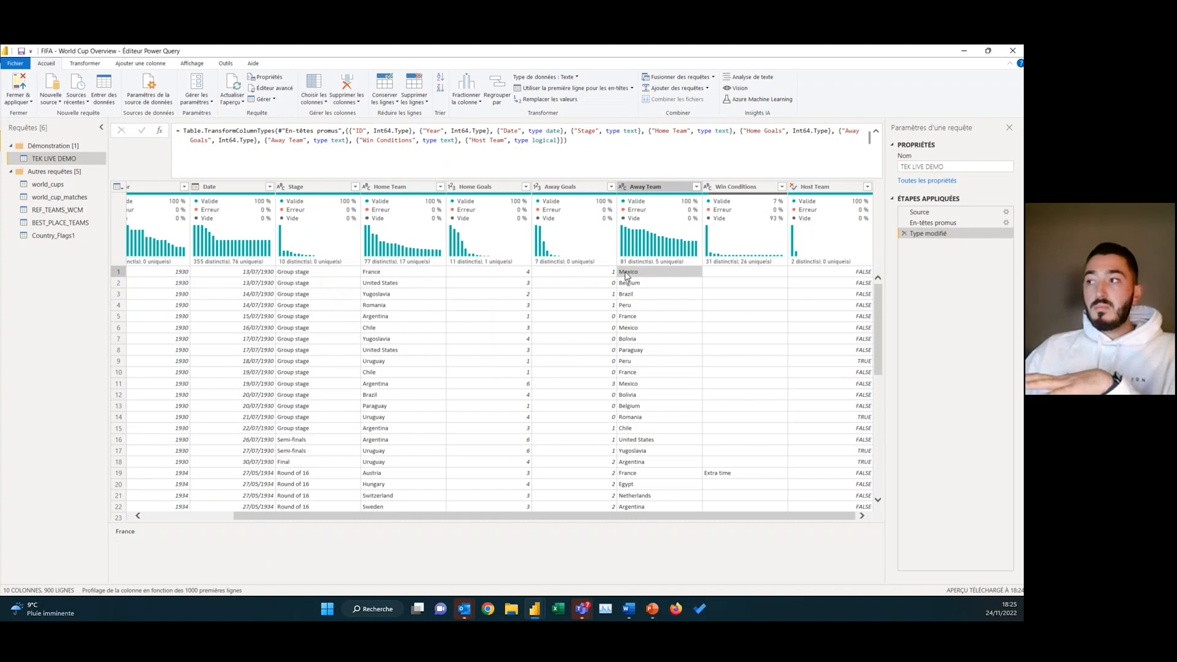
left_click(396, 276)
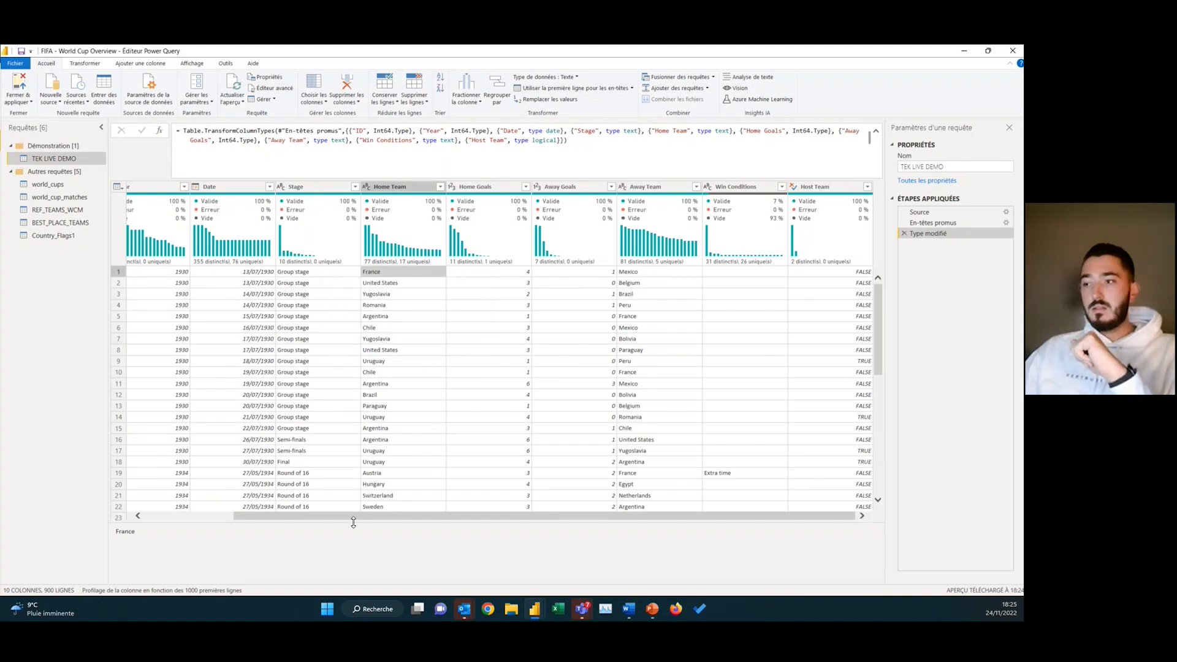
left_click(405, 187)
left_click(686, 187)
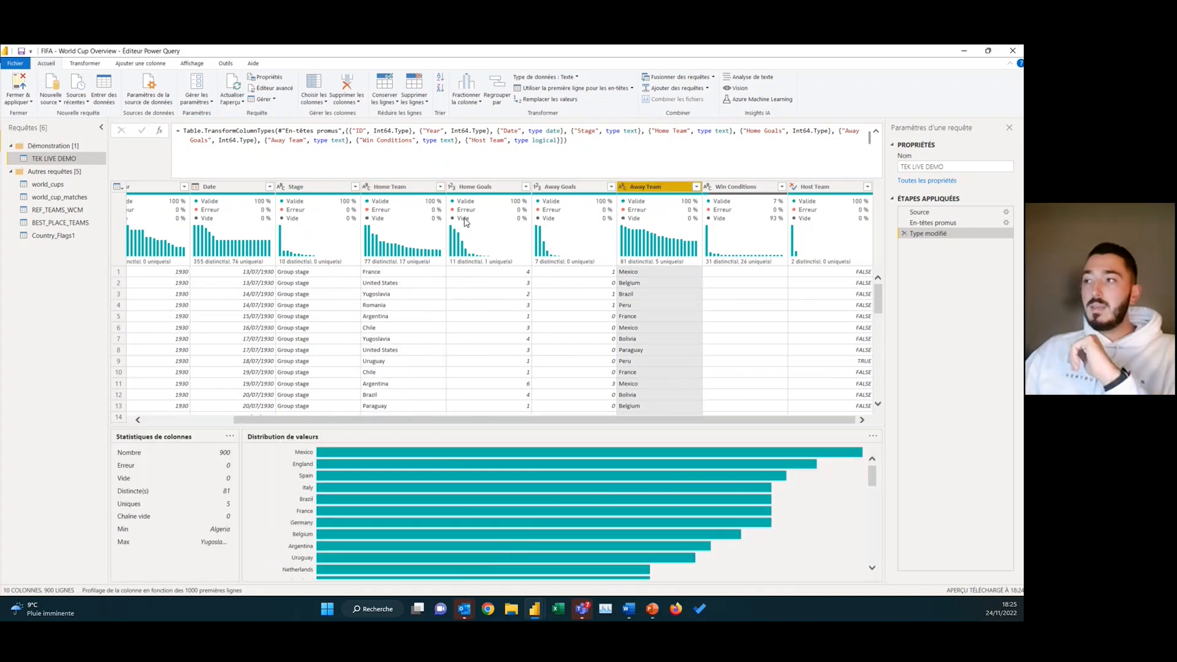
left_click(395, 188)
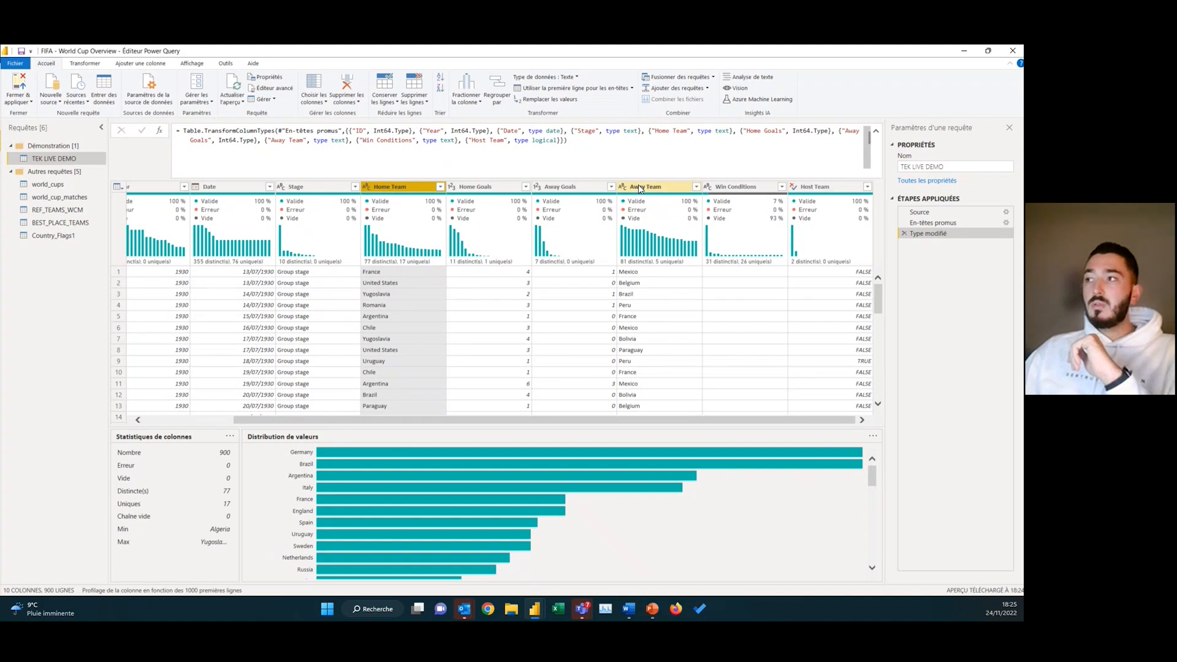
left_click(640, 188)
left_click(409, 188)
left_click(644, 188)
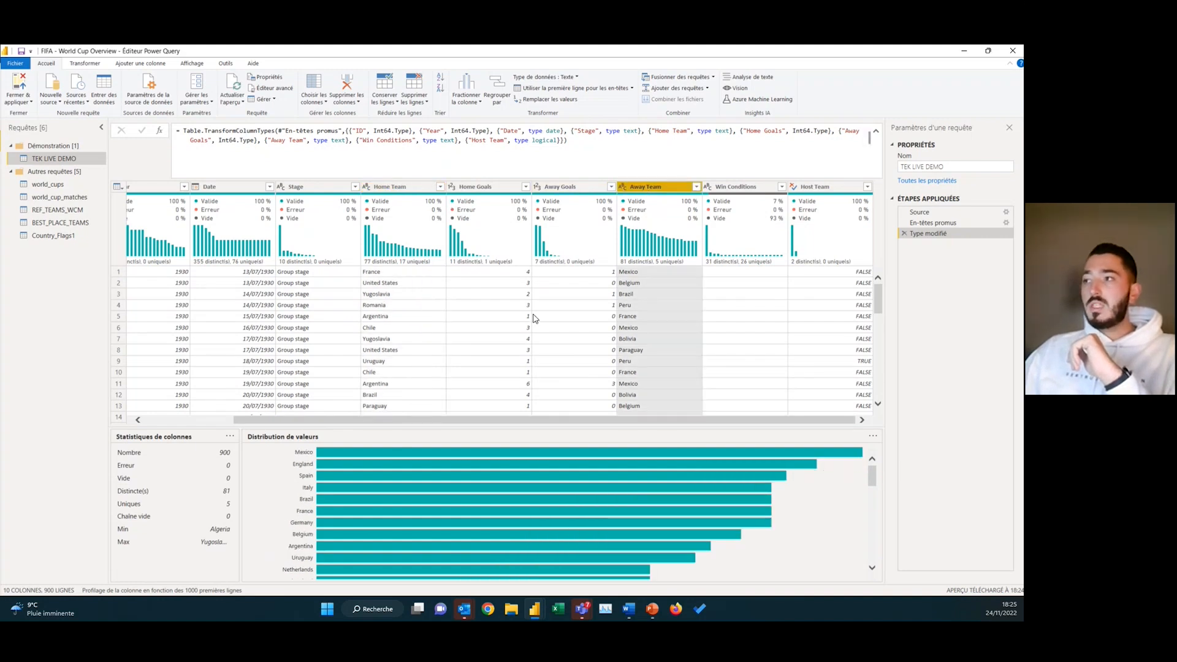
Examine the Home Goals column, the first match's team and goal cells, and the full records of the first two rows
left_click(503, 188)
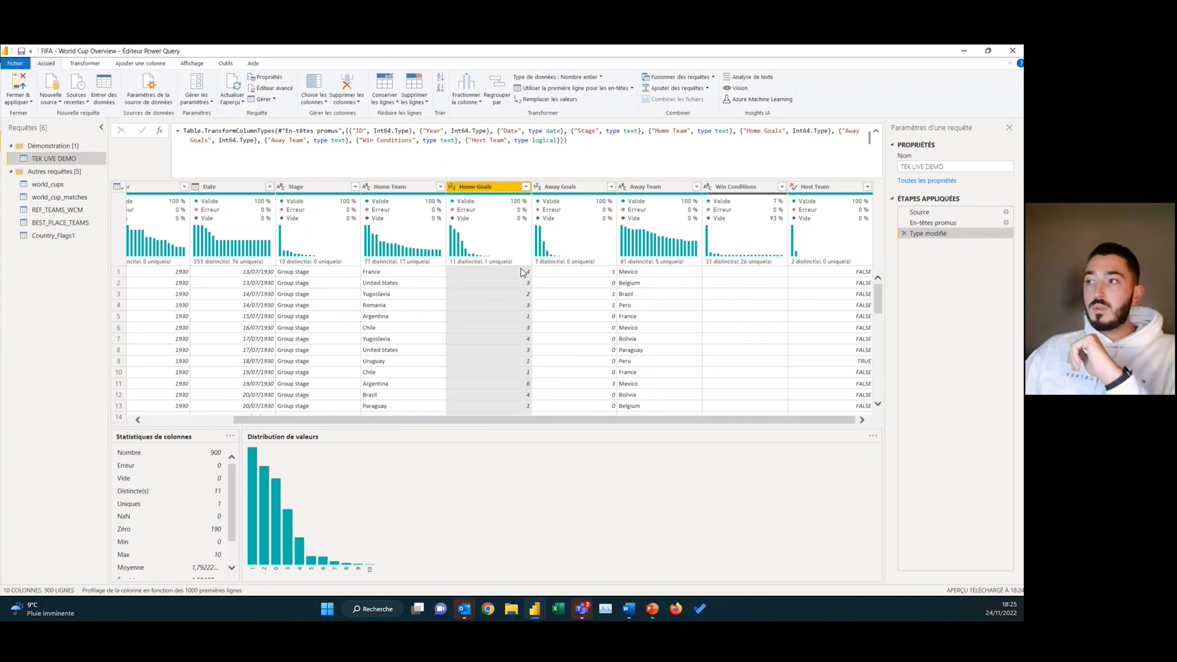
left_click(377, 272)
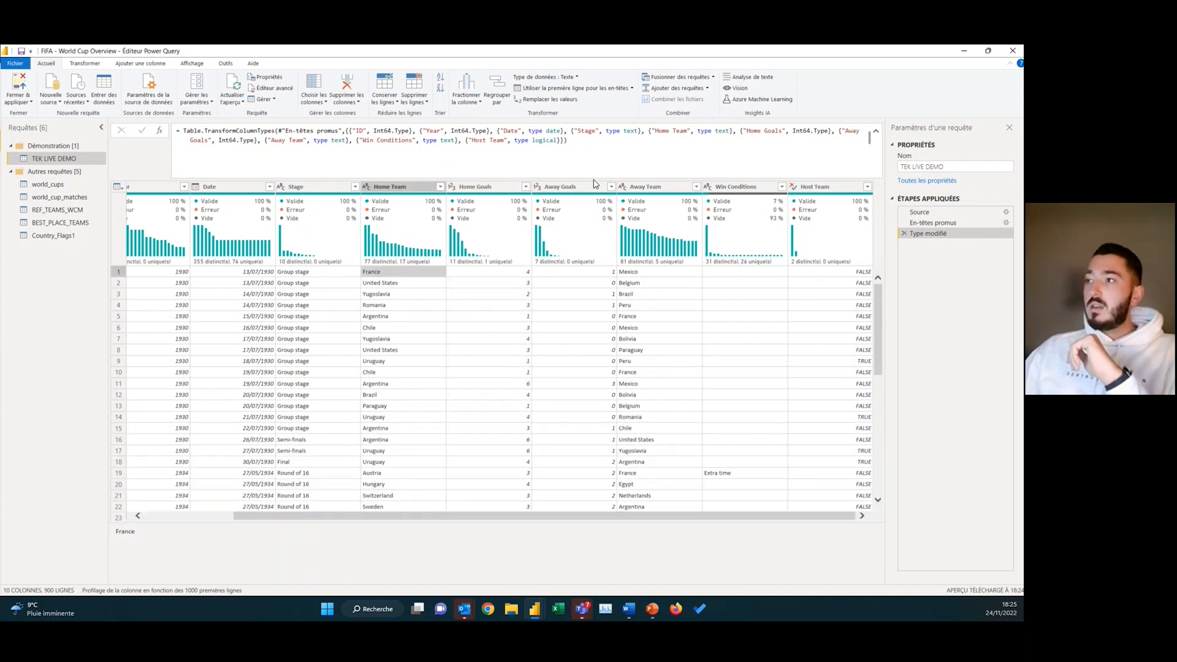
left_click(610, 275)
left_click(637, 282)
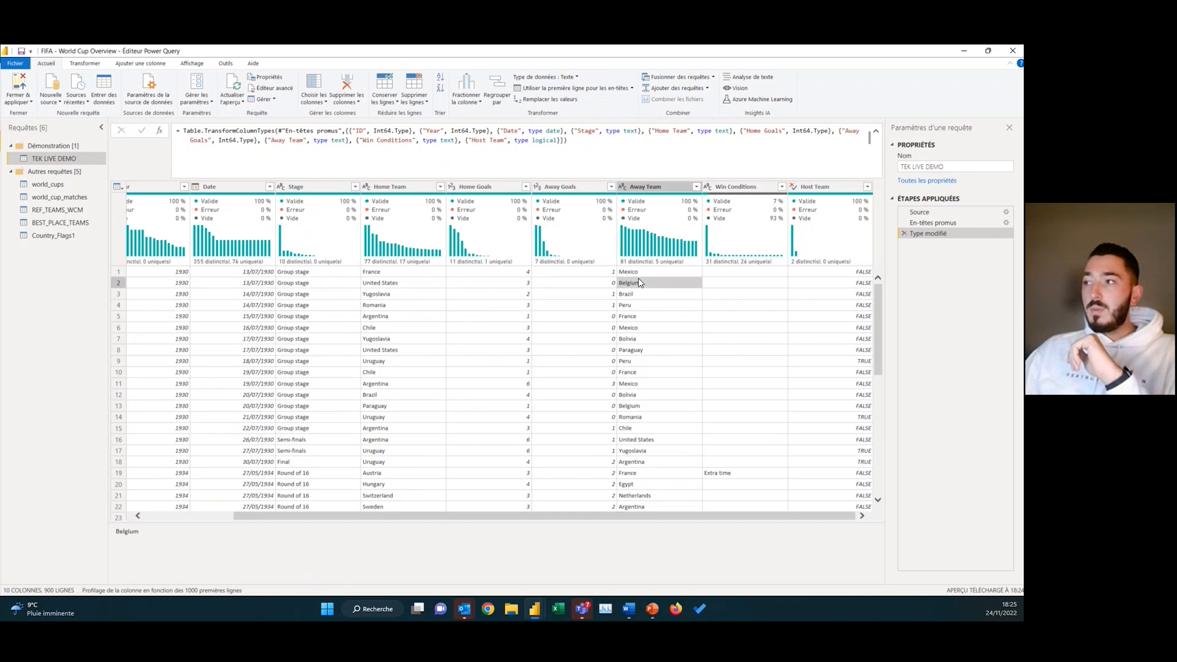
left_click(118, 272)
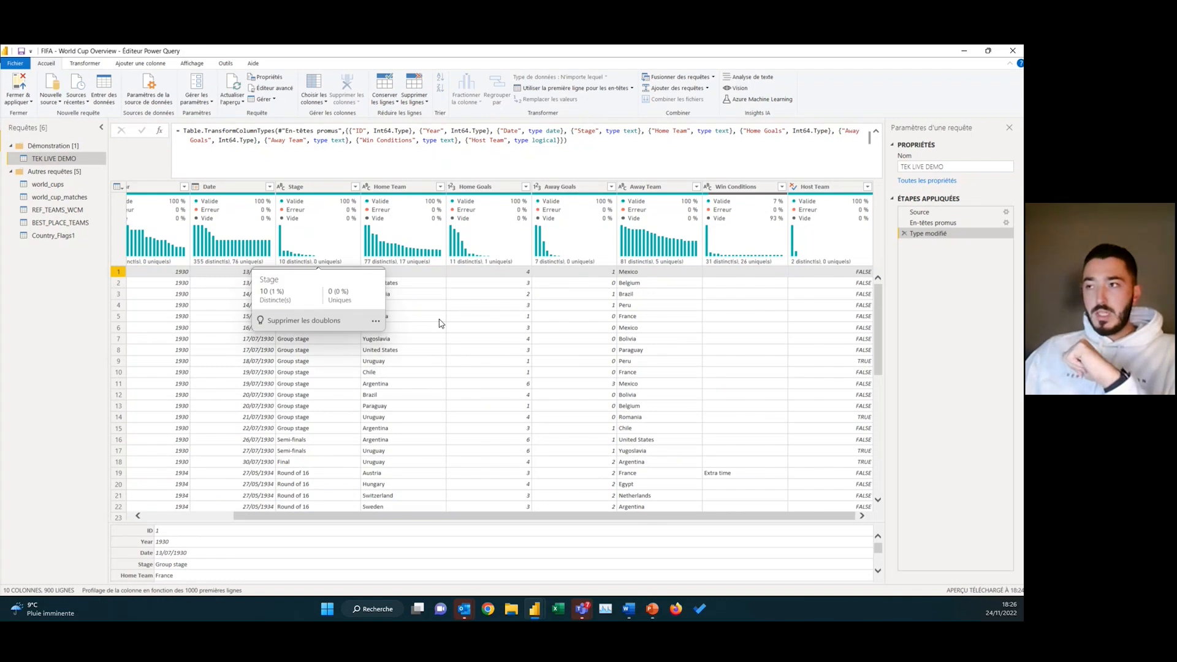
left_click(402, 273)
left_click(118, 272)
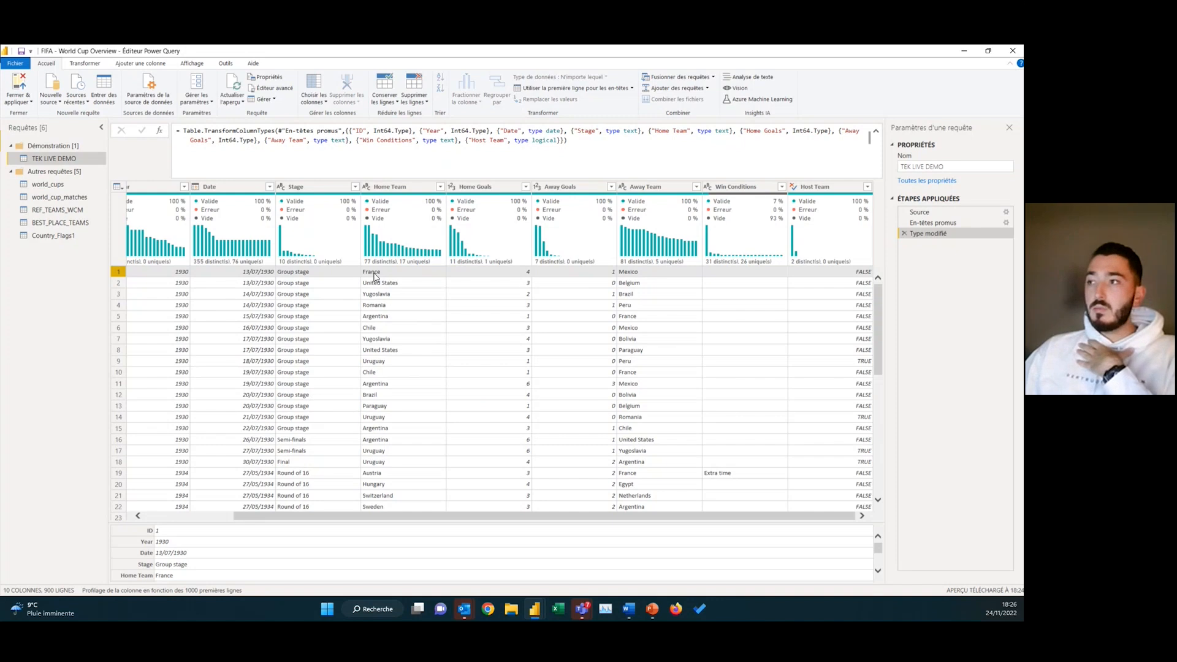
left_click(120, 283)
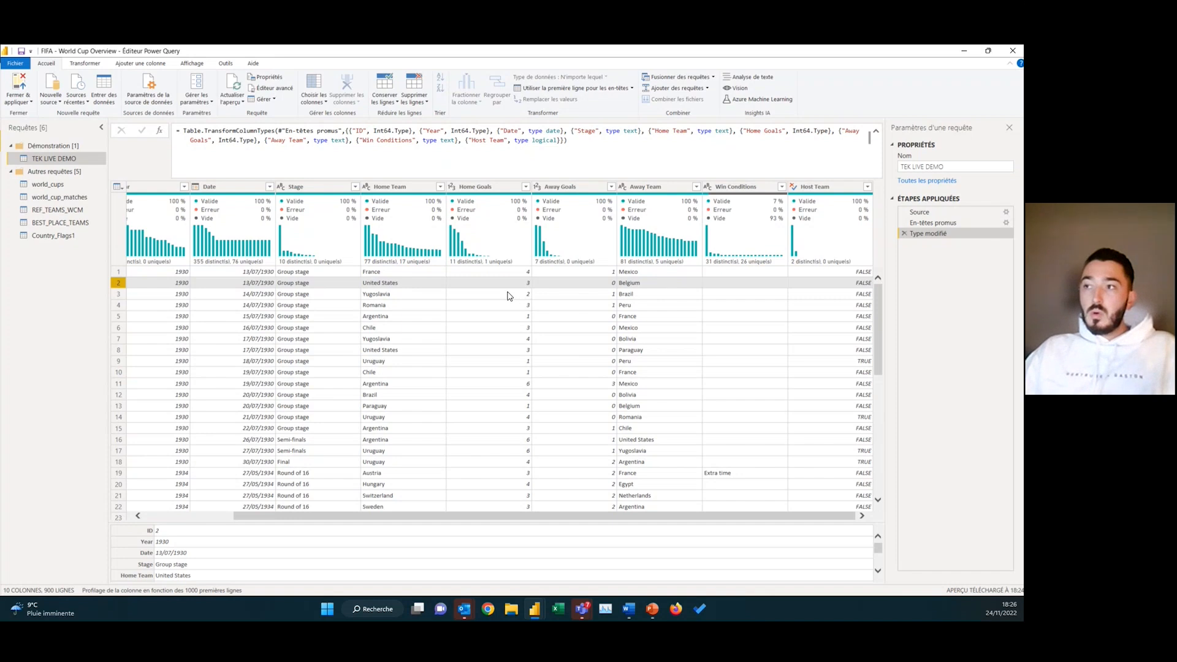
left_click(371, 273)
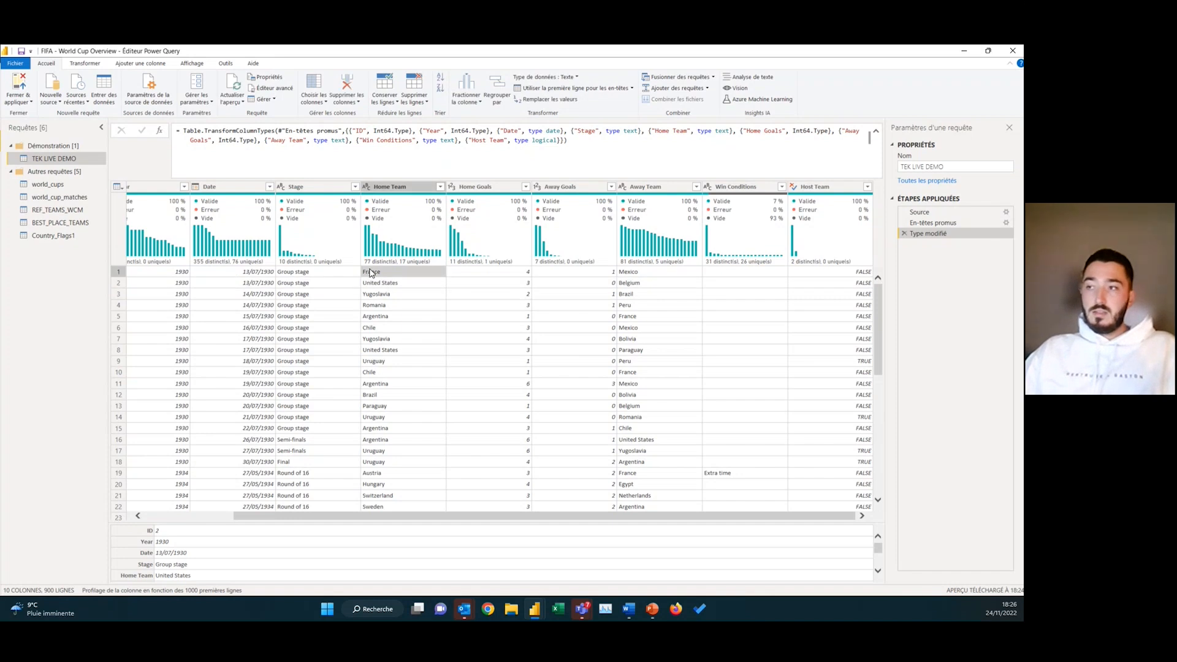
Unpivot only the selected Home Team and Away Team columns into attribute and value columns
left_click(384, 184)
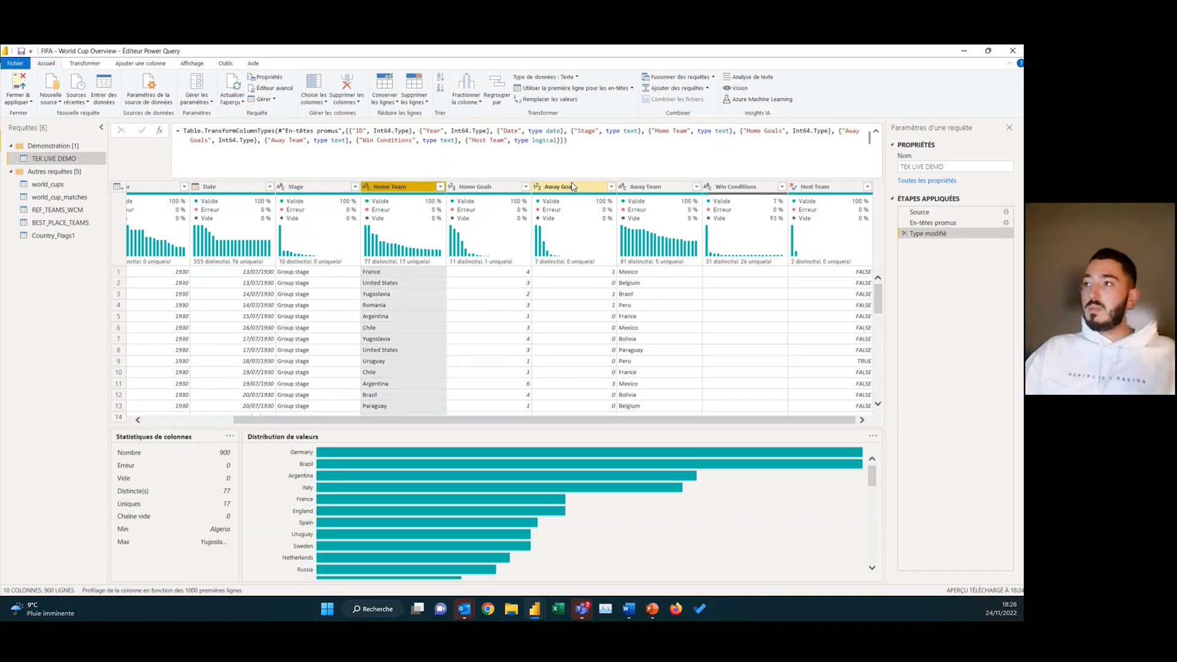
left_click(663, 187, "ctrl")
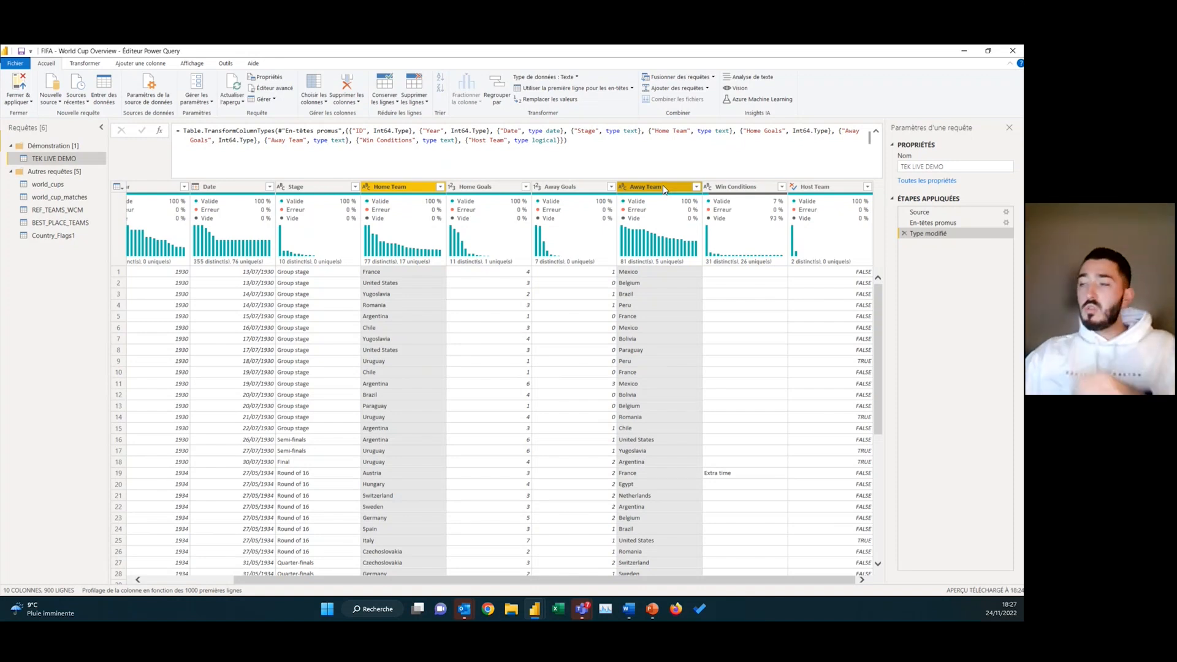
left_click(400, 189)
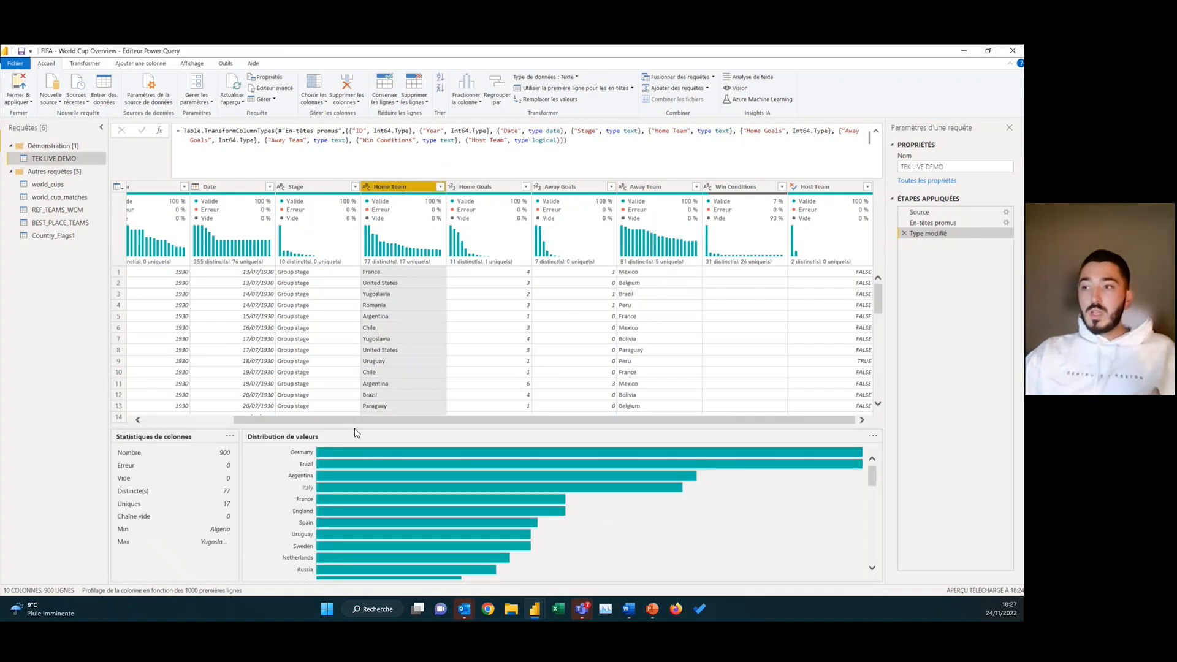
left_click_drag(357, 425, 357, 472)
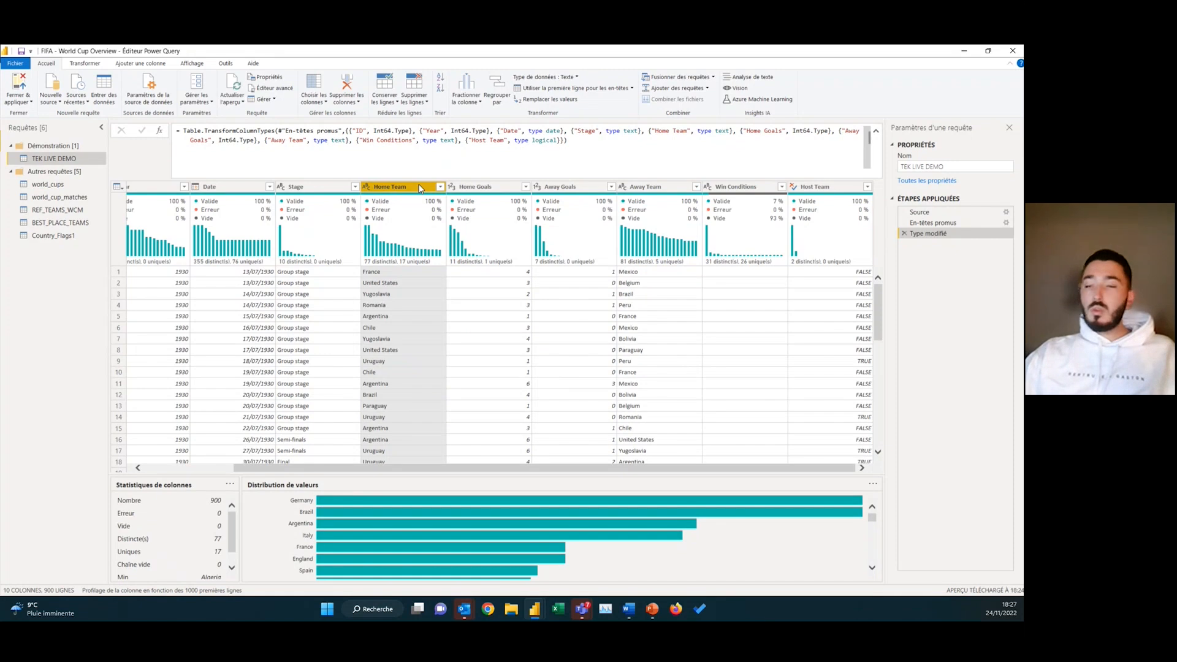
left_click(661, 191, "ctrl")
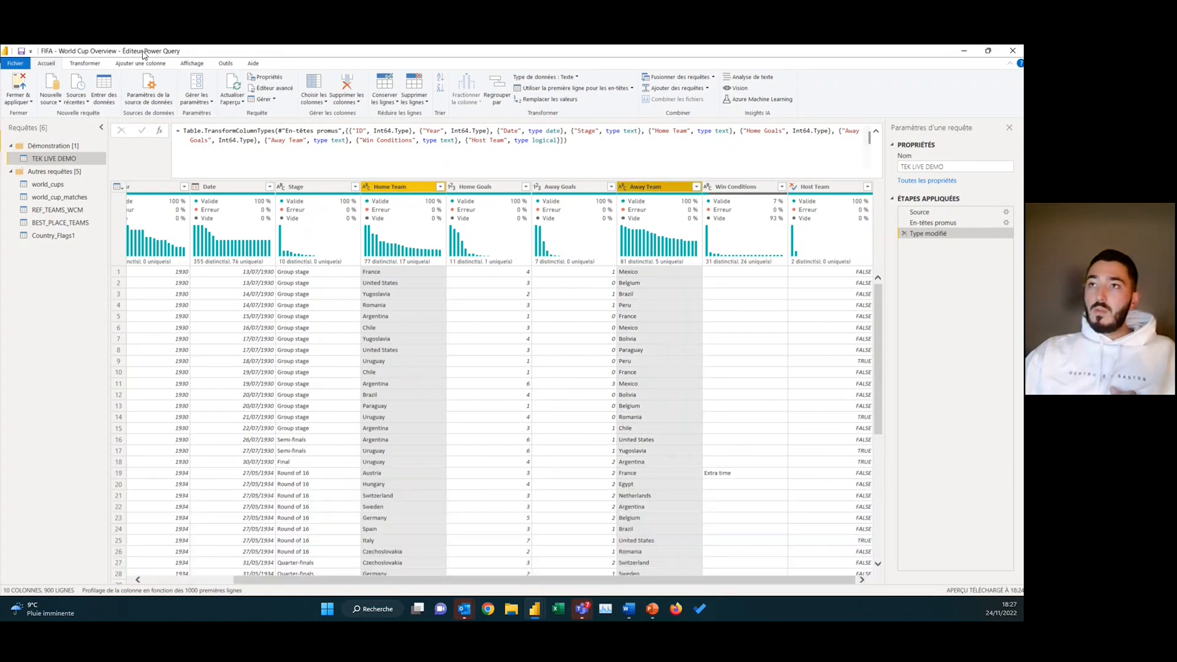
left_click(85, 65)
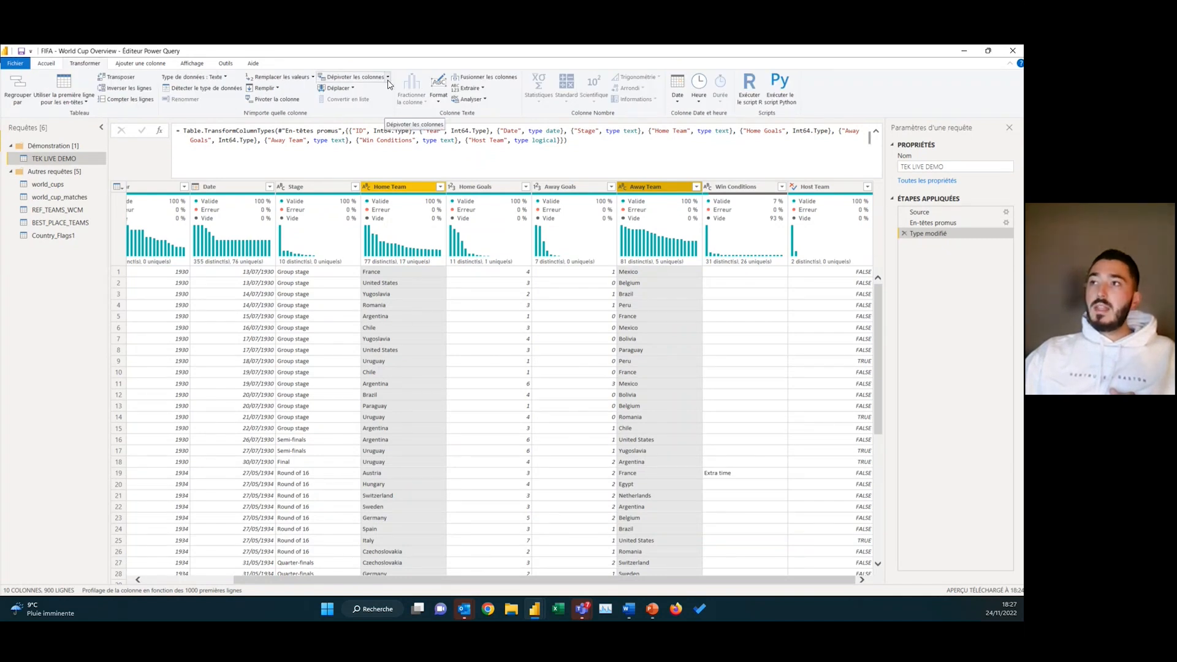
left_click_drag(432, 580, 325, 580)
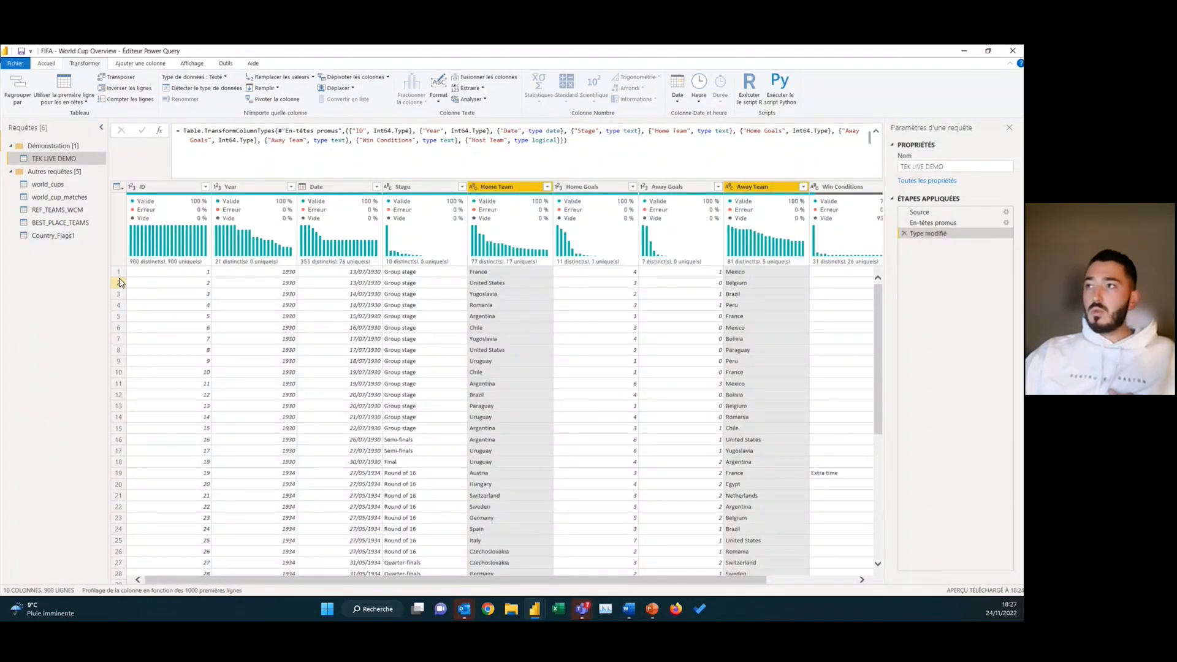
left_click(388, 77)
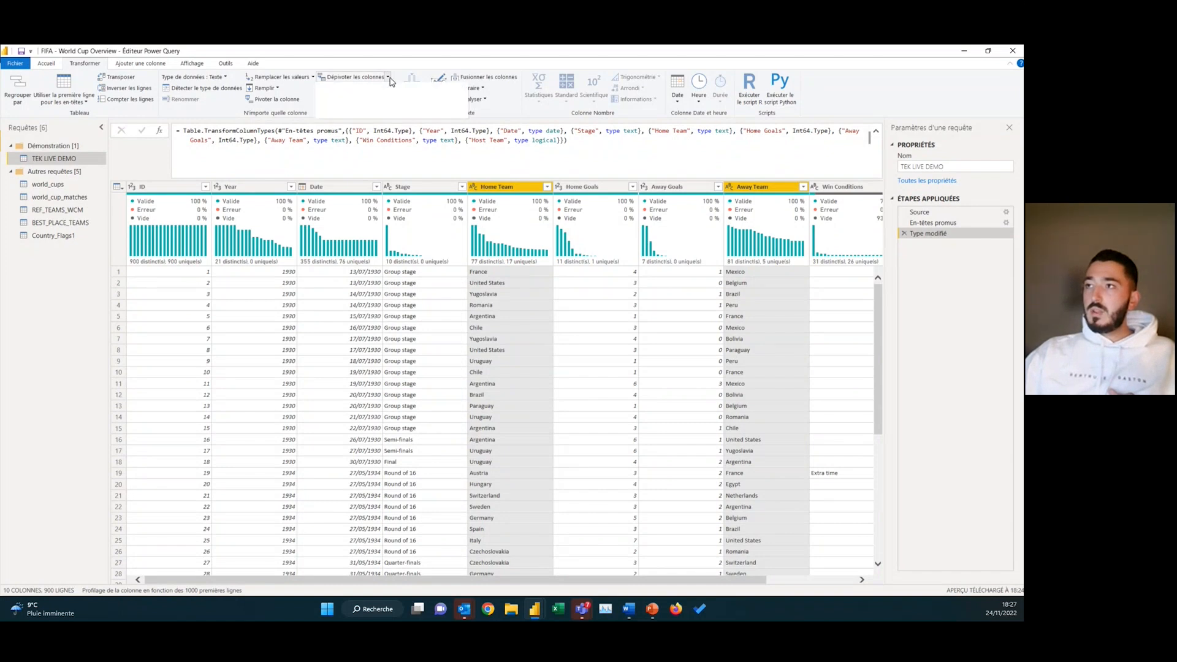
left_click(396, 112)
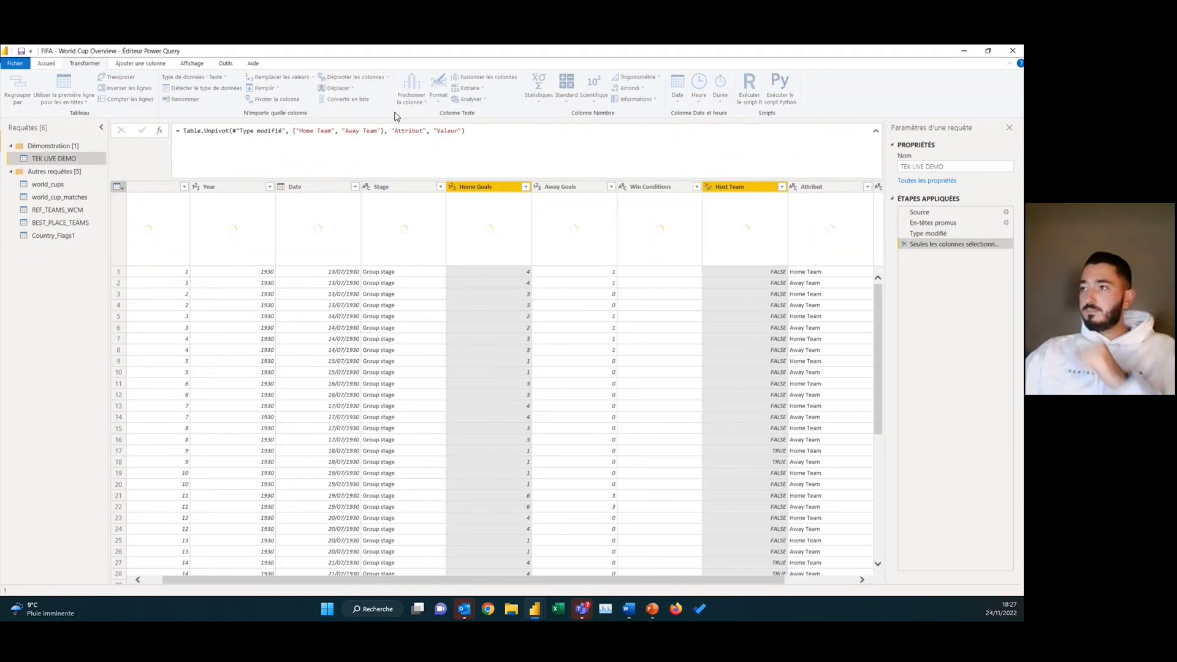
Check the unpivoted Attribut and Valeur columns and rename the Attribut column to "Home or Away"
left_click_drag(428, 580, 209, 562)
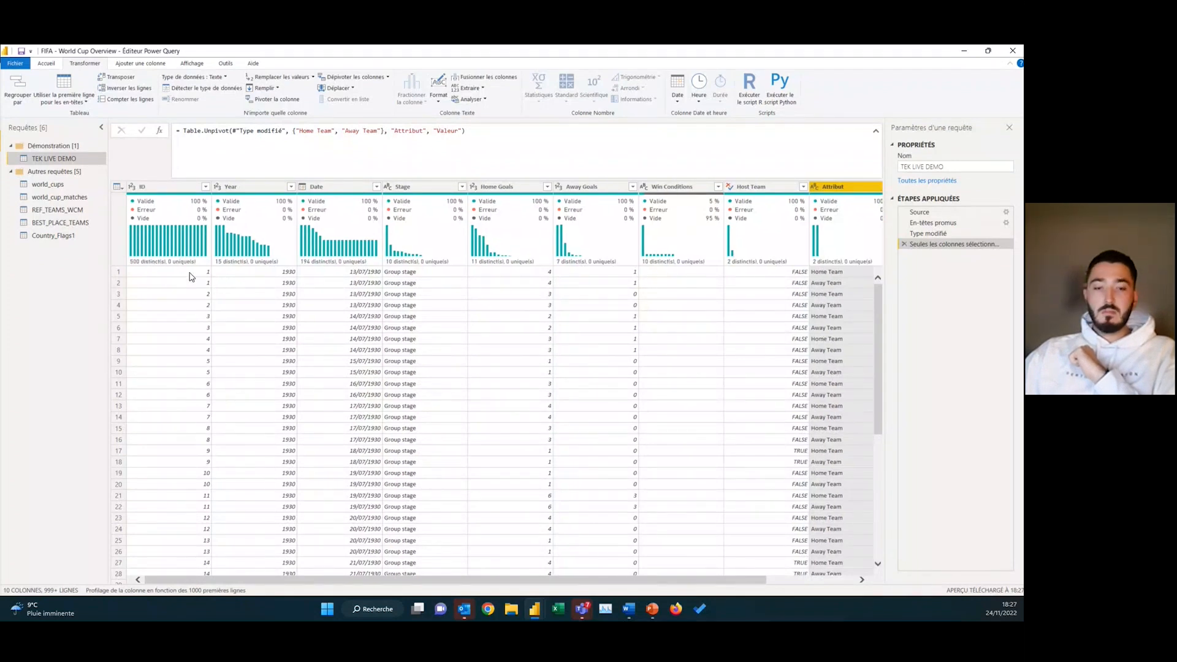
left_click_drag(499, 580, 730, 608)
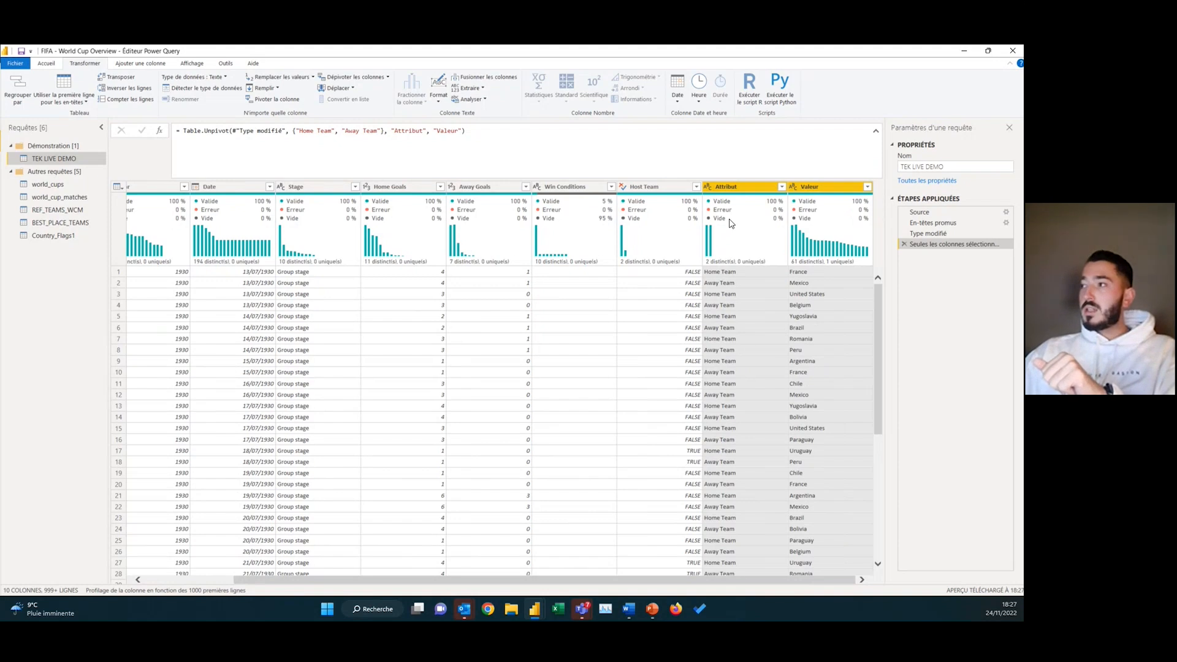
left_click(740, 190)
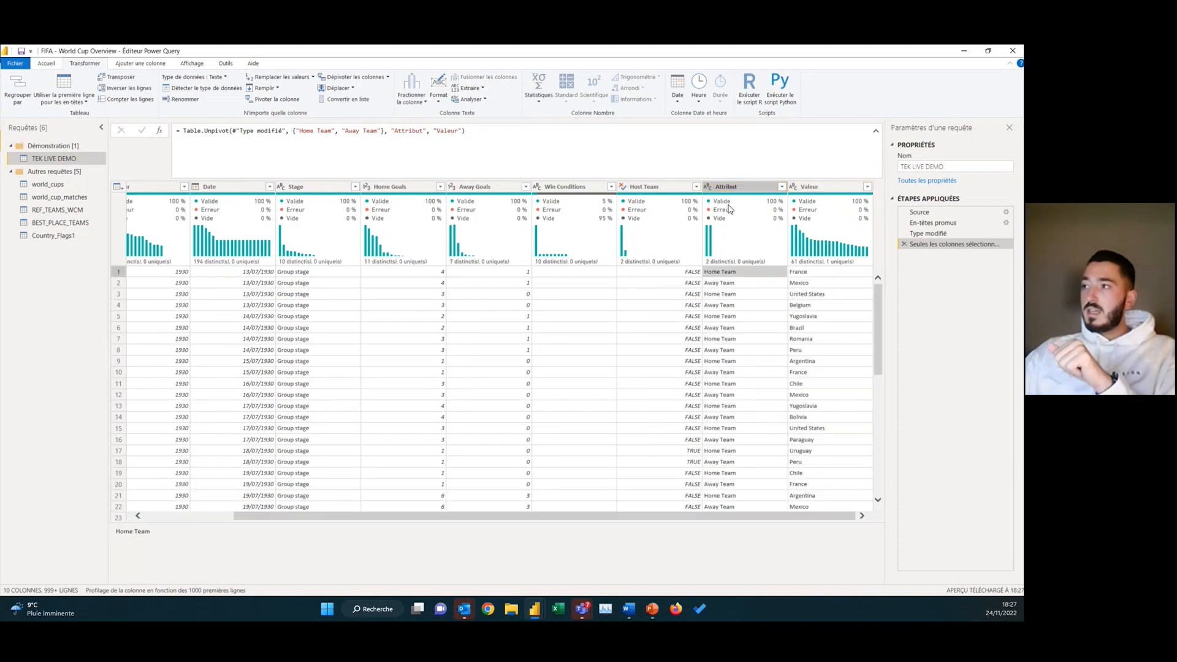
left_click(825, 189)
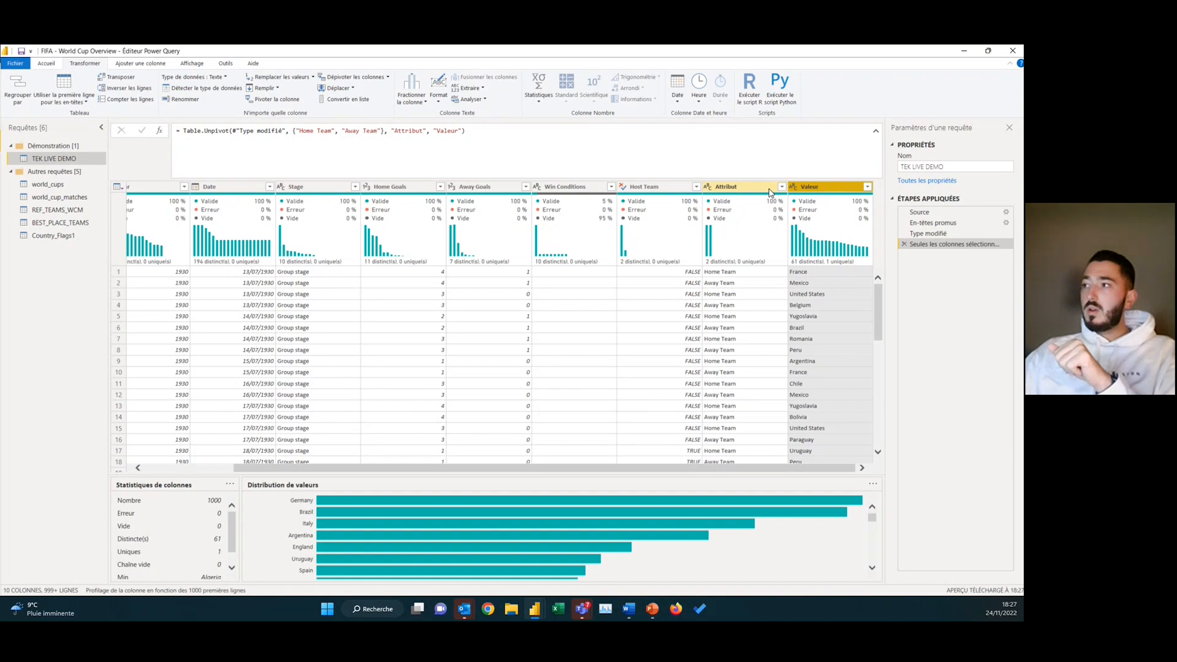
right_click(748, 188)
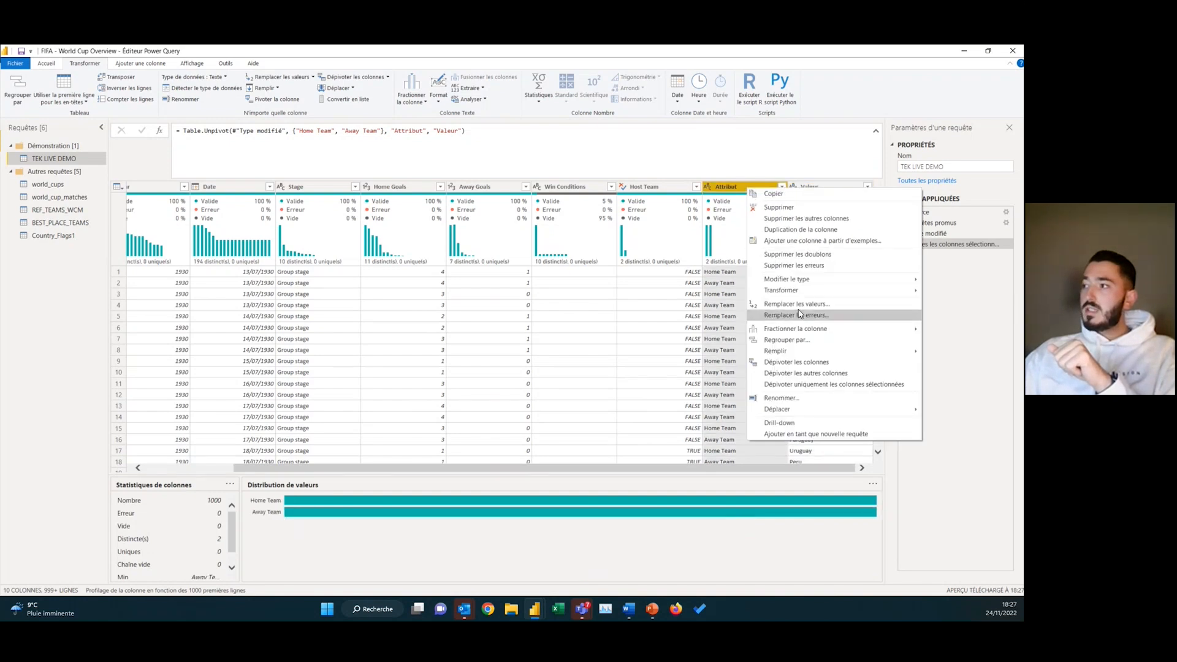
left_click(788, 398)
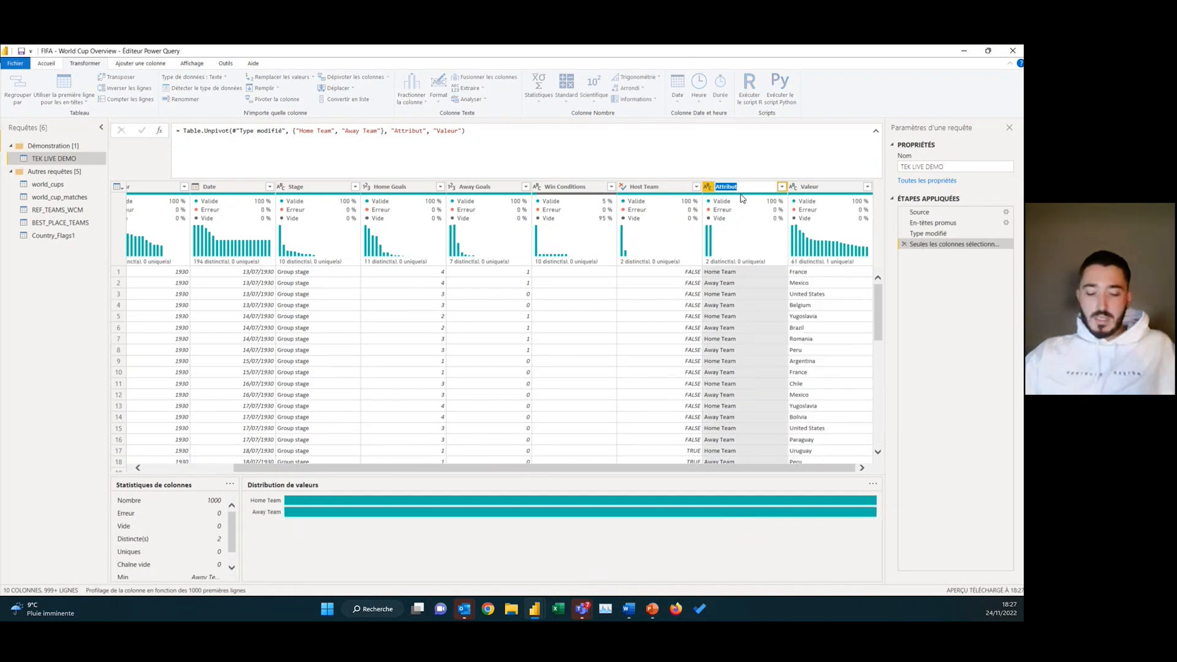
type("Home or Away")
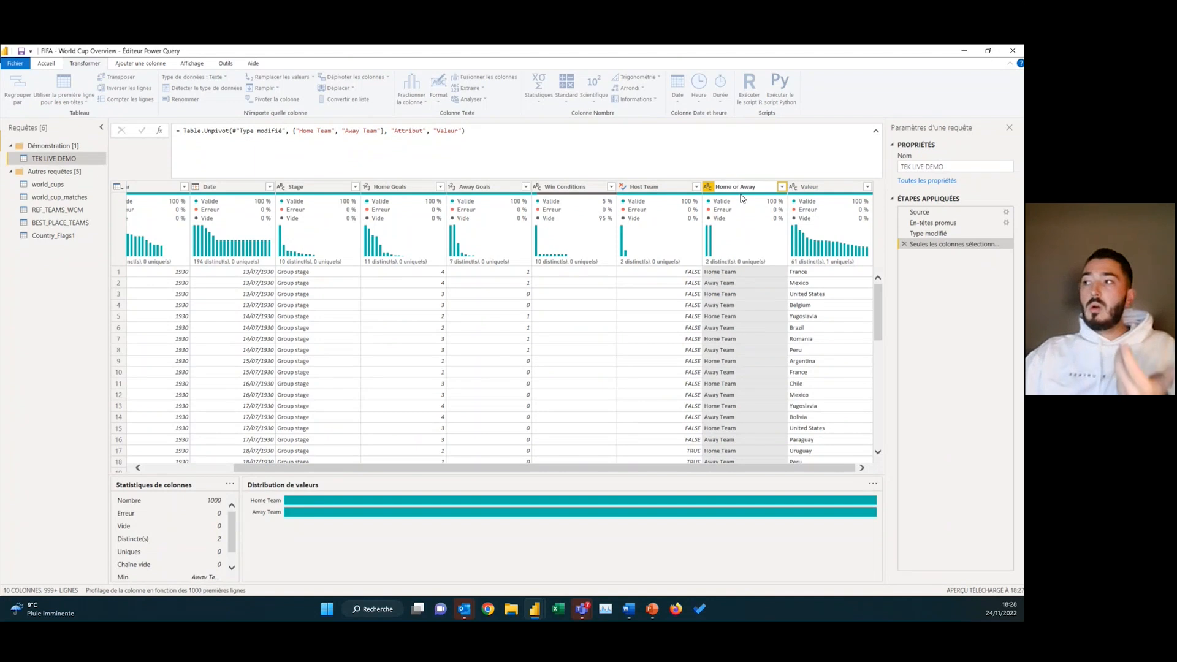
key("Return")
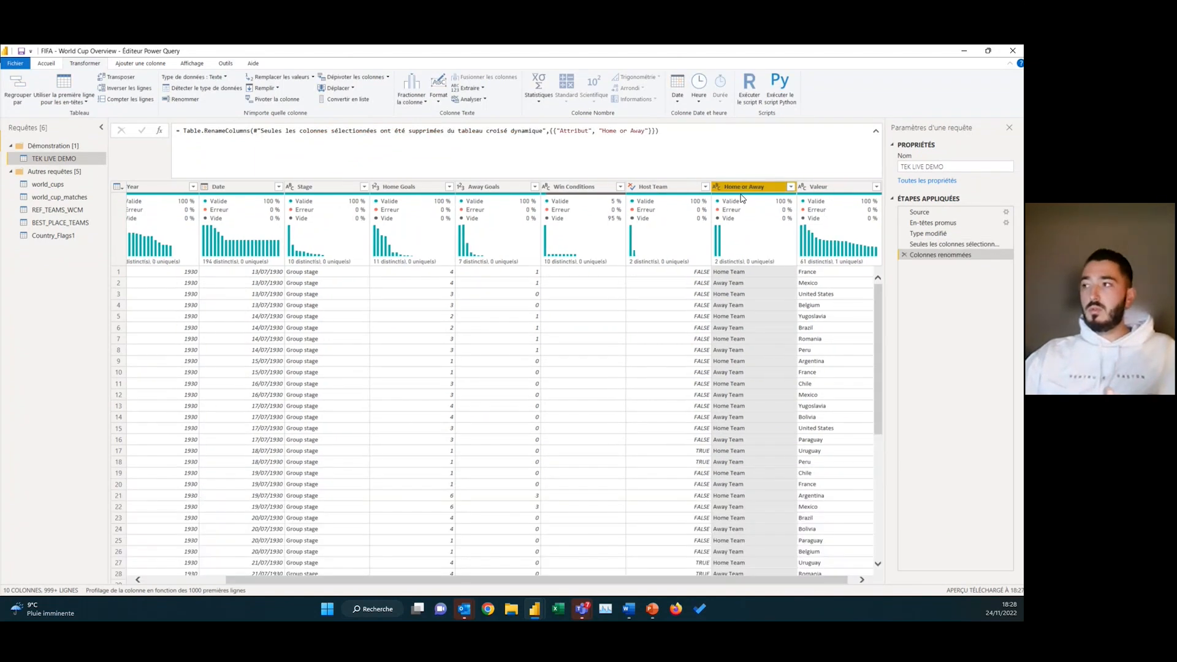
Rename the Valeur column, which holds the country names, to "Team"
scroll(773, 583, "right", 1)
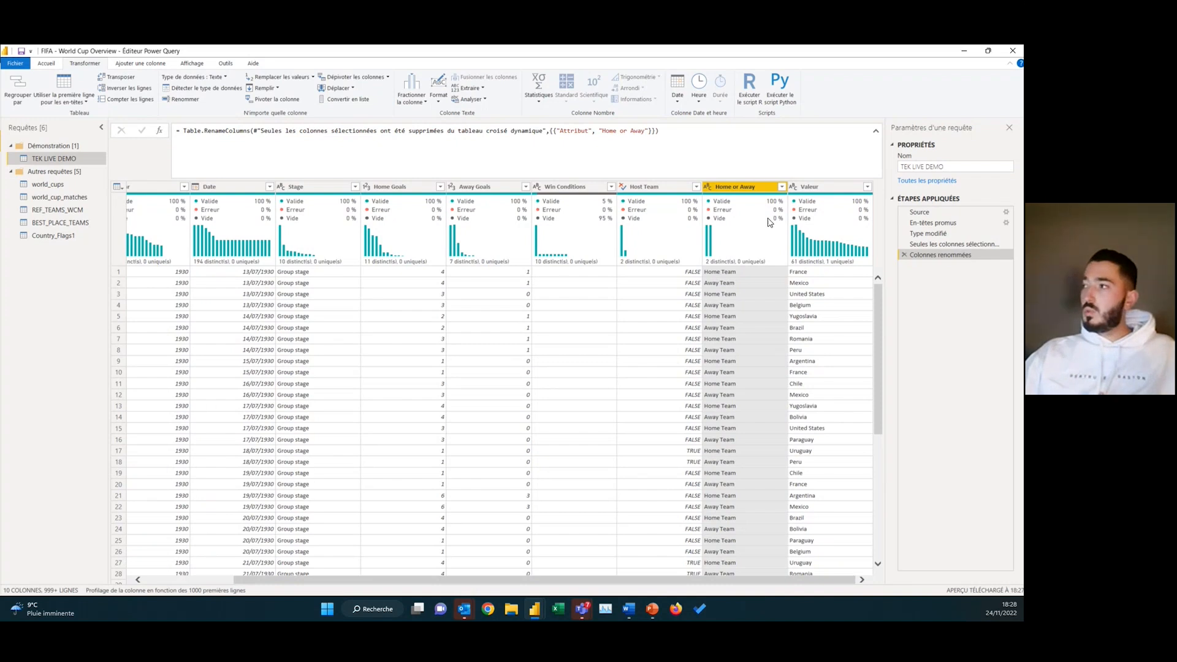
right_click(809, 191)
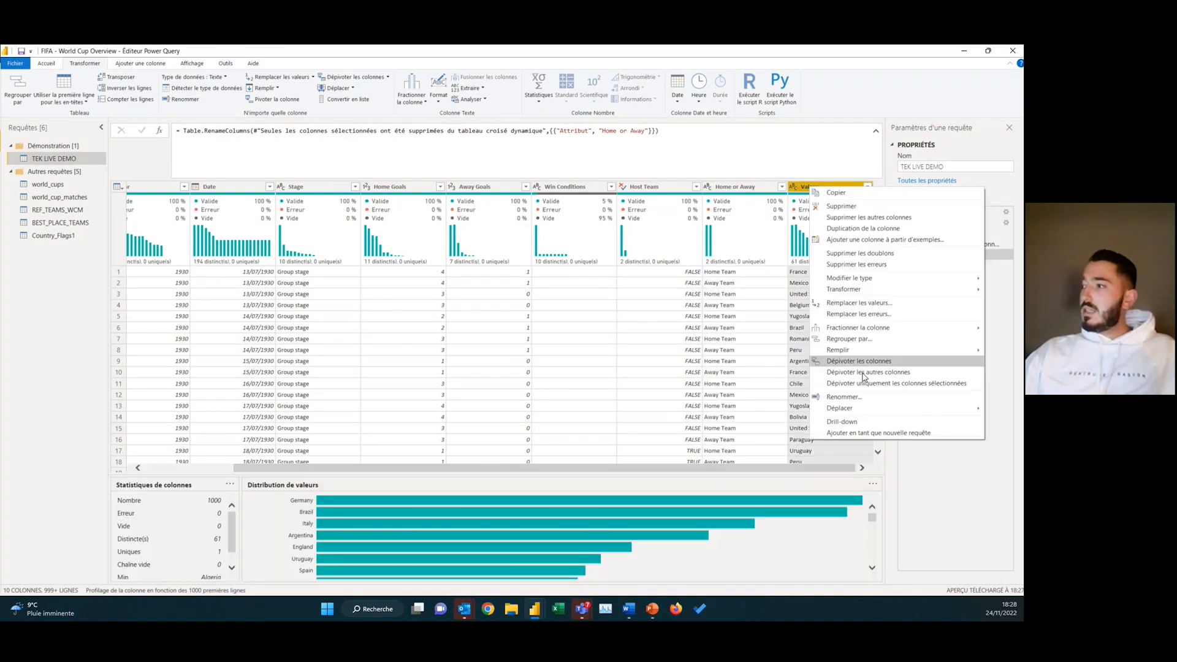
left_click(859, 396)
type("Team")
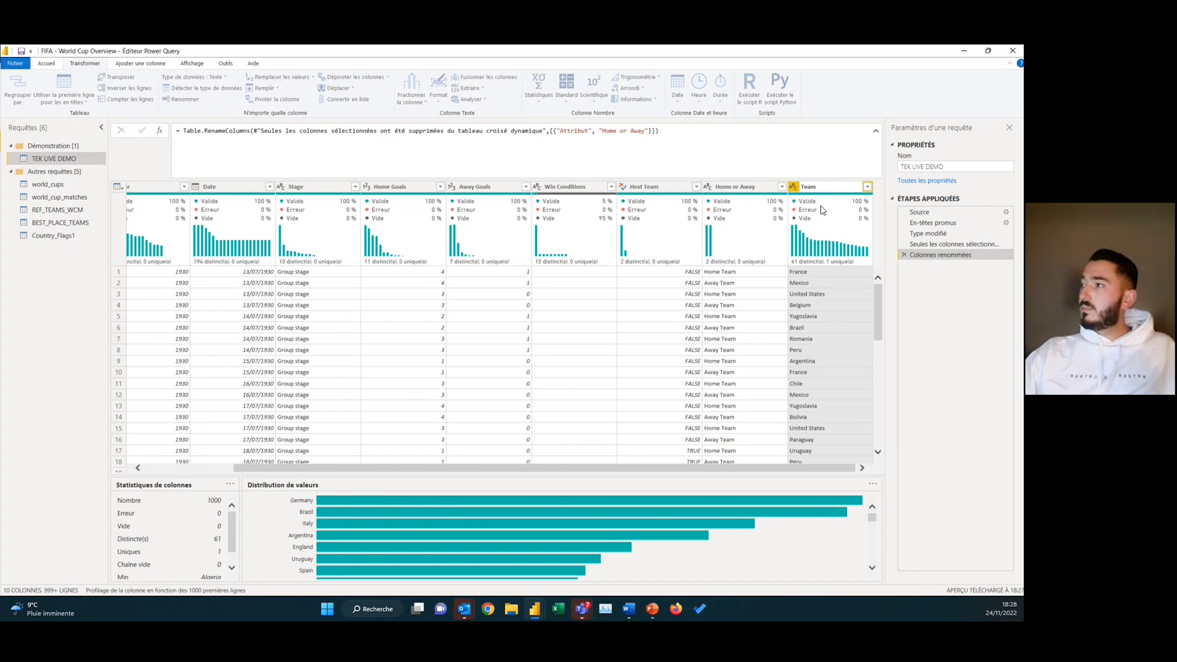
key("Return")
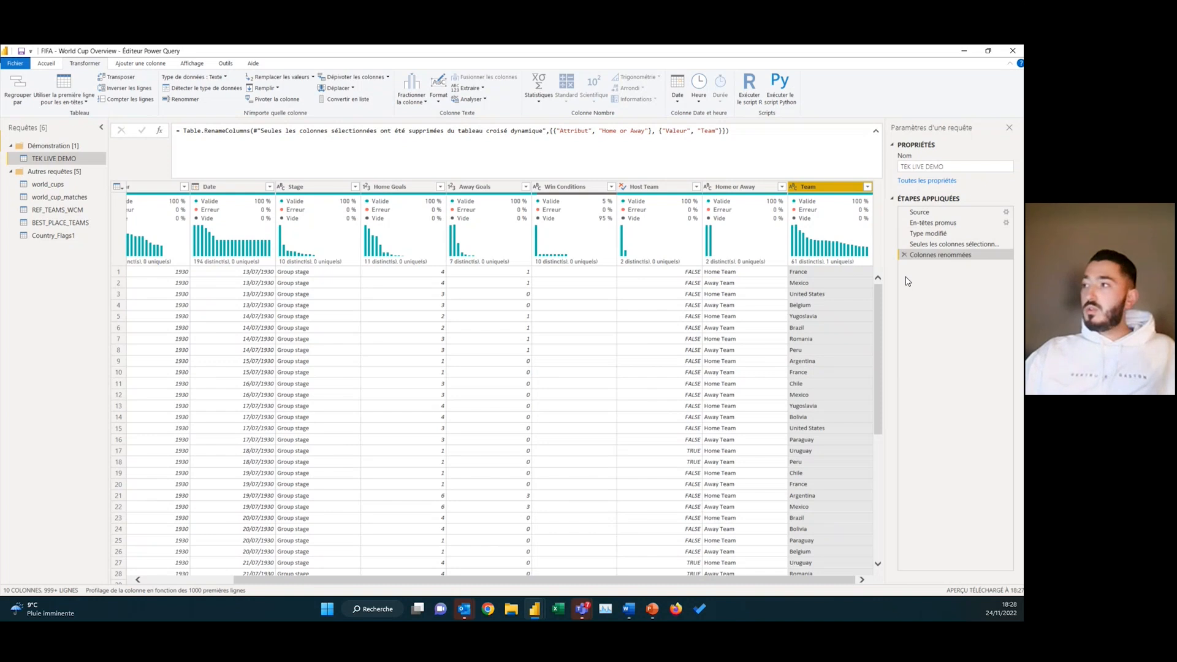
Rename the applied step "Colonnes renommées" to "Renommer la colonne en Team"
right_click(942, 259)
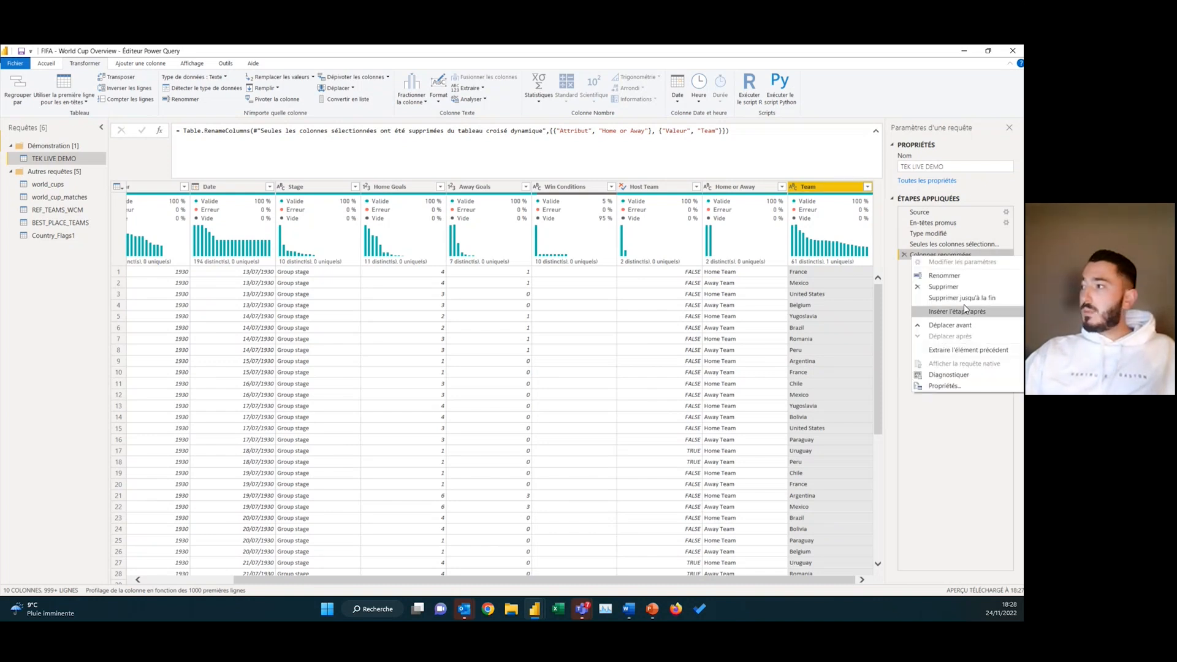
left_click(944, 280)
type("Re")
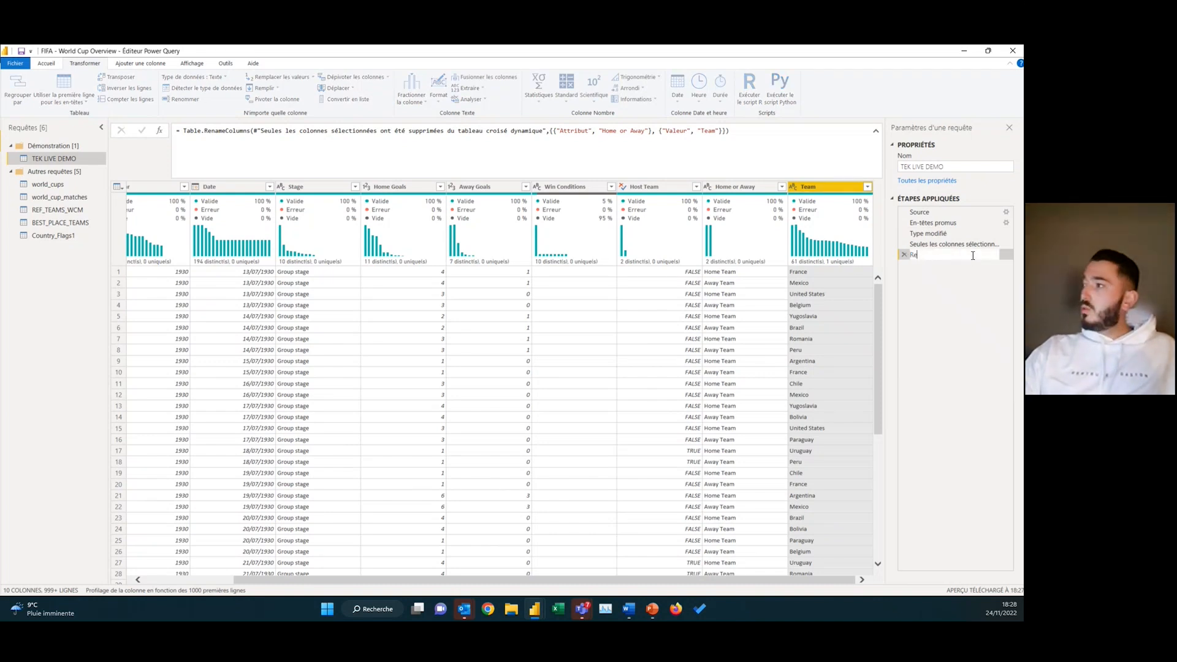
type("nommer la colonne")
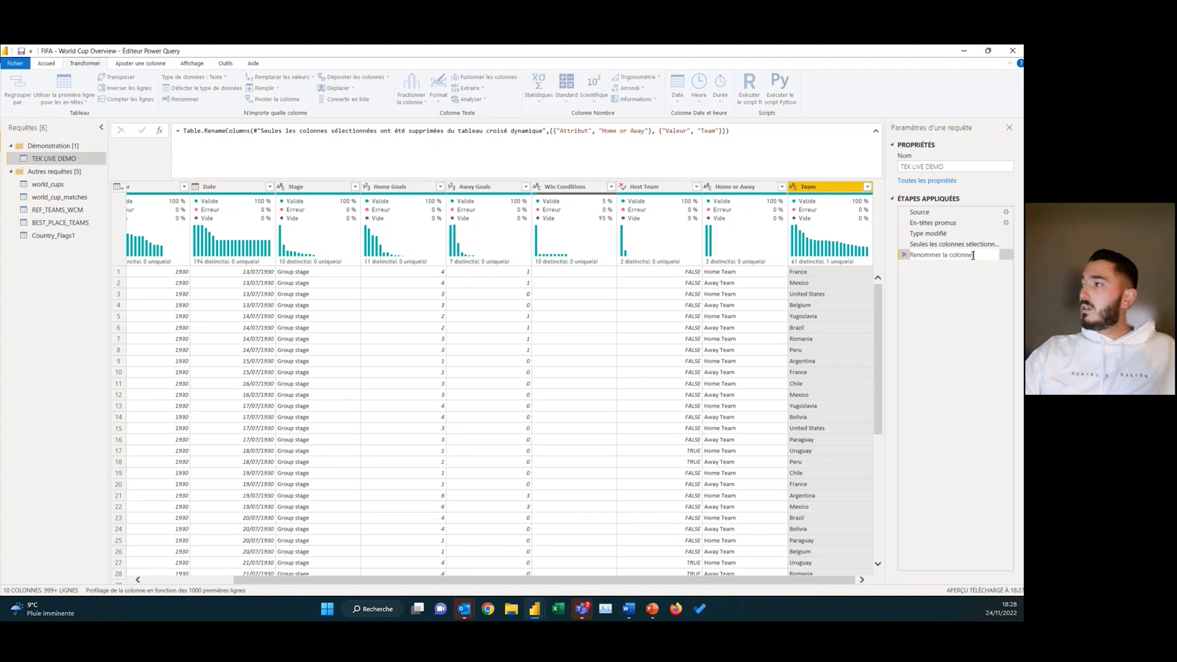
type(" en Team")
key("Return")
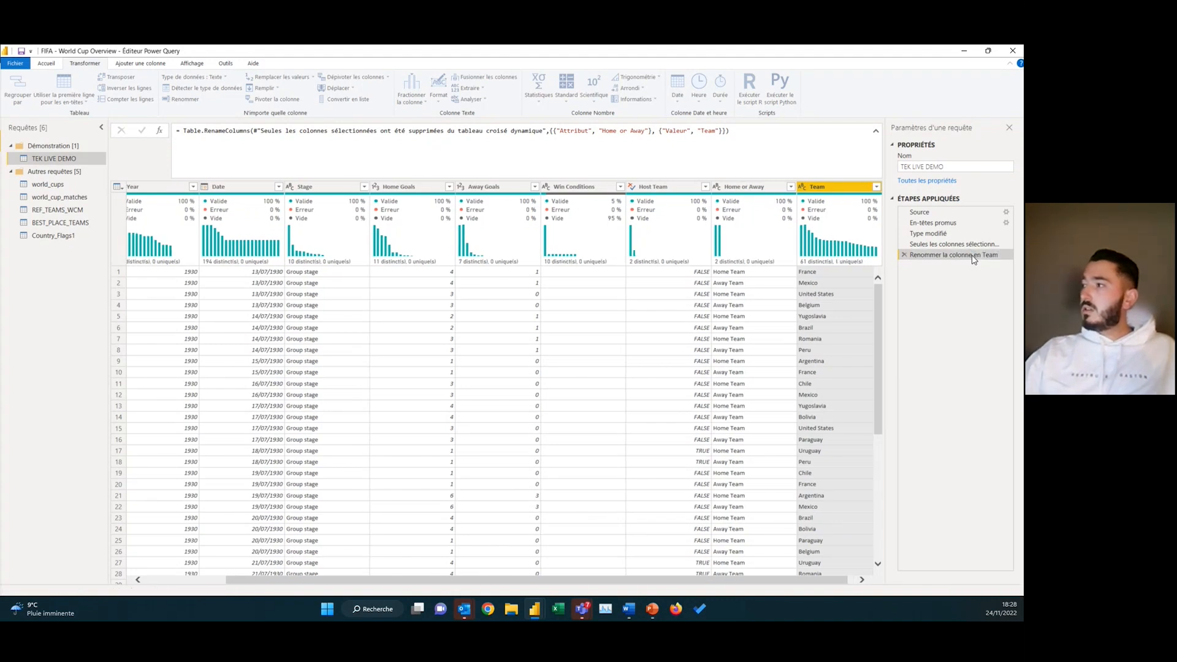
Rename the applied unpivot step to "Depivot des colonnes"
right_click(940, 245)
left_click(944, 258)
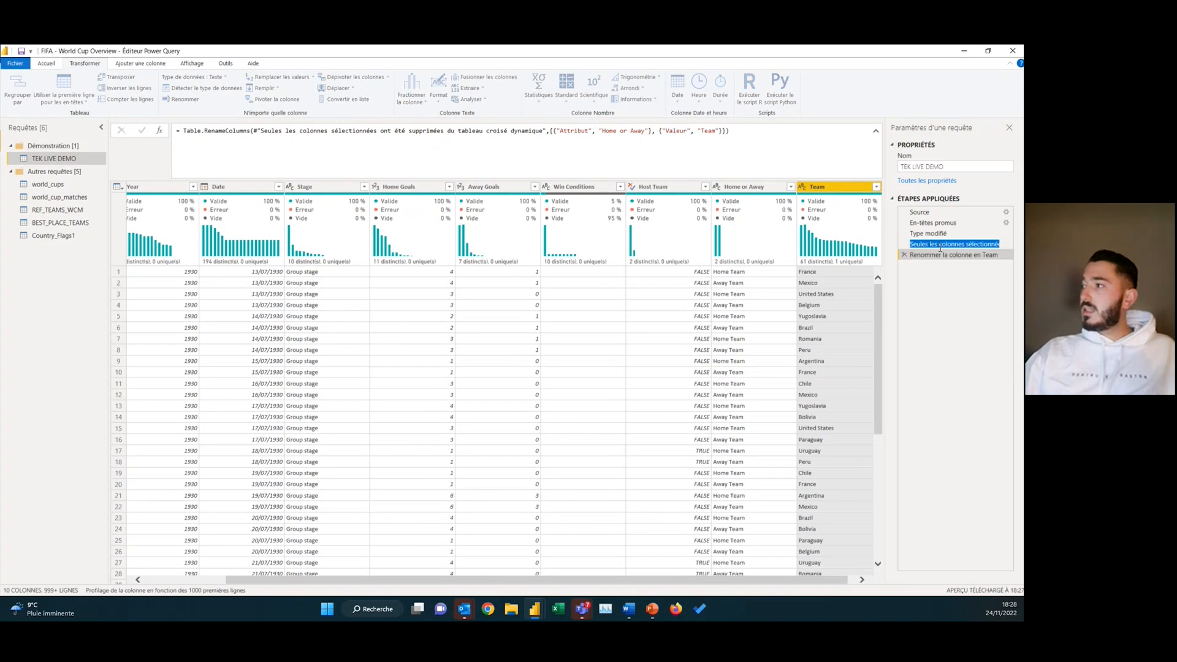
type("Depivo")
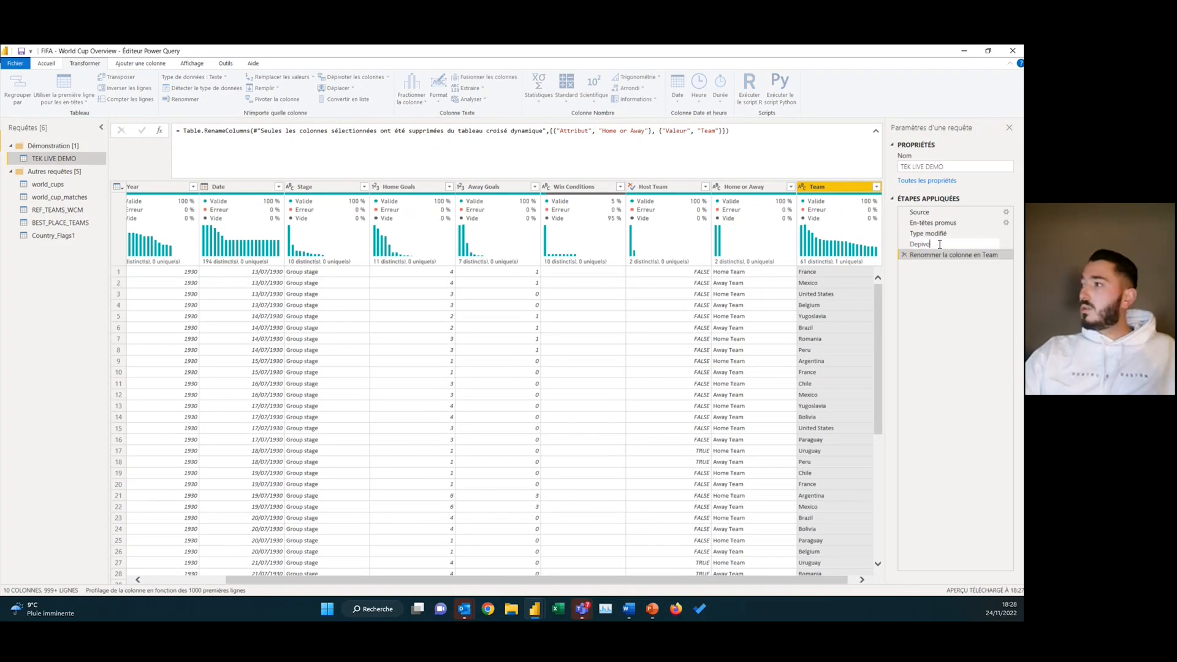
type("t des colonnb")
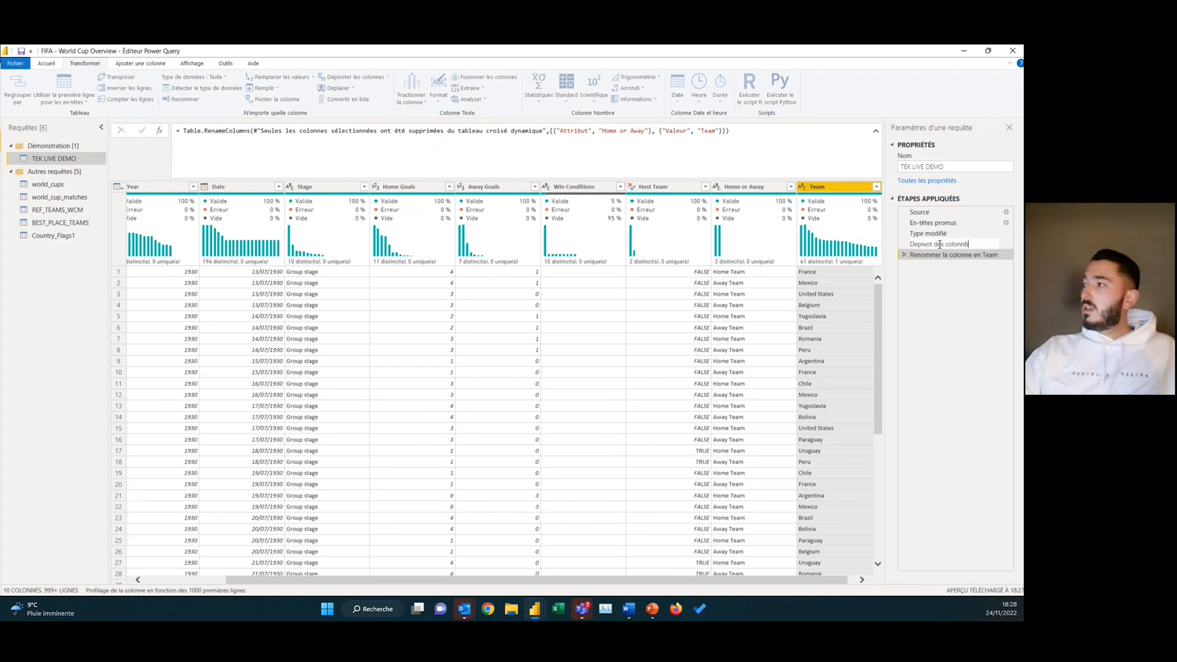
key("Return")
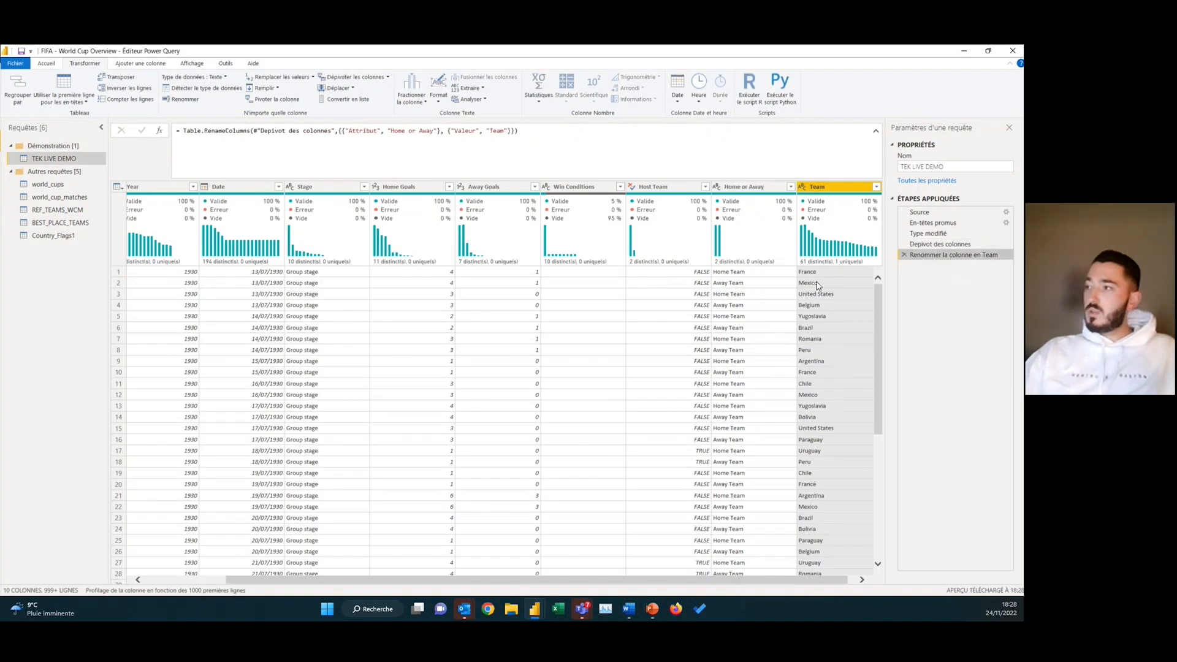
Examine the records of the first two unpivoted rows and the Home Goals value of the first match
left_click_drag(668, 583, 705, 582)
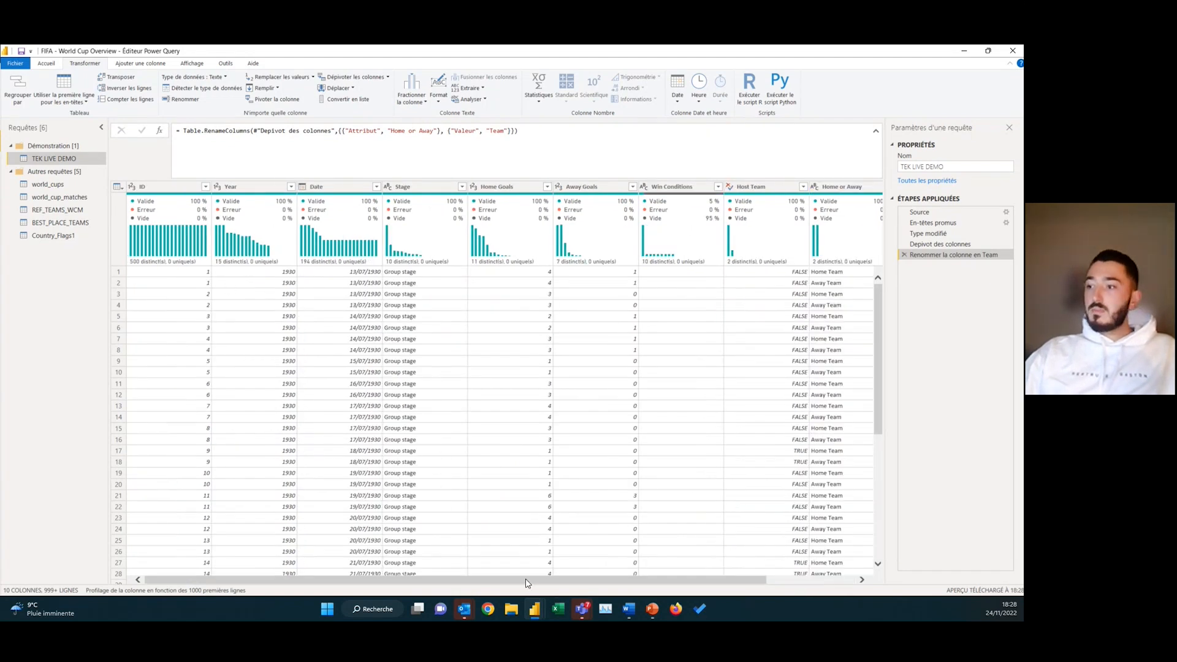
left_click(118, 274)
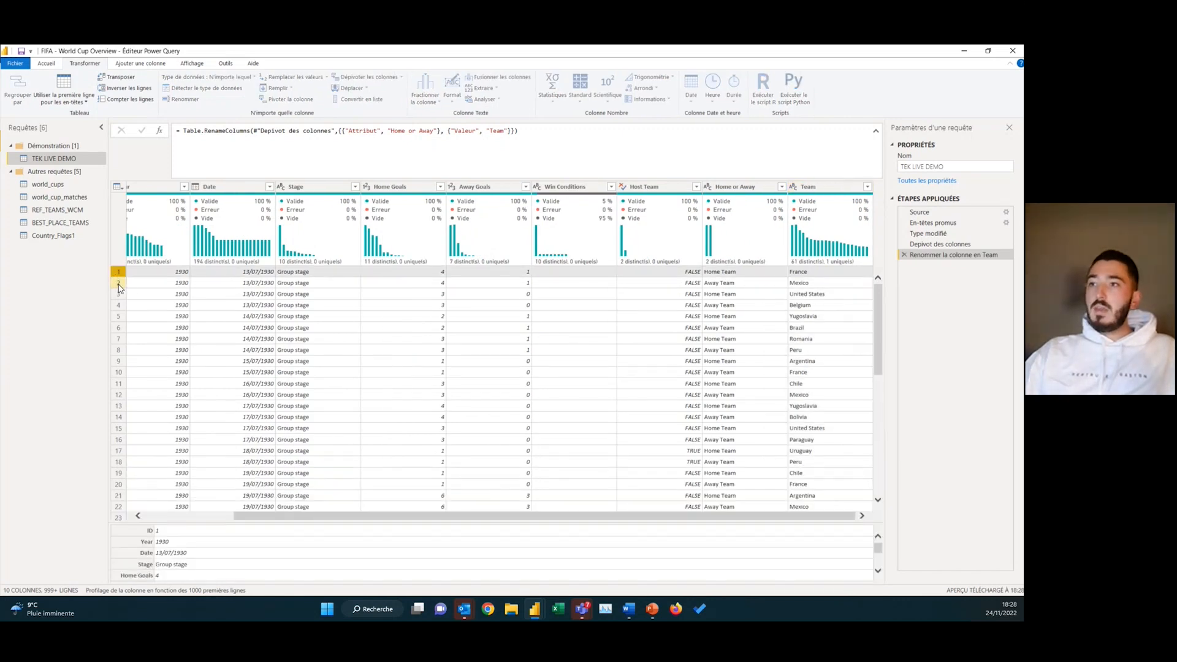
left_click(119, 284)
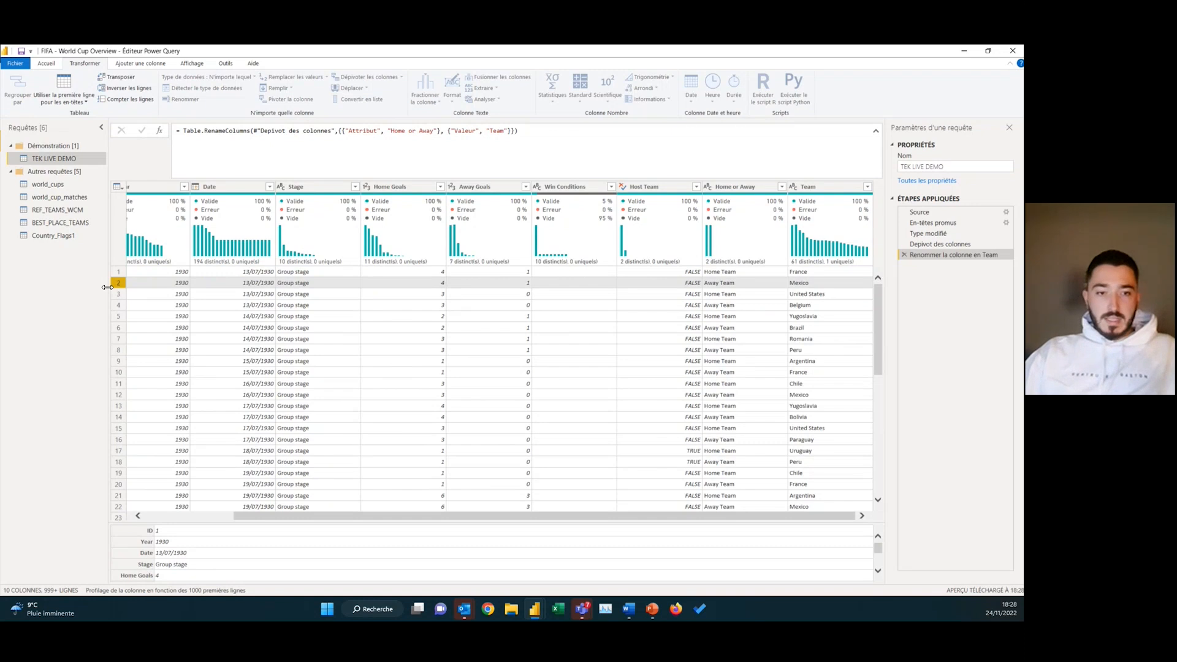
key("alt+Tab")
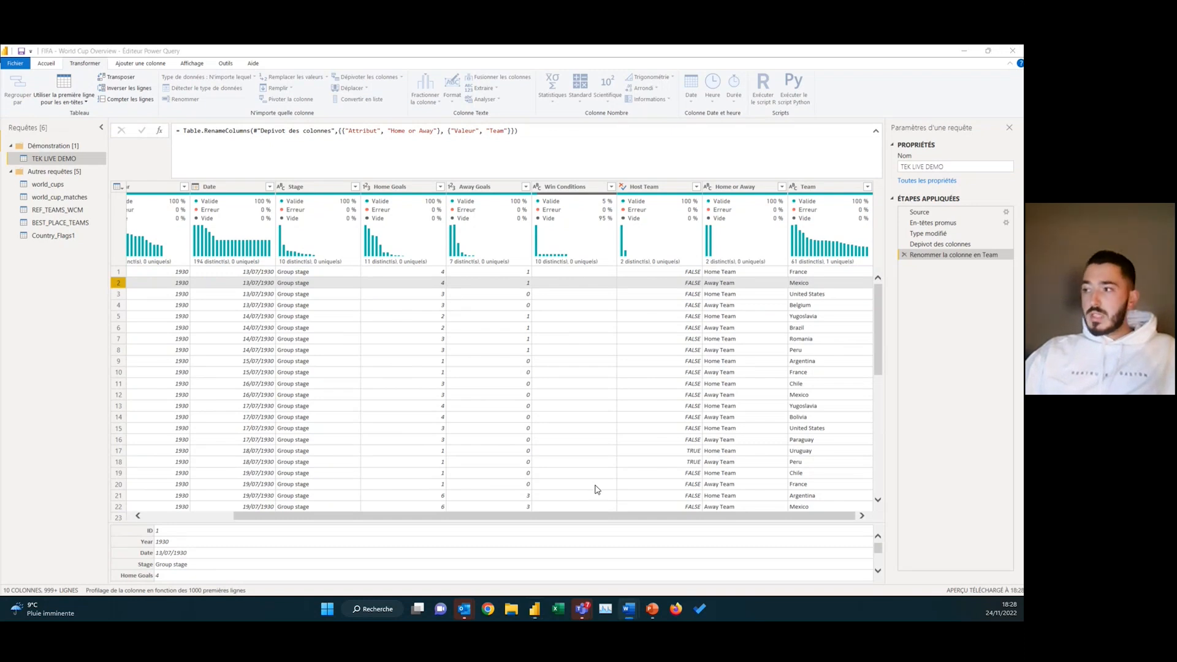
left_click(611, 521)
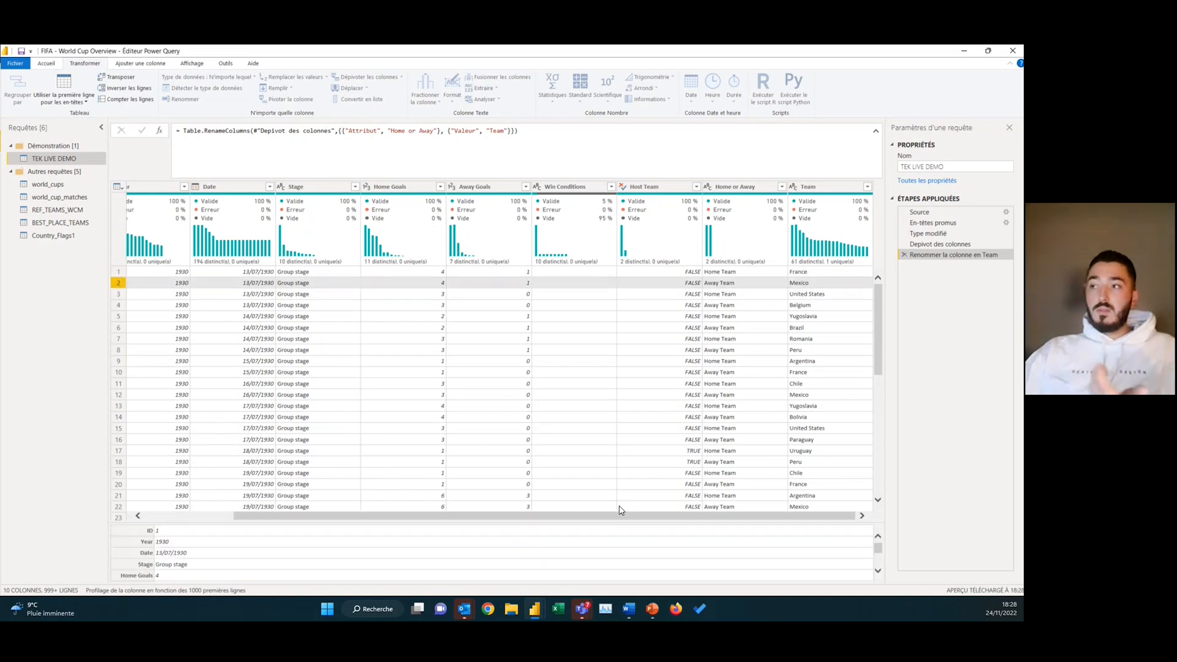
left_click(408, 186)
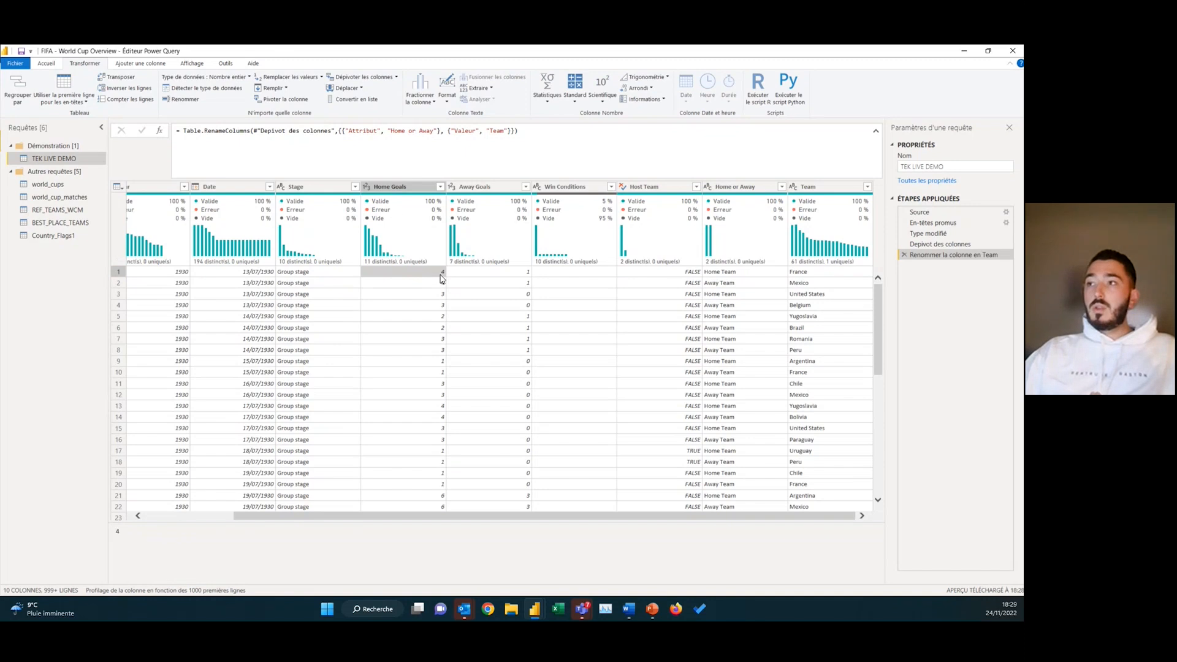
Start a conditional column in the TEK LIVE DEMO query and name it "Equipe gagnant H or A"
left_click(502, 183)
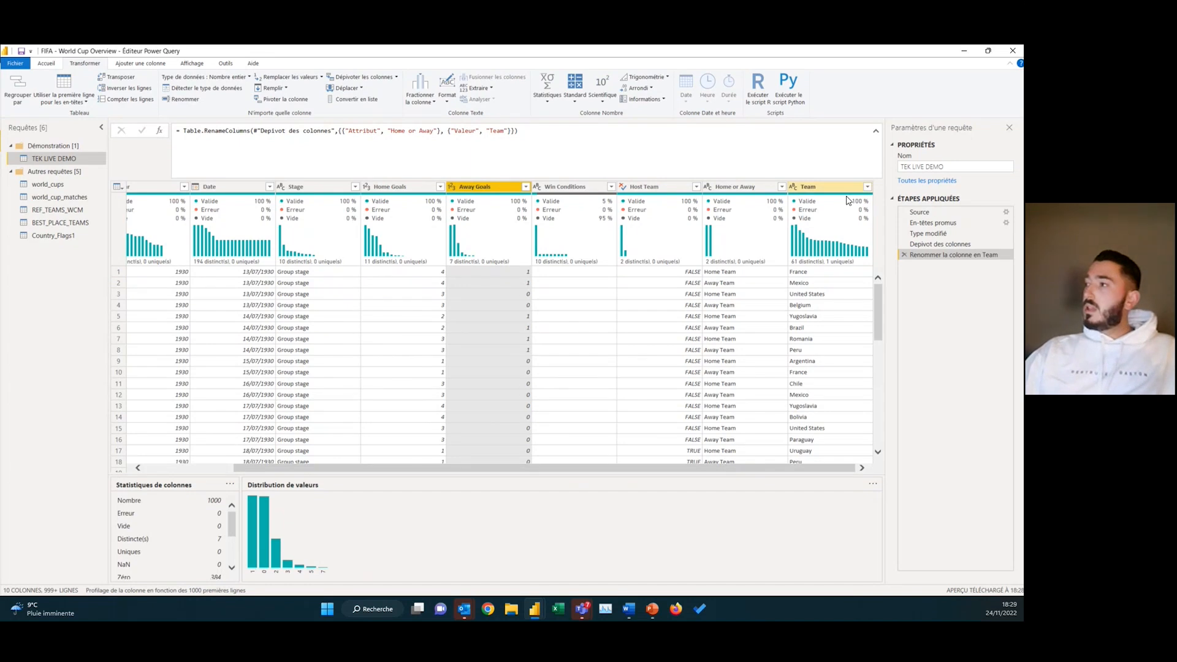
left_click(129, 64)
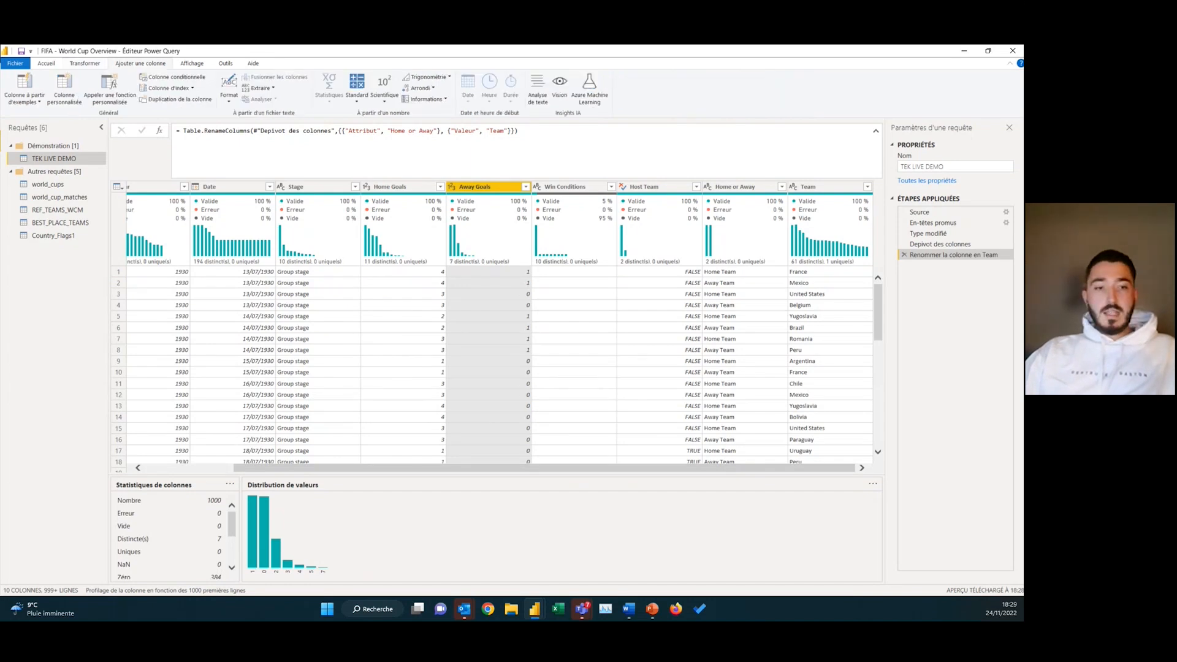
left_click(379, 191, "ctrl")
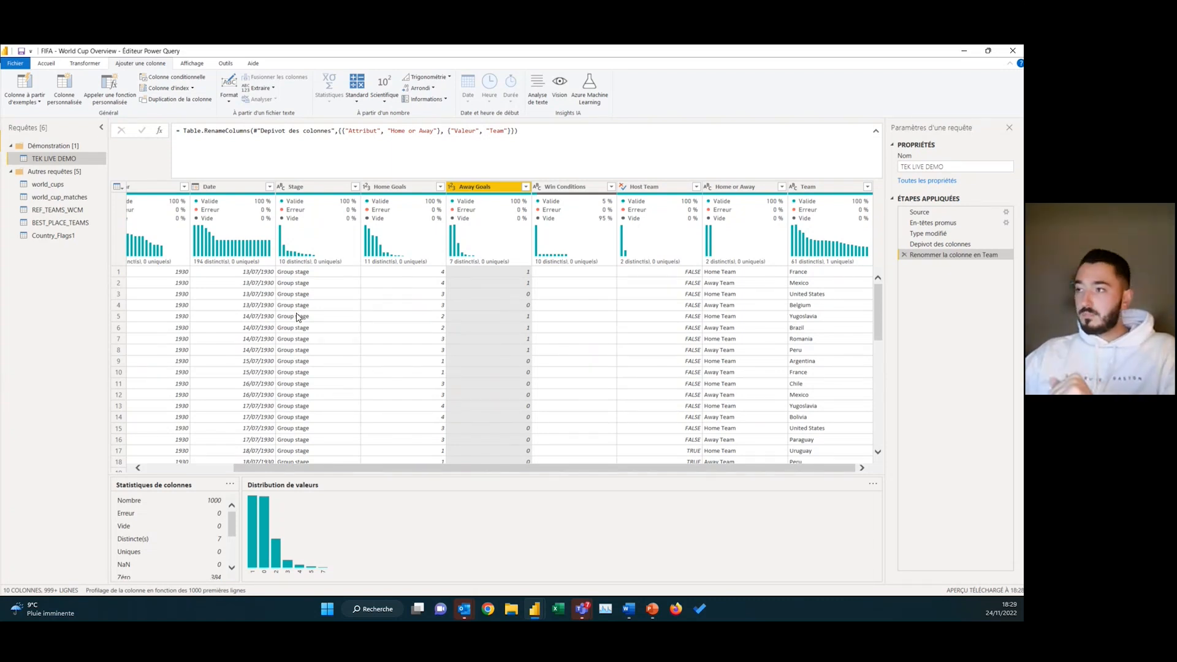
left_click(837, 185)
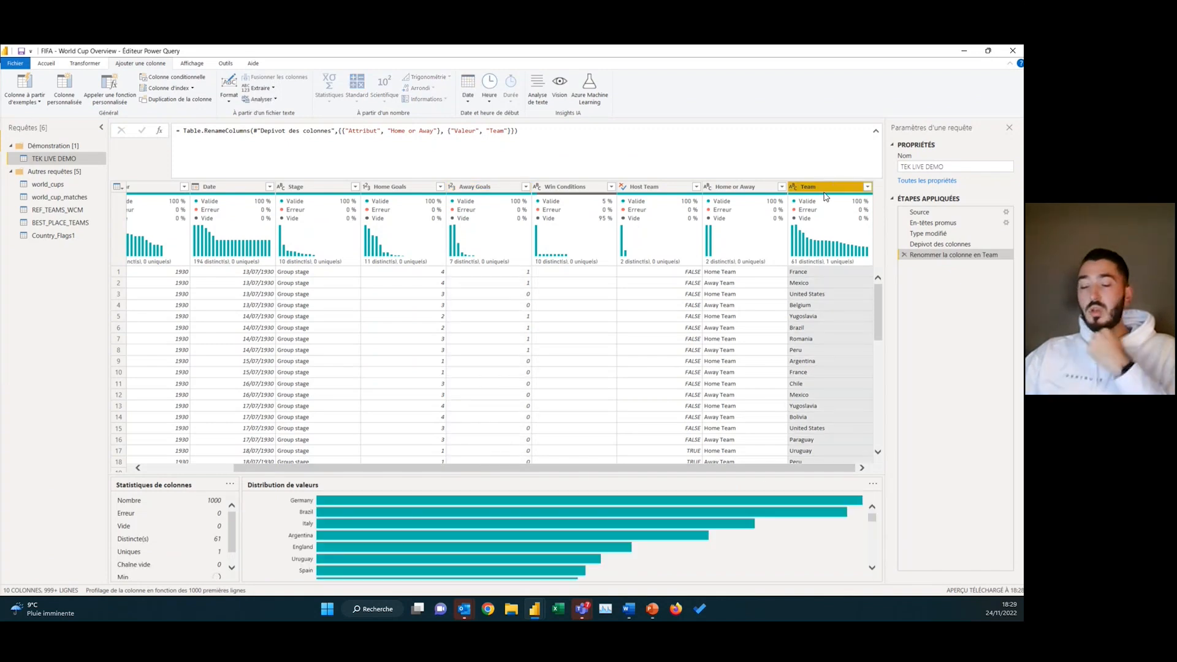
mouse_move(570, 245)
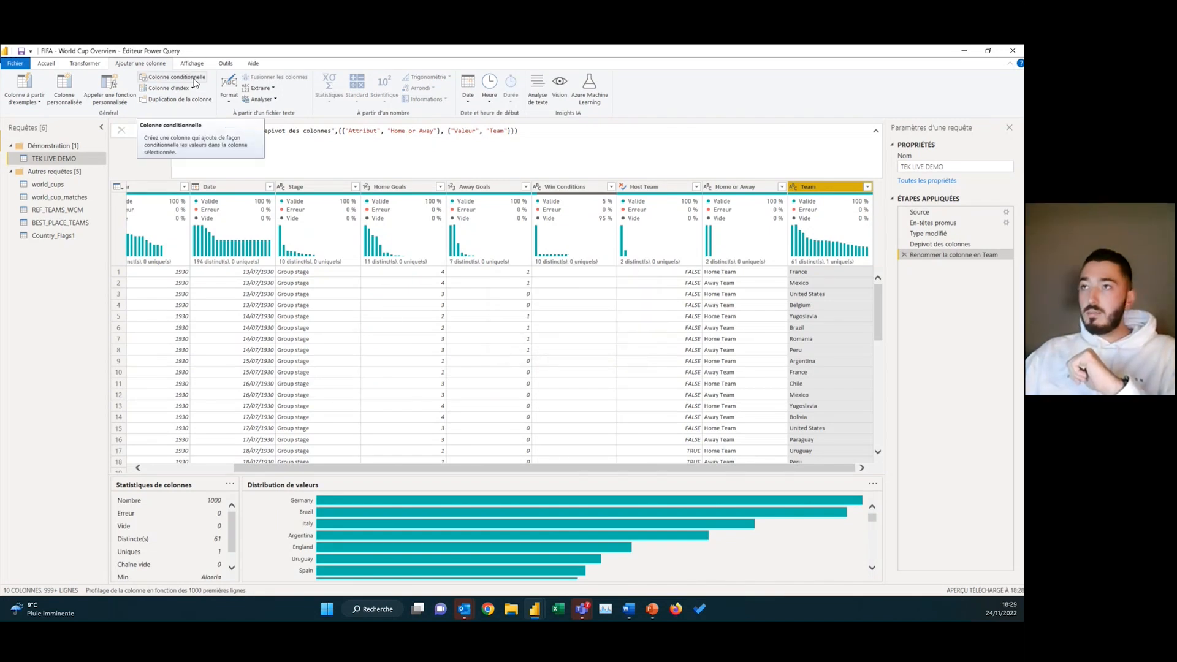
mouse_move(807, 257)
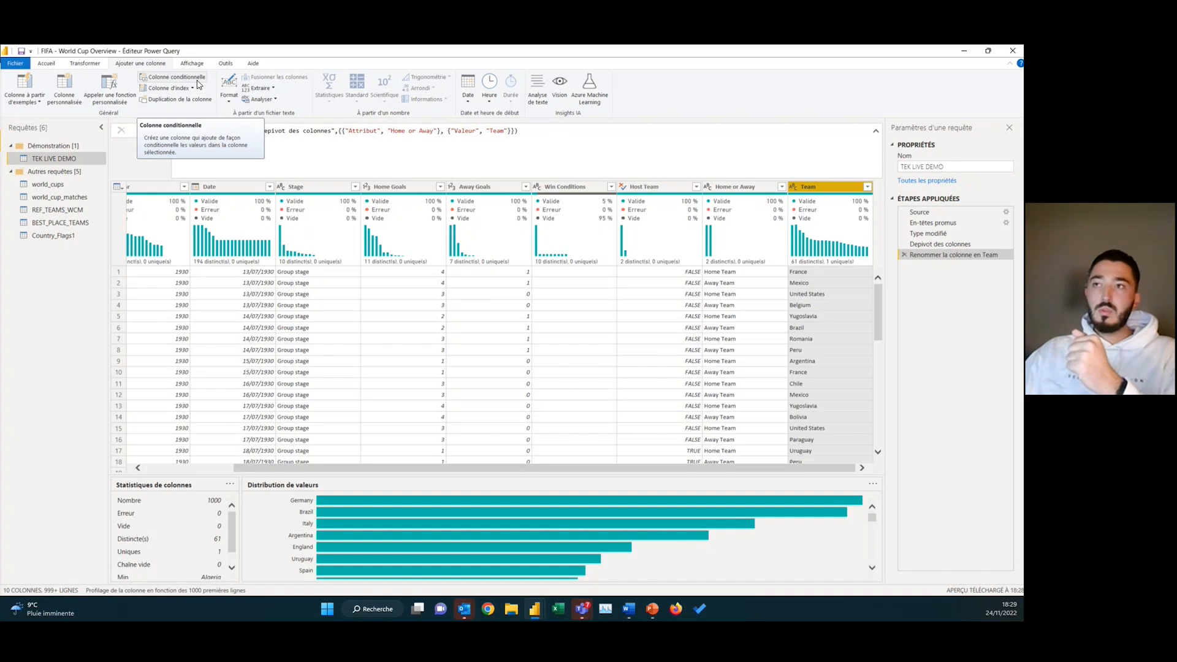
left_click(198, 84)
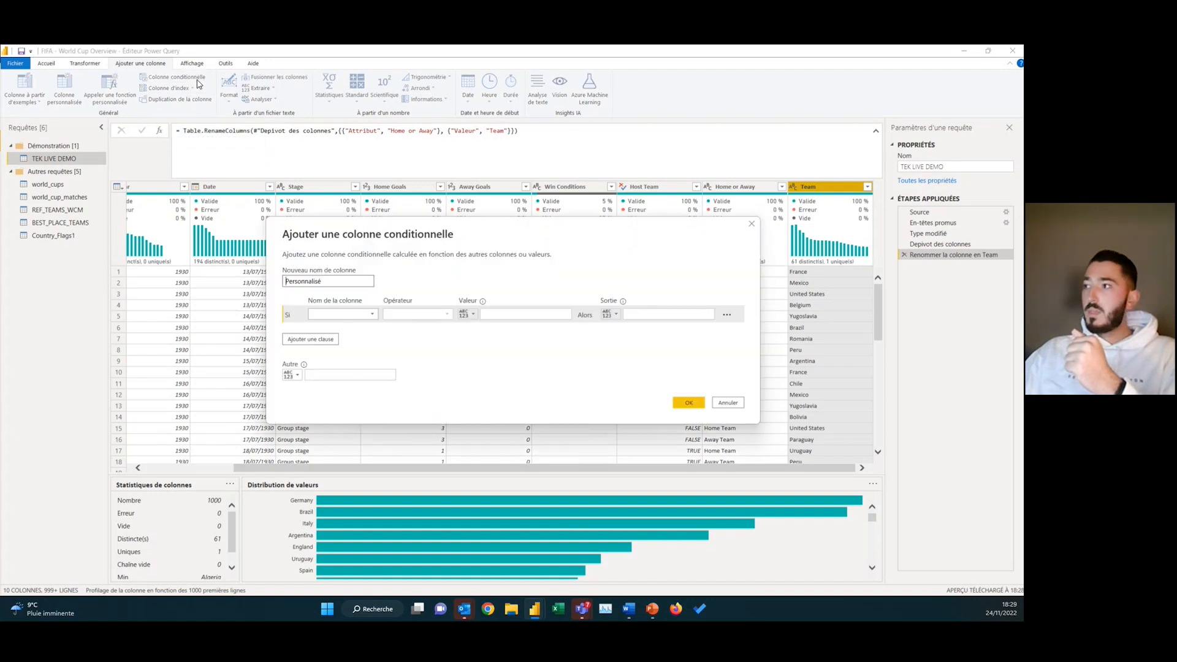
double_click(342, 283)
type("Eu")
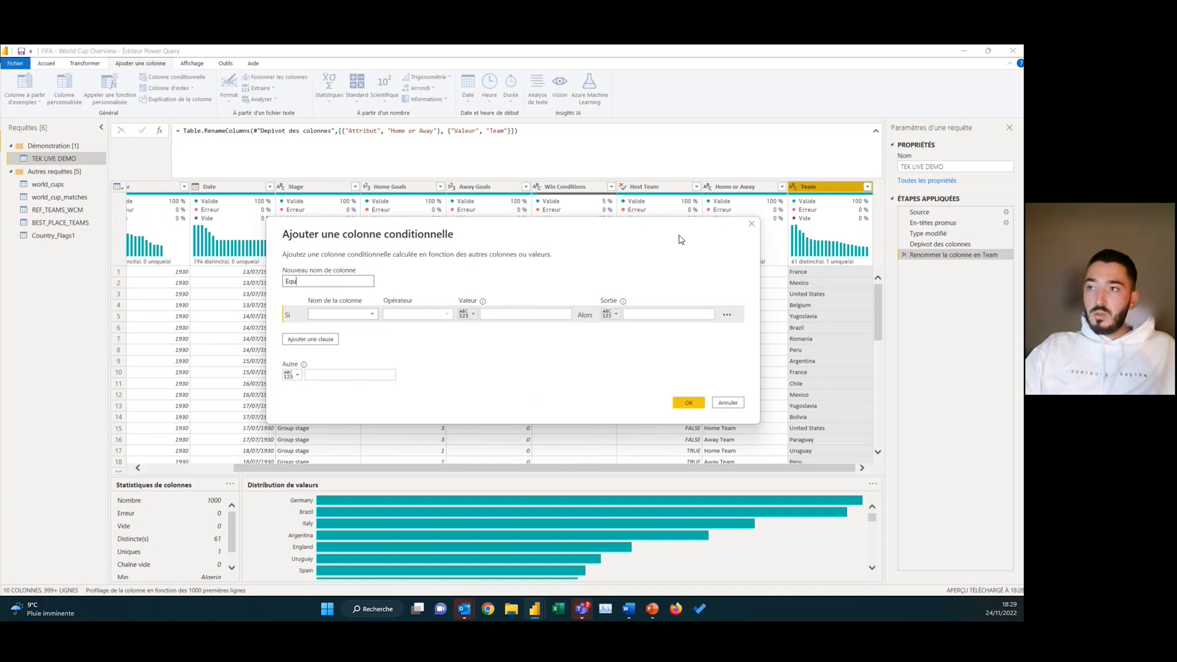
type("pe")
type(" fa")
key("BackSpace")
key("BackSpace")
type("gan")
key("BackSpace")
type("gnant")
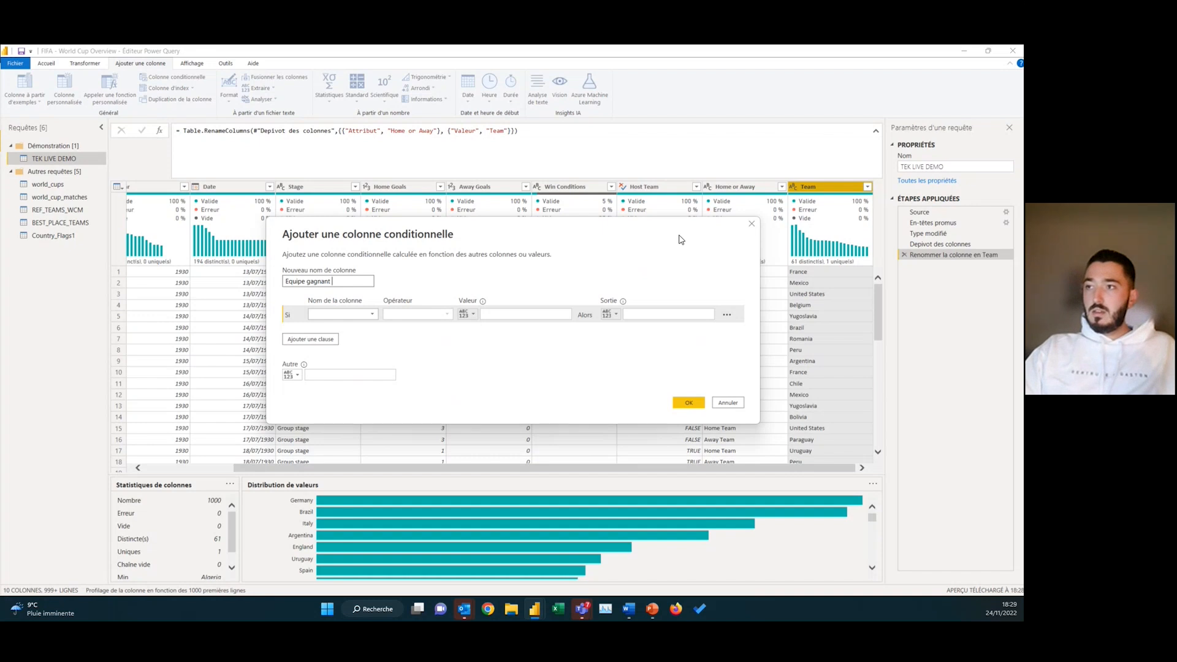
type("A")
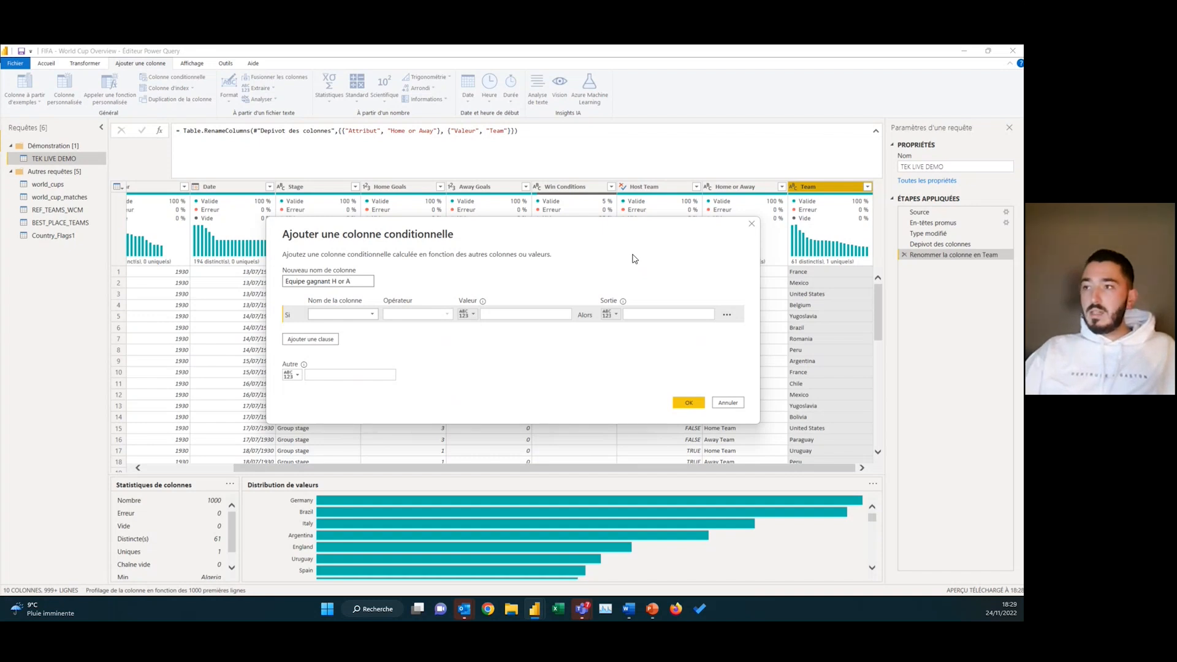
Define the first condition: if Home Goals "est supérieur à" the Away Goals column, output "Home Team"
left_click(353, 319)
left_click(342, 370)
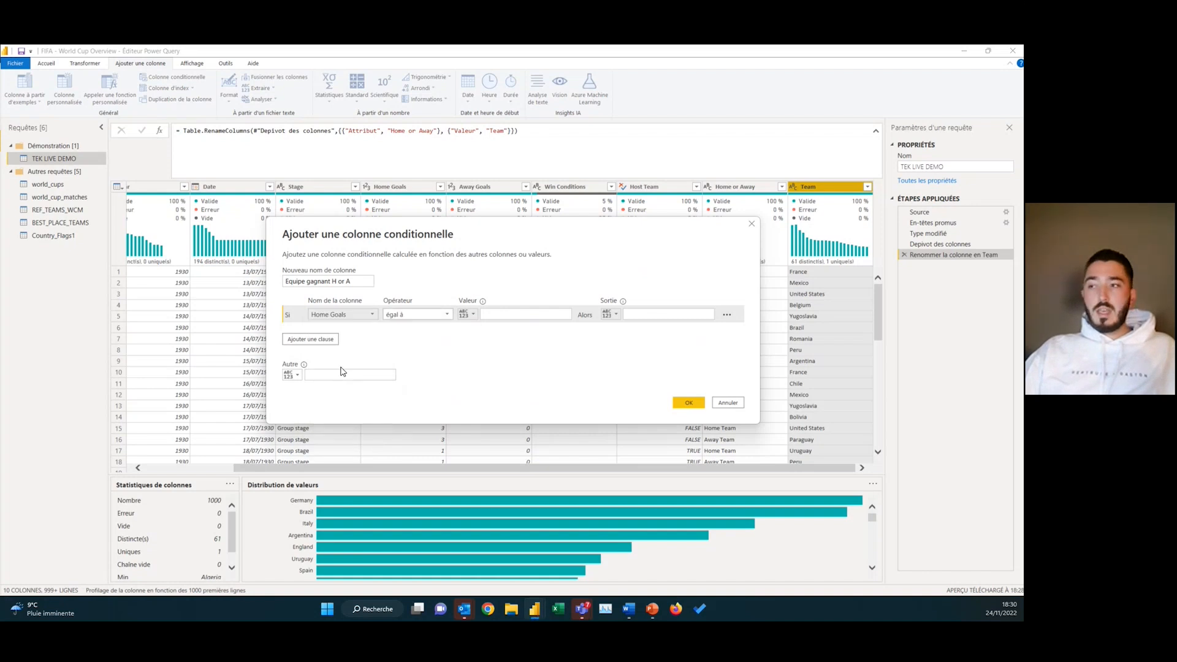
left_click(435, 315)
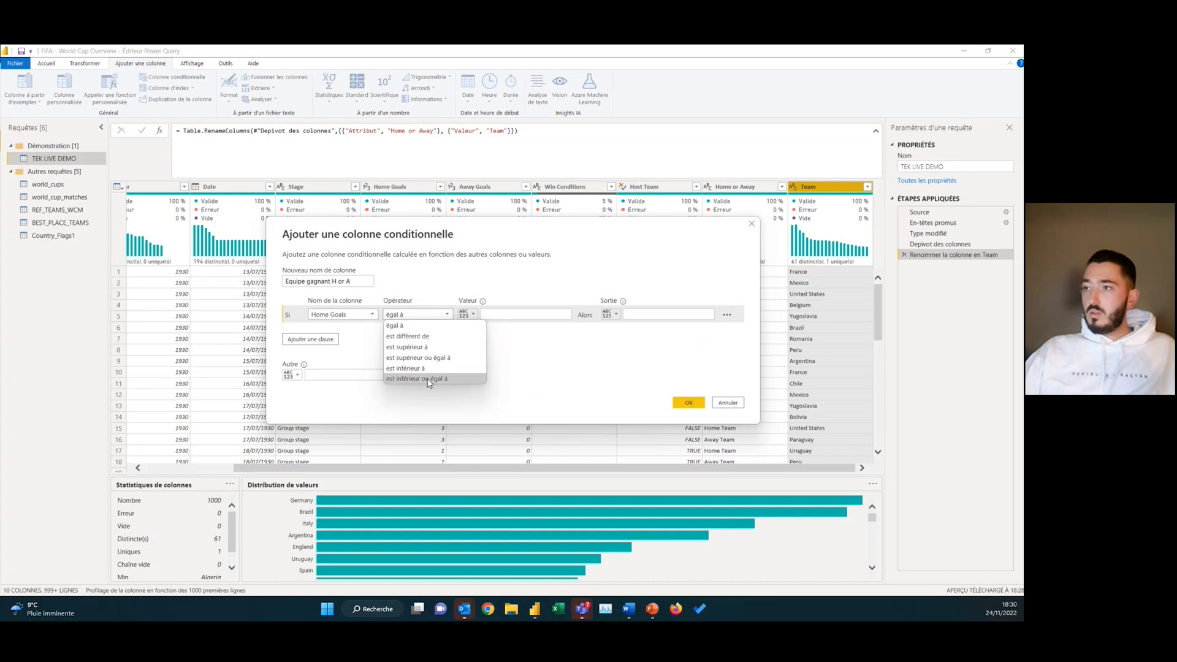
left_click(410, 347)
left_click(474, 315)
left_click(510, 337)
left_click(518, 313)
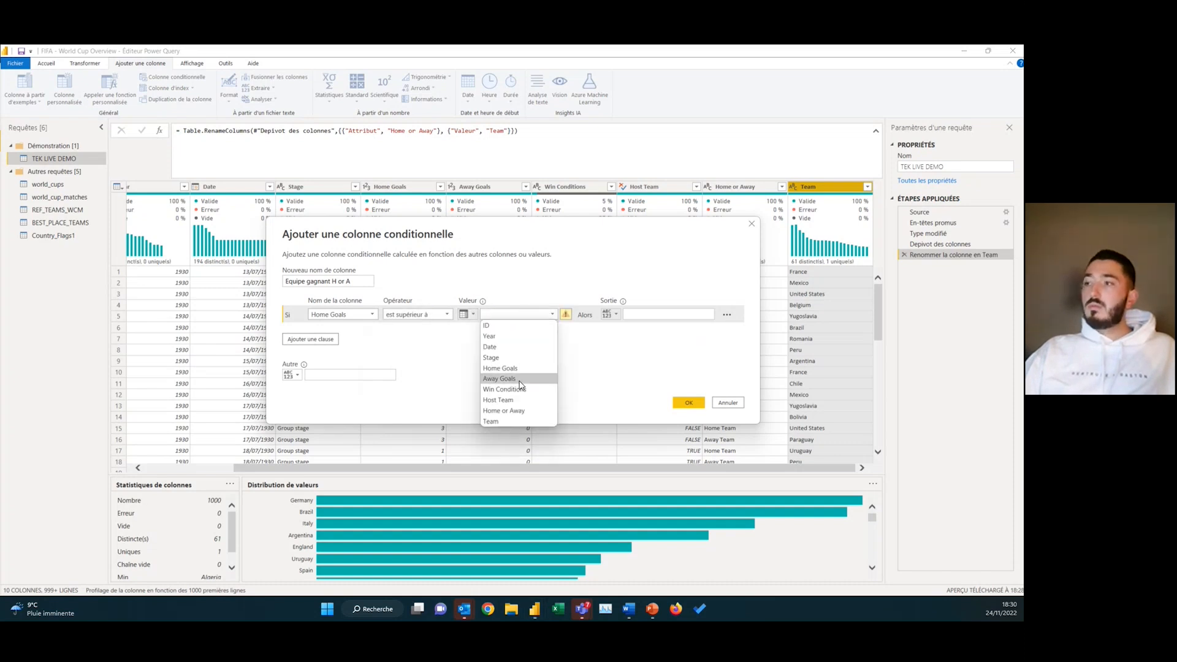
left_click(499, 378)
left_click(669, 311)
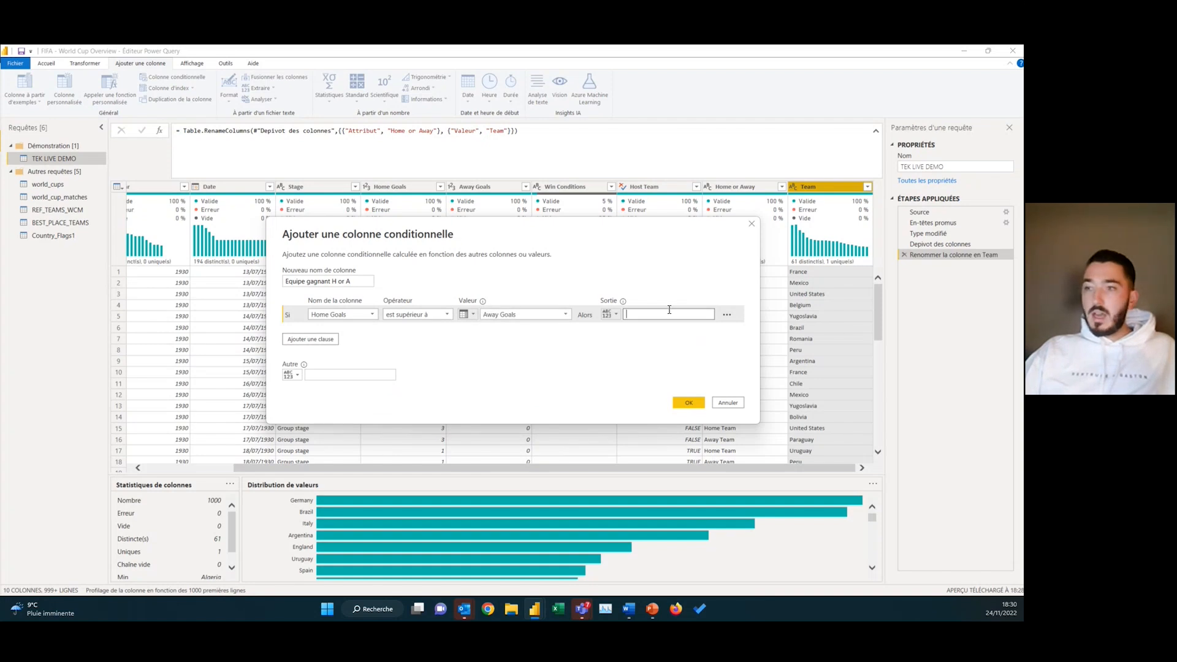
type("Home Team")
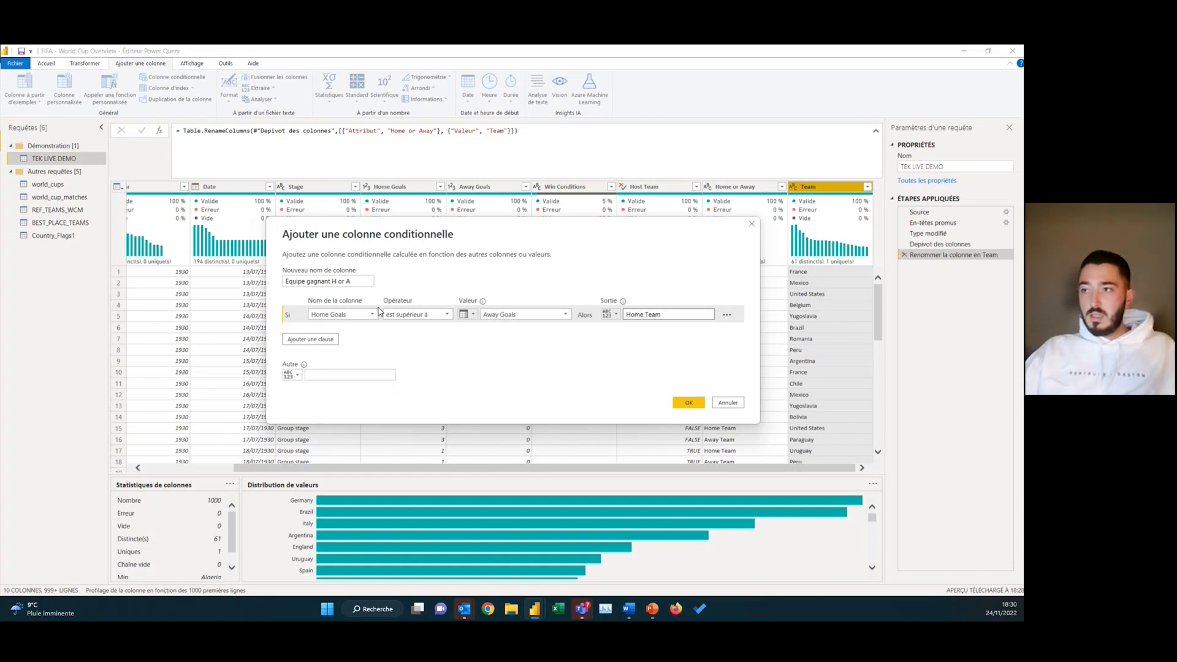
Add a second clause testing whether Home Goals "est inférieur à" the Away Goals column
left_click(319, 341)
left_click(341, 331)
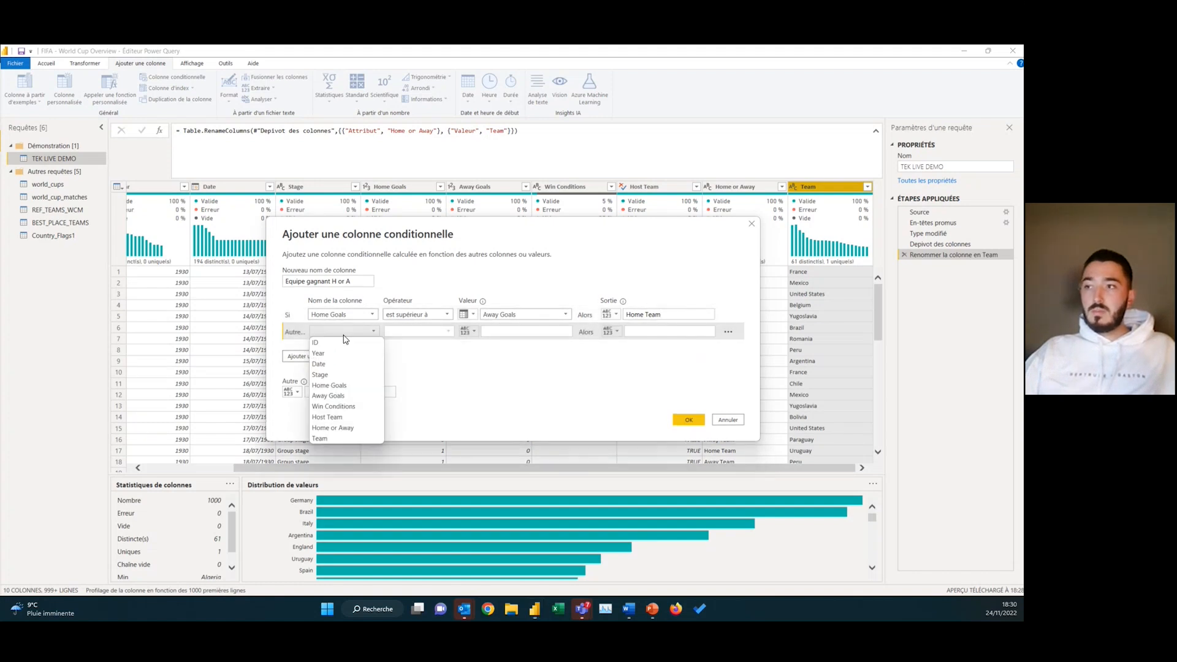
left_click(331, 385)
left_click(423, 332)
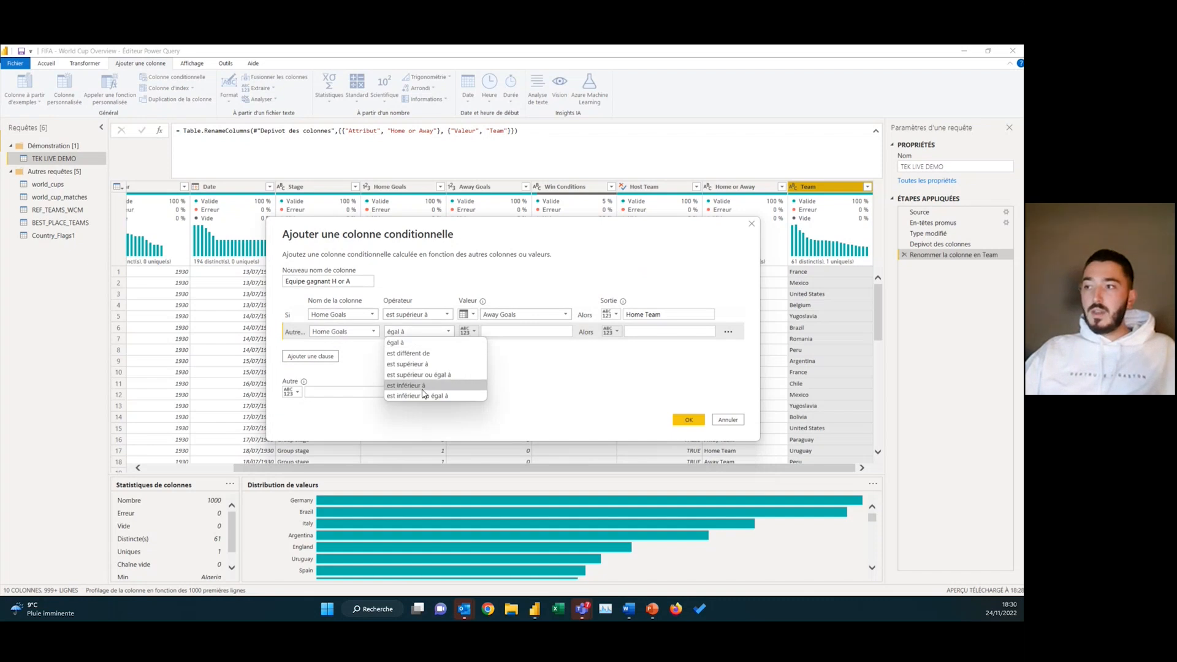
left_click(423, 385)
left_click(467, 332)
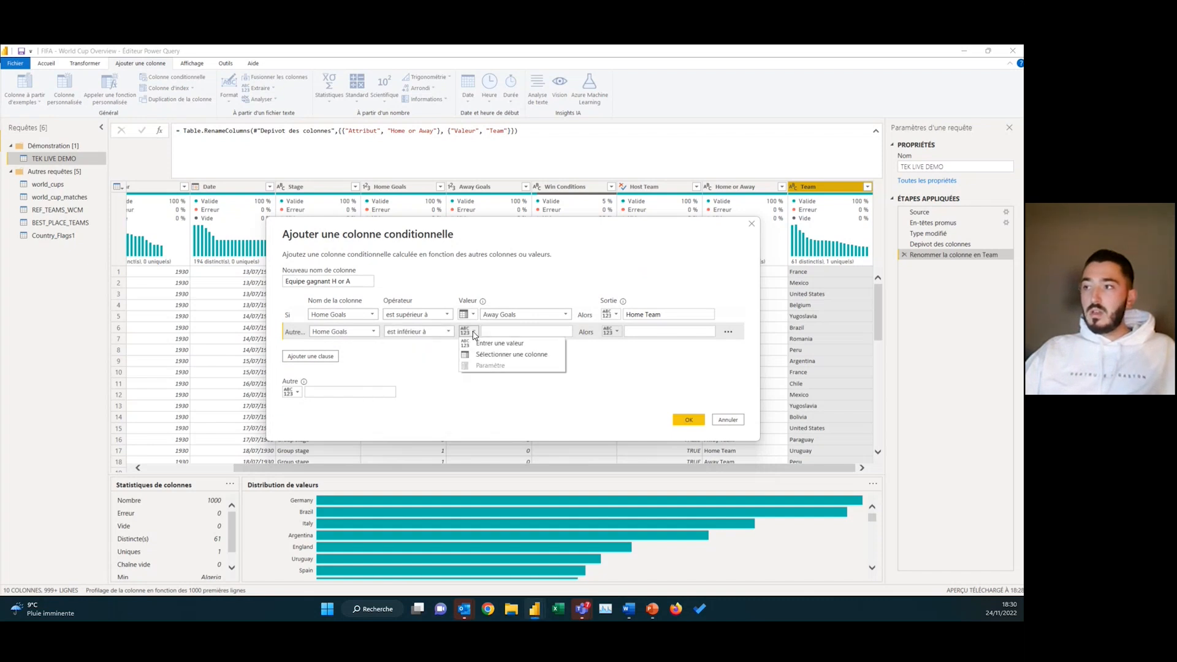
left_click(494, 356)
left_click(524, 331)
left_click(509, 390)
Output "Away Team" for the second clause, set the else value to "Egalité" and create the conditional column
left_click(660, 331)
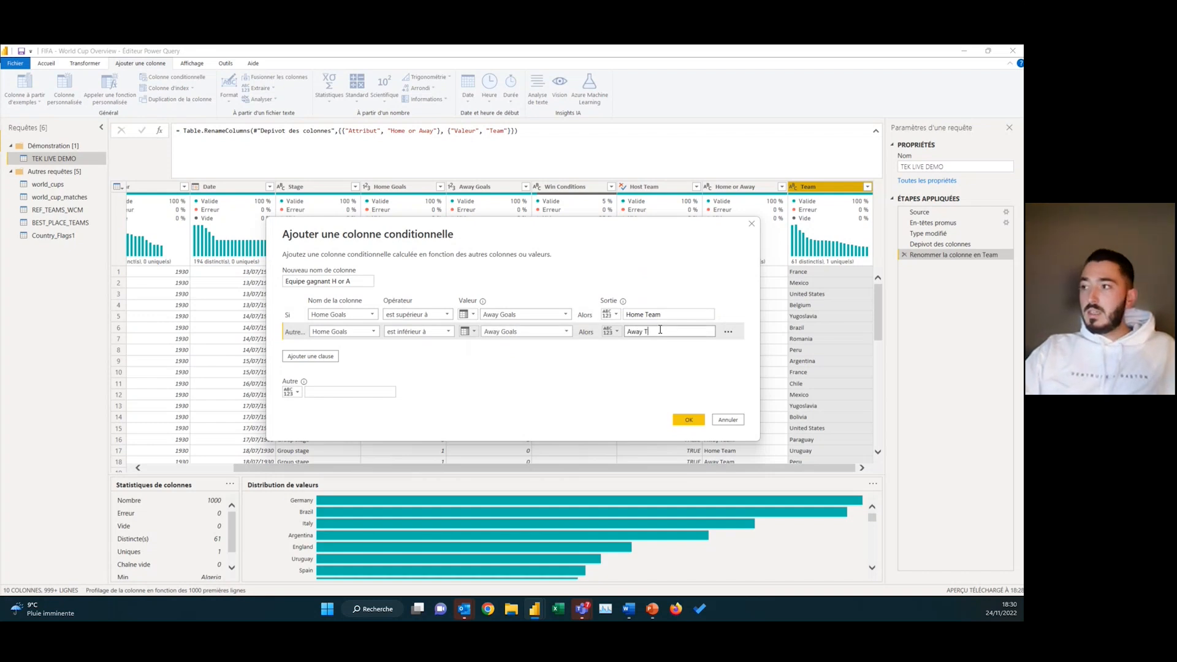
type("Away Team")
left_click(327, 392)
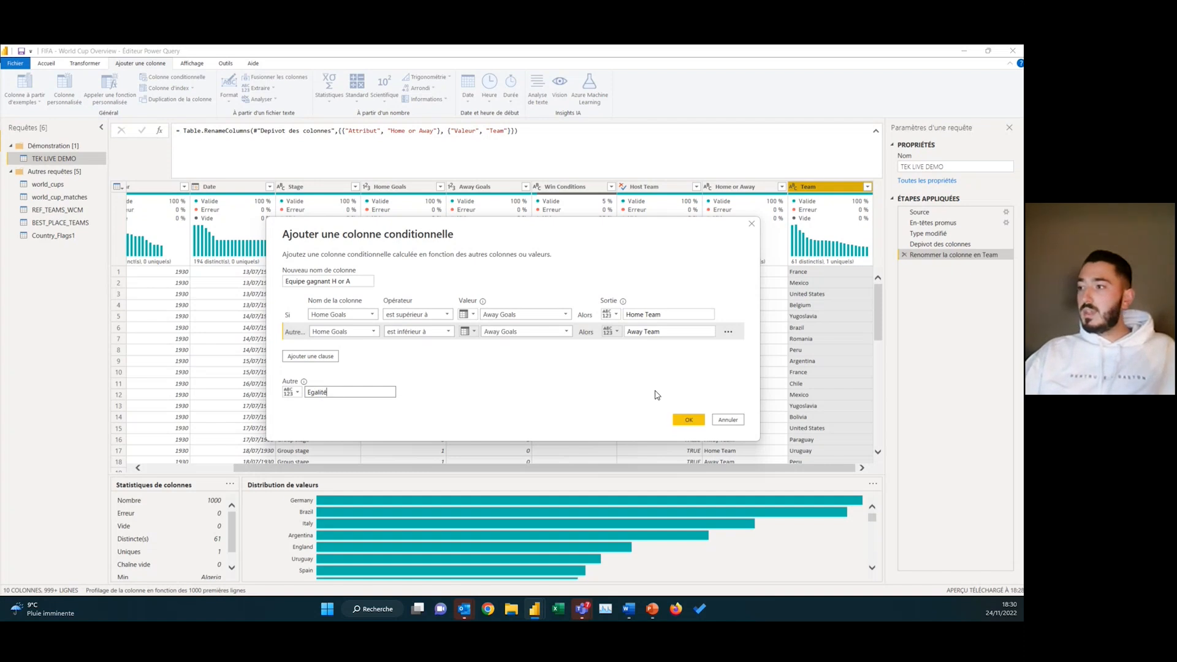
left_click(688, 419)
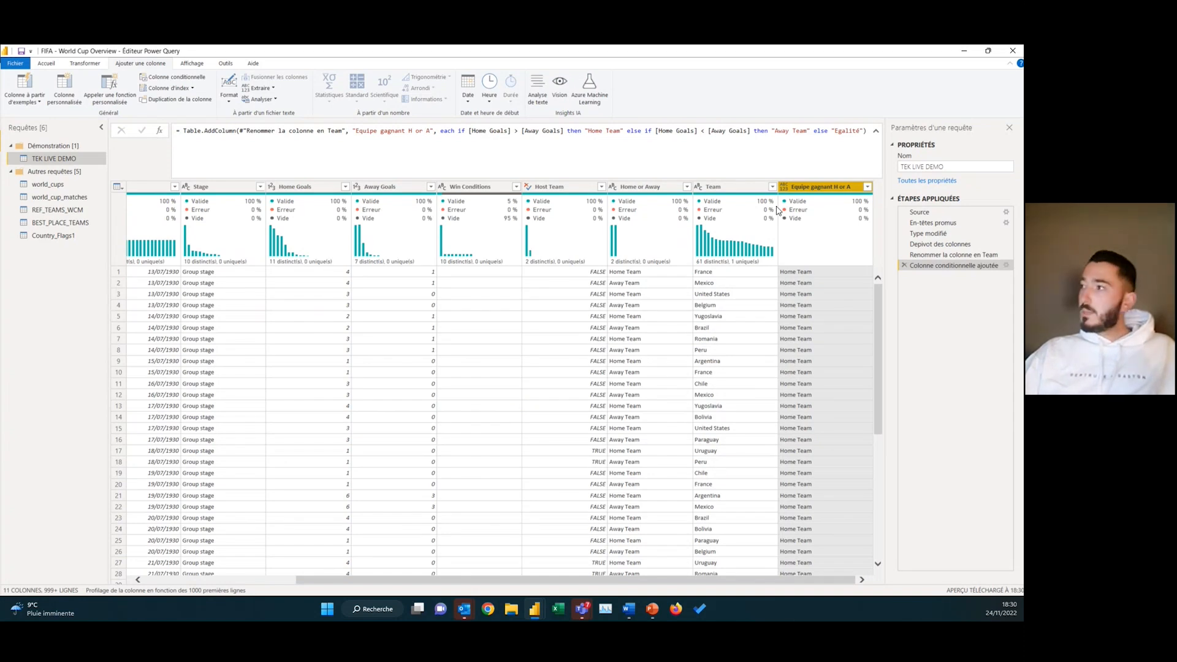
Filter the Equipe gagnant H or A column to "Egalité" and check the goals columns of those matches
left_click(868, 186)
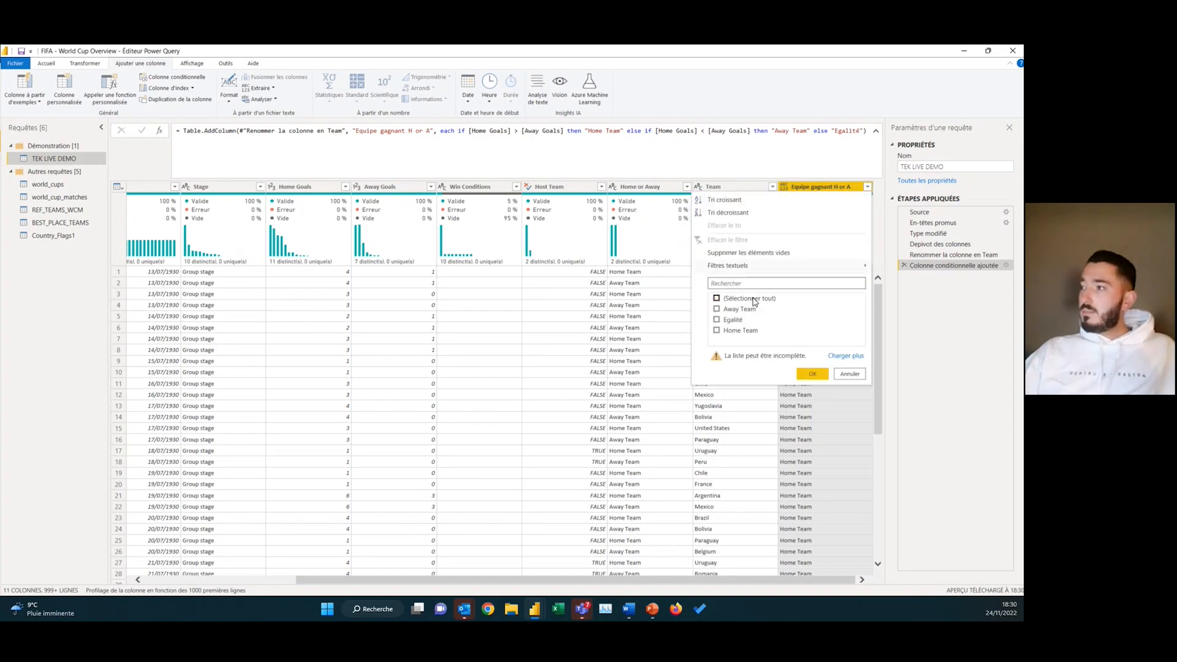
left_click(733, 325)
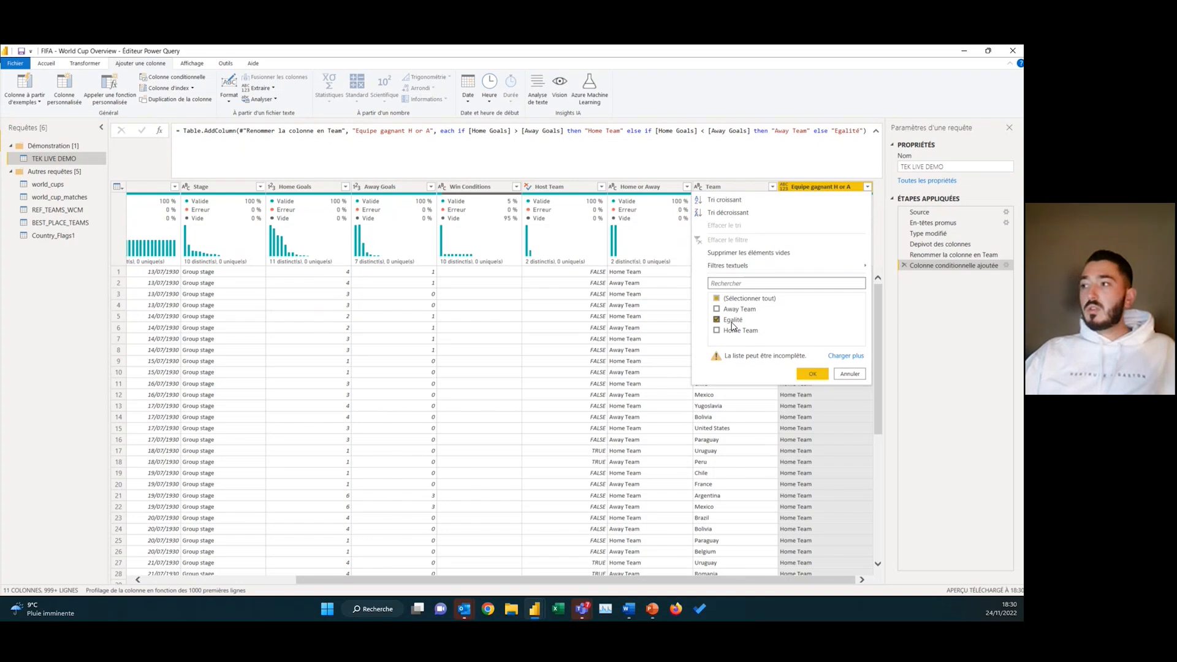
left_click(807, 376)
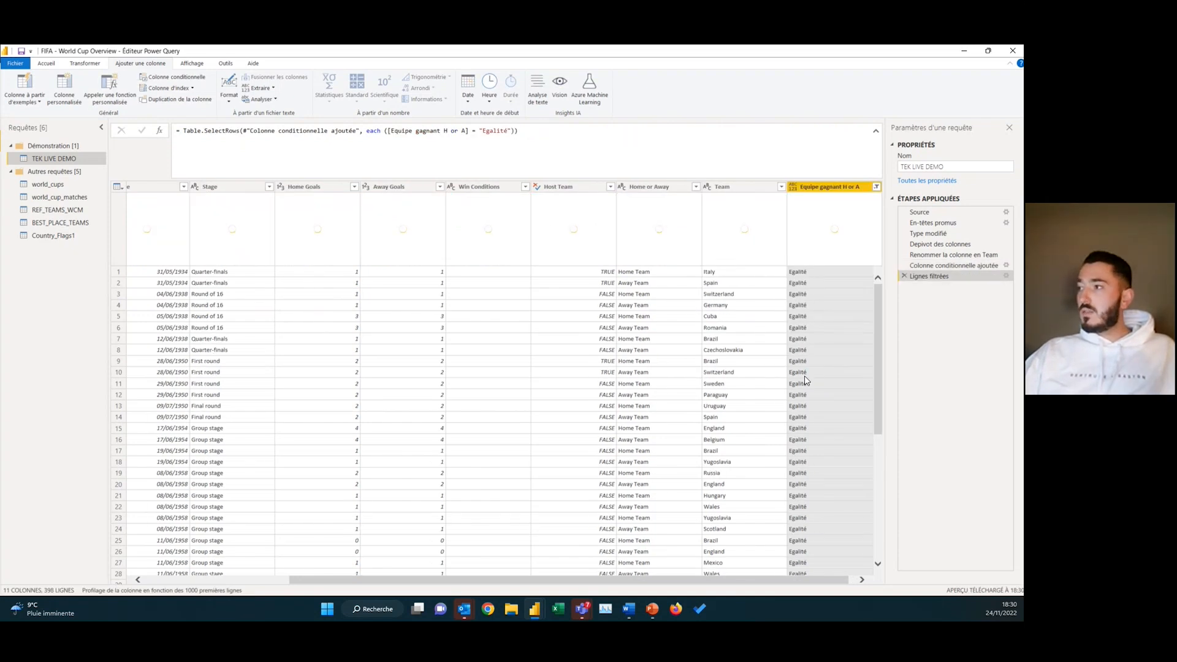
left_click_drag(408, 582, 263, 582)
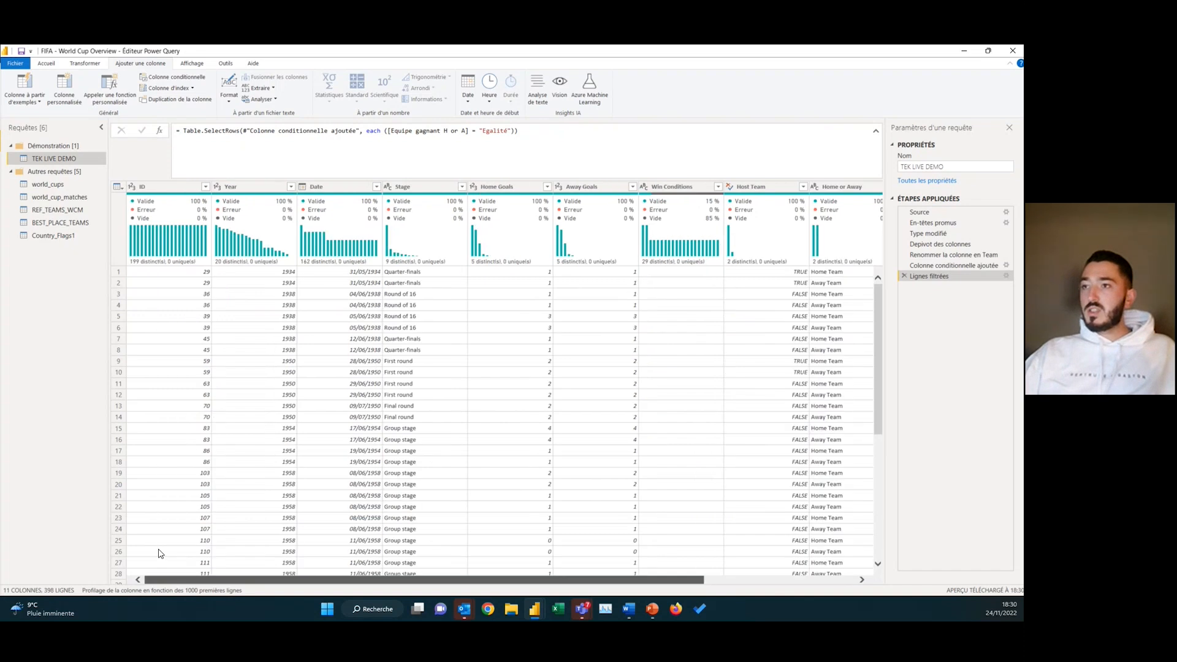
left_click_drag(484, 580, 635, 580)
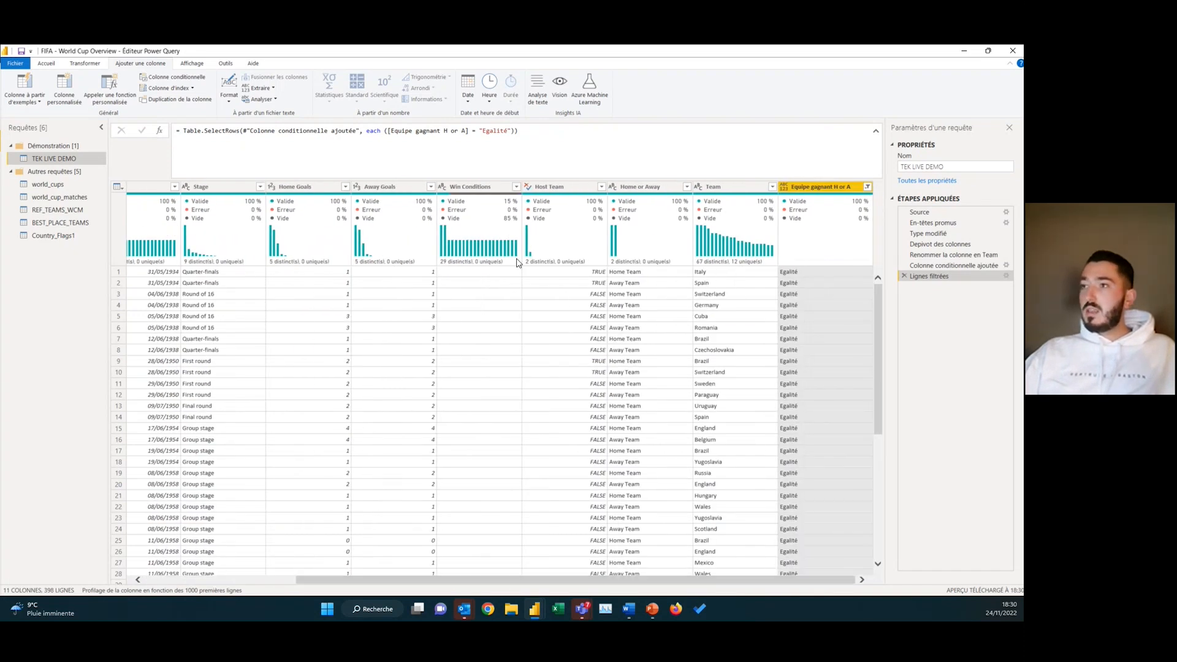
left_click(303, 194)
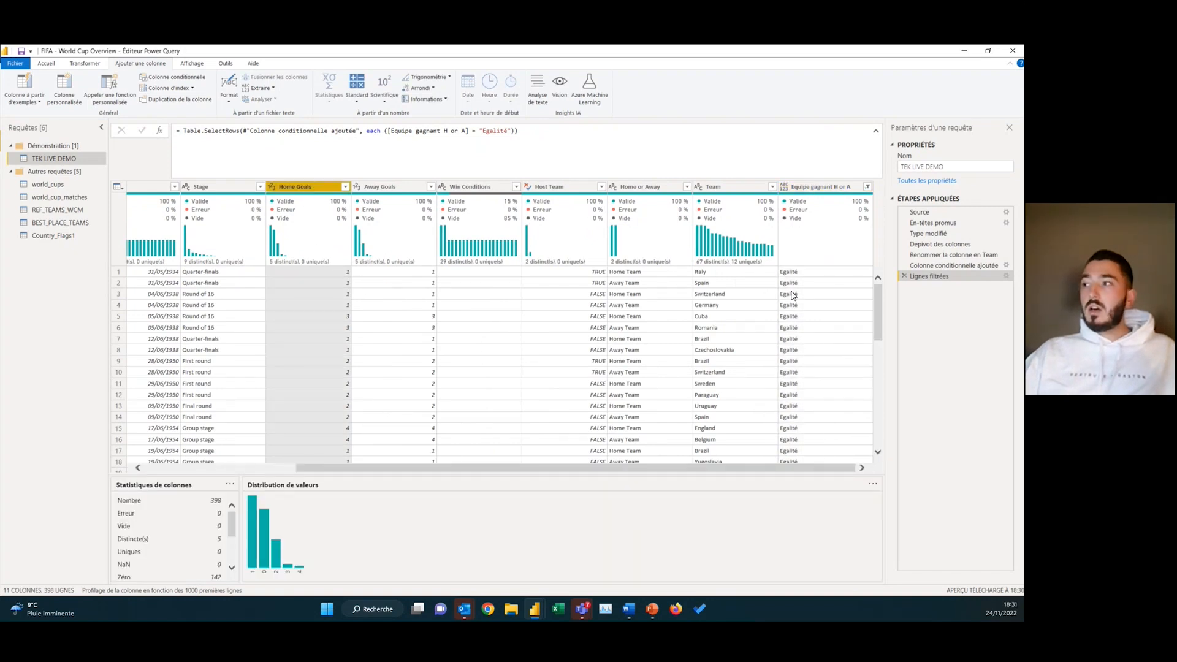
Change the Equipe gagnant H or A filter to "Away Team" only and check the second row's goals and winner
left_click(867, 187)
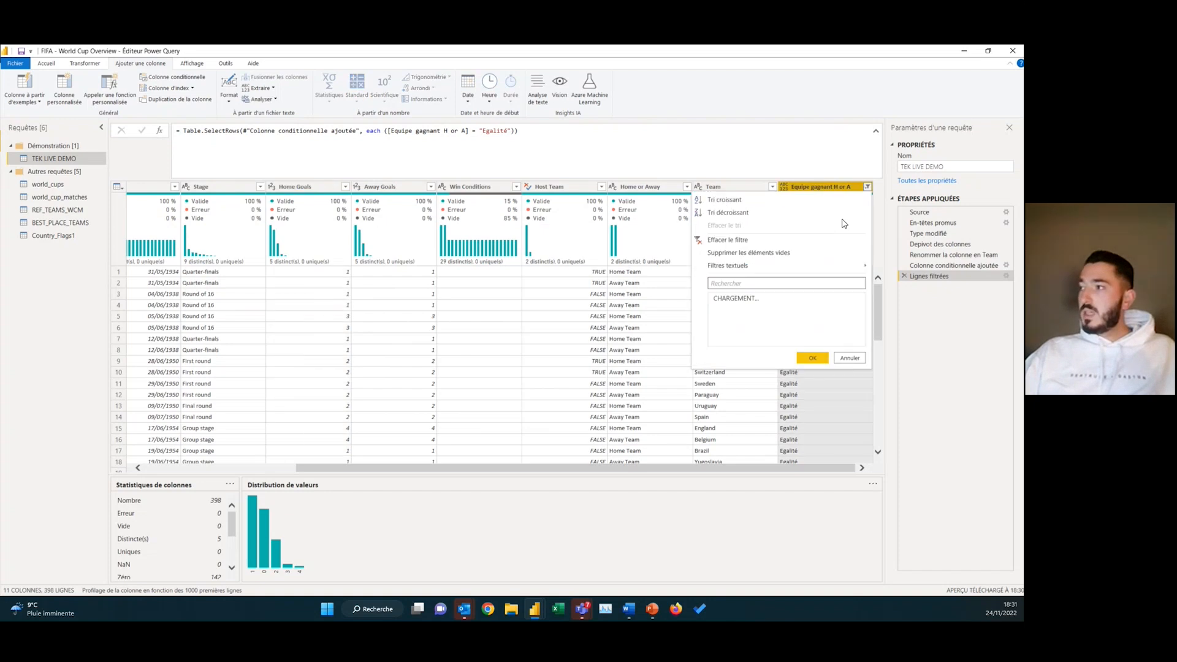
left_click(736, 312)
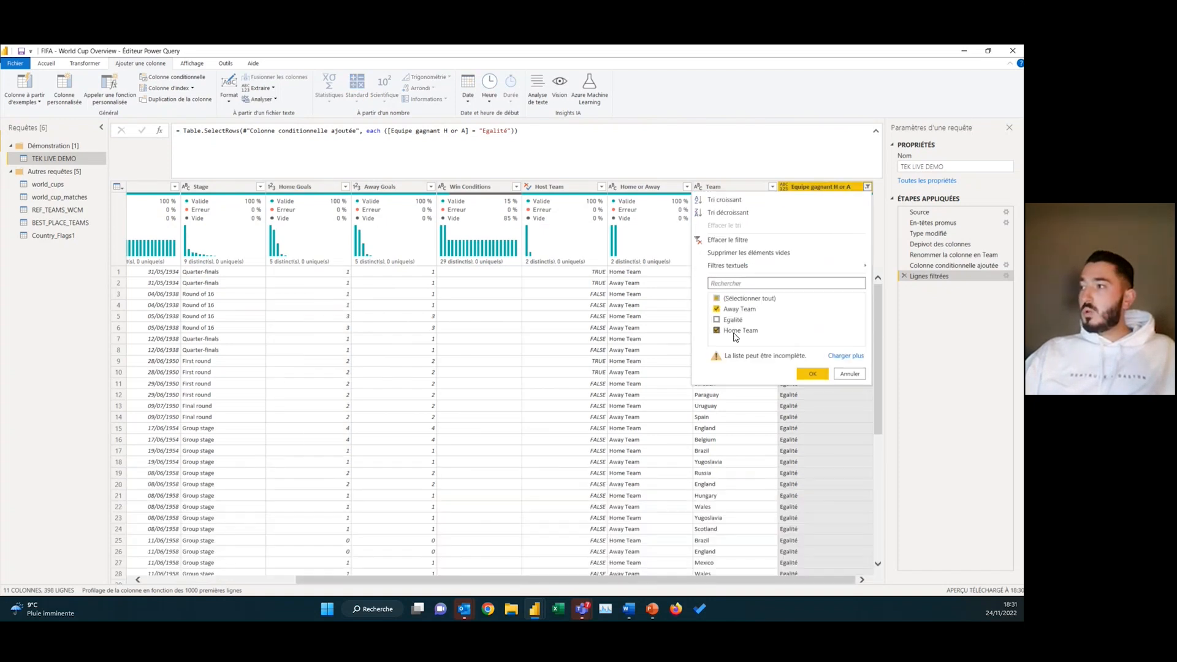
left_click(813, 374)
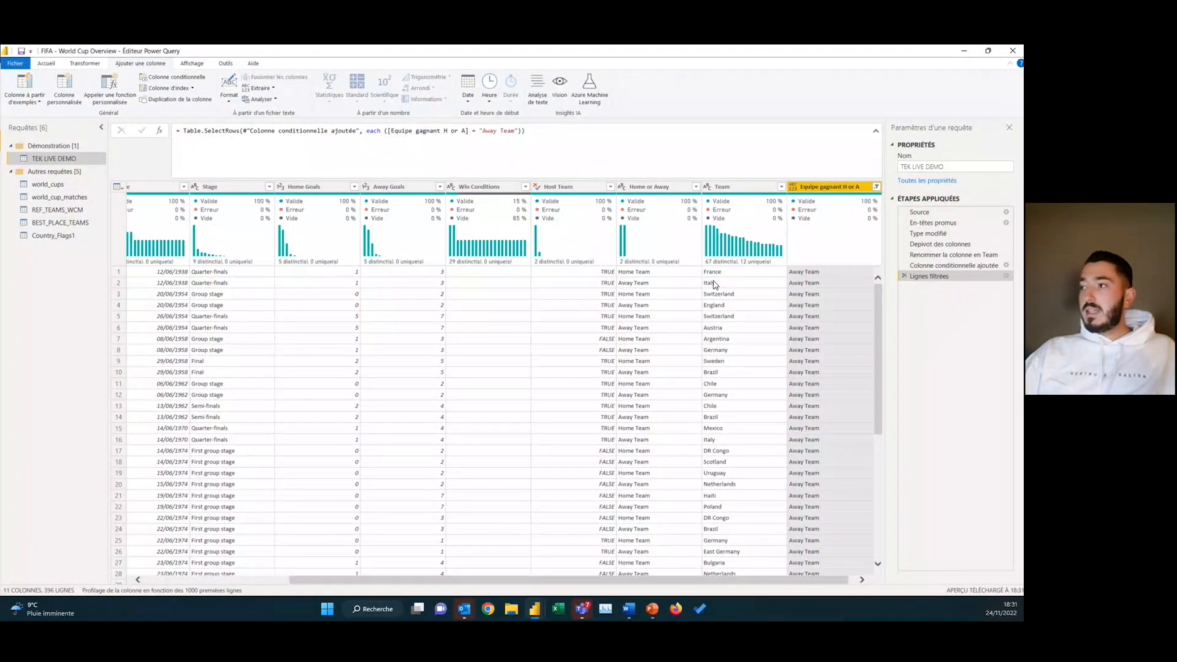
left_click(655, 284)
left_click(443, 284)
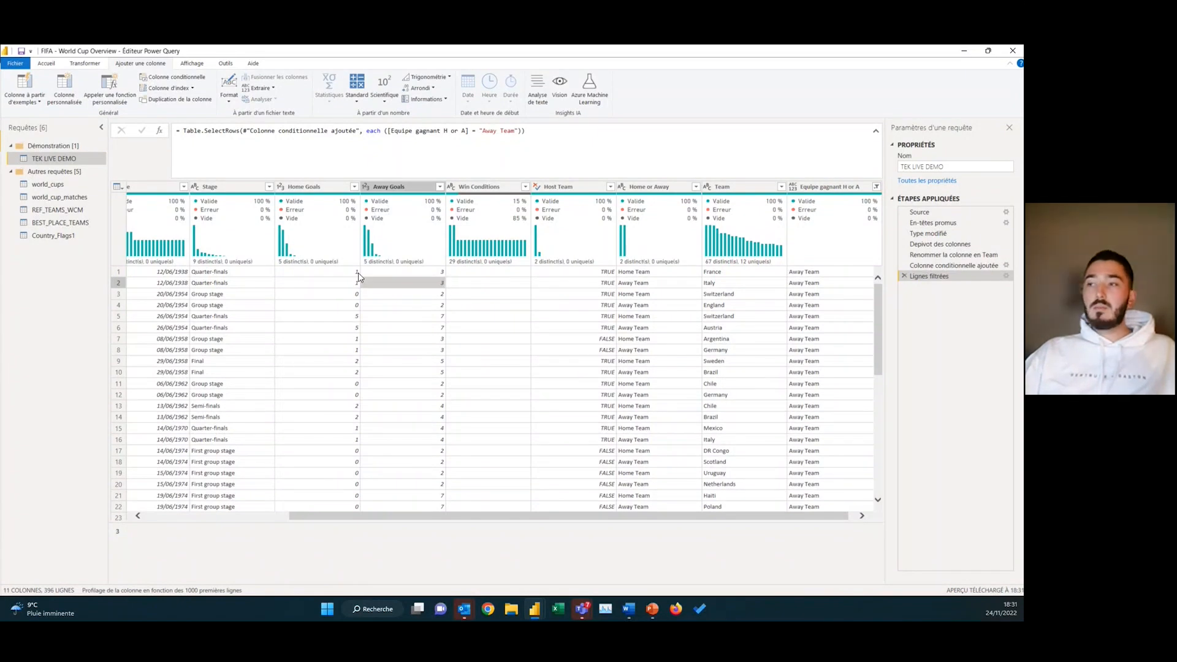
left_click(816, 286)
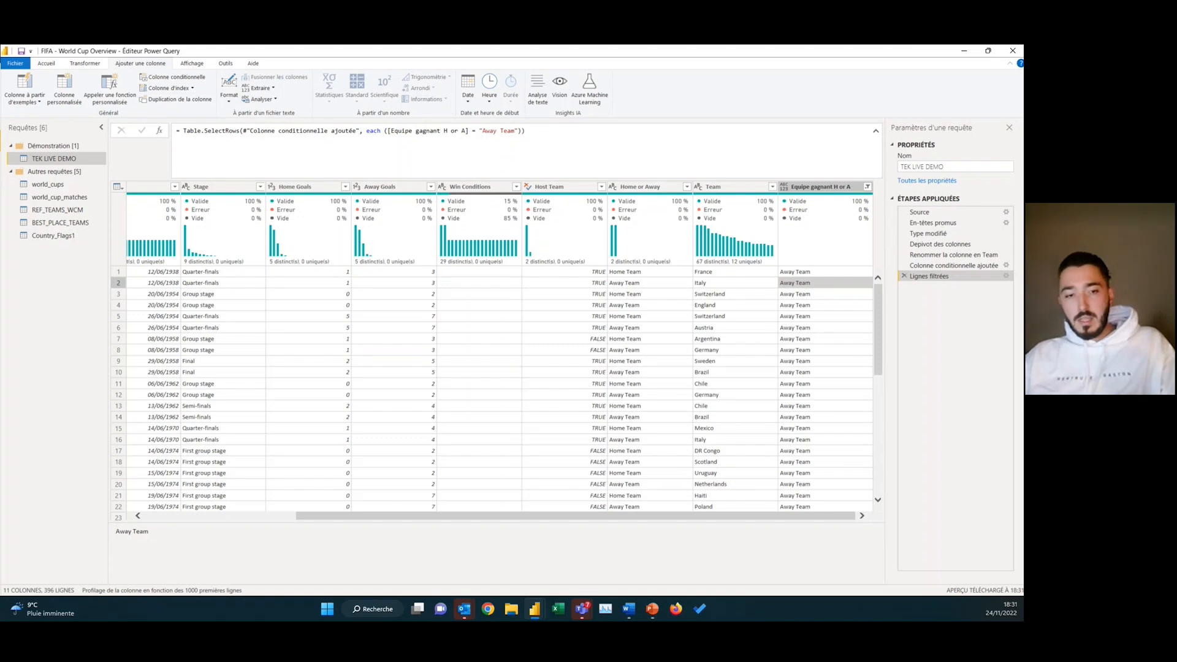
Review the first match's record at the Type modifié step, and open the Depivot des colonnes step for comparison
left_click(919, 233)
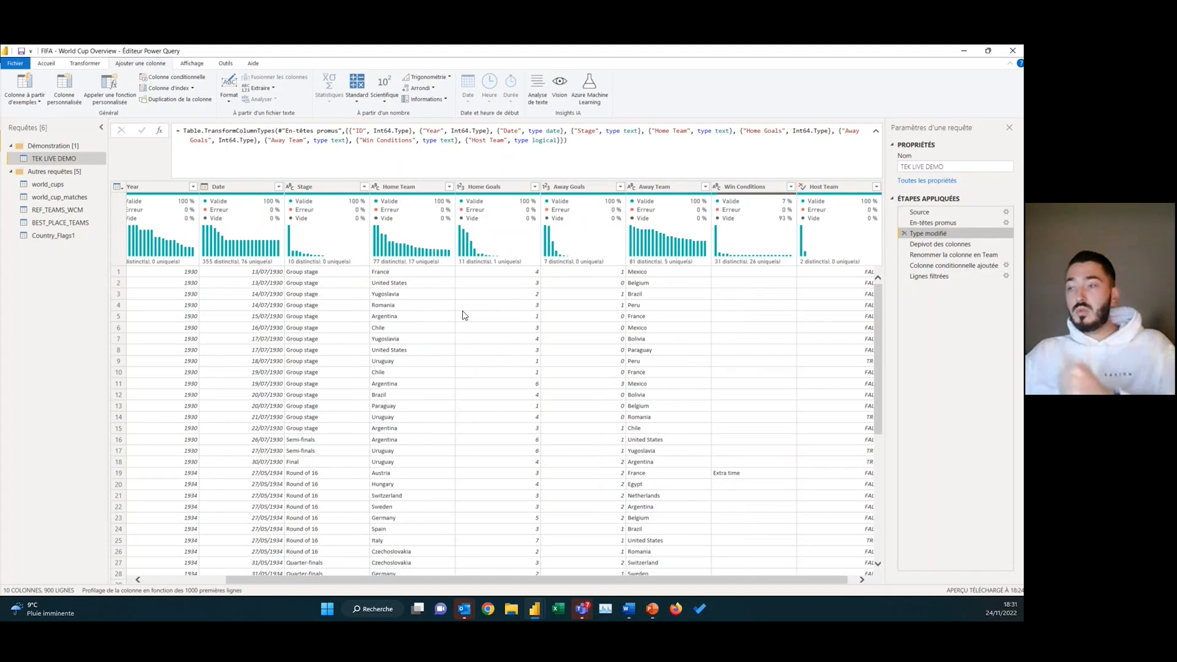
left_click(313, 273)
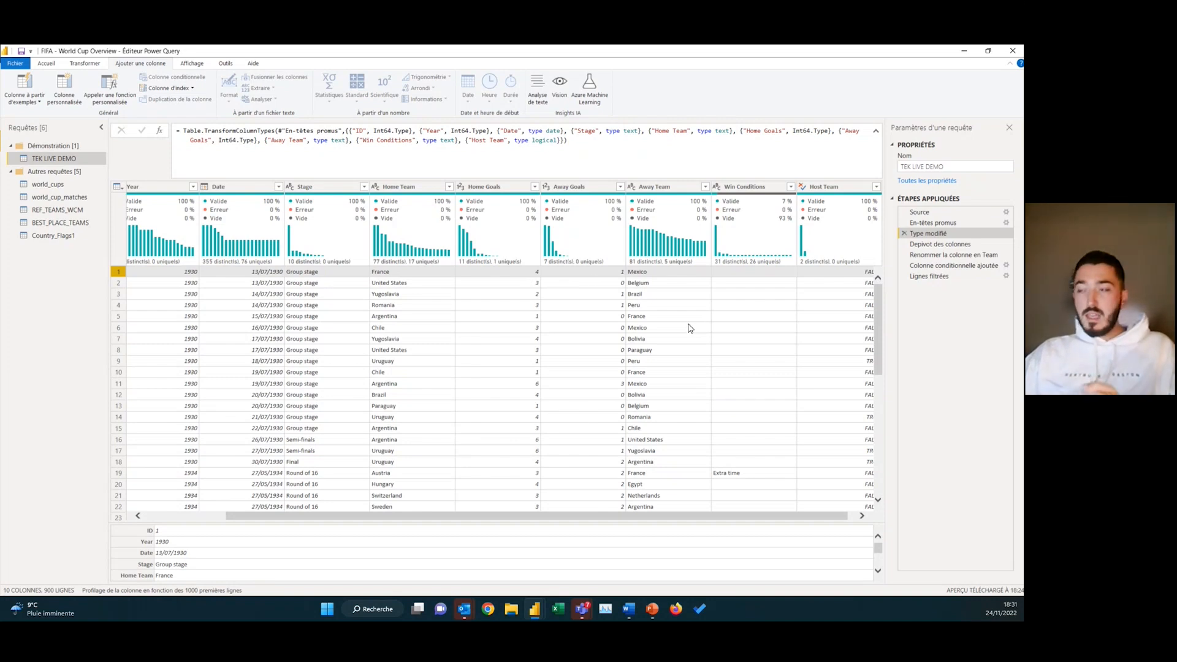
left_click(960, 244)
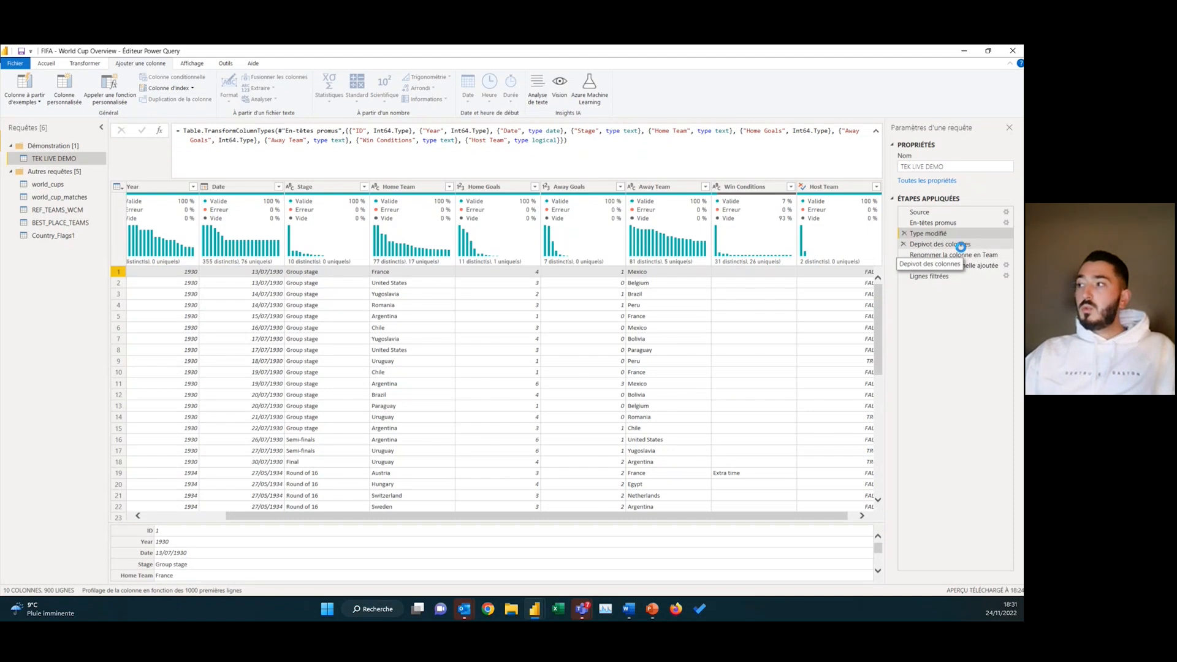
Return to the Colonne conditionnelle ajoutée step and check the Equipe gagnant H or A value for the first match's rows
left_click(955, 255)
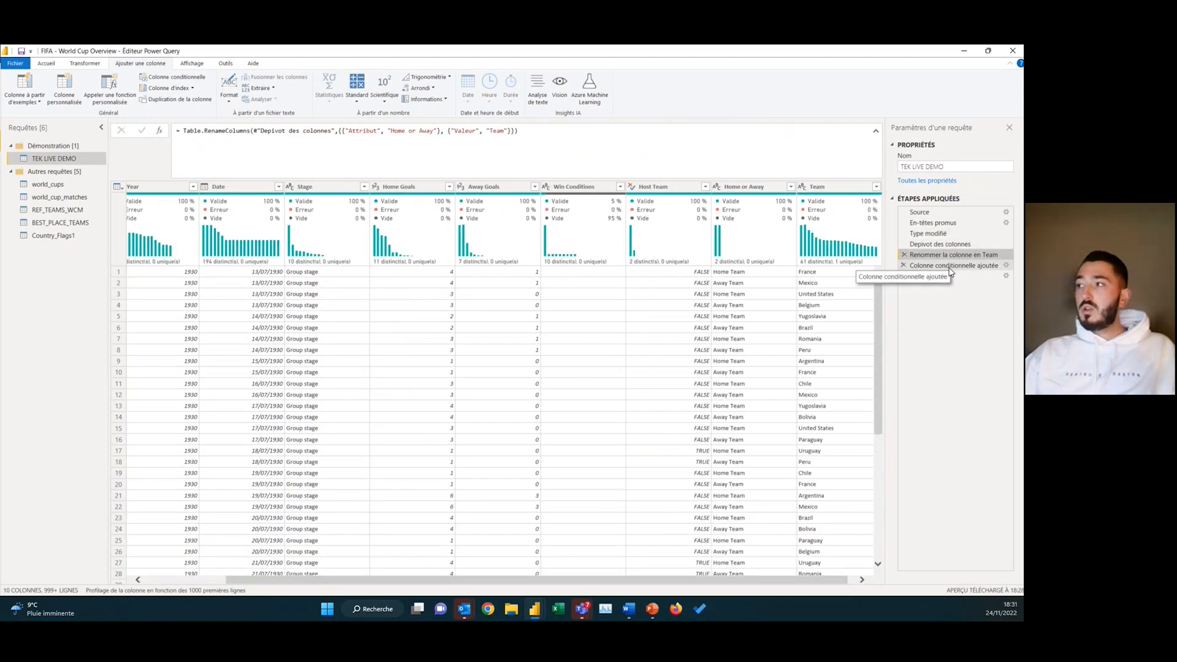
left_click(950, 265)
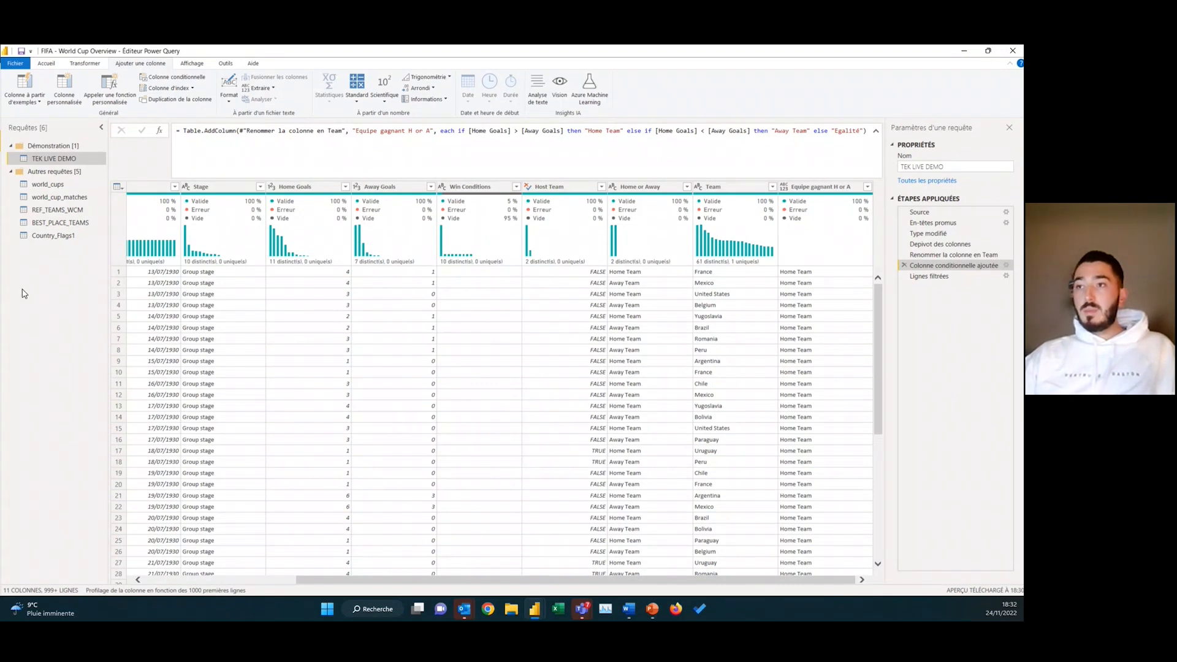
left_click(796, 273)
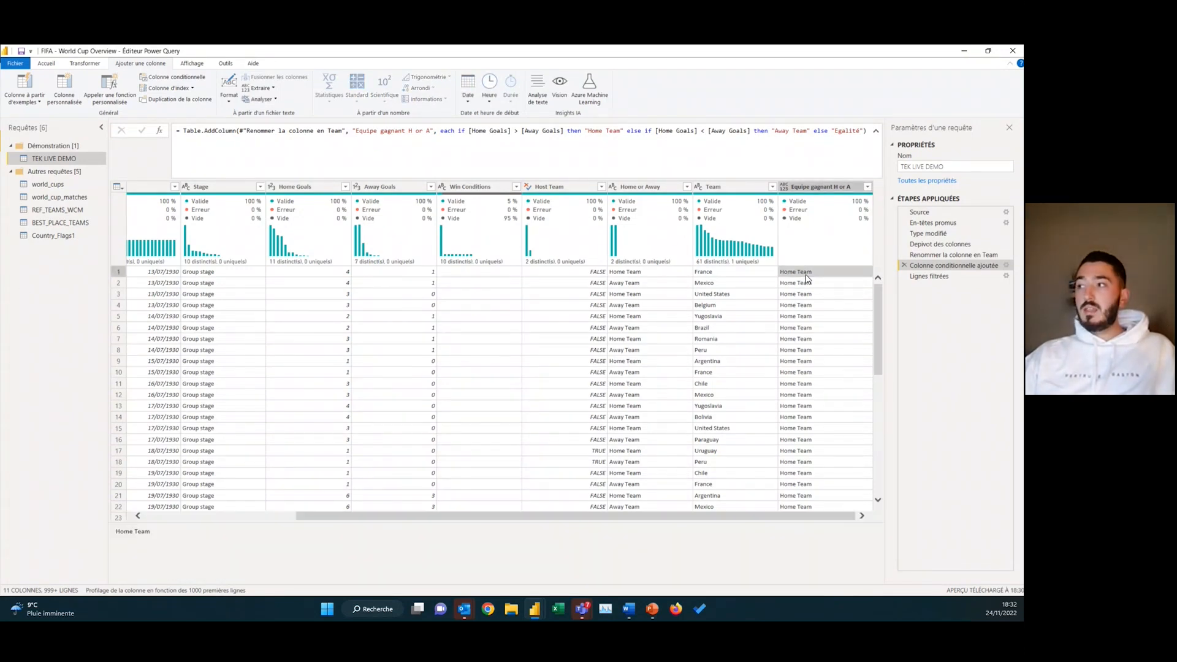
key("alt+Tab")
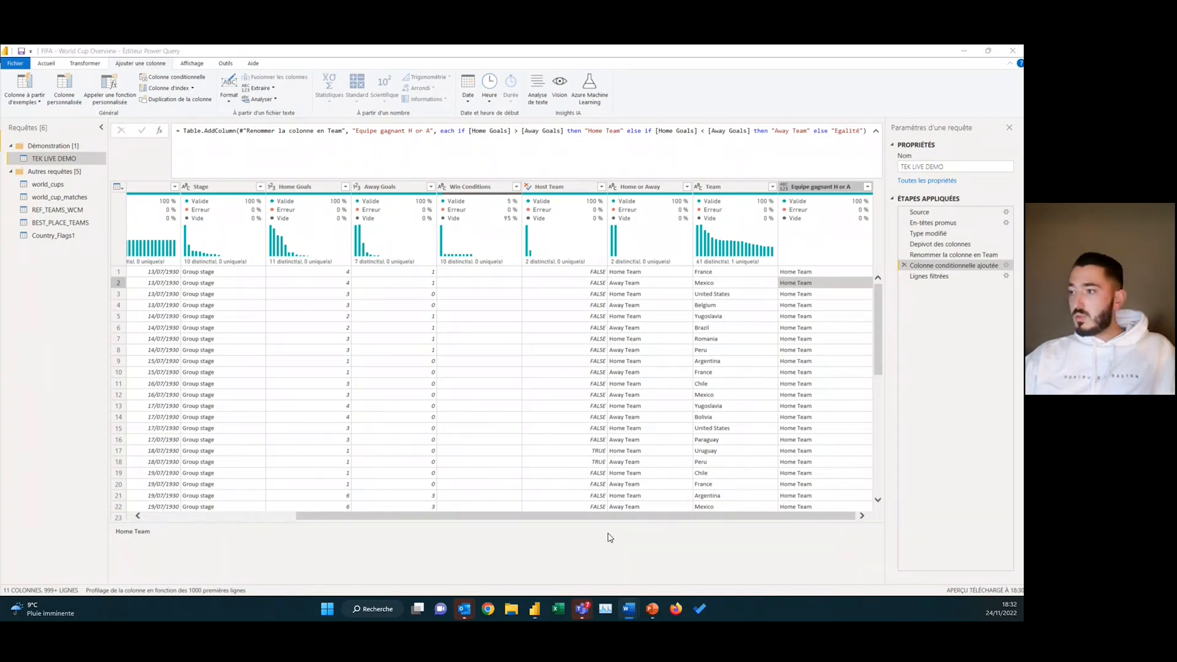
left_click(119, 272)
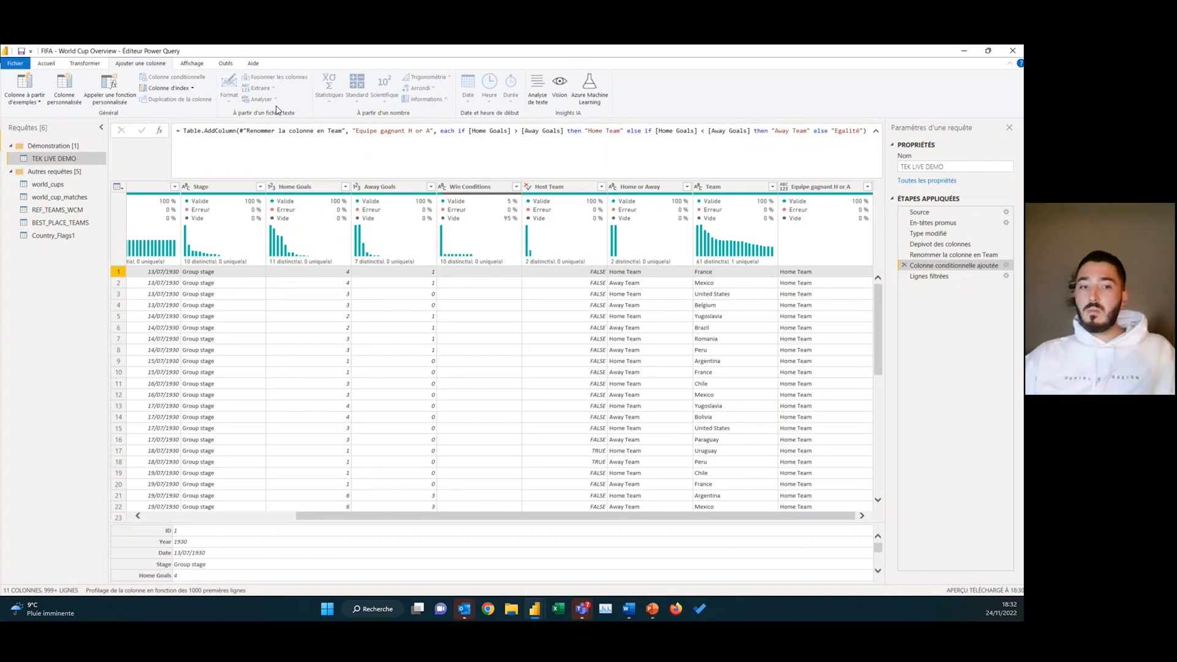
Start a new conditional column and name it "W L OR D"
left_click(818, 186)
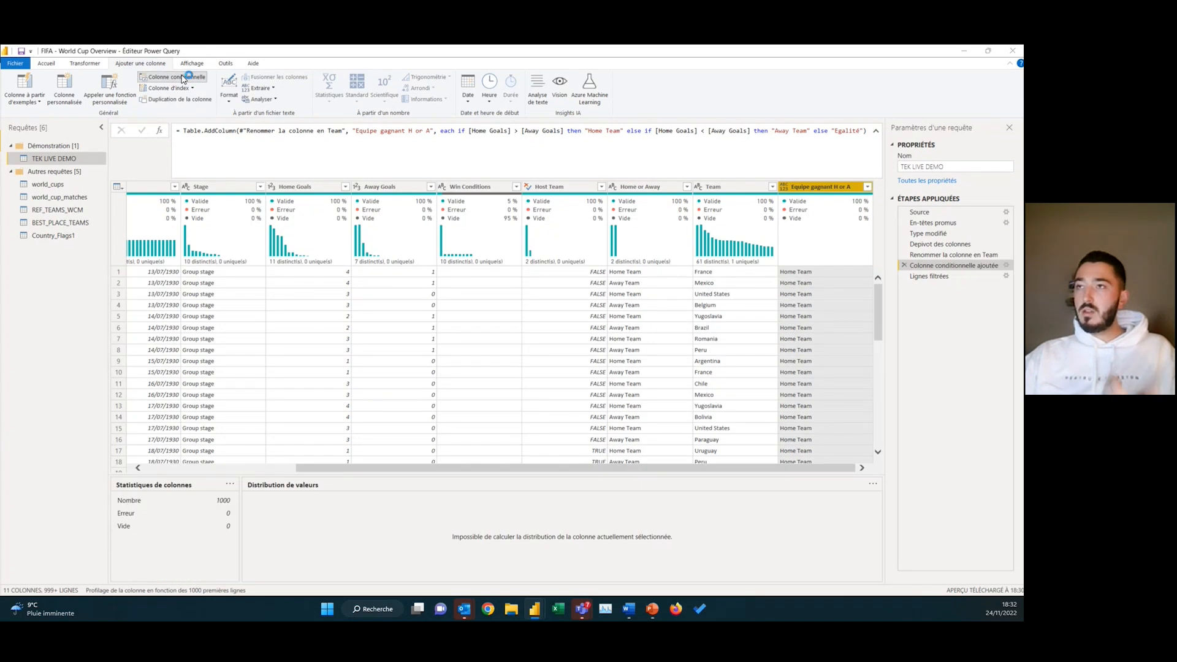
left_click(177, 78)
left_click(561, 352)
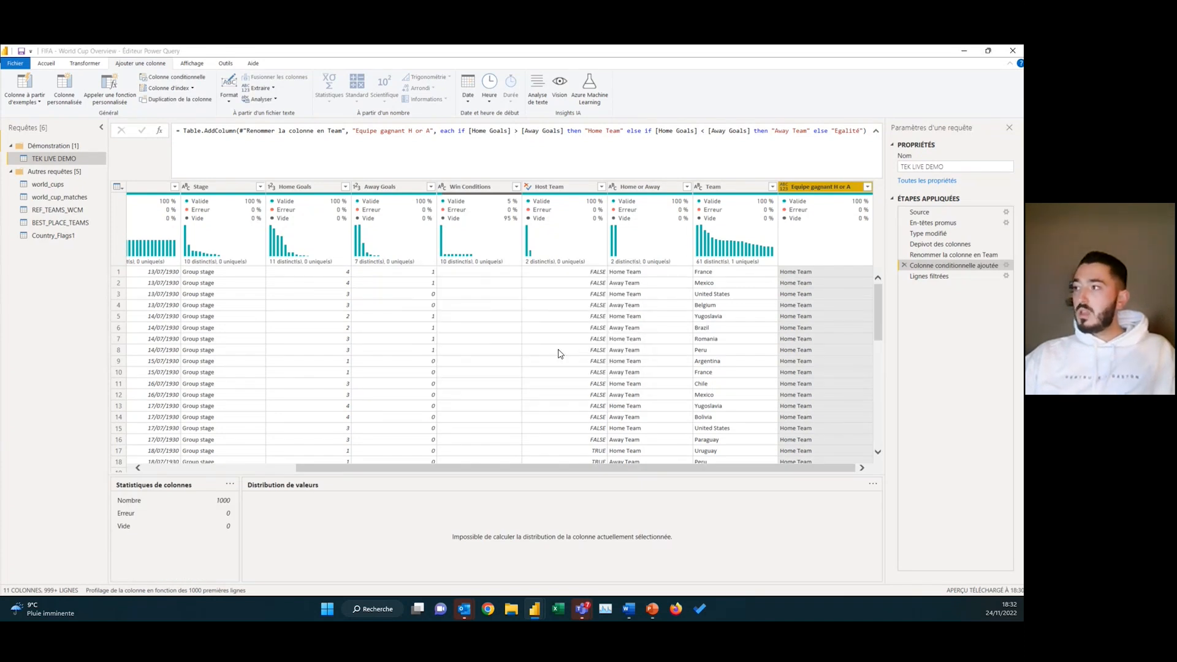
left_click_drag(395, 232, 463, 239)
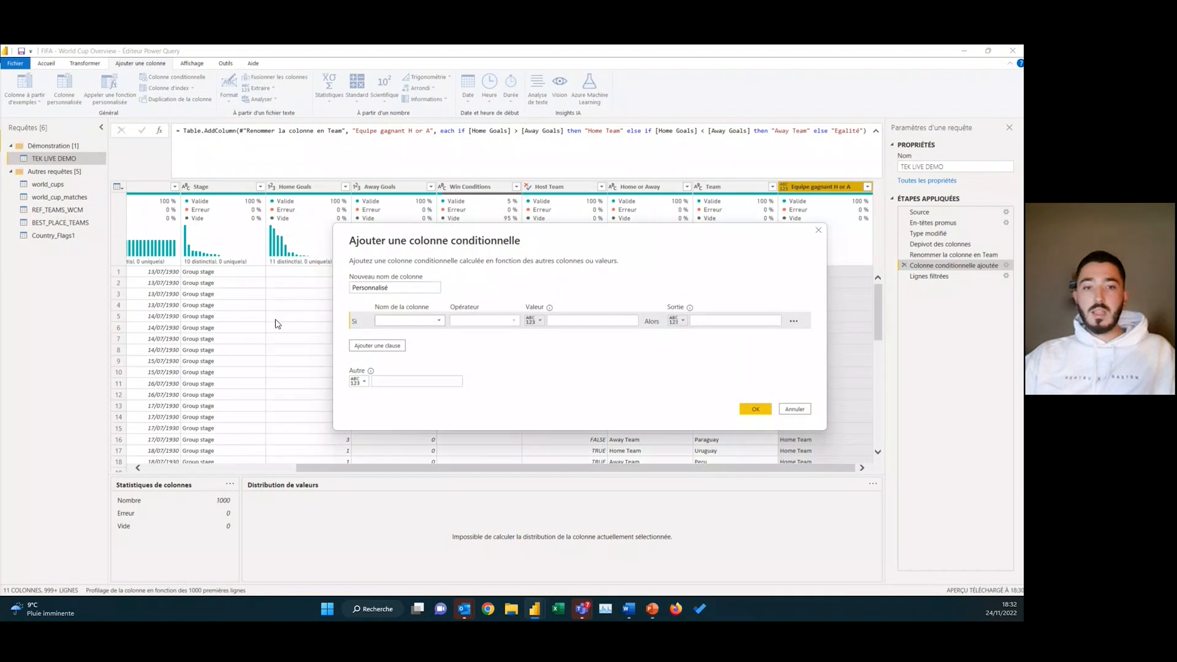
left_click_drag(399, 288, 343, 298)
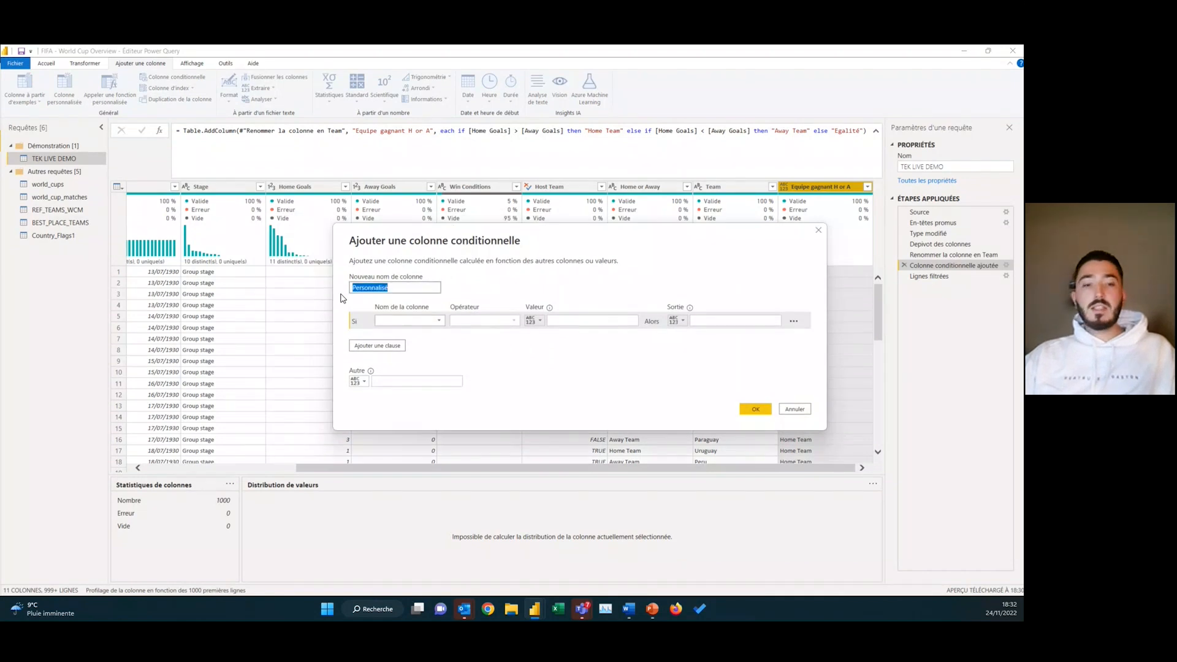
type("Pays gagnant ou perdant")
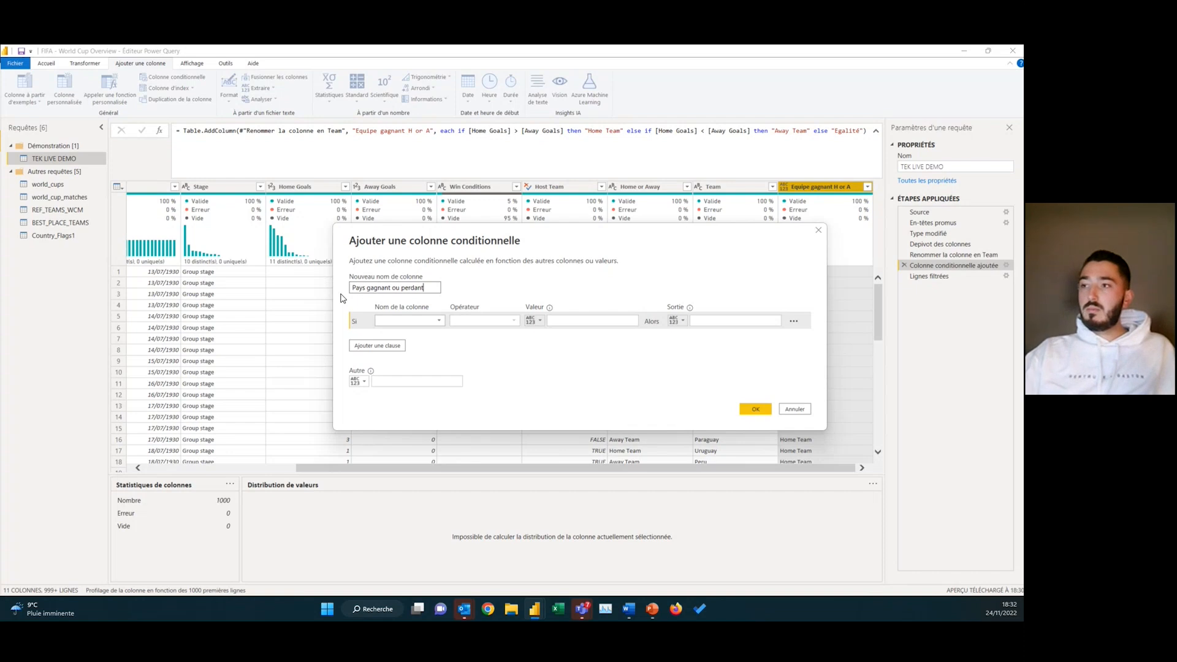
left_click_drag(428, 286, 313, 282)
type("G")
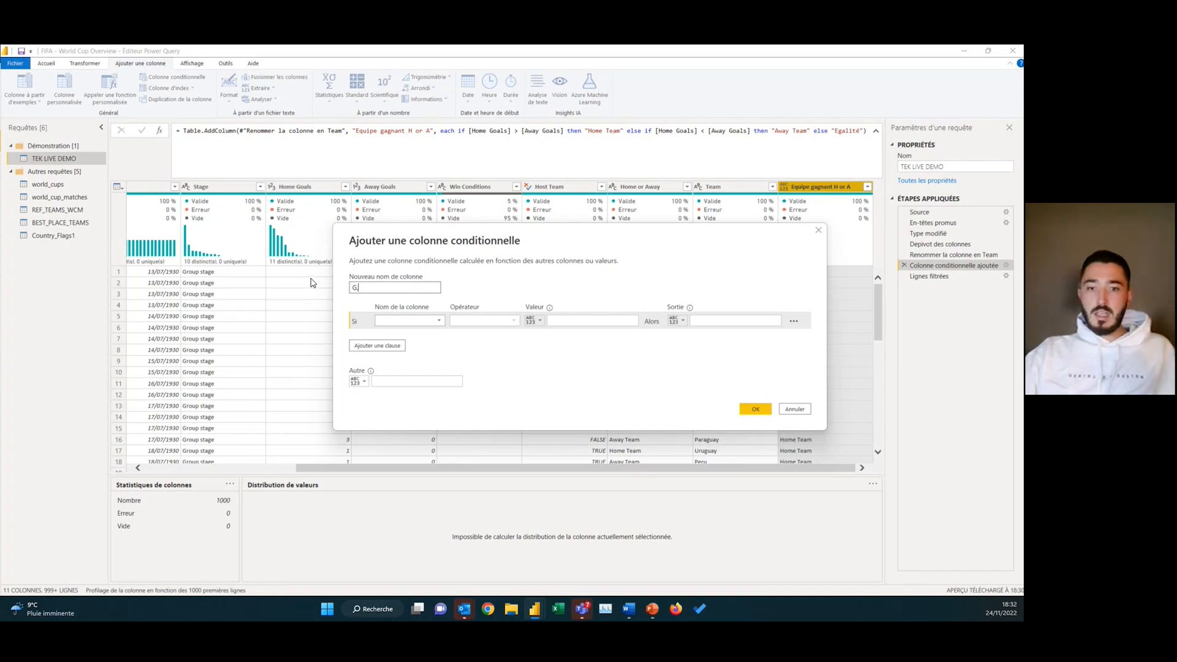
type("gaW L")
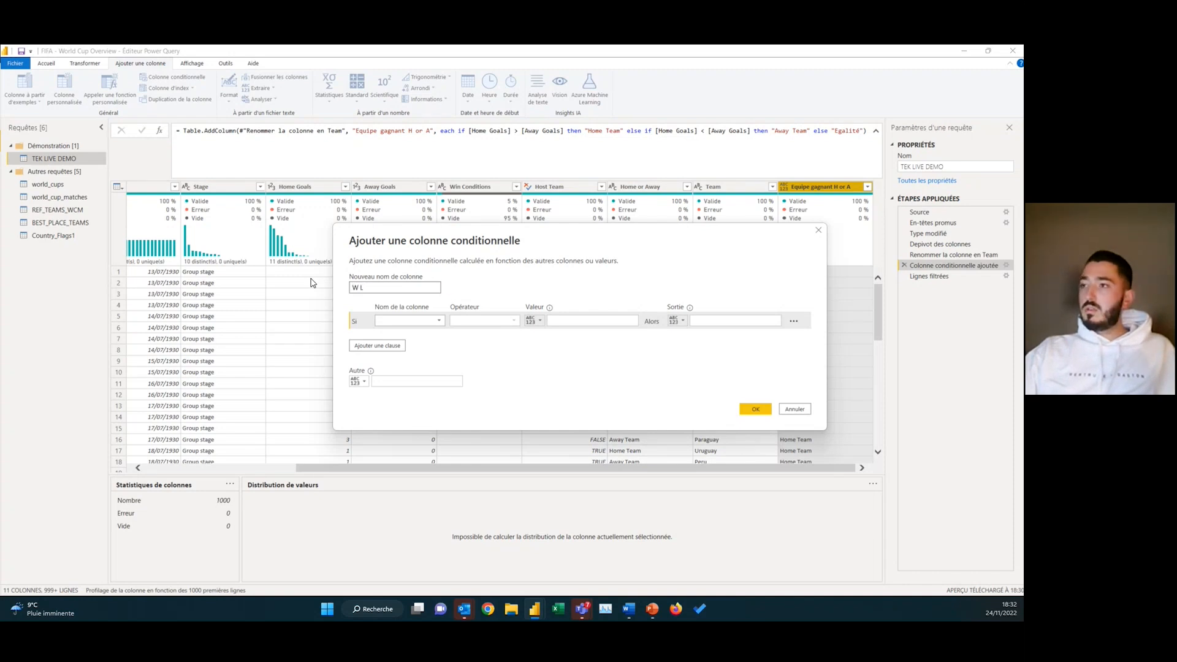
type(" OR E")
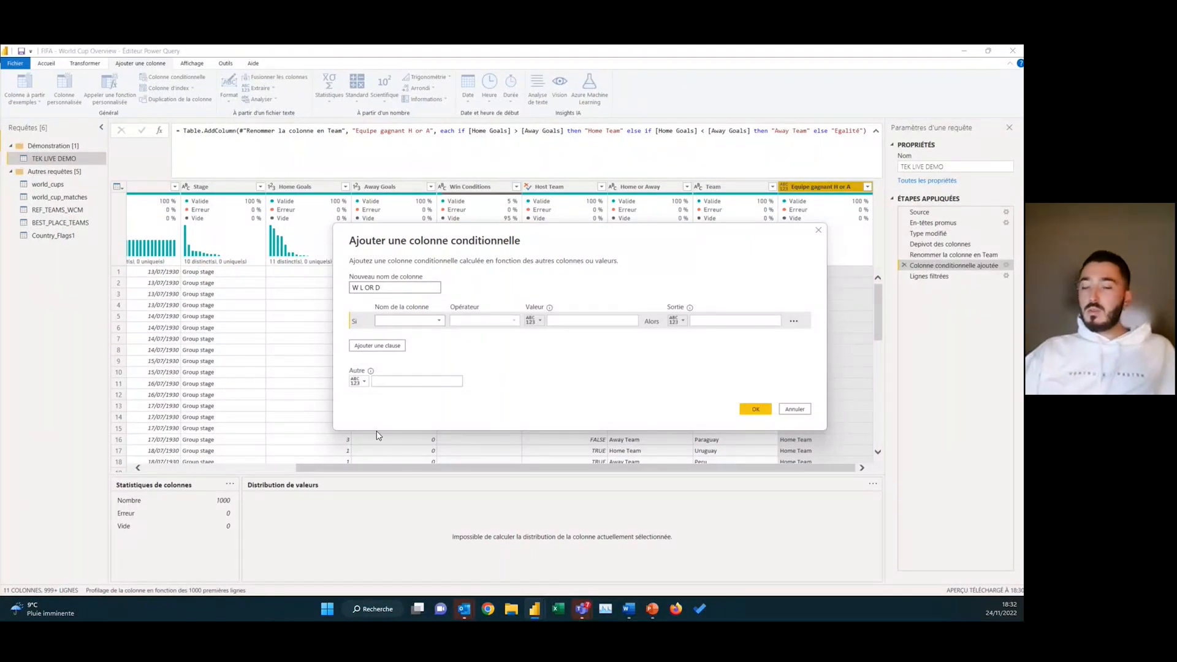
Define the first clause: if Home or Away equals the Equipe gagnant H or A column, output "Gagnant"
left_click(390, 321)
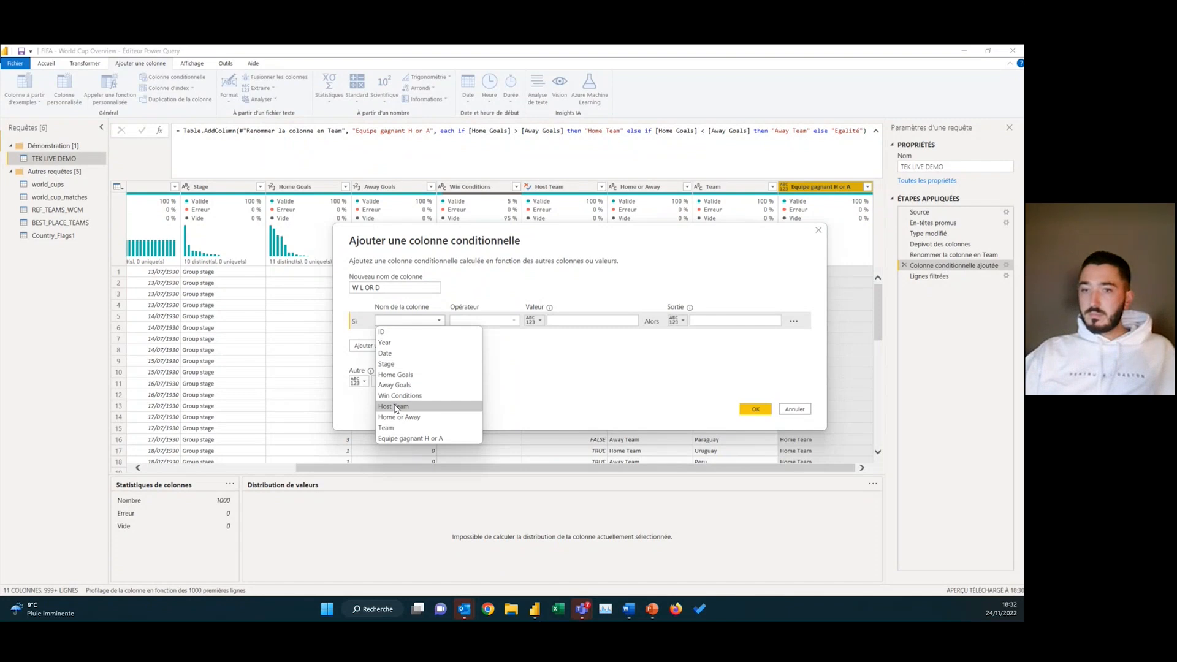
left_click(432, 424)
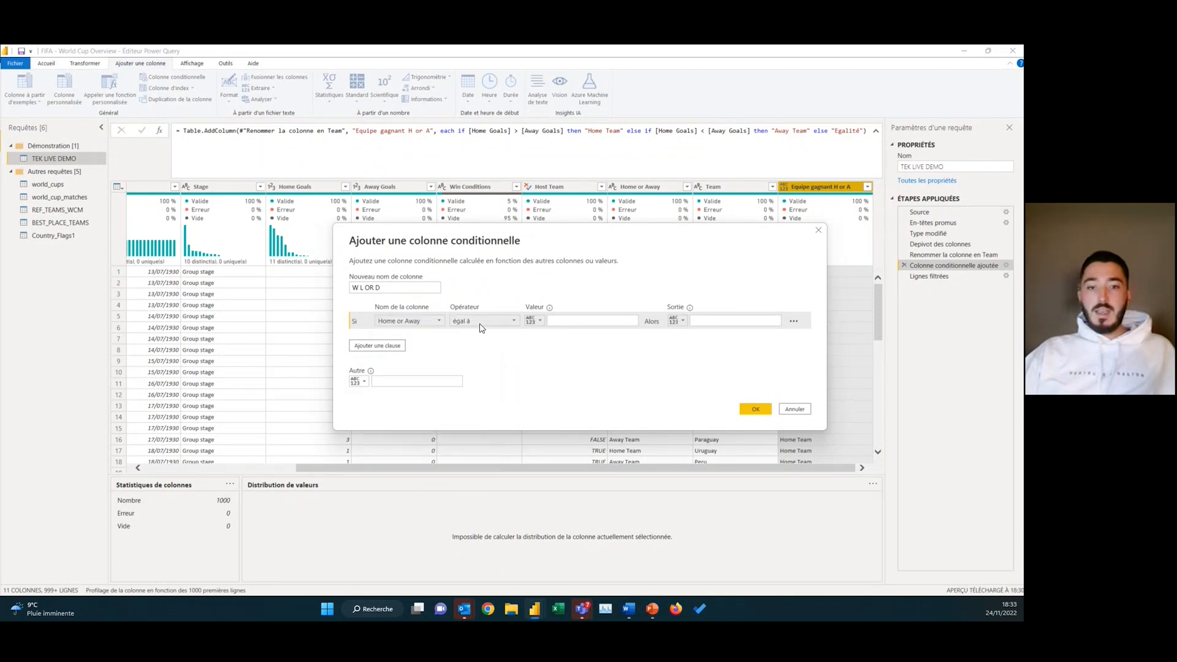
left_click_drag(619, 238, 353, 344)
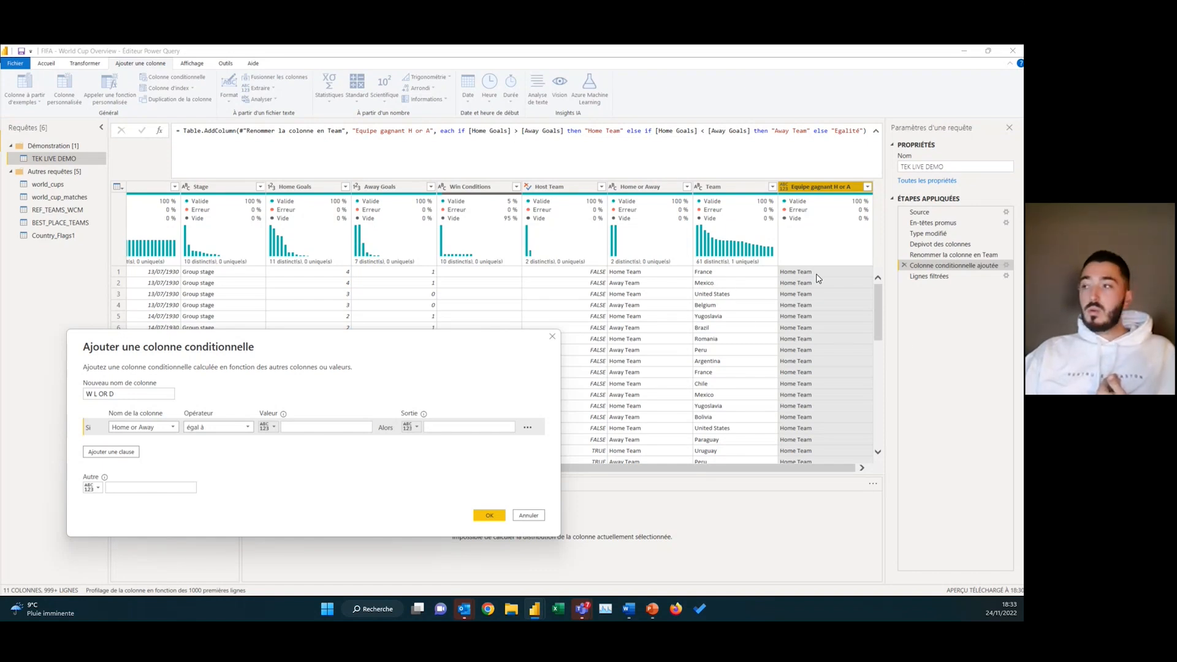
left_click_drag(395, 336, 425, 322)
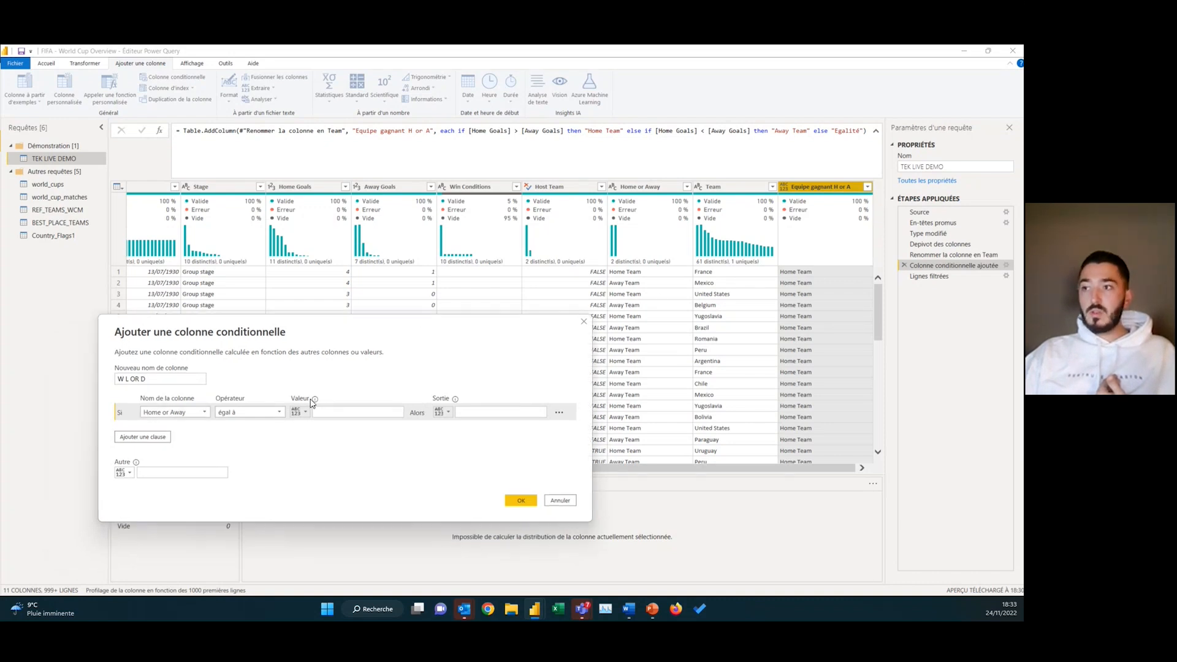
left_click(301, 417)
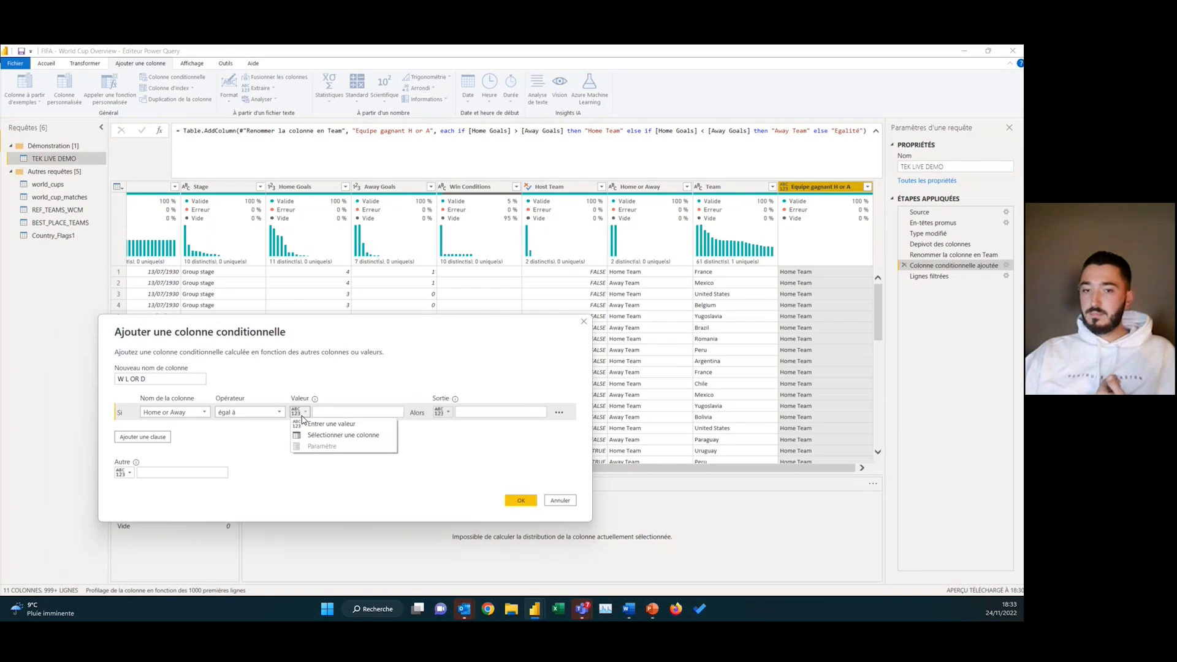
left_click(331, 438)
left_click(354, 412)
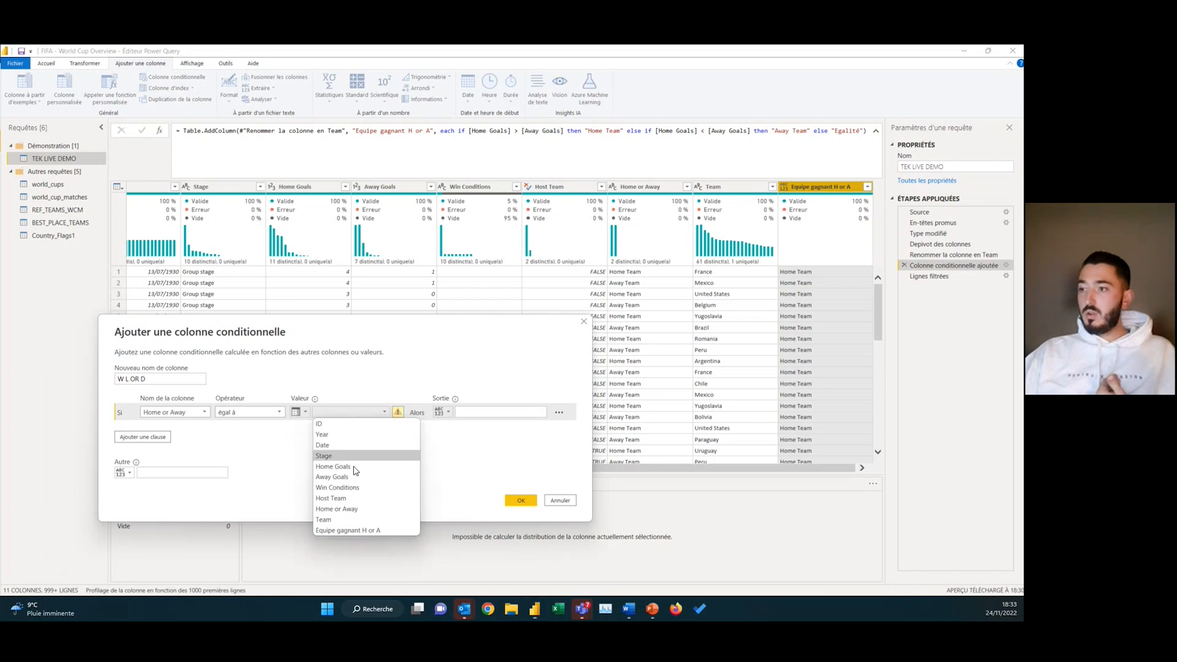
left_click(359, 531)
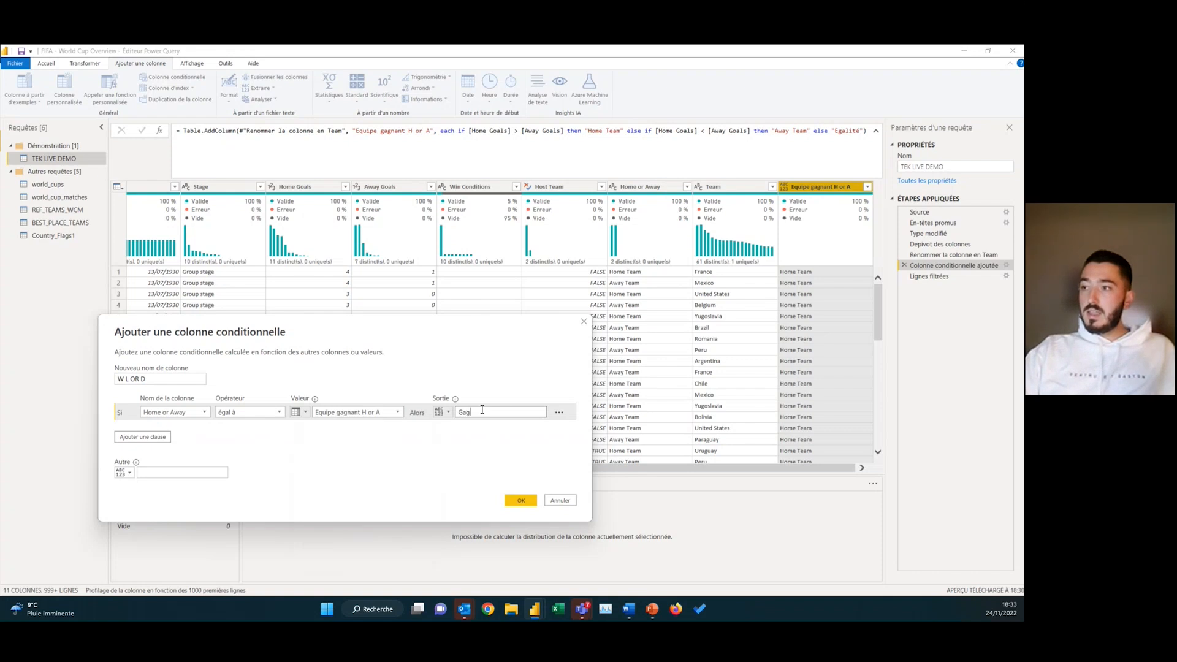
left_click(483, 410)
type("Gagnant")
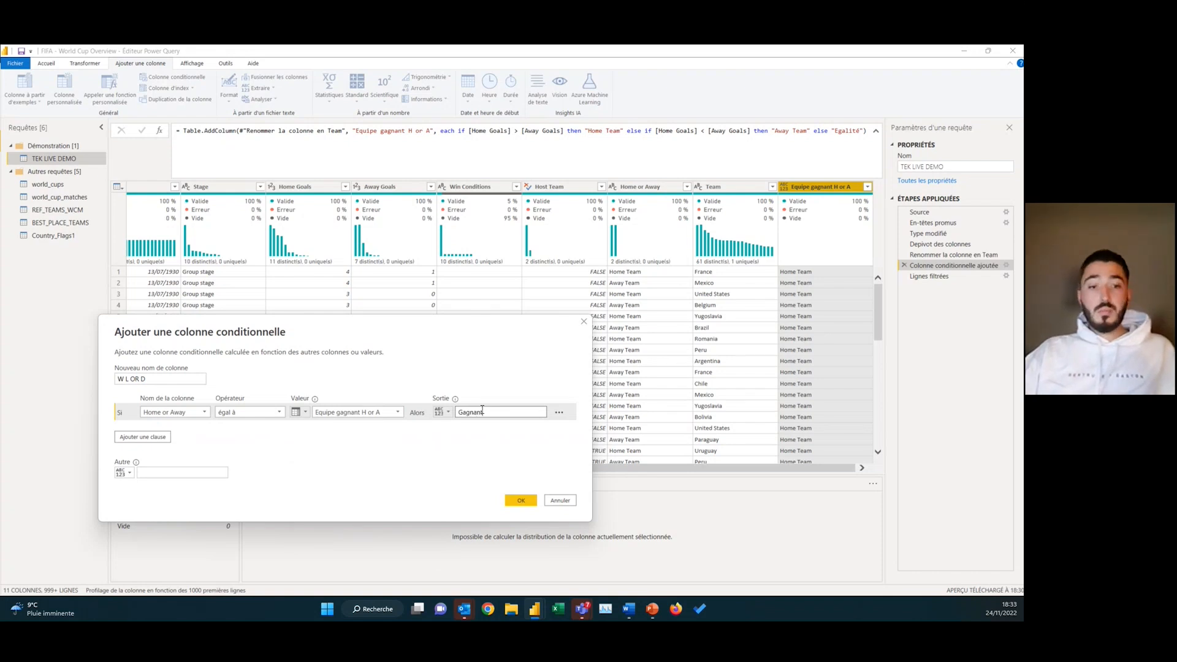
Add a second clause that outputs "Egalité" when Equipe gagnant H or A equals the value "Egalité"
left_click(139, 437)
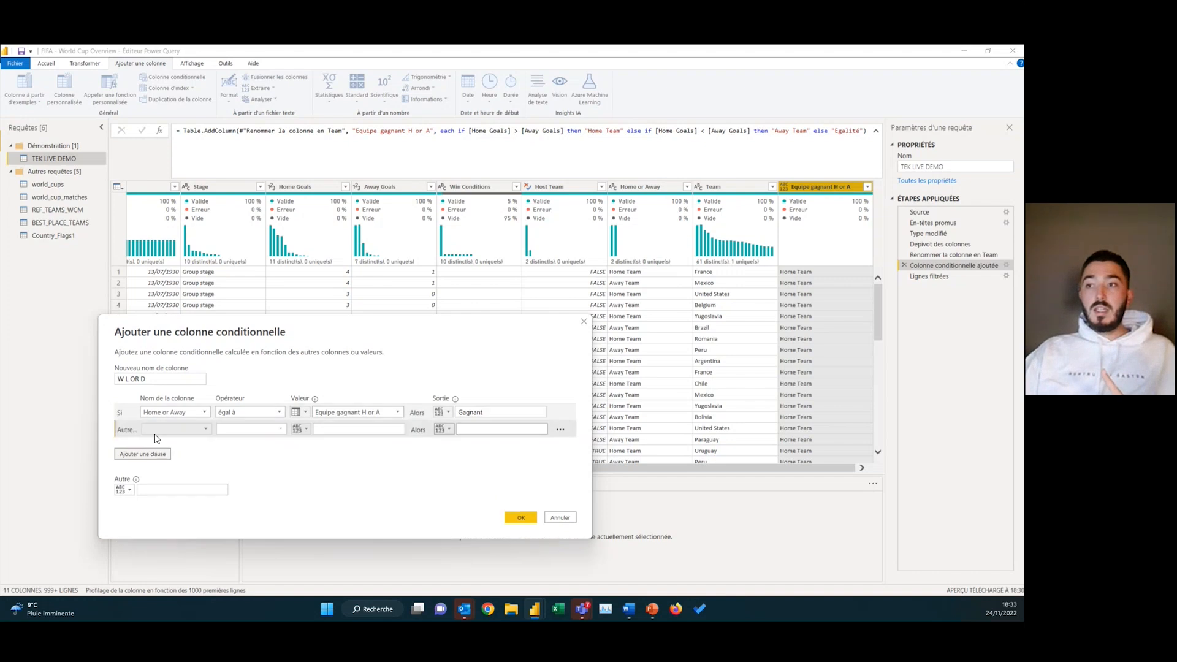
left_click(176, 430)
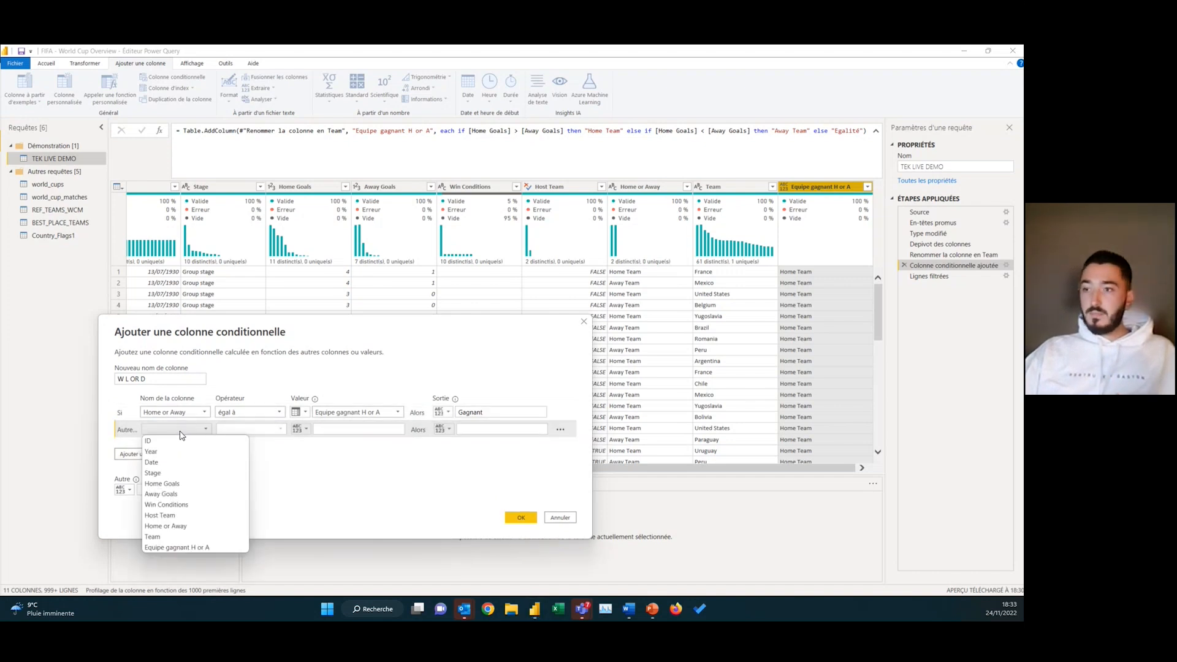
left_click(177, 547)
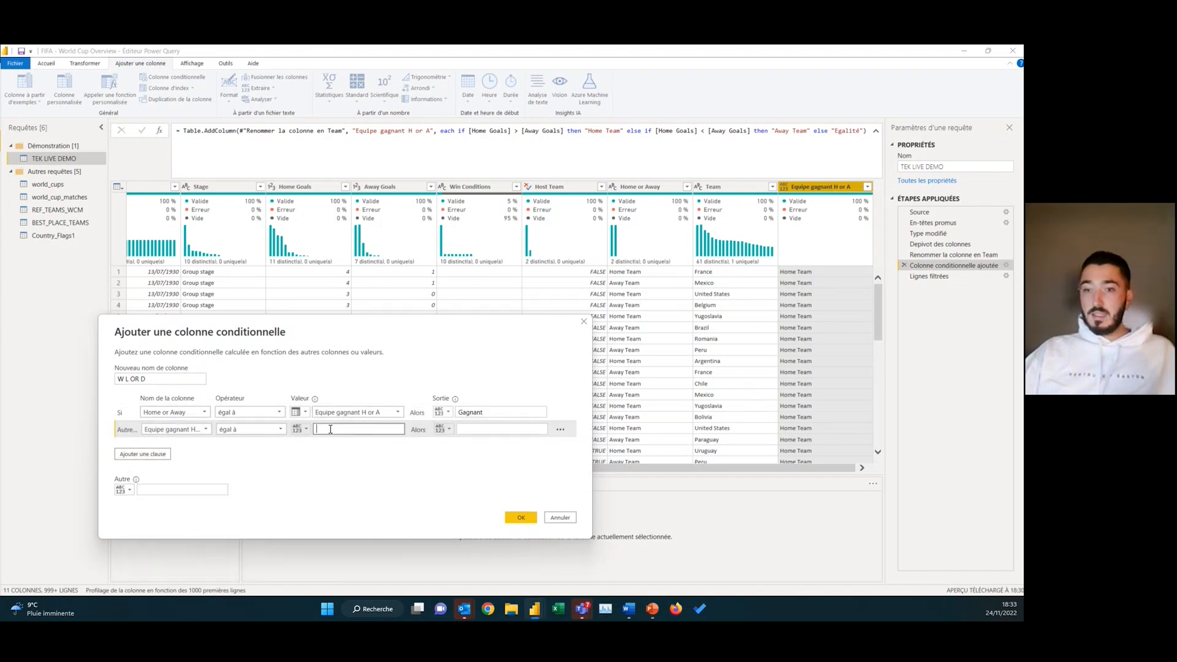
type("Egalité")
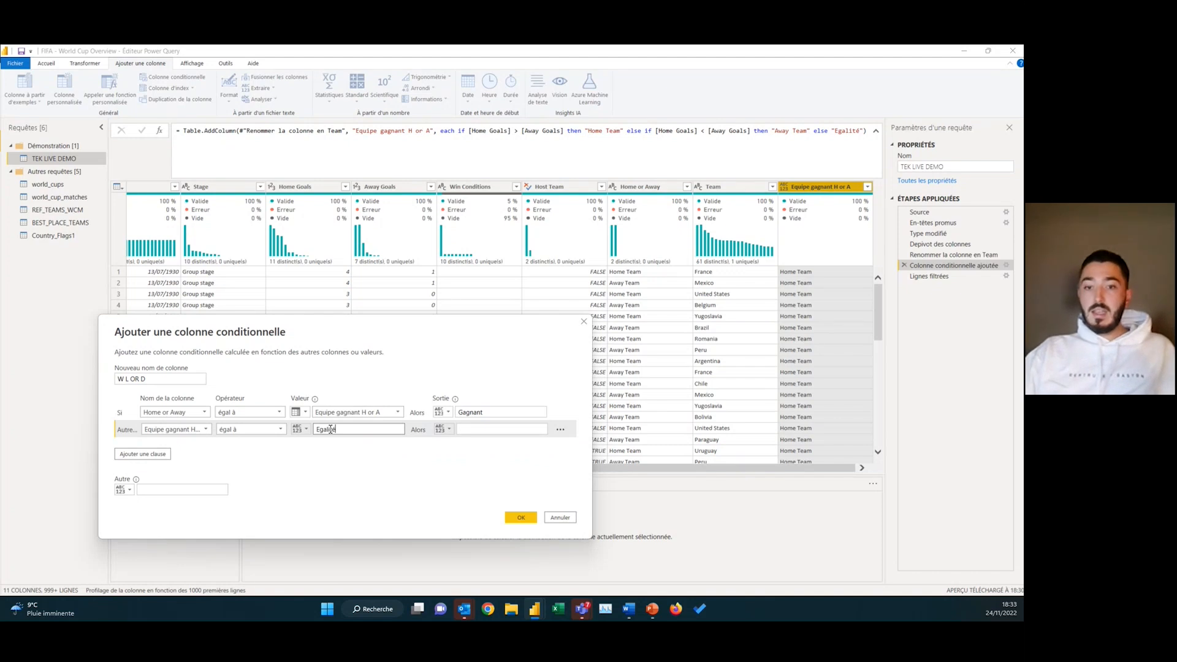
key("Tab")
type("Egalité")
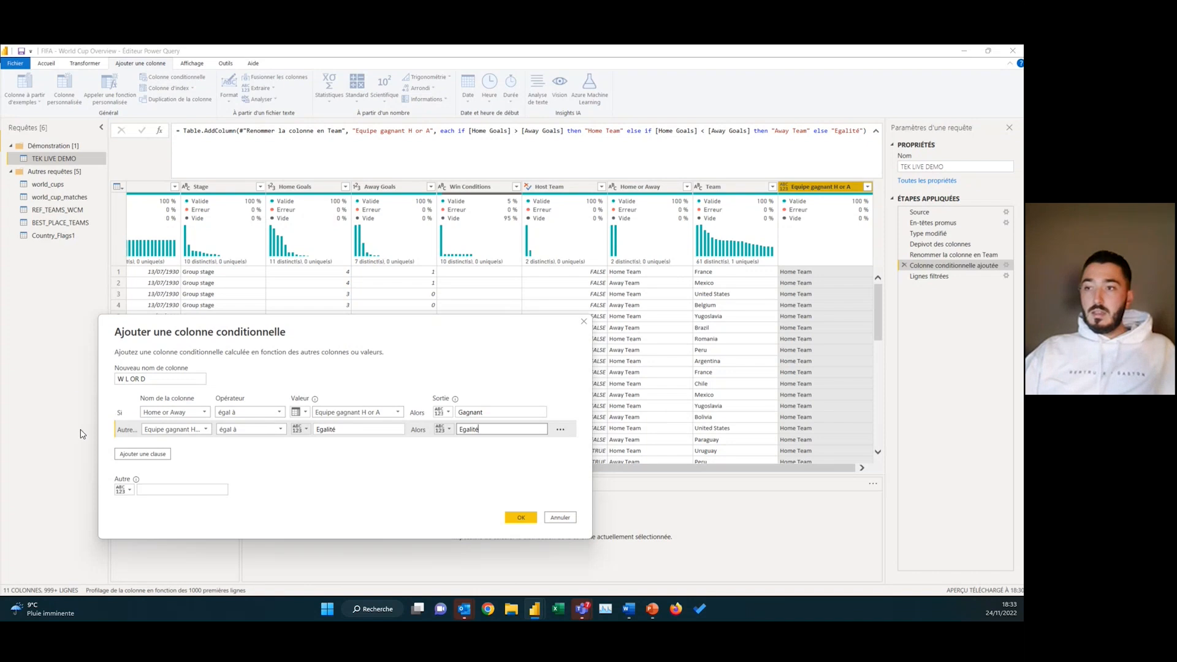
Add a third clause that outputs "Perdu" when Home or Away differs from the Equipe gagnant H or A column
left_click(129, 455)
left_click(178, 446)
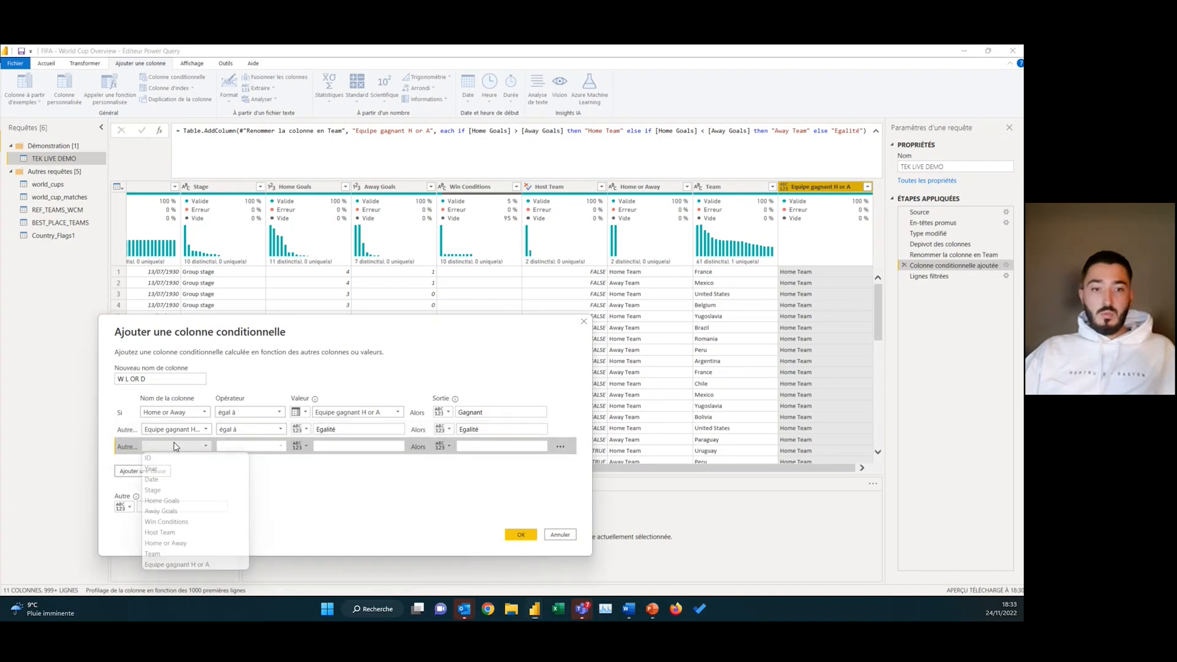
left_click(192, 544)
left_click(269, 446)
left_click(245, 475)
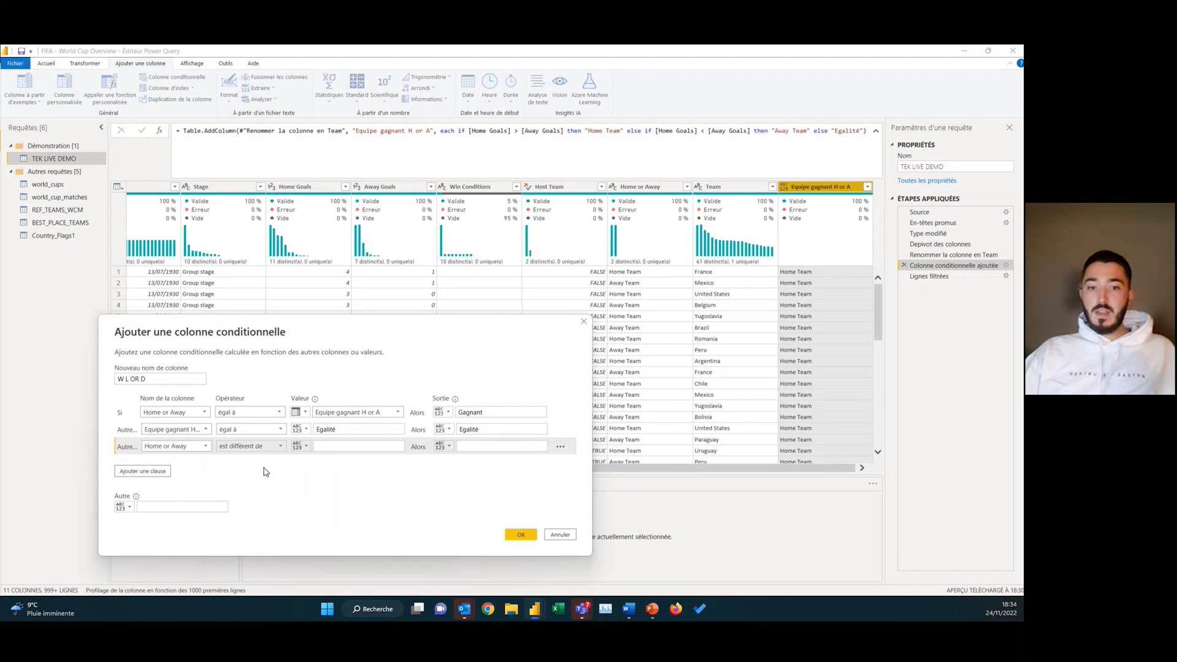
left_click(301, 446)
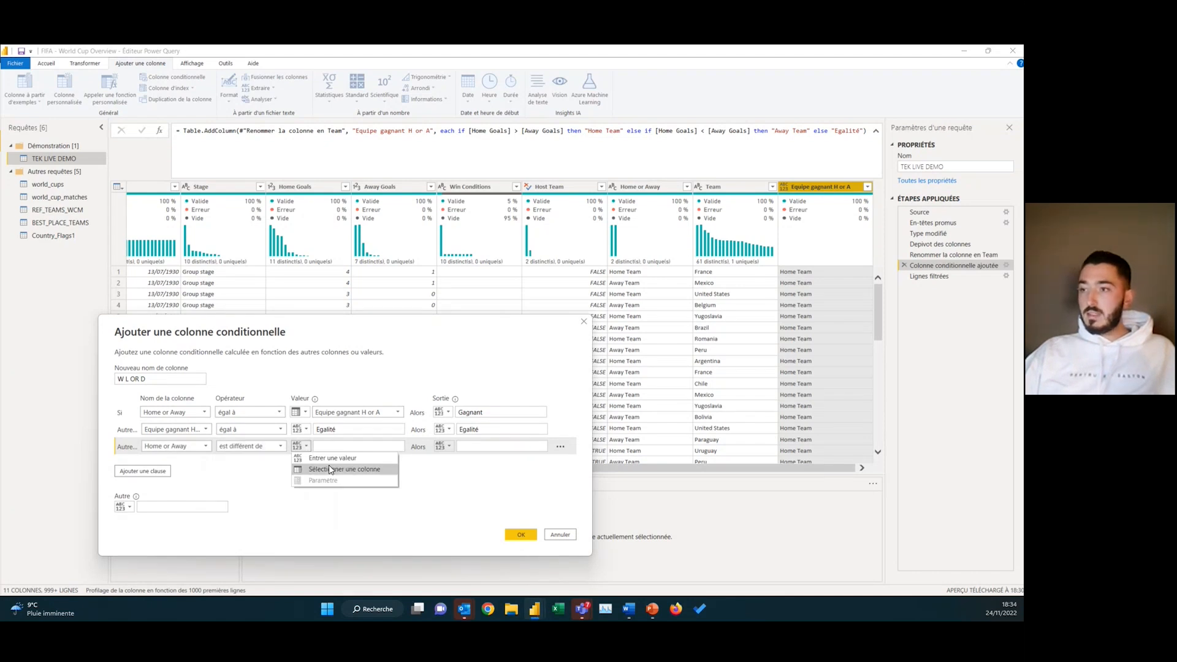
left_click(330, 469)
left_click(368, 447)
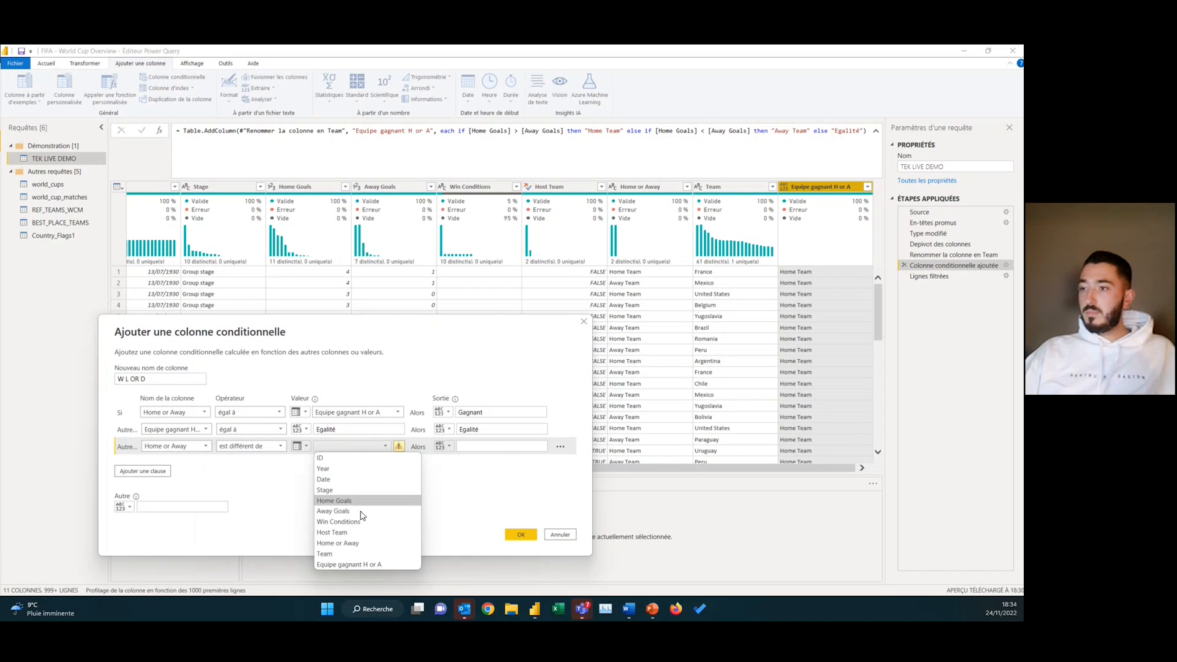
left_click(353, 564)
left_click(493, 446)
type("Perdu")
Set the else value to "N/A" and create the conditional column
left_click(165, 505)
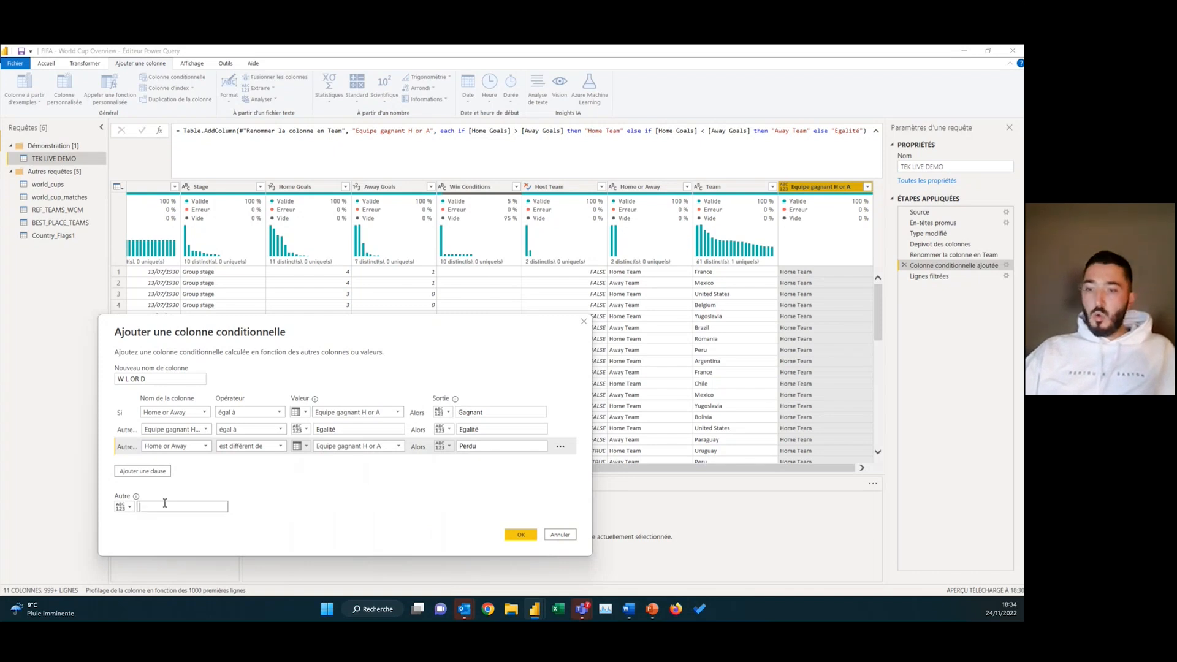
type("N/A")
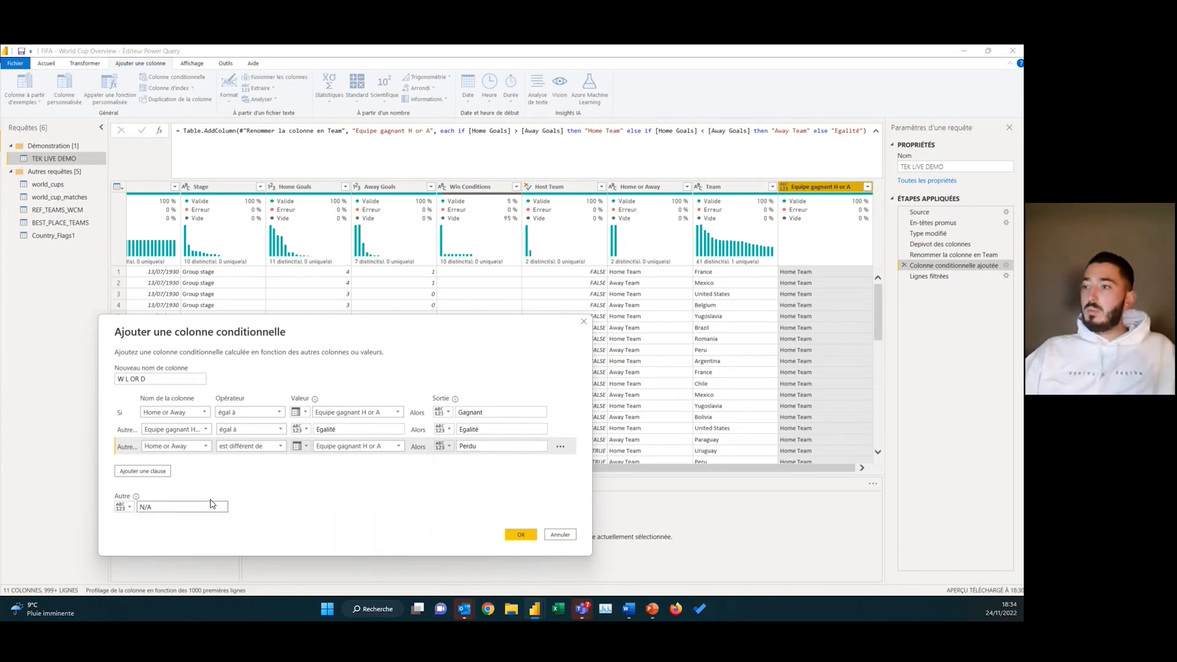
left_click(521, 534)
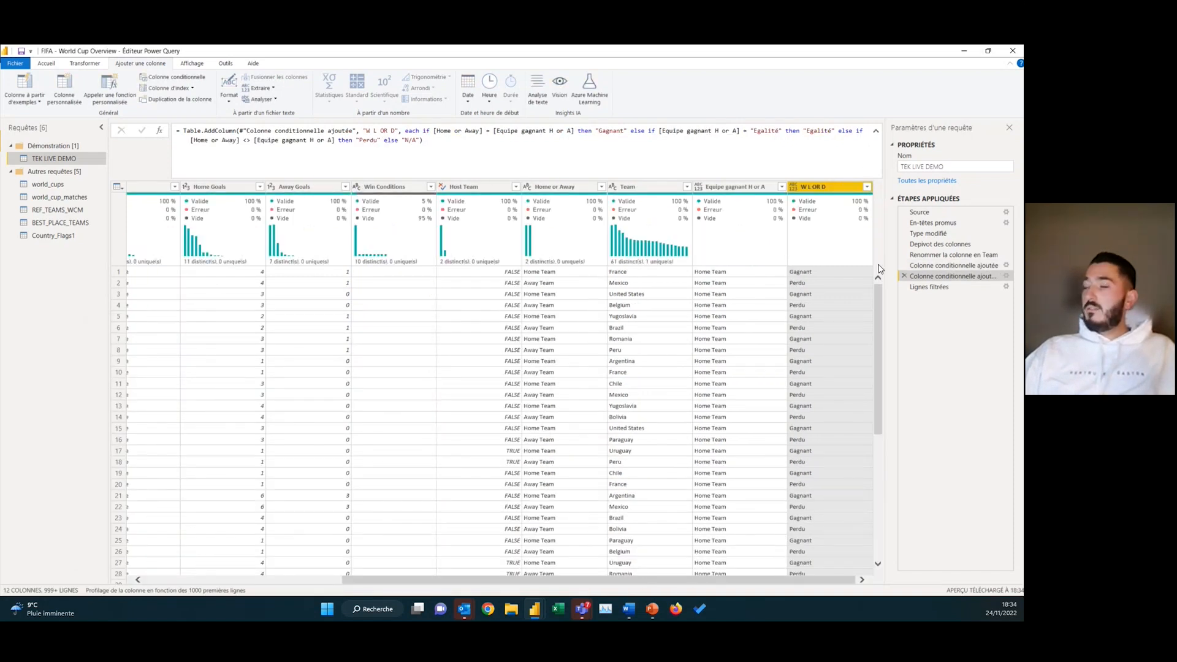
Check the W L OR D result against the team and winner in the first match's two rows
left_click(118, 272)
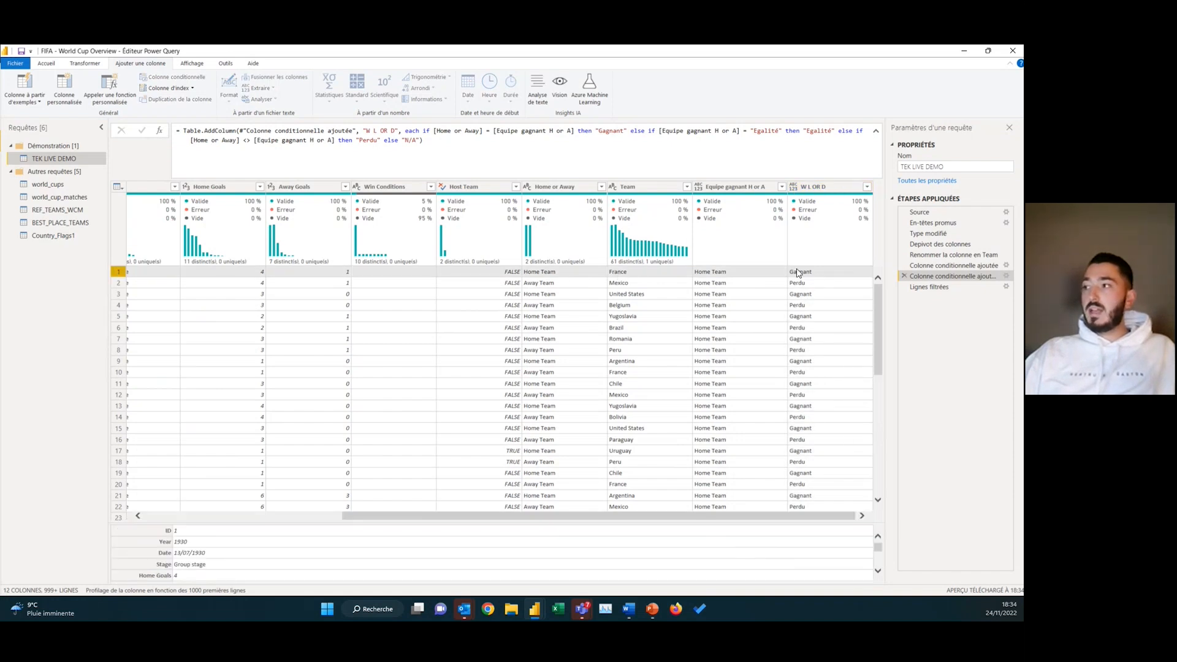
left_click(632, 287)
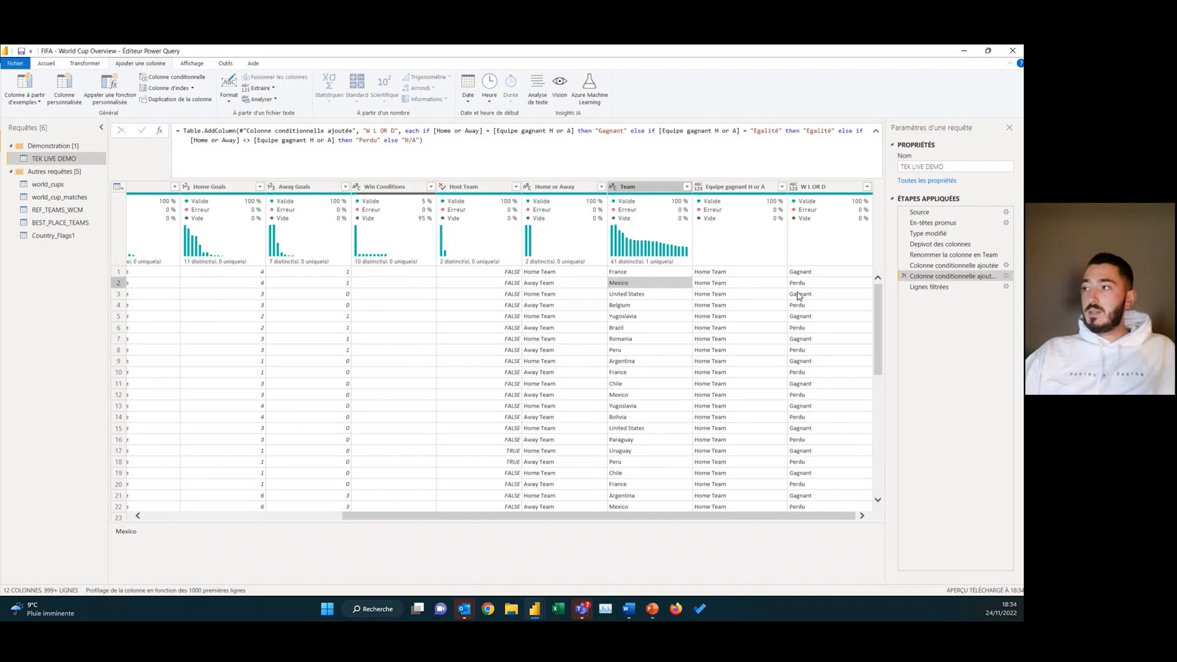
Check the W L OR D result against the team names in the United States and Belgium match rows
left_click(638, 296)
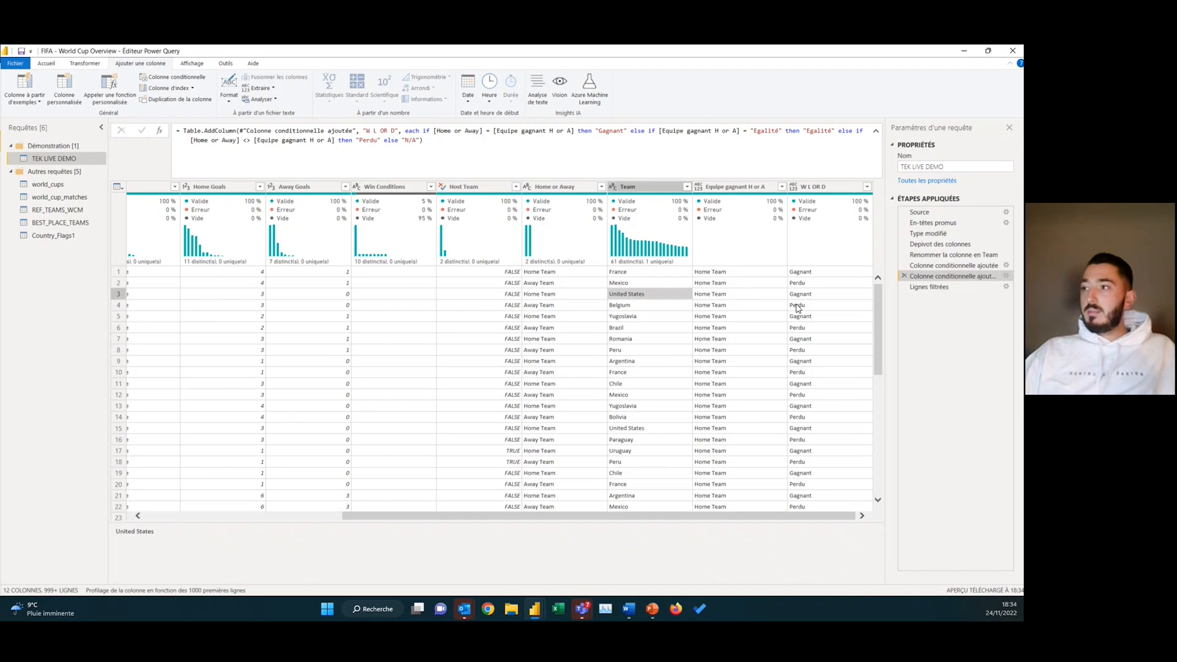
left_click(651, 308)
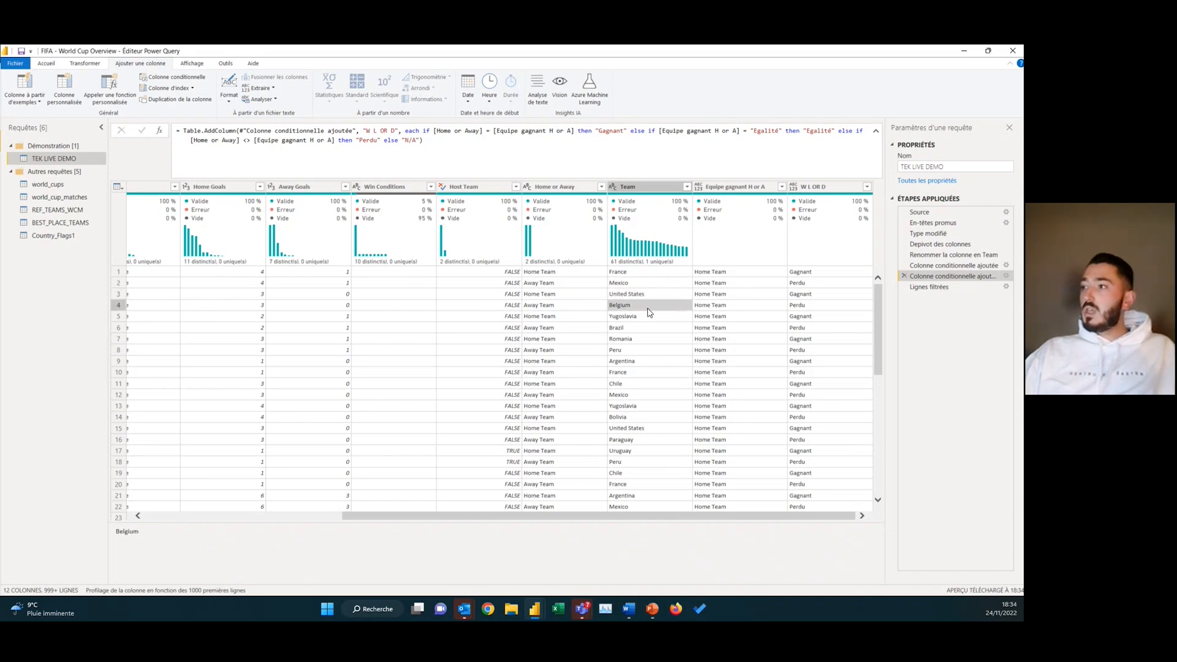
left_click(792, 306)
left_click(661, 302)
left_click(812, 305)
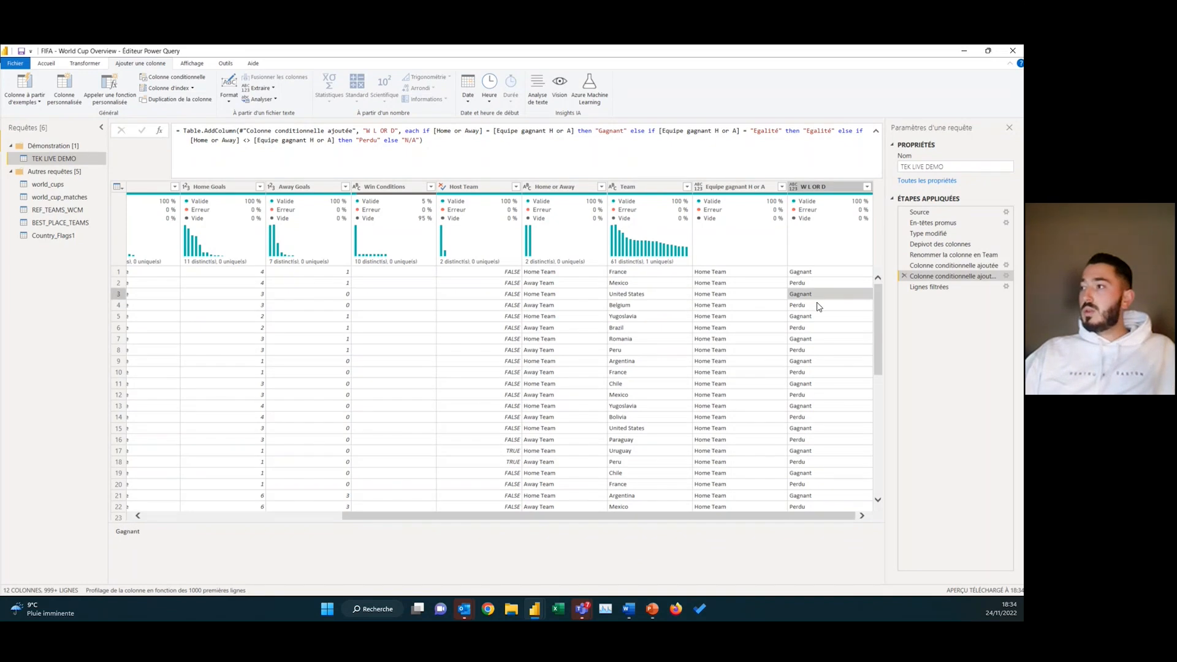
Filter the Equipe gagnant H or A column to "Egalité" and check the matching W L OR D values
left_click(782, 186)
left_click(664, 298)
left_click(631, 320)
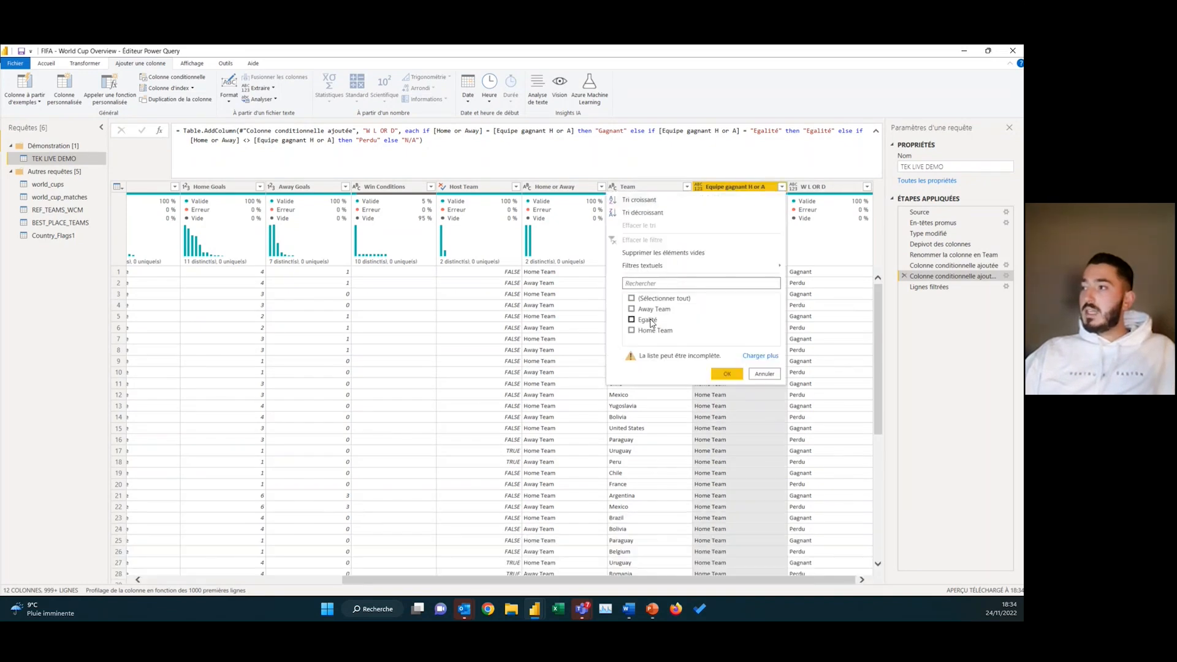
left_click(726, 374)
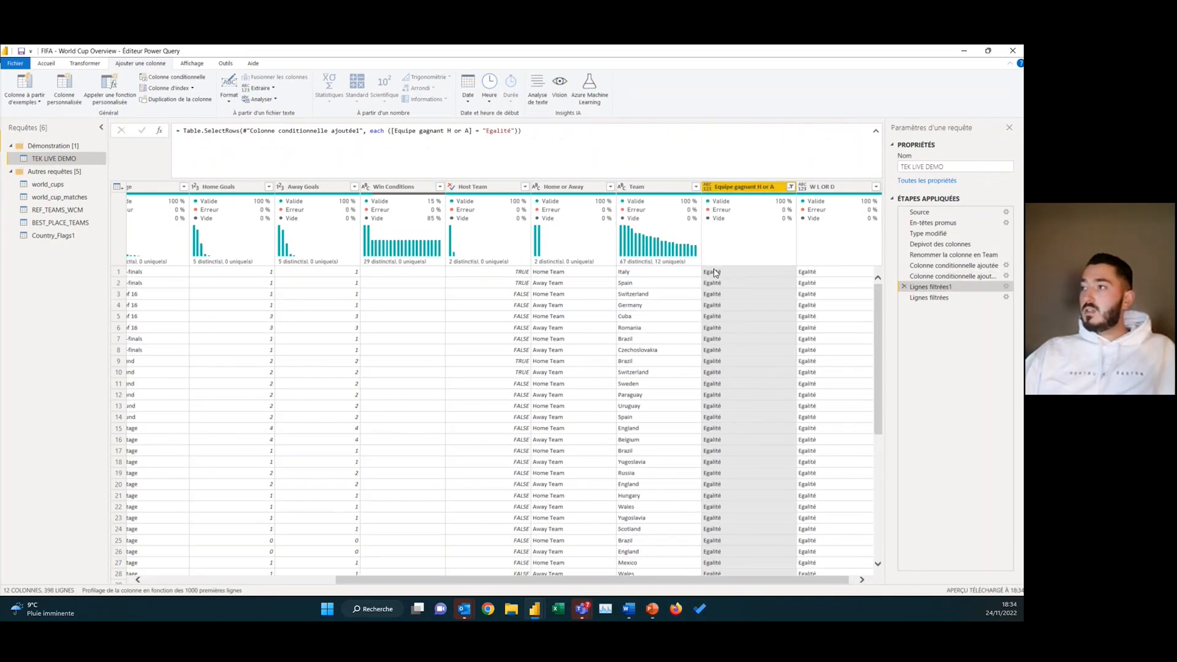
left_click(822, 273)
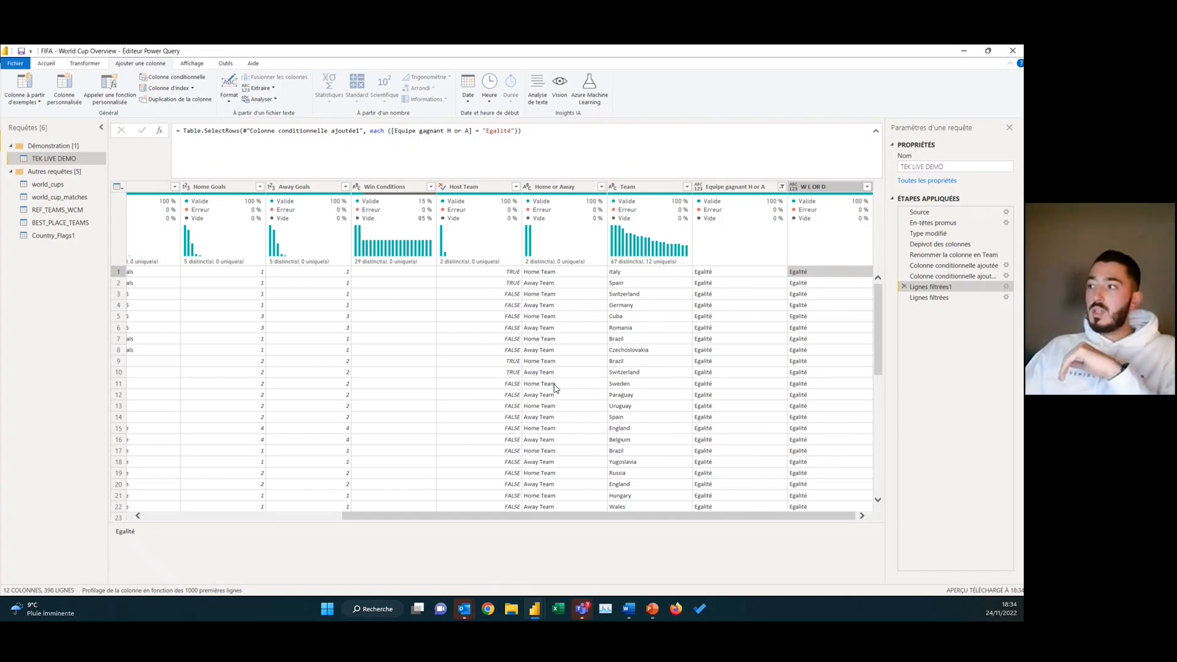
Delete both filtered-rows steps from the end of the TEK LIVE DEMO query
left_click(904, 286)
left_click(573, 352)
left_click(904, 287)
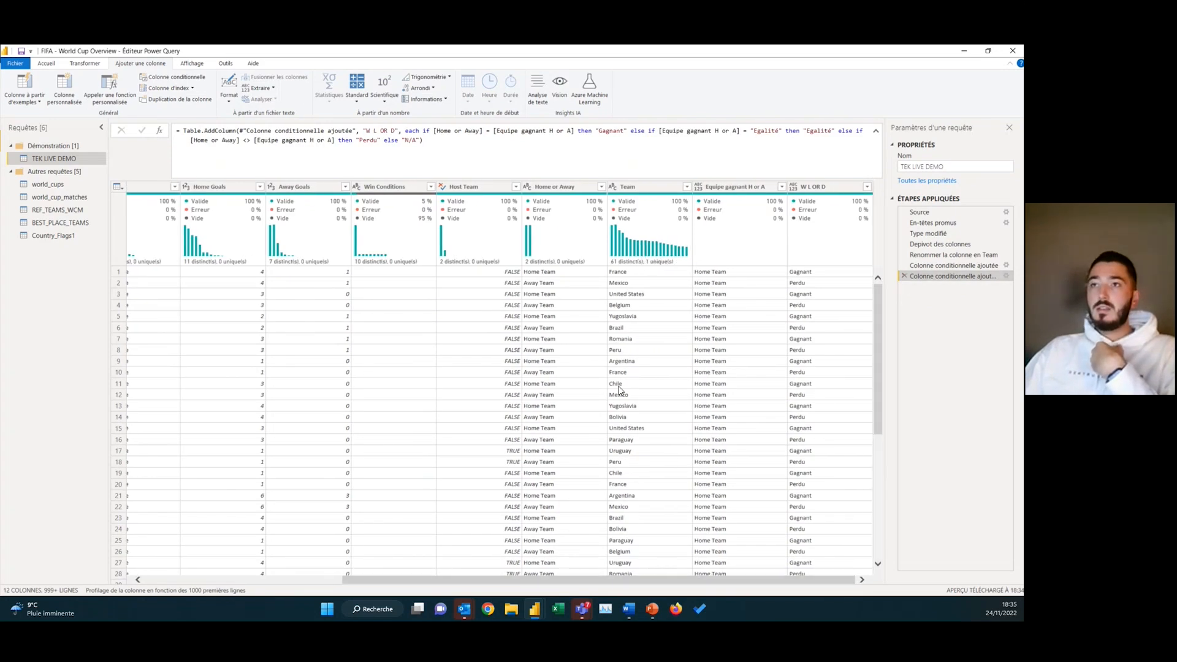
Close the query editor and try to apply the query changes to the report
left_click(48, 63)
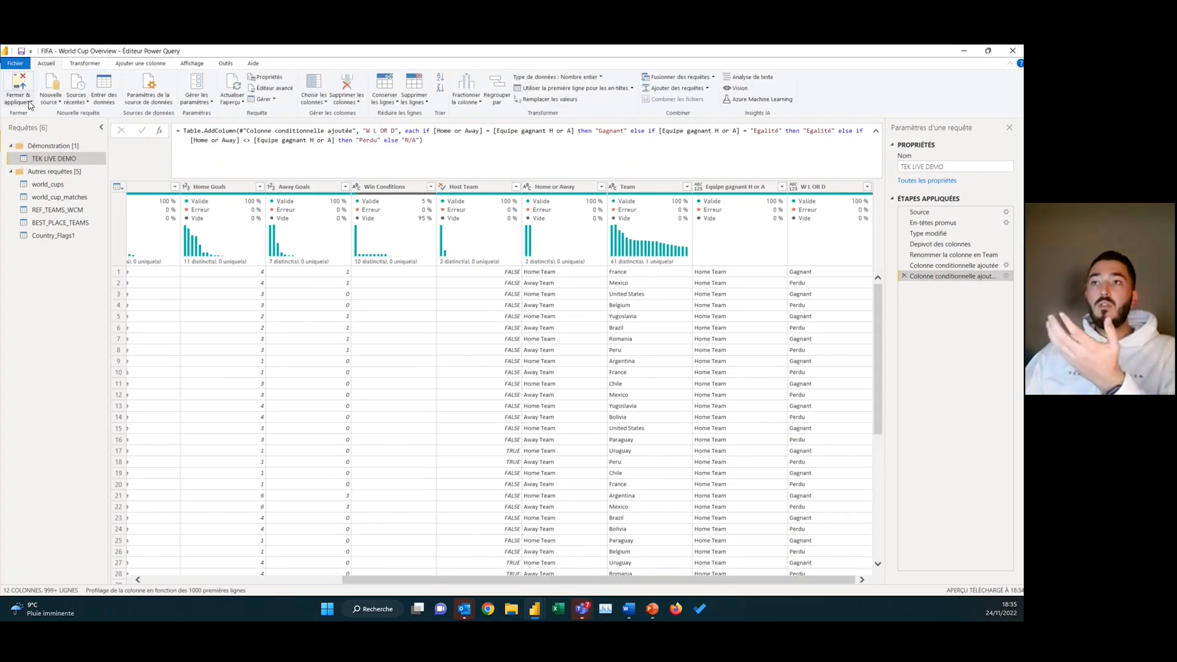
left_click(29, 104)
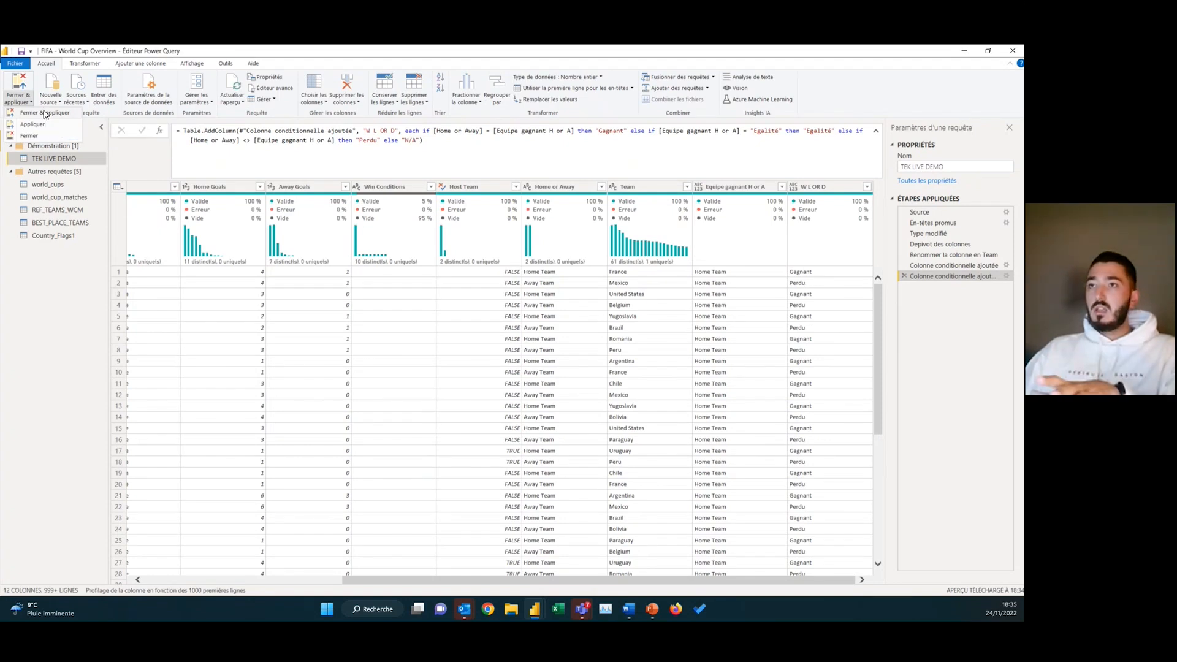
left_click(44, 114)
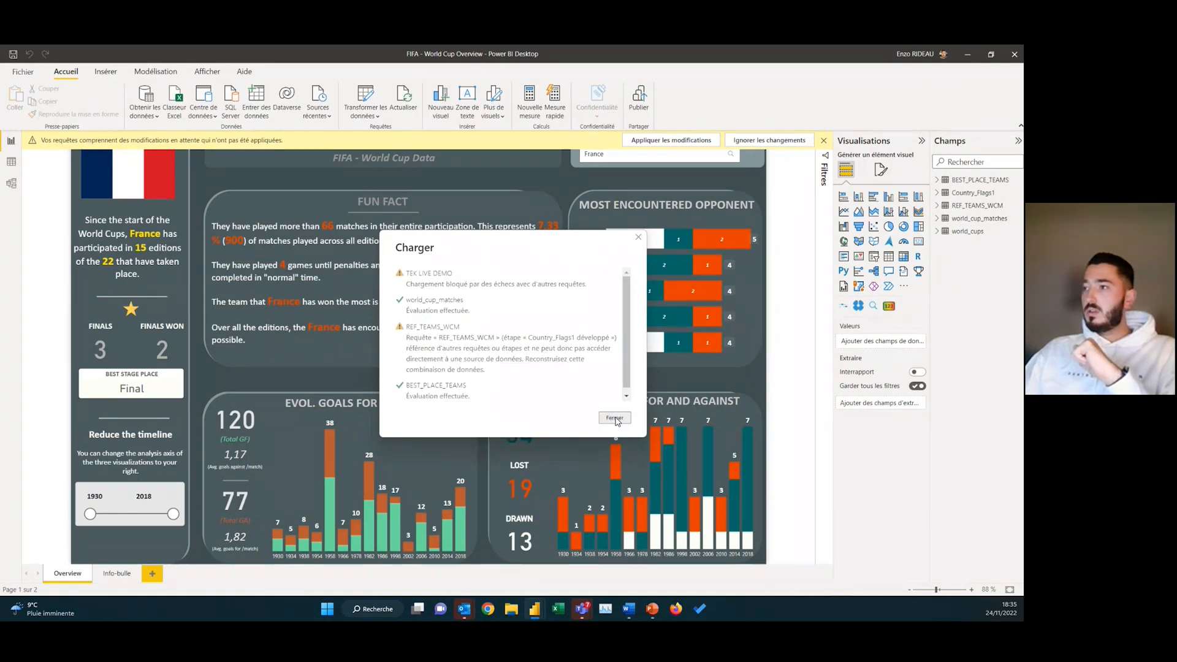
left_click(615, 419)
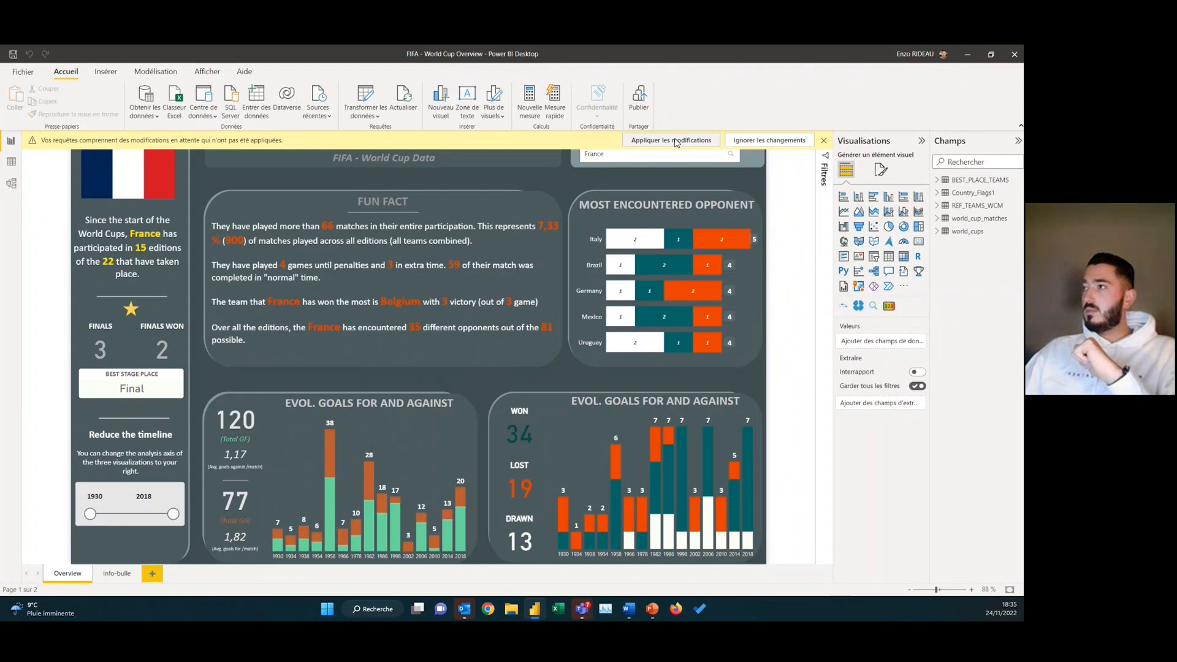
Discard the pending query changes in the report
left_click(748, 140)
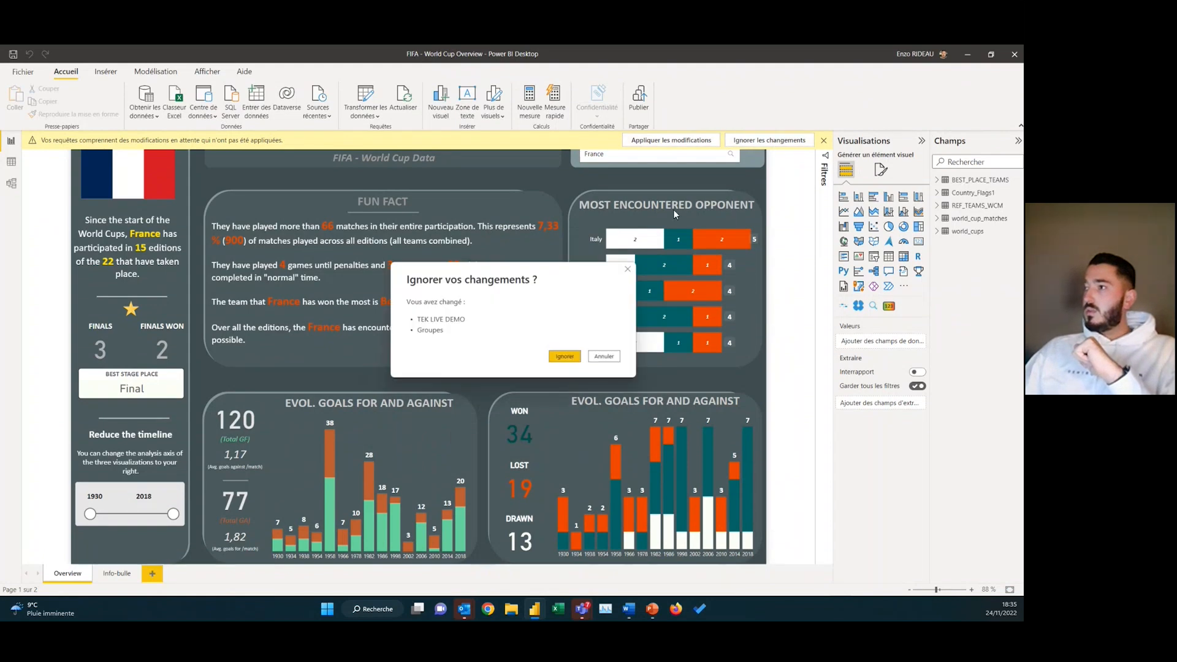
left_click(566, 357)
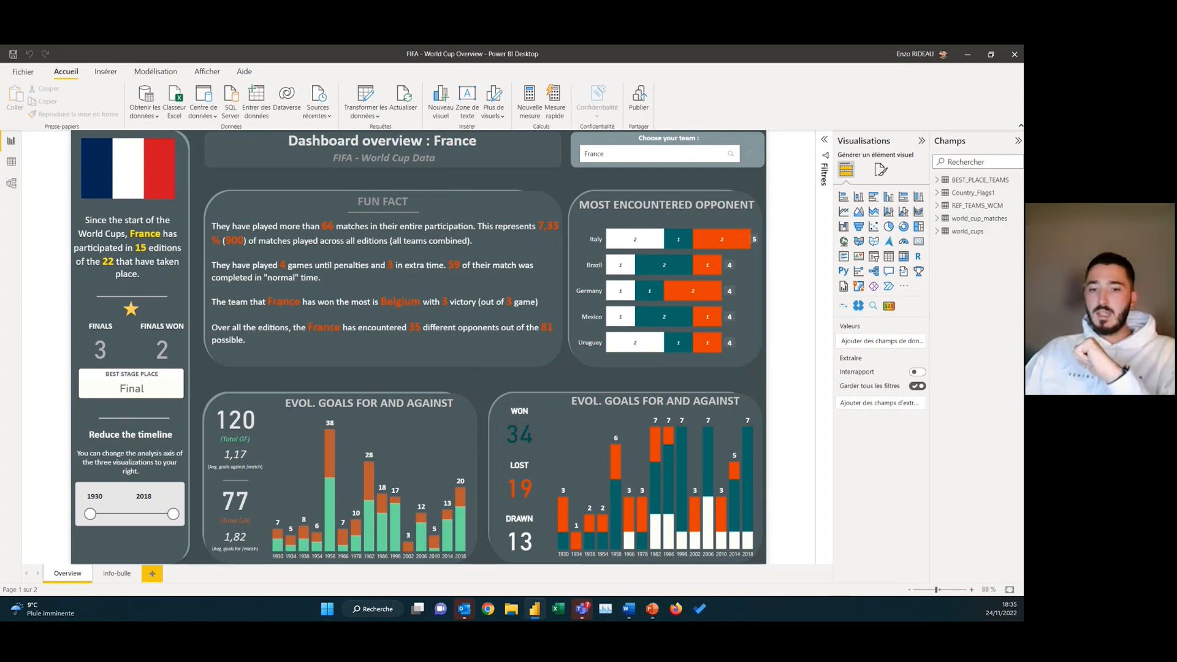
Switch to the PowerPoint presentation and run the slide show from the Démonstration slide to "Qu'est-ce que le DAX ?"
key("alt+Tab")
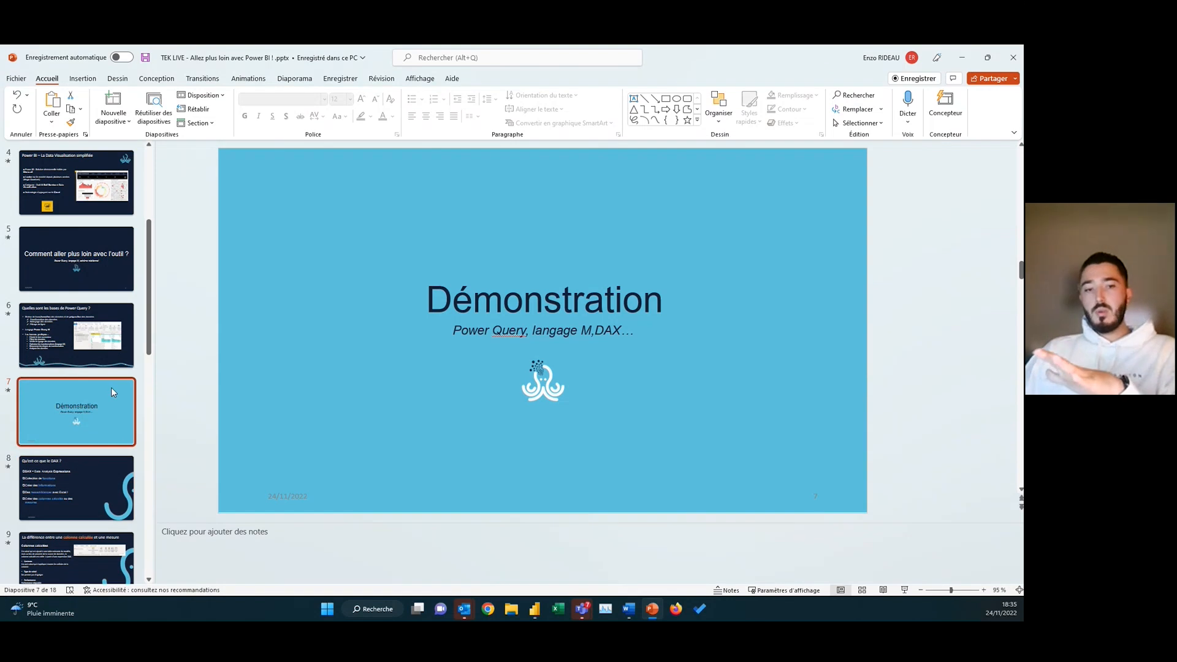
key("alt+Tab")
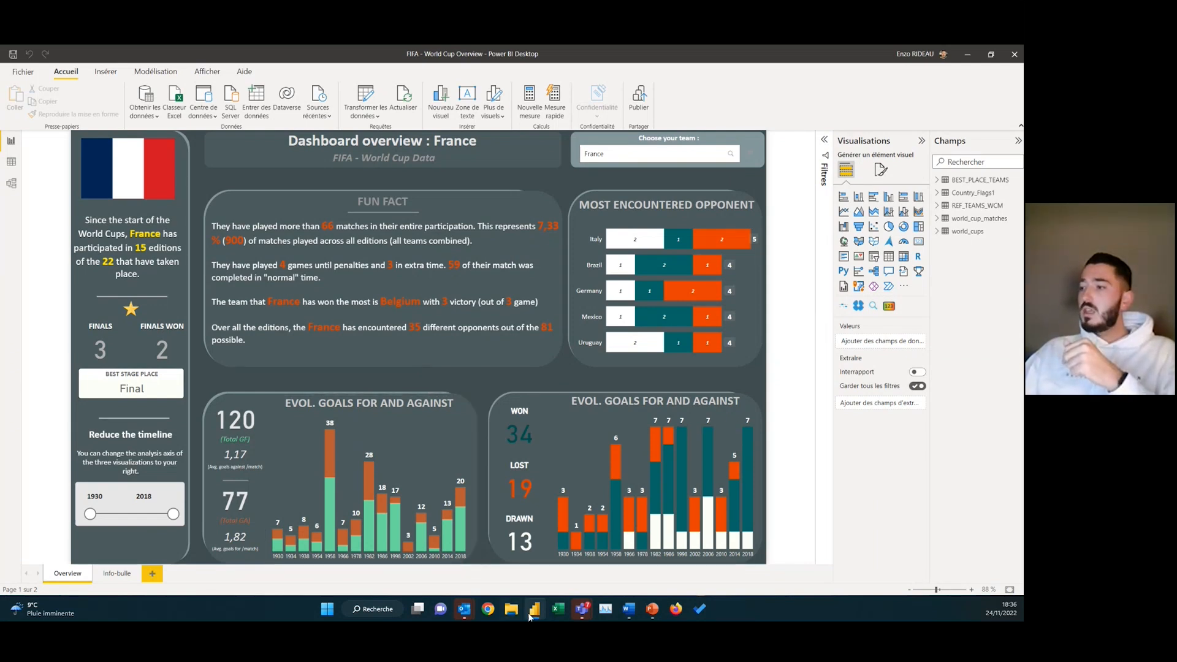
left_click(654, 614)
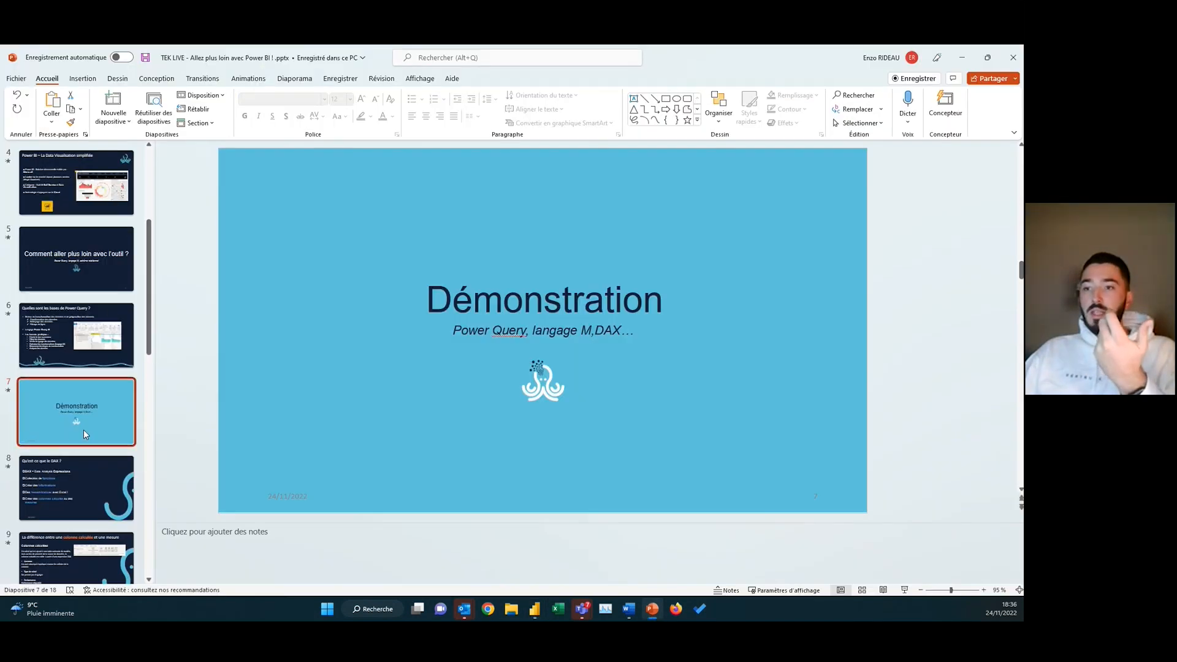
scroll(83, 429, "down", 1)
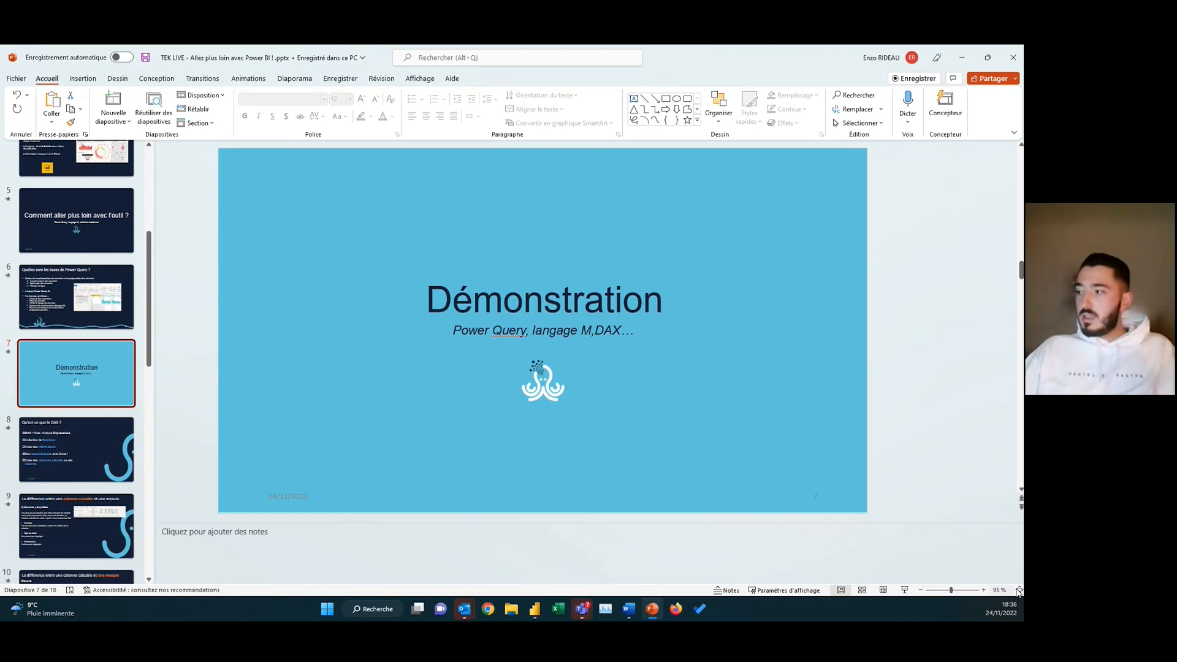
left_click(905, 589)
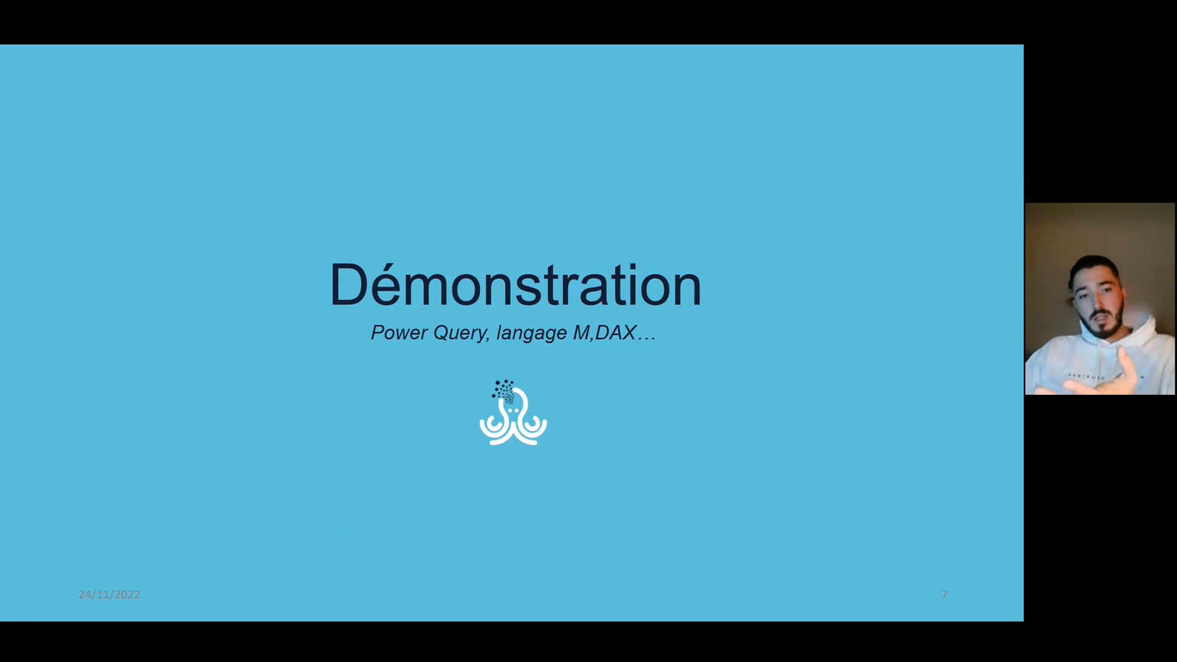
key("Right")
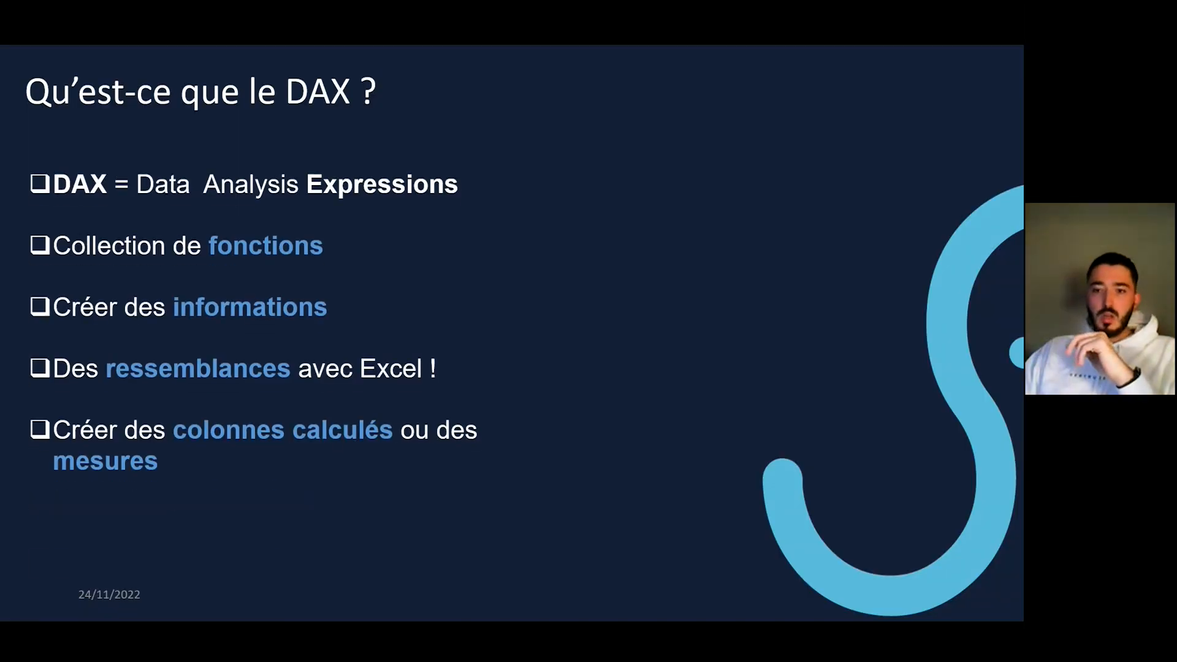
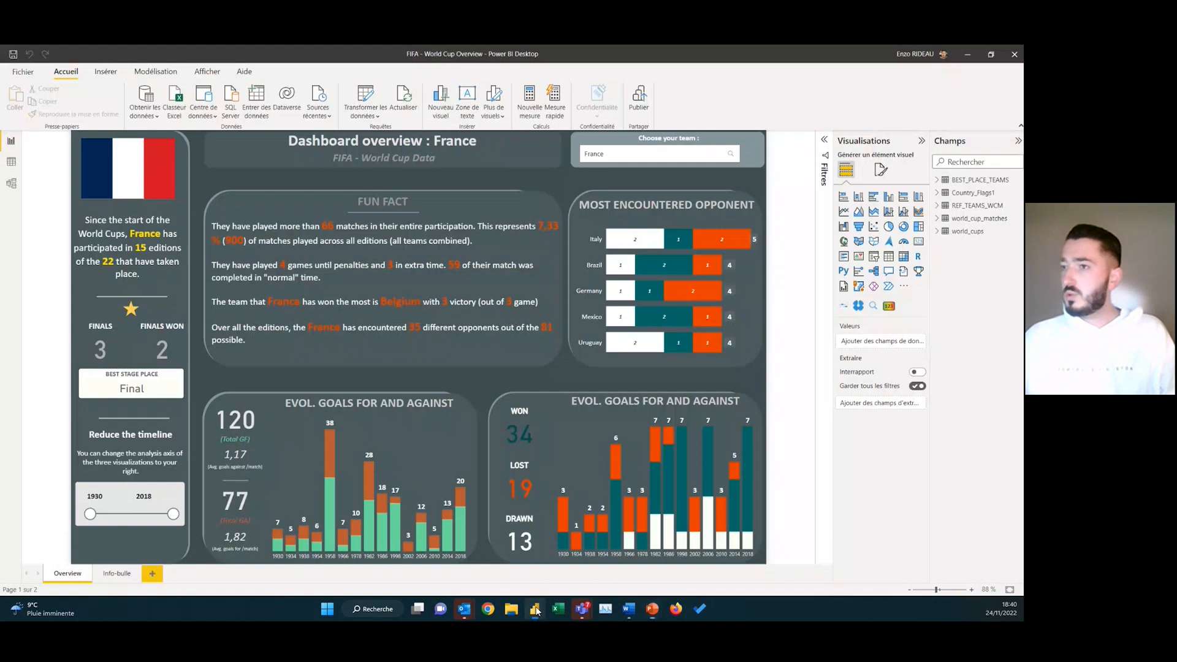
Add a new blank page to the Power BI report
left_click(152, 573)
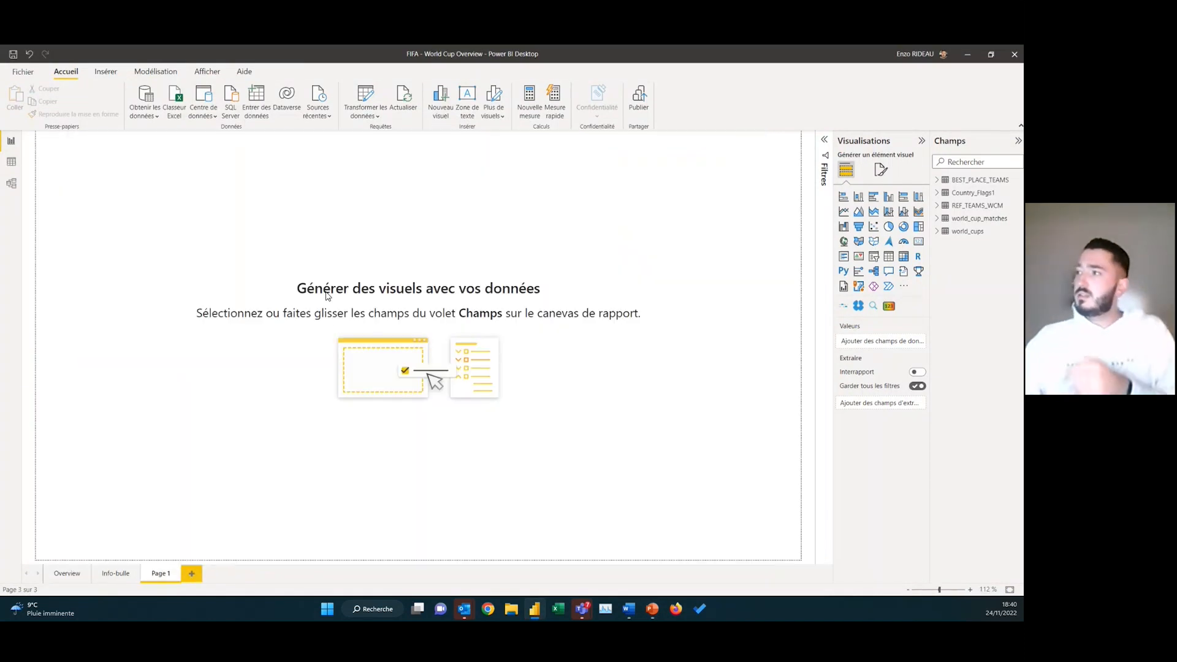
left_click(829, 181)
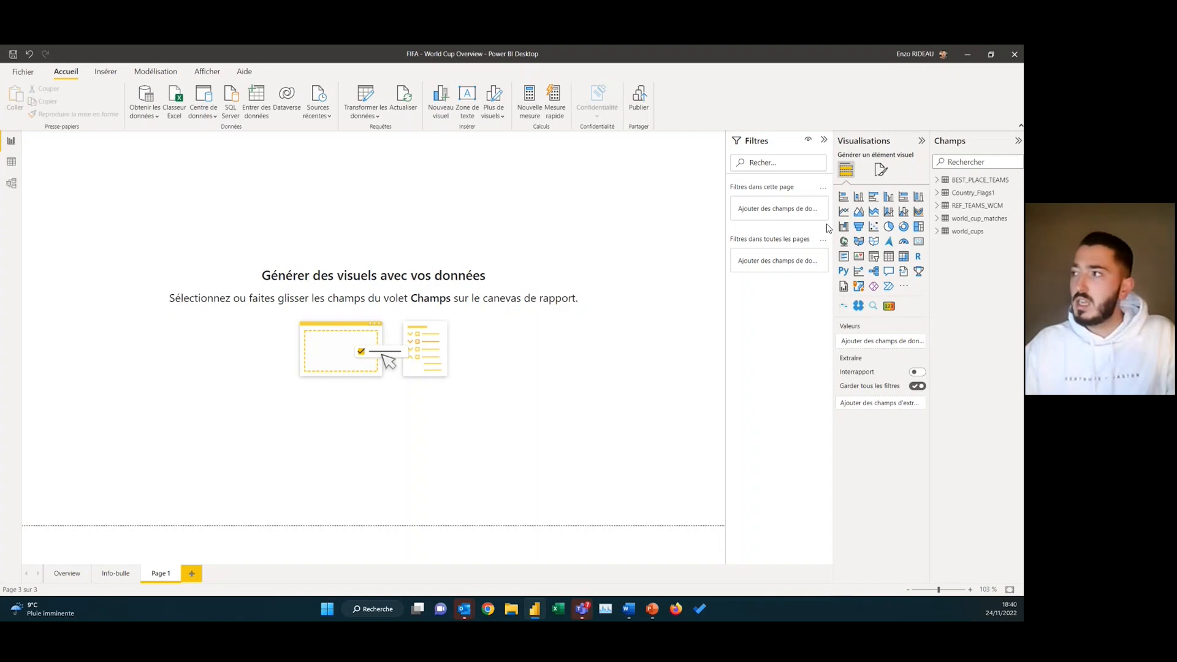
left_click(824, 140)
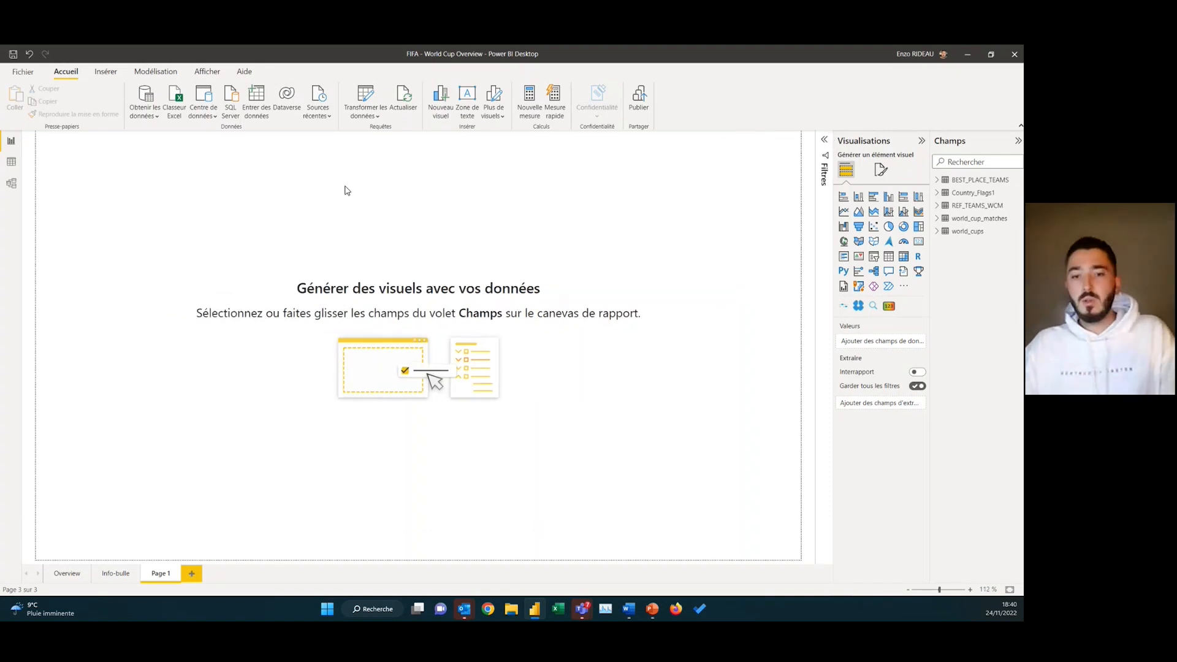
Add a card visual to the page showing the distinct count of the ID field from REF_TEAMS_WCM
left_click(921, 244)
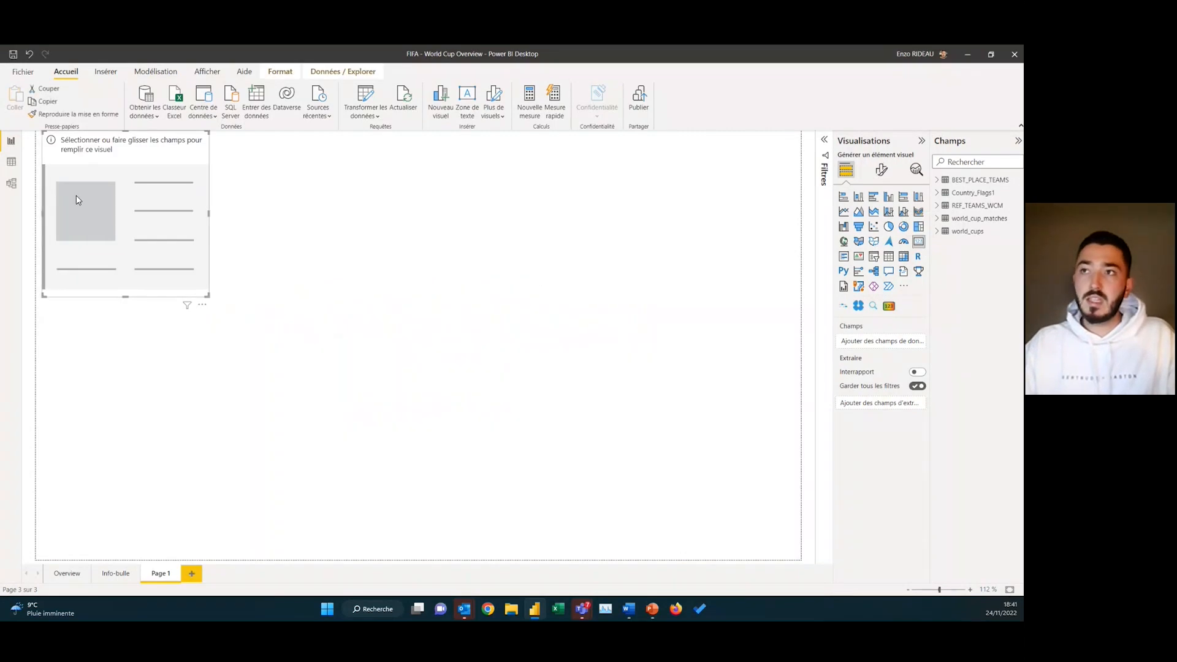
left_click_drag(77, 200, 123, 227)
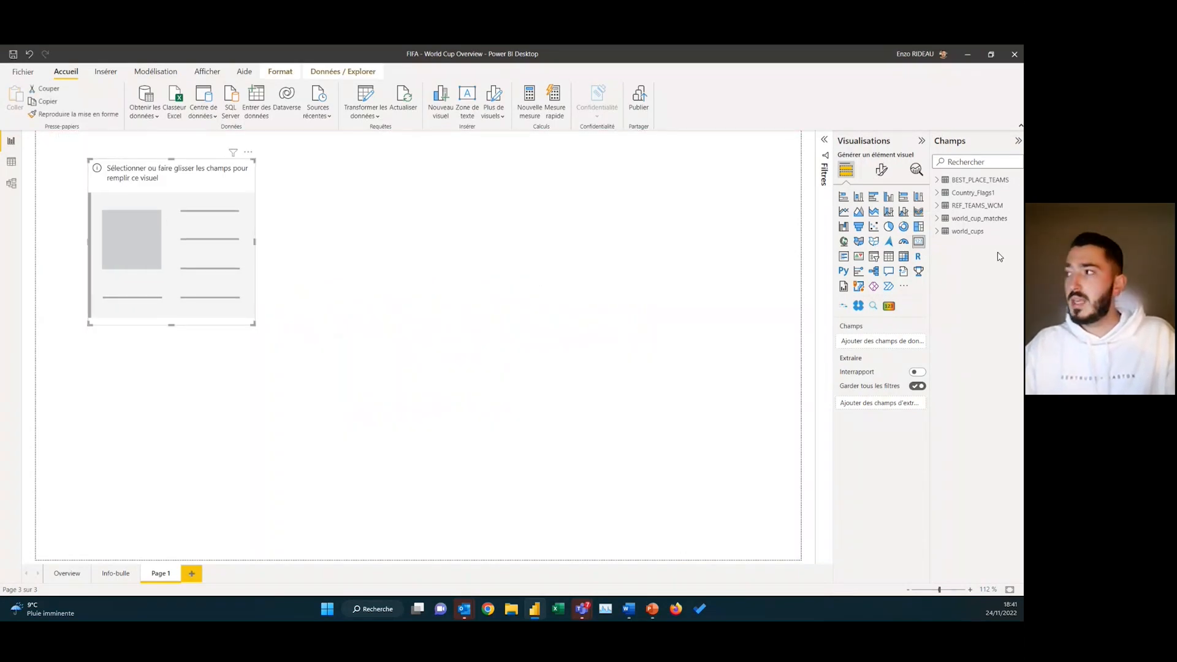
left_click(940, 207)
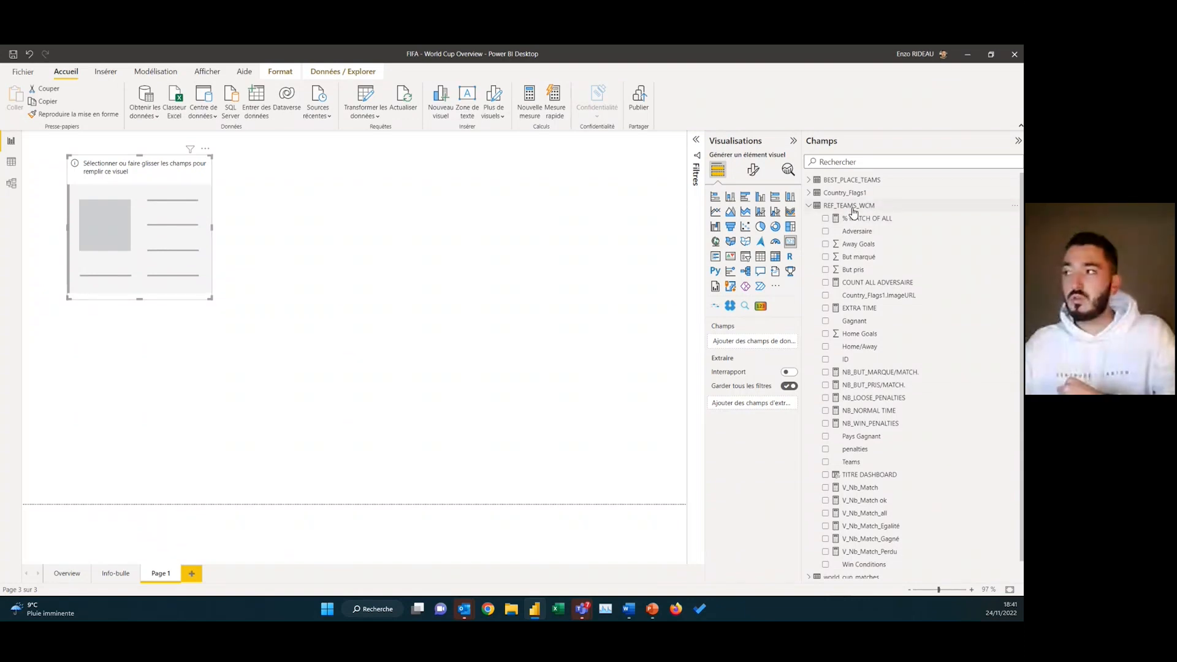
left_click(825, 360)
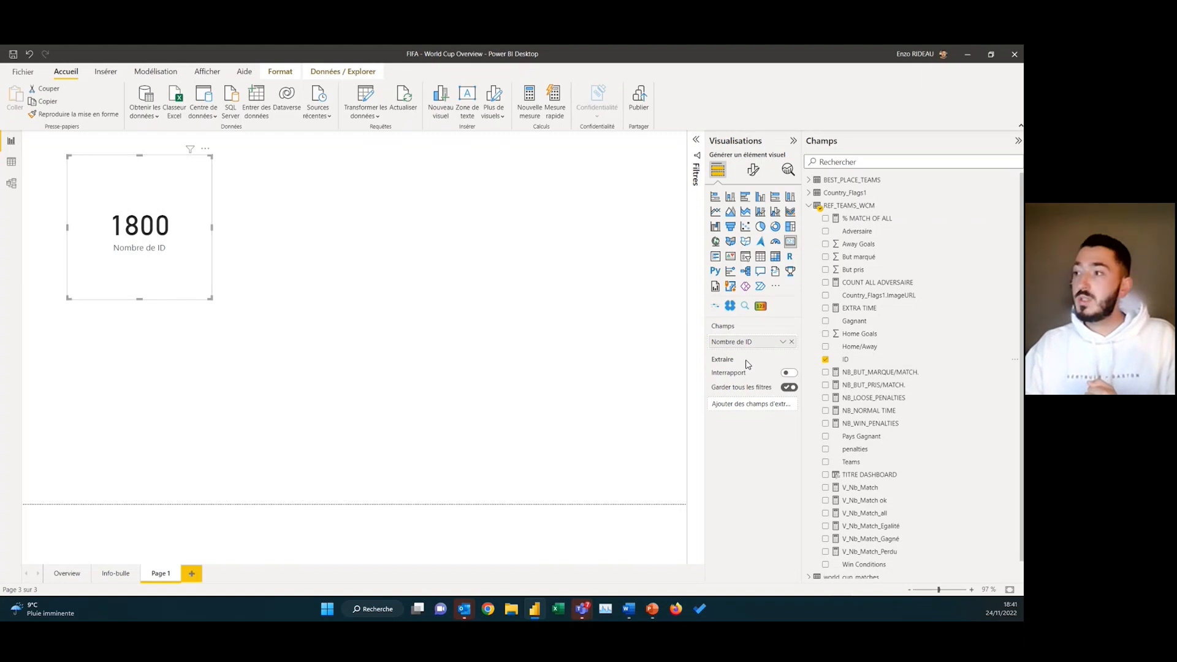
left_click(783, 342)
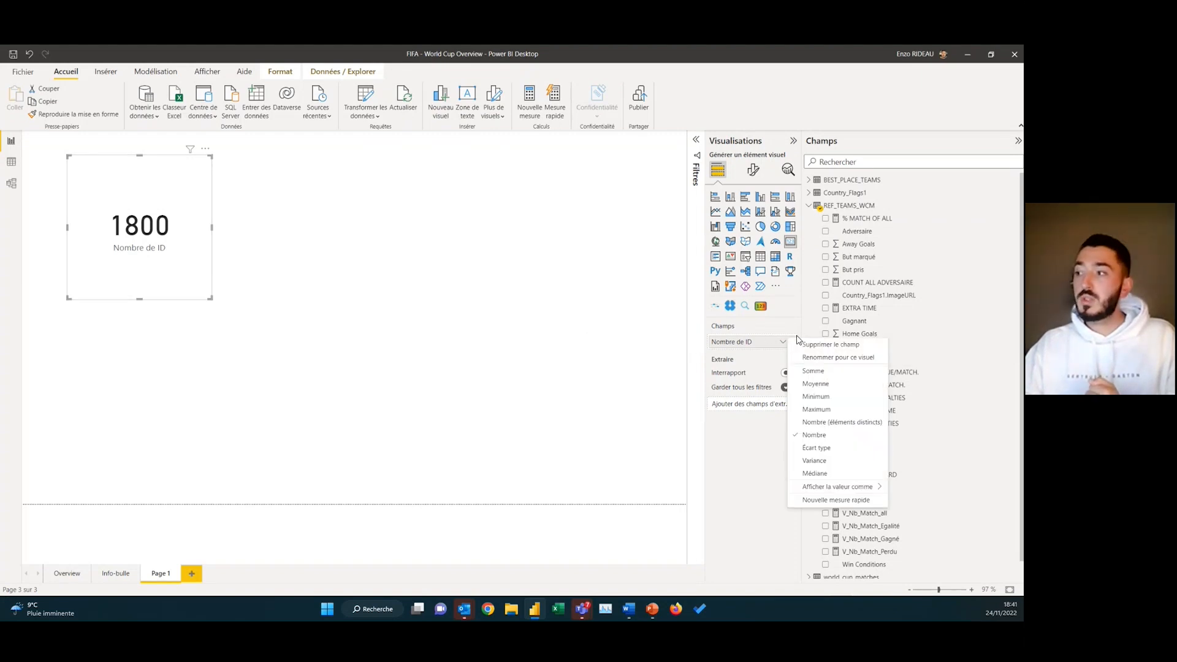
left_click(837, 424)
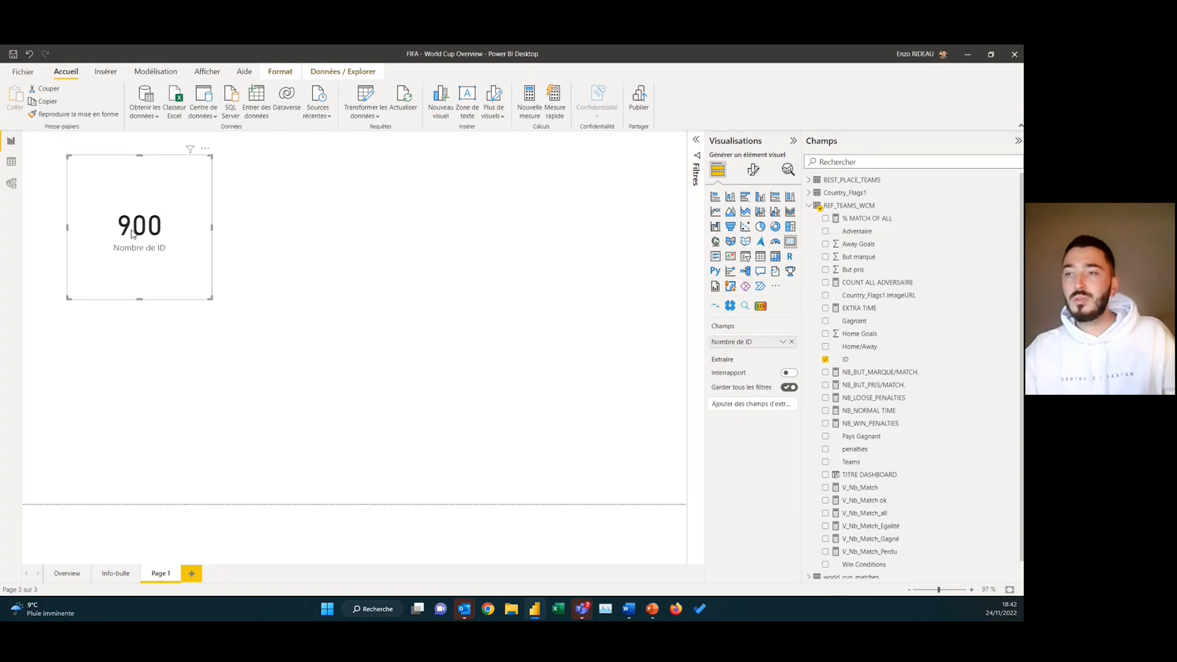
Move the card to the left edge of the page at mid-height and reduce its height
left_click_drag(133, 235, 89, 331)
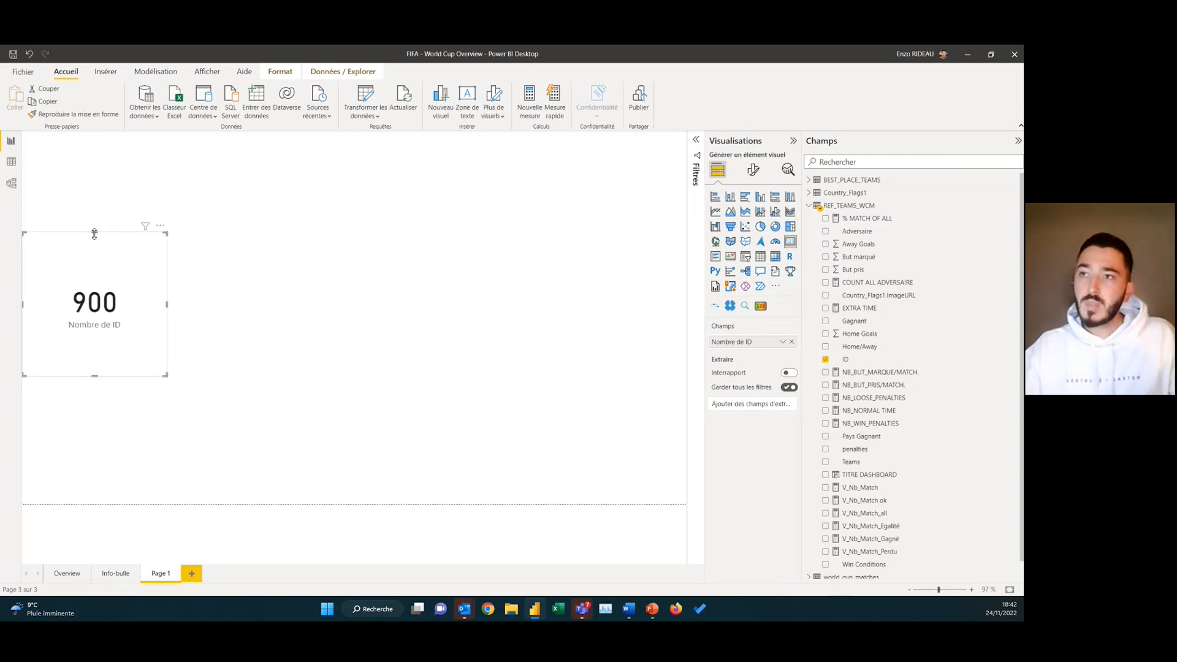
left_click_drag(93, 256, 94, 273)
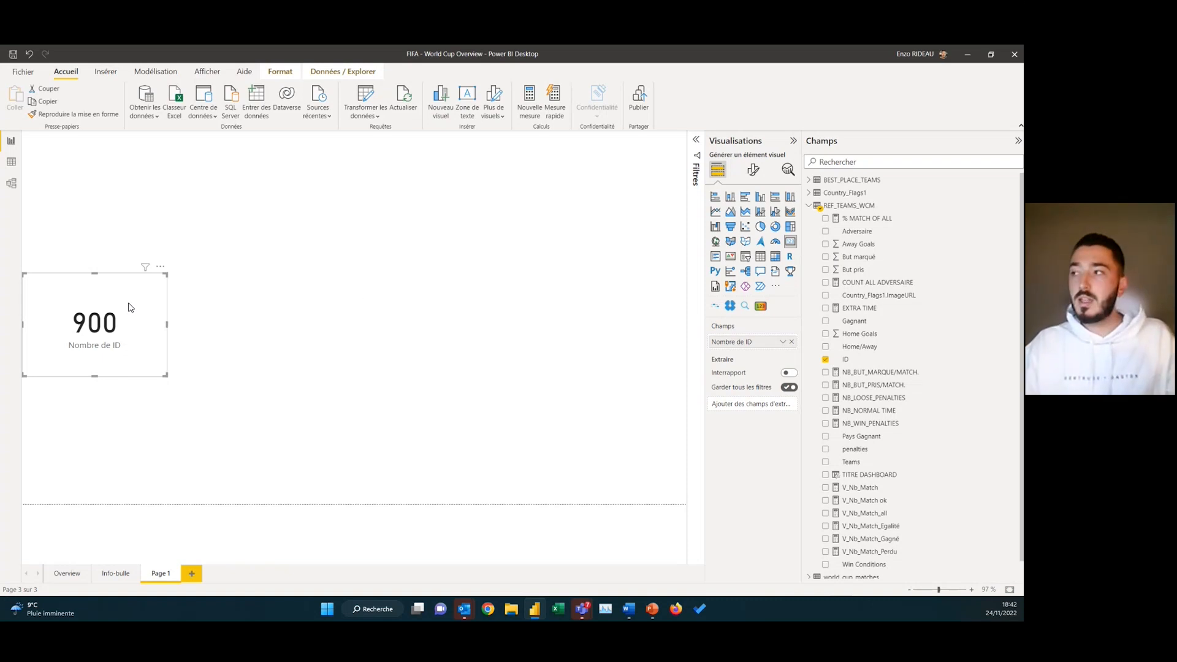
left_click(342, 296)
left_click(118, 320)
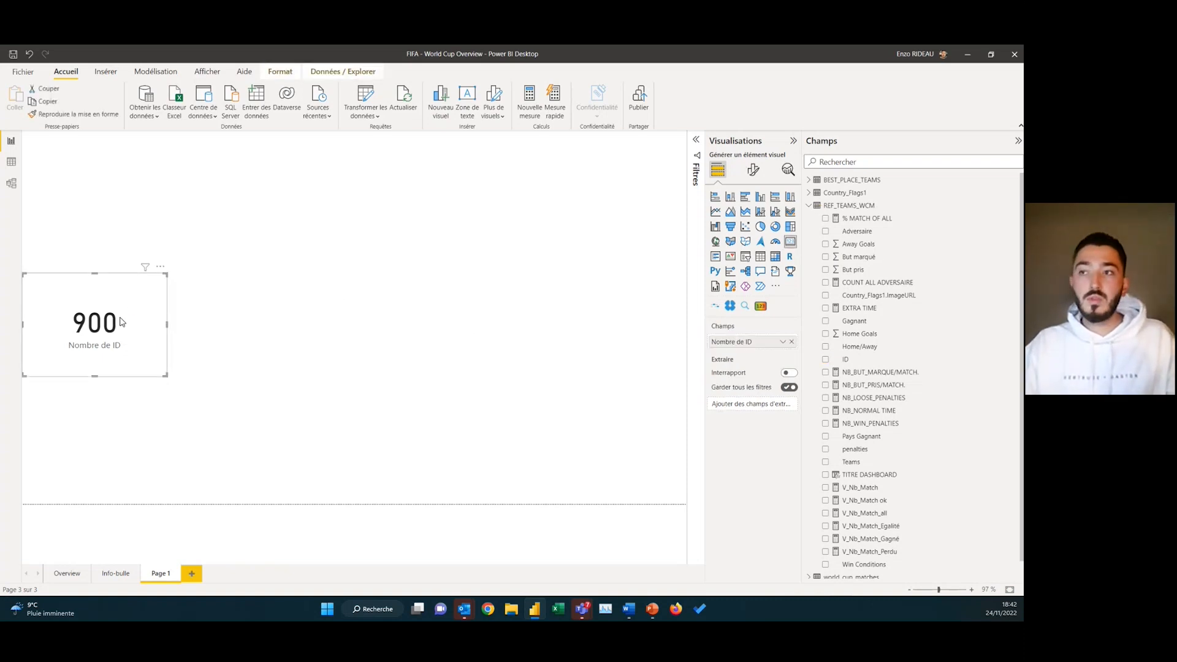
Add an empty slicer and place it near the upper right corner of the report page
left_click(486, 312)
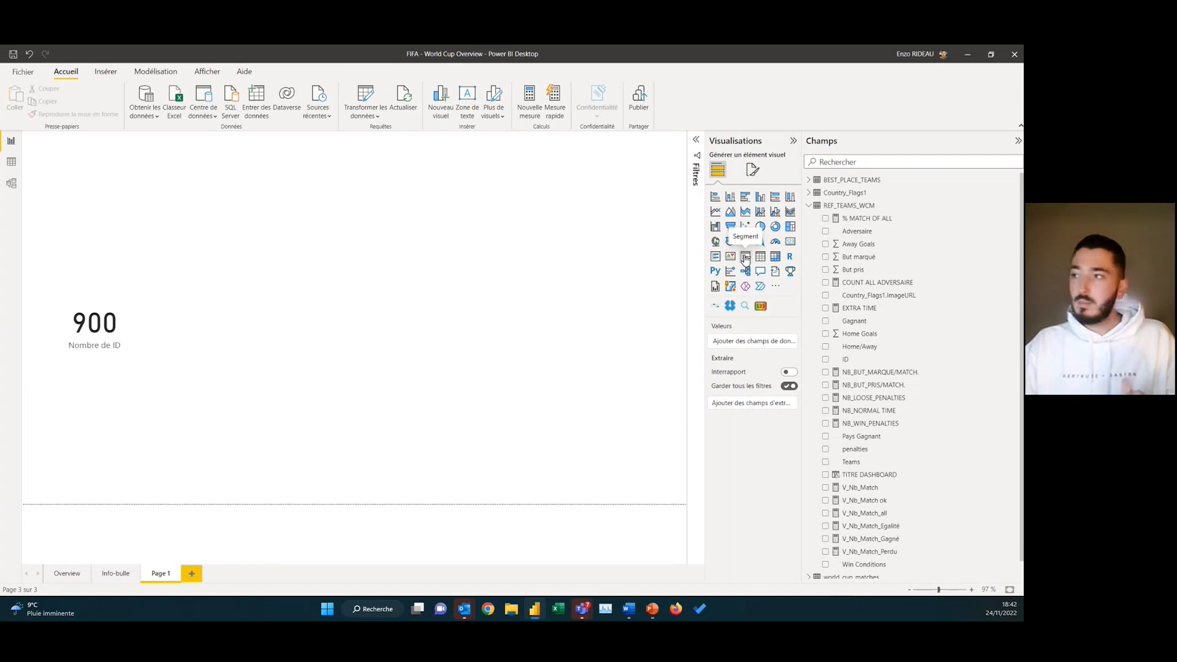
left_click(745, 257)
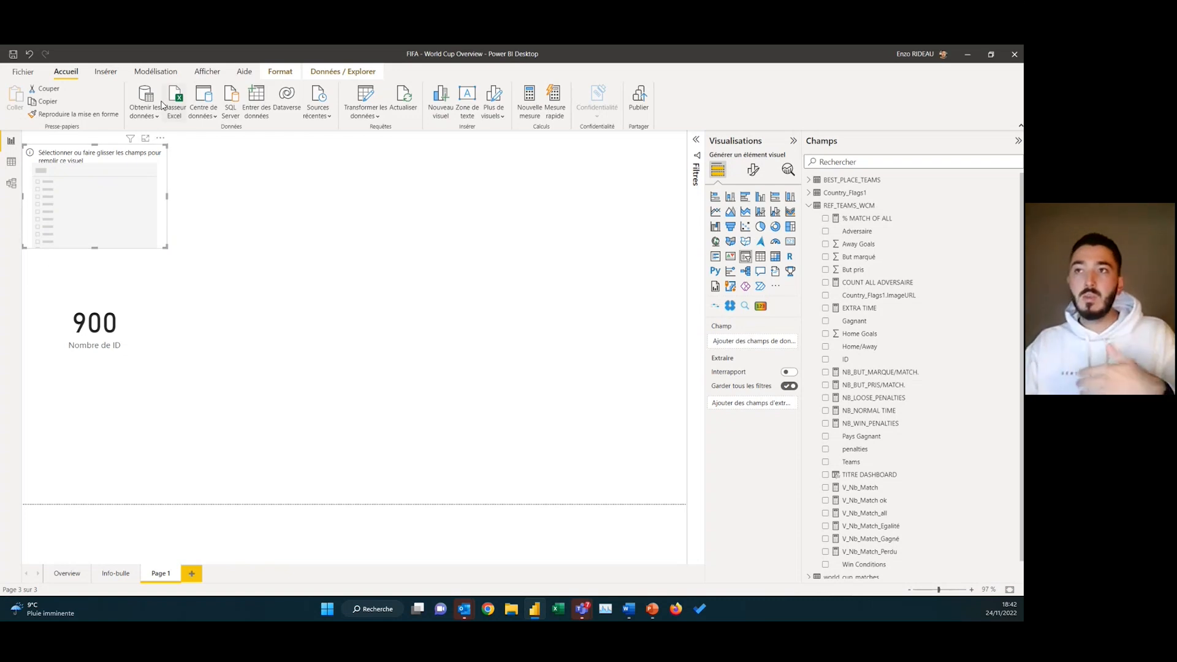
left_click_drag(132, 155, 675, 167)
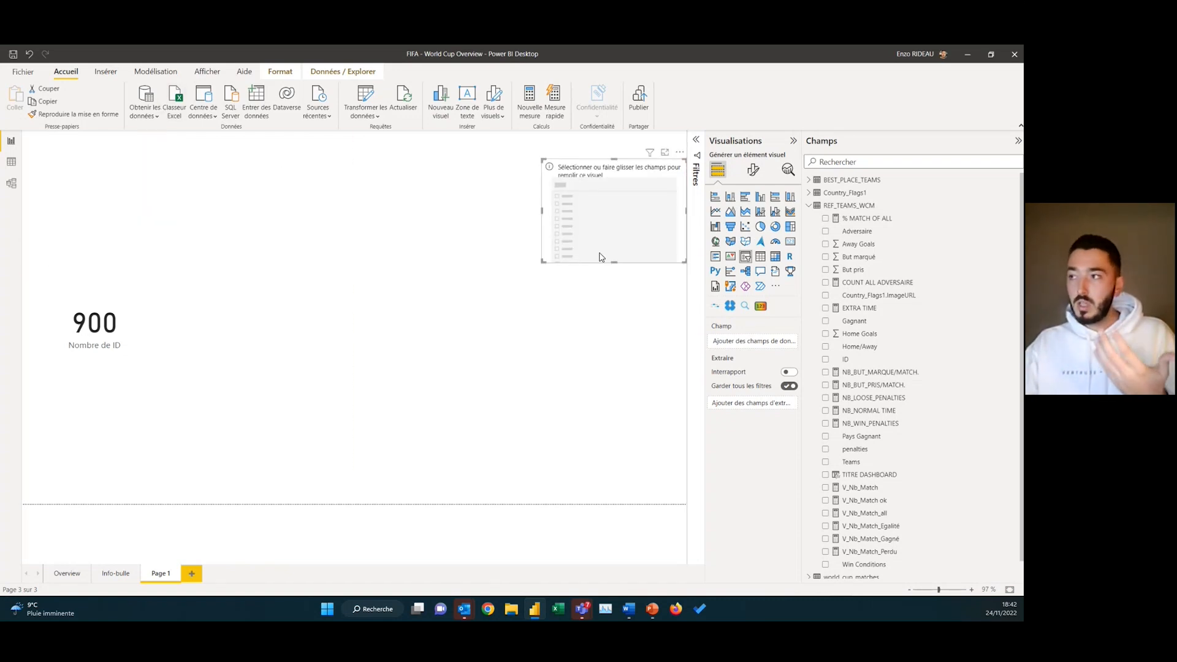
Stretch the empty slicer to the full height of the page and fill it with the Teams field from REF_TEAMS_WCM
left_click_drag(613, 262, 614, 503)
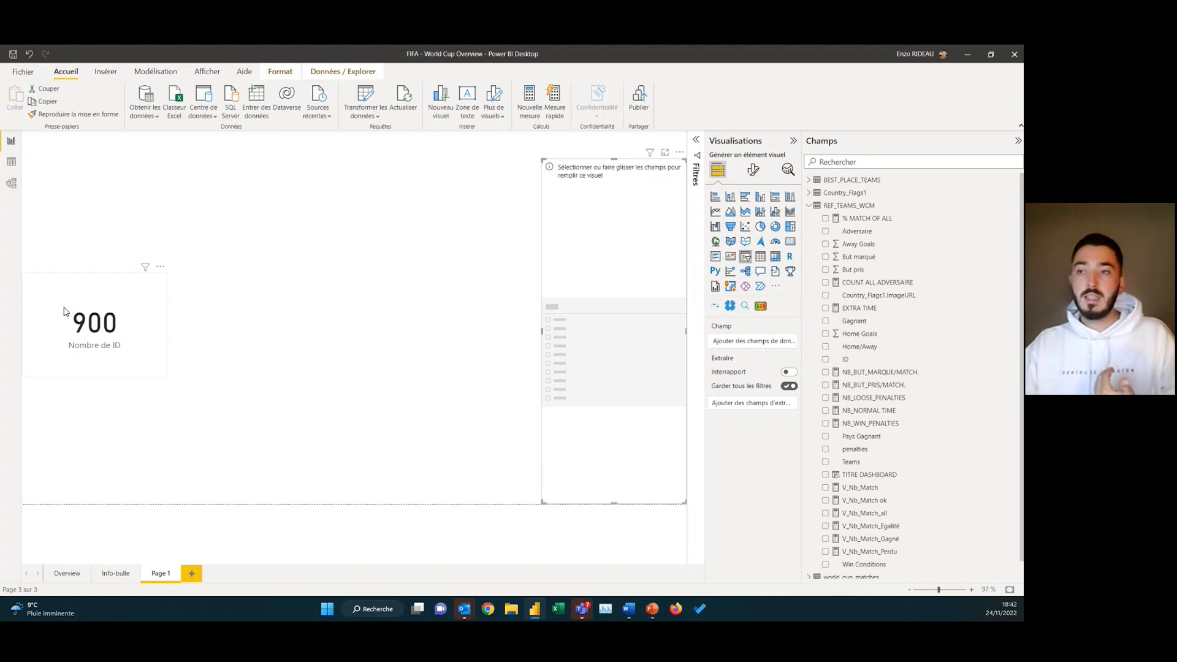
left_click_drag(614, 159, 614, 134)
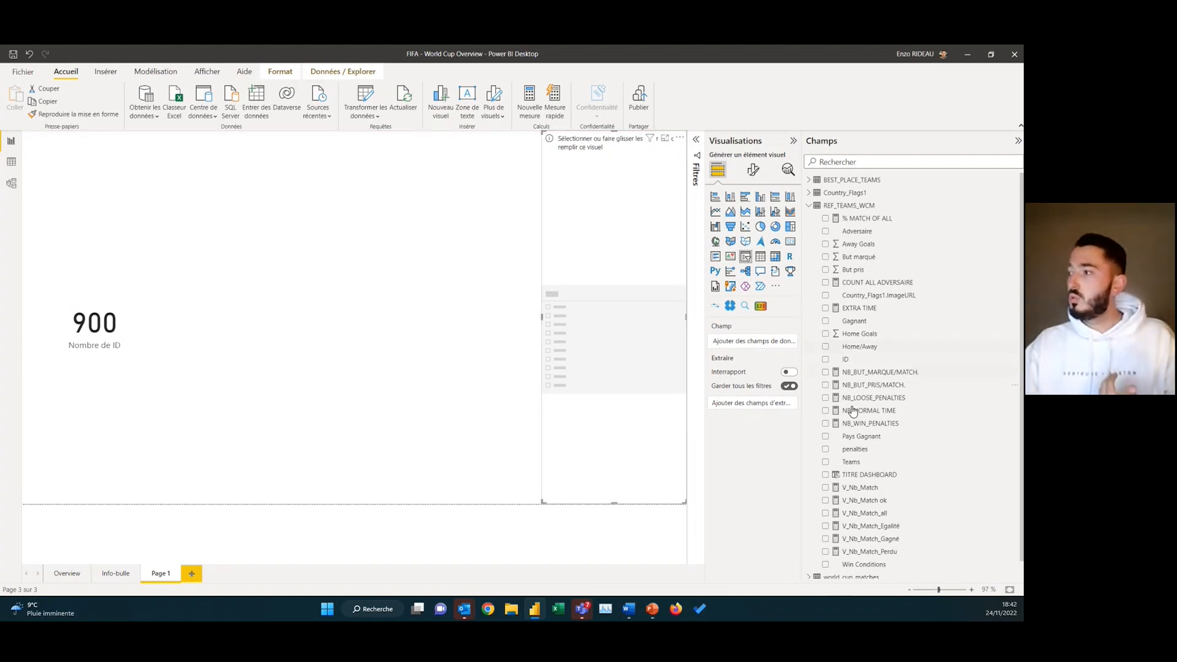
left_click(825, 464)
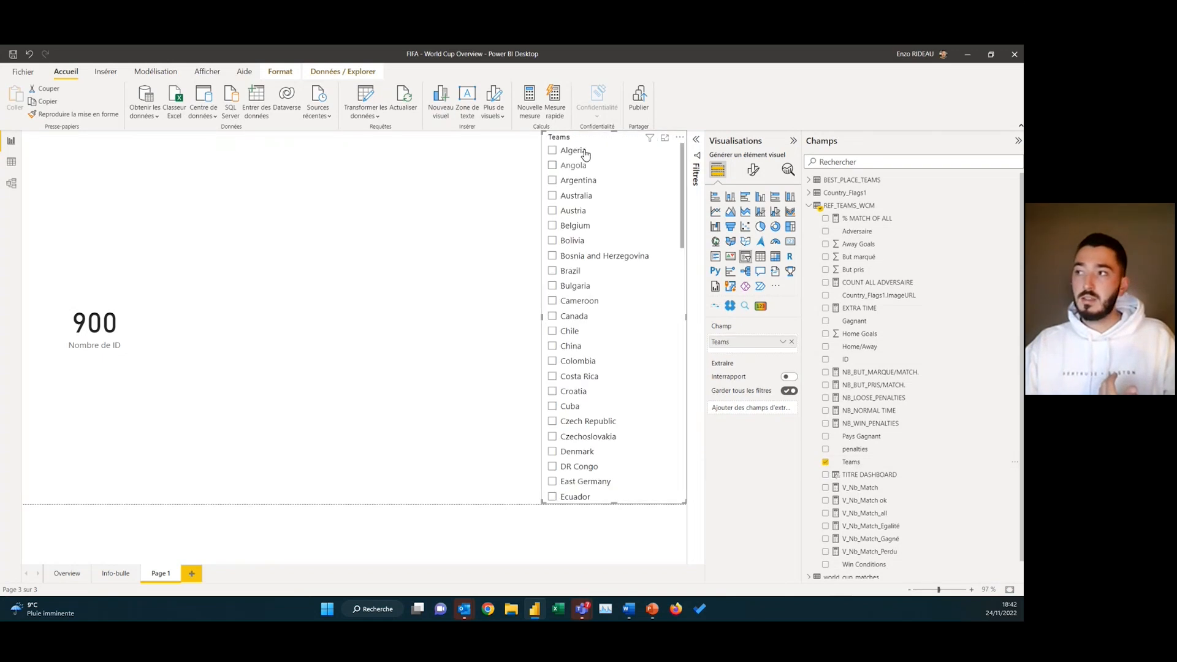
Check the card's match count for Brazil and for Cameroon by selecting each country in the Teams slicer
scroll(577, 282, "down", 5)
scroll(604, 368, "up", 5)
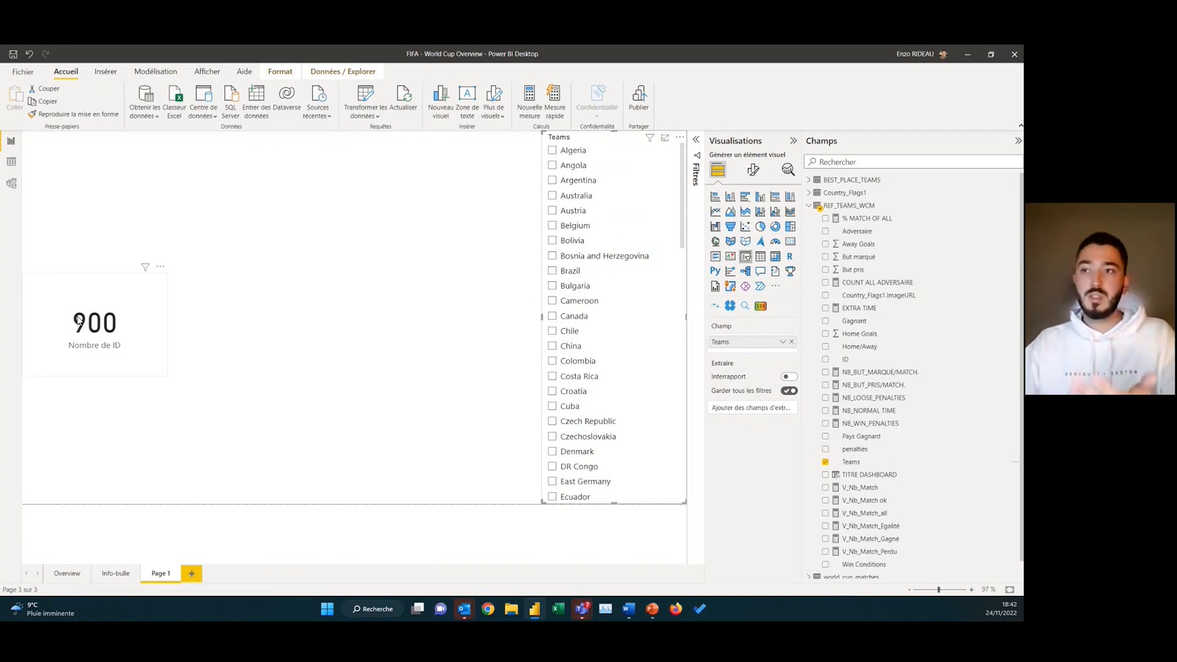
left_click(551, 271)
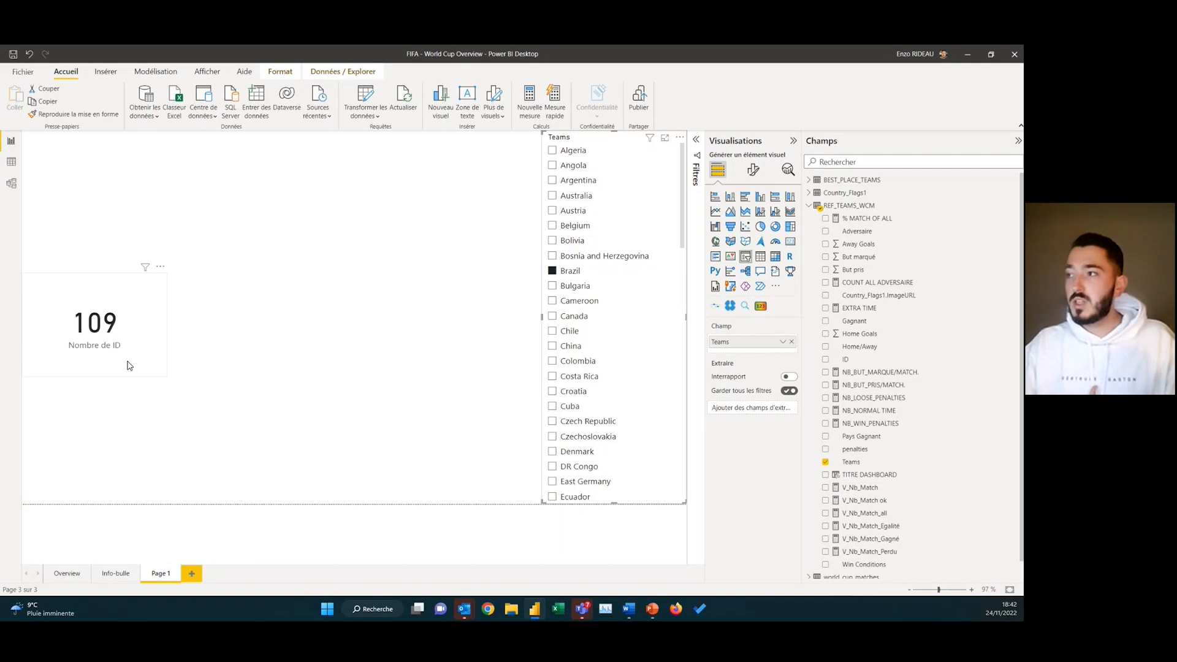
left_click(551, 301)
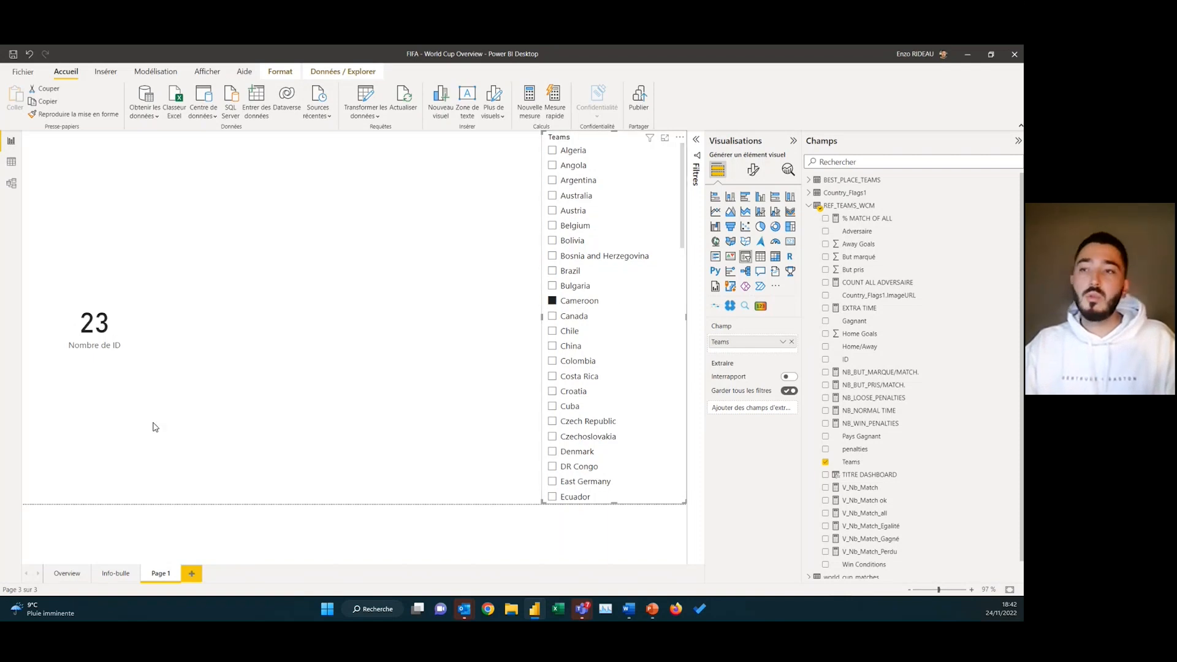
Enable search in the Teams slicer, search for France and filter the page to that team
left_click(679, 137)
left_click(714, 151)
left_click(577, 150)
type("France")
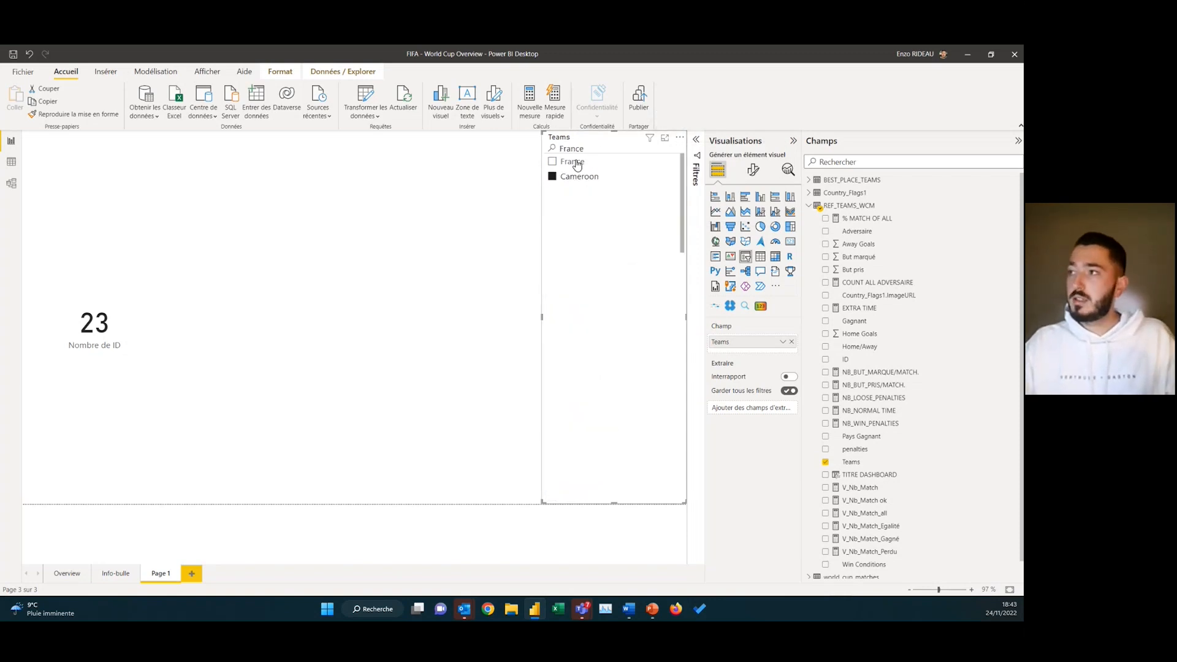
left_click(576, 163)
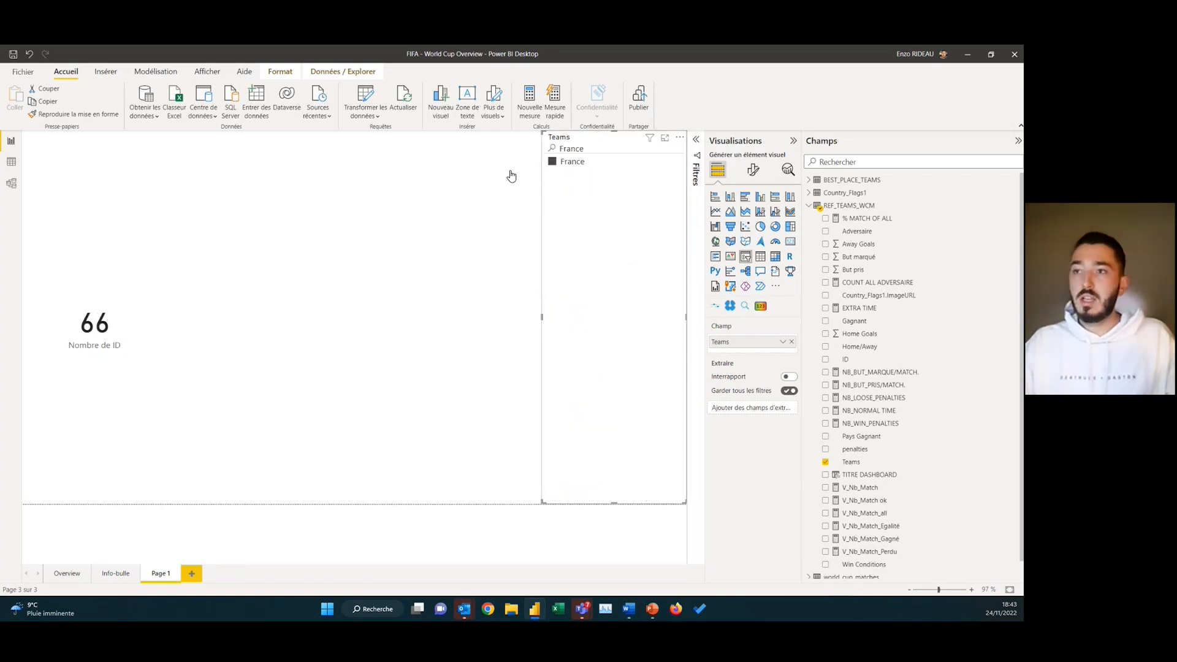
Move the ID count card slightly higher along the left edge of the report page
left_click(63, 337)
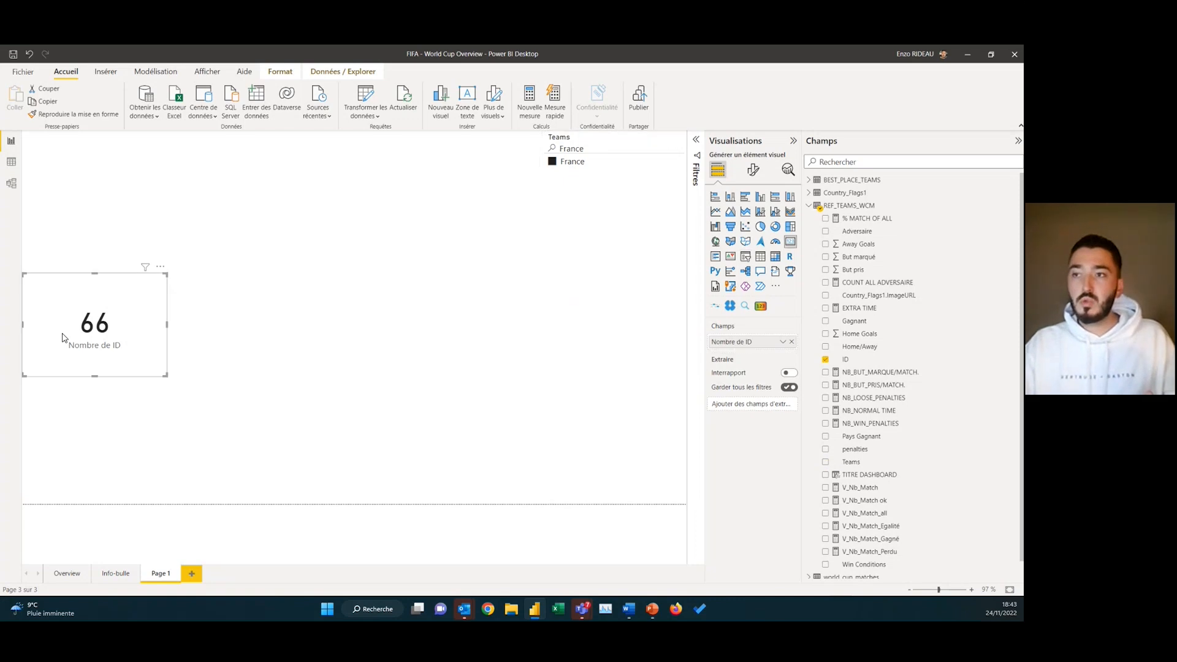
left_click_drag(111, 333, 110, 311)
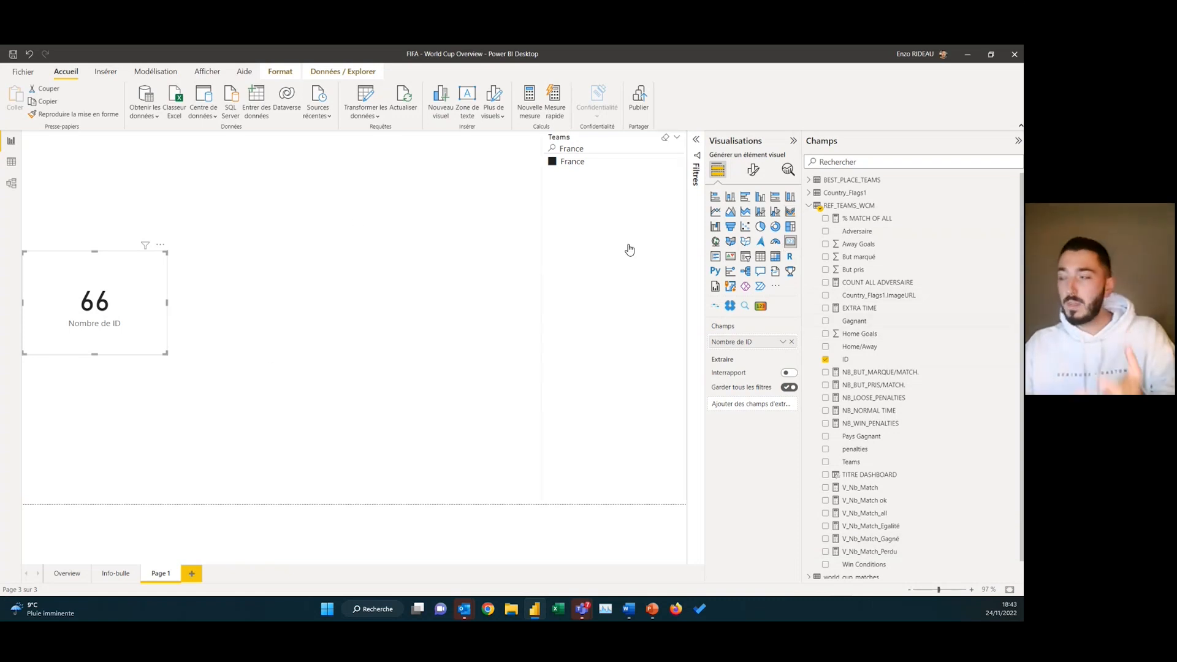
left_click(214, 323)
left_click(126, 305)
left_click(270, 288)
left_click(118, 305)
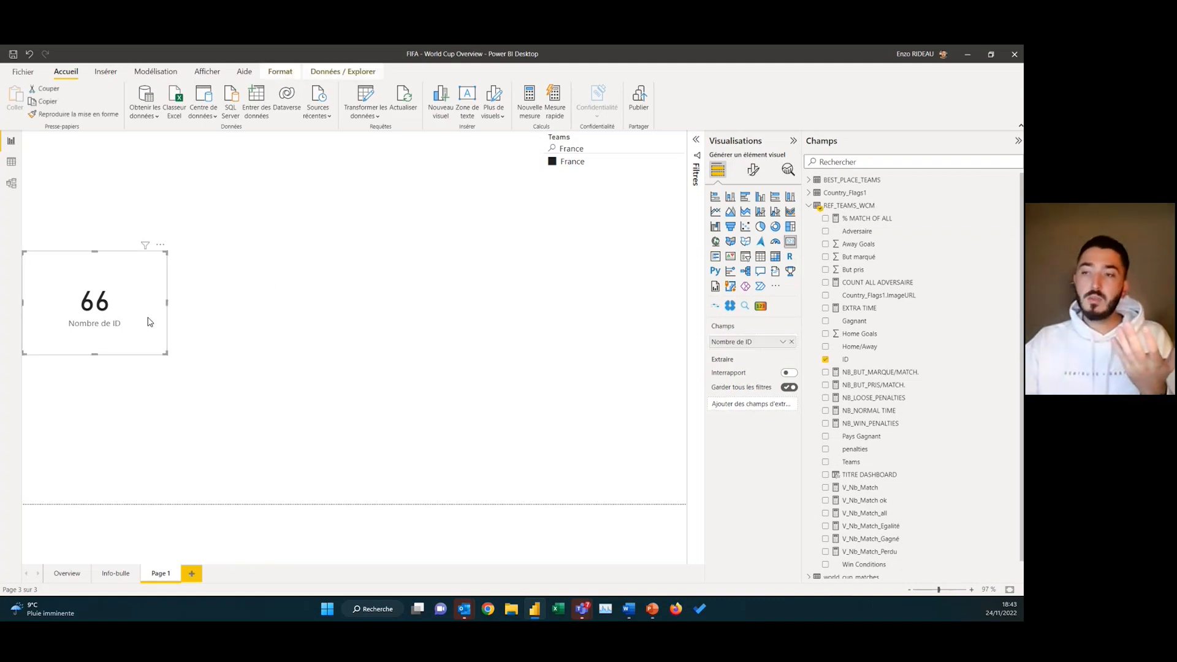
Compare the card's count with and without the France filter, leaving France selected in the slicer
left_click(552, 161)
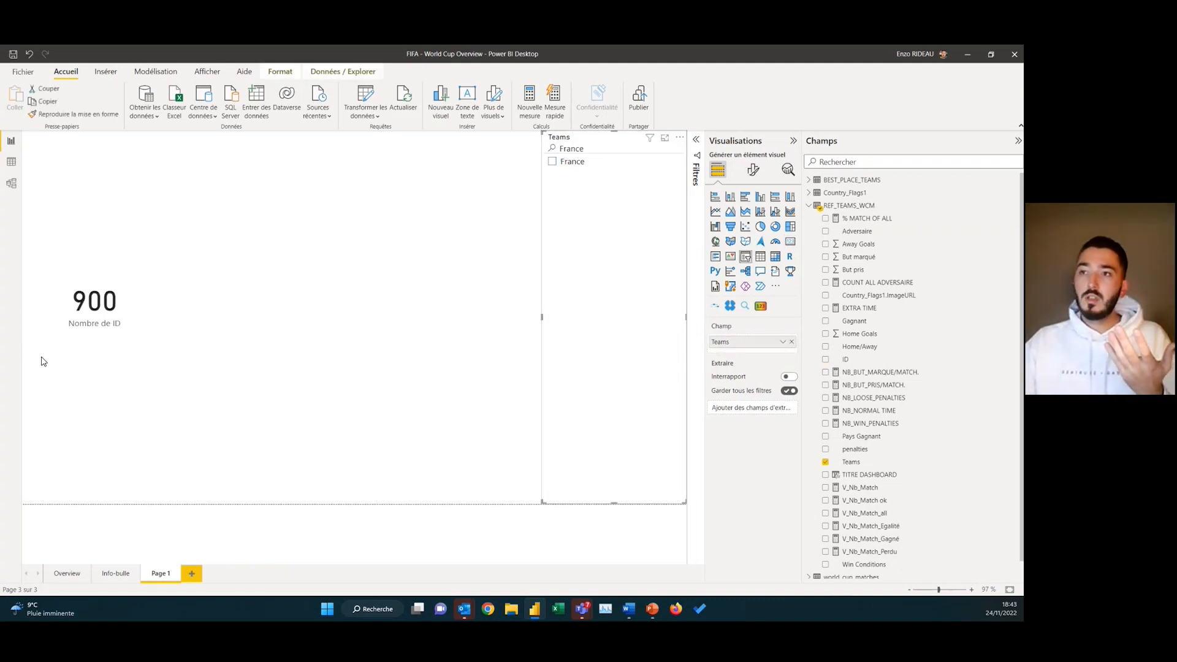
left_click(139, 331)
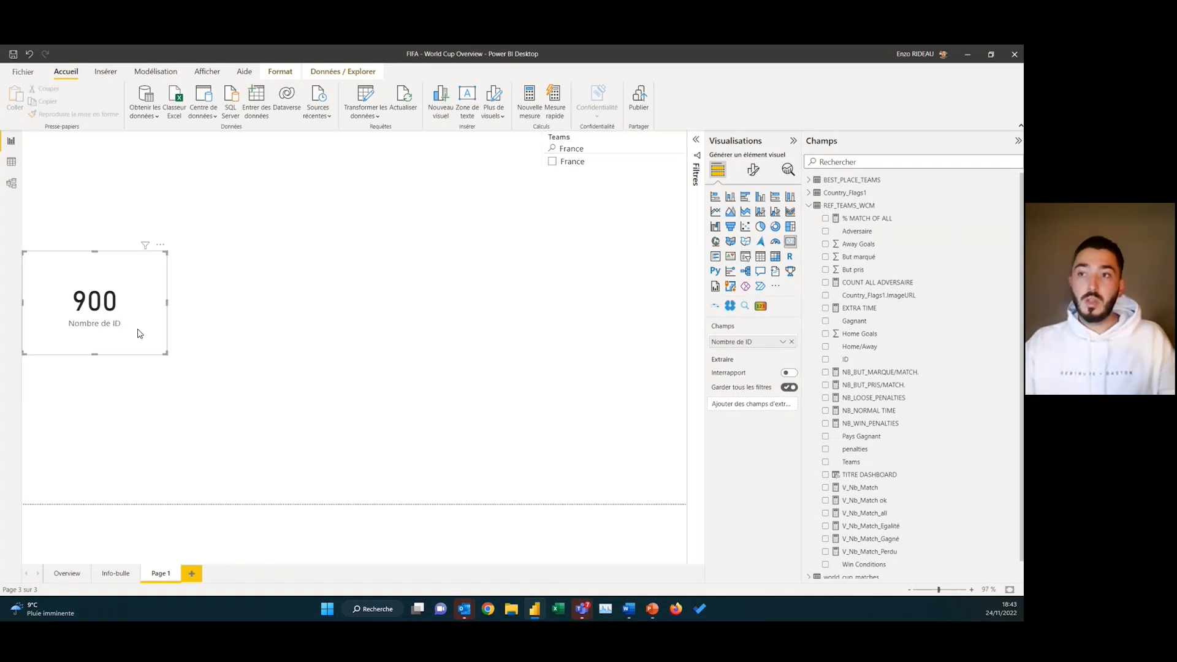
left_click(552, 163)
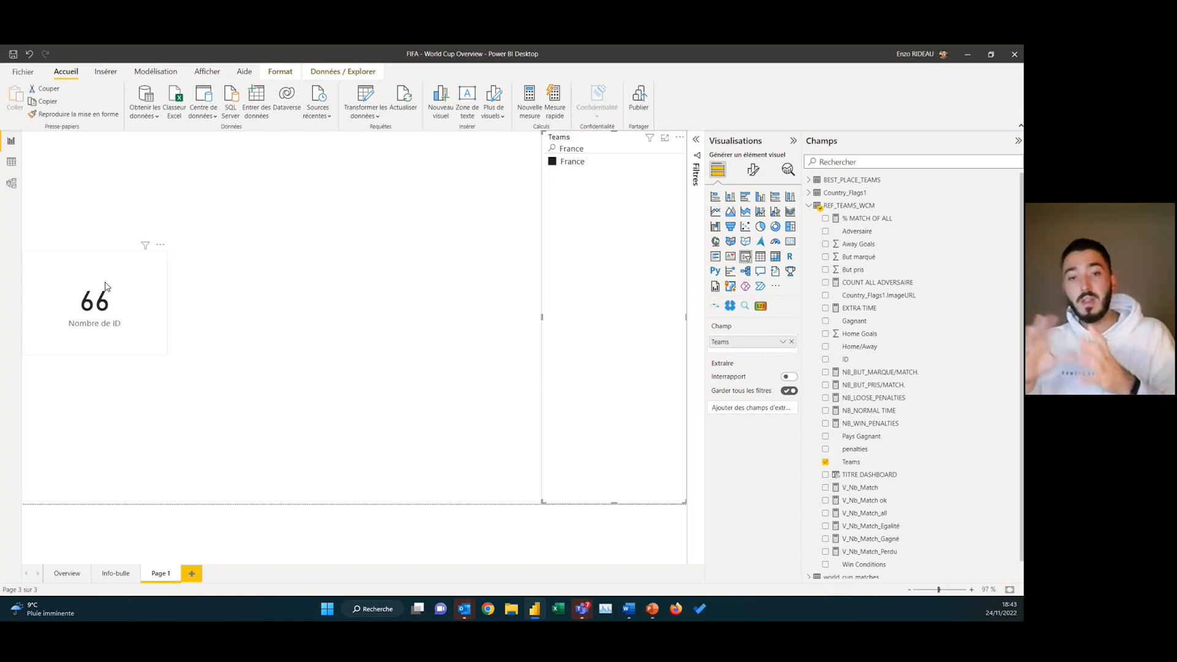
left_click(551, 161)
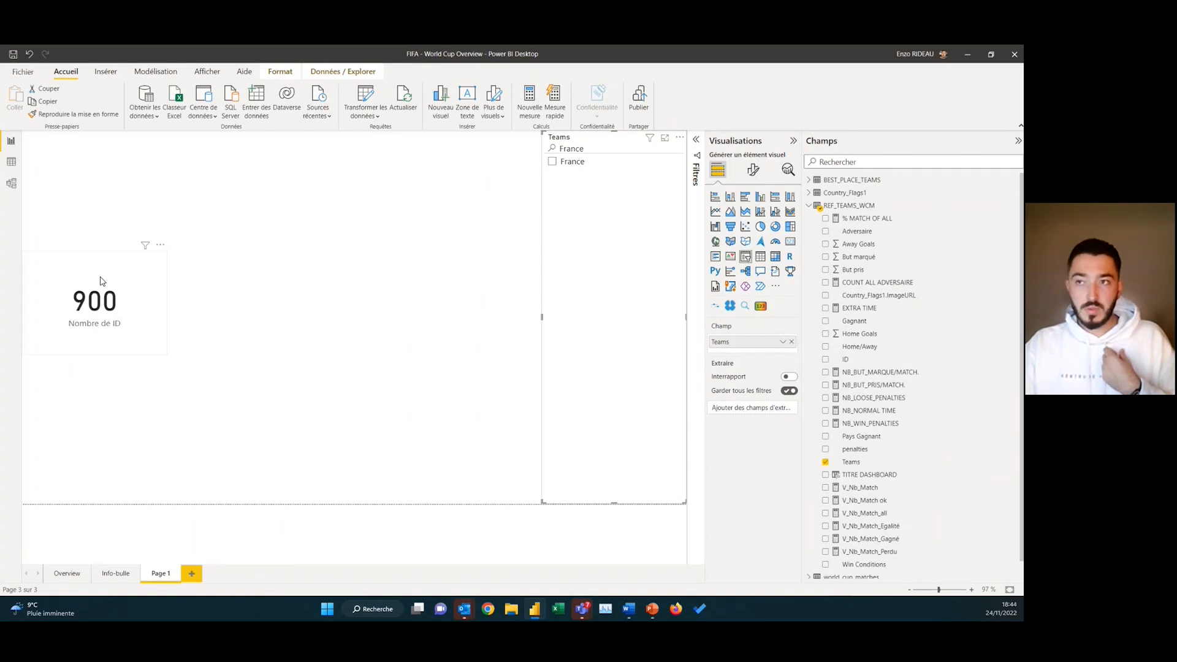
left_click(570, 163)
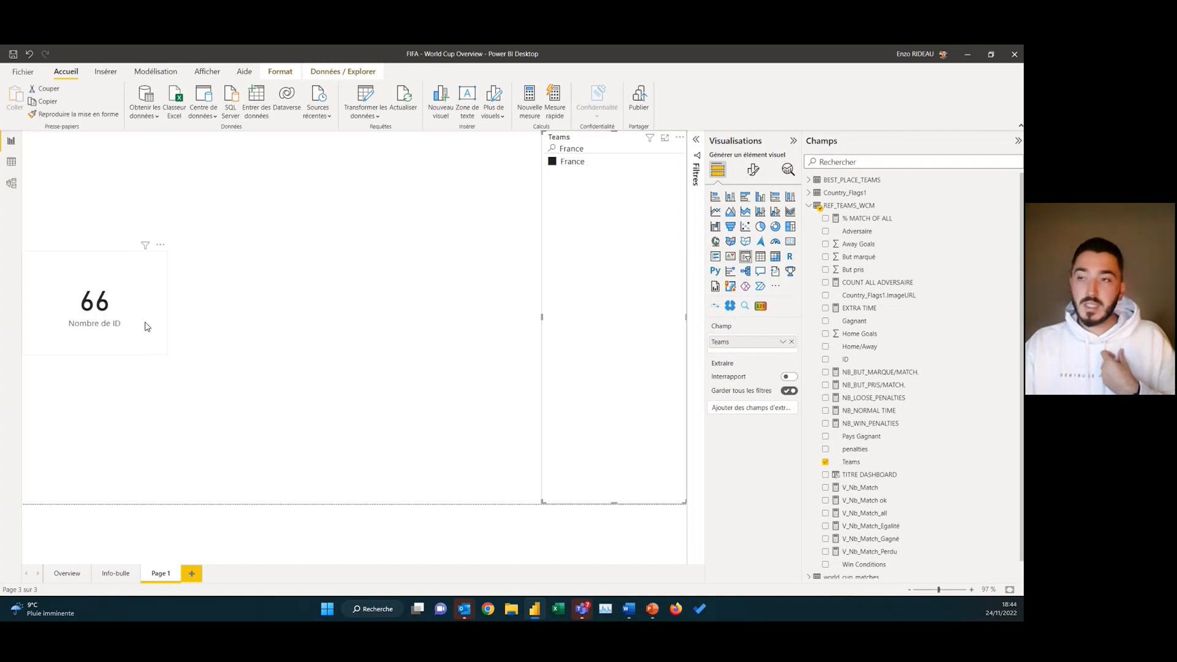
Start a new measure in the REF_TEAMS_WCM table
left_click(184, 324)
right_click(830, 208)
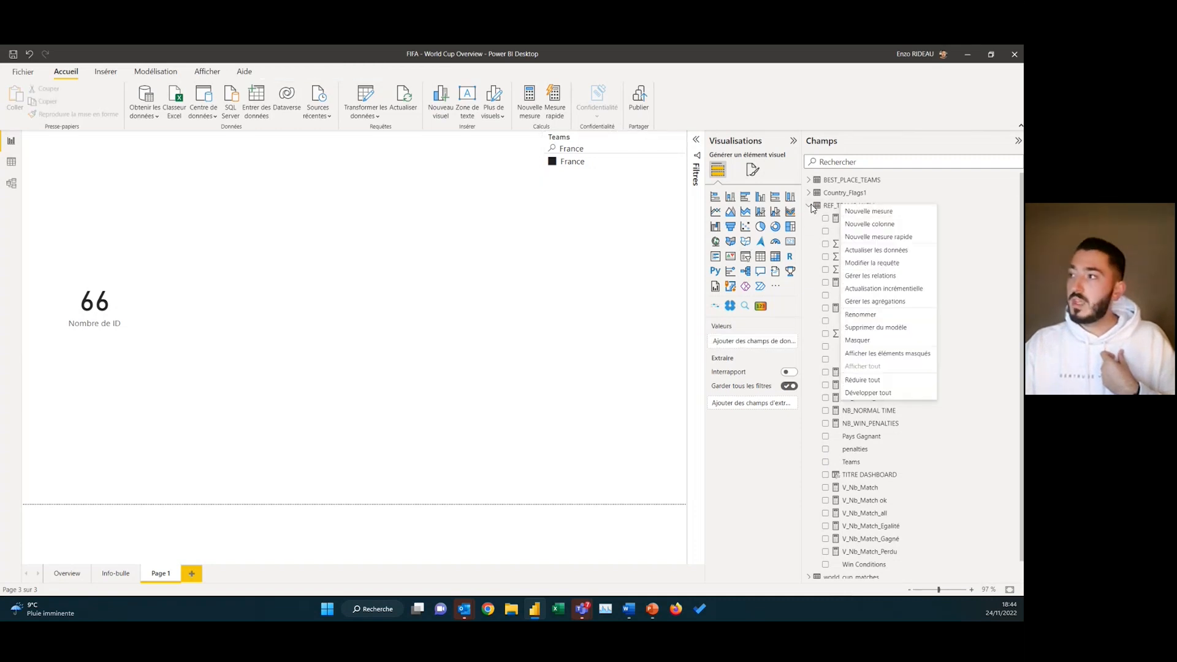
left_click(820, 206)
right_click(820, 206)
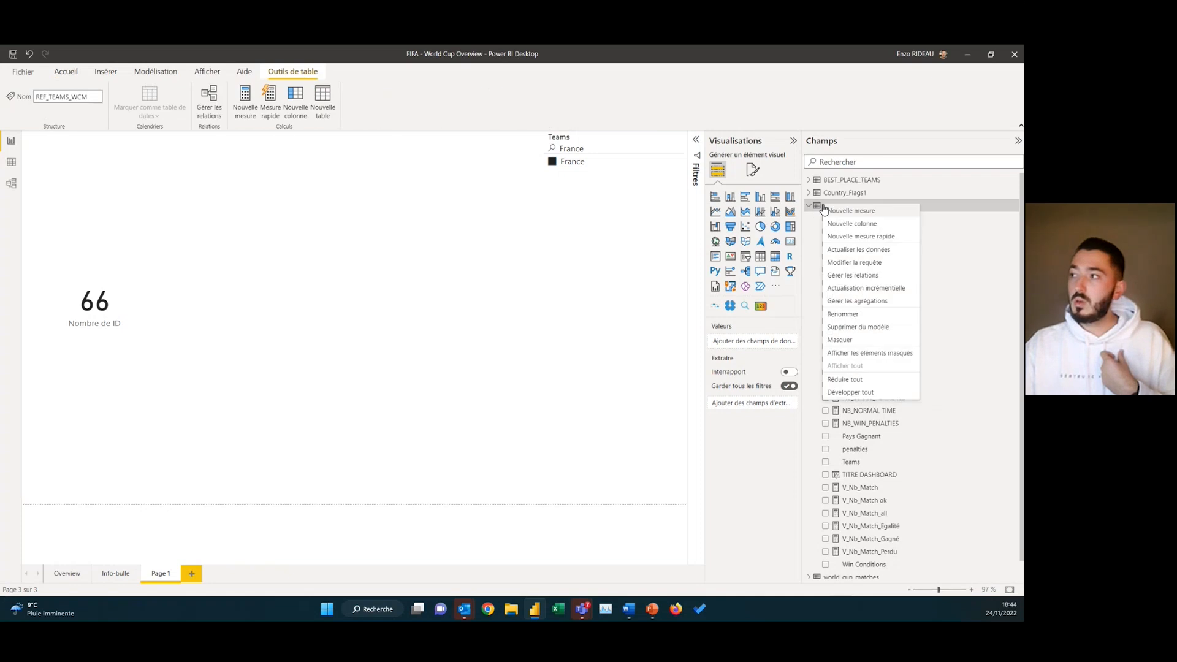
left_click(852, 211)
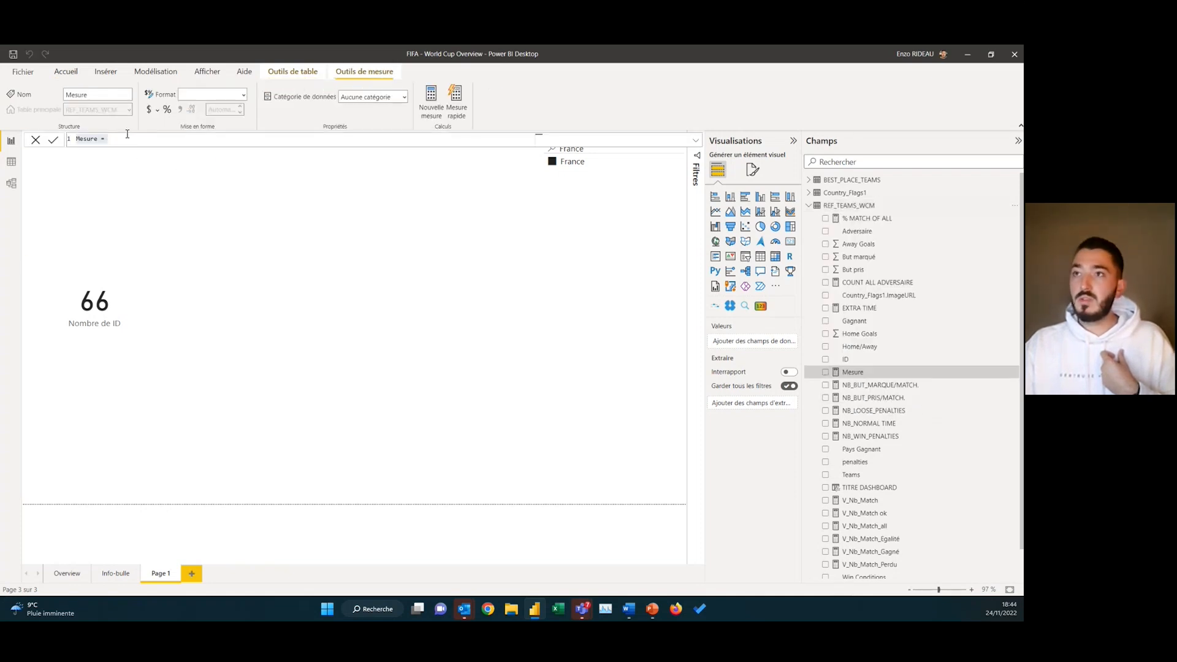
Name the new measure TEK_LIVE NB MATCH in its formula
double_click(81, 140)
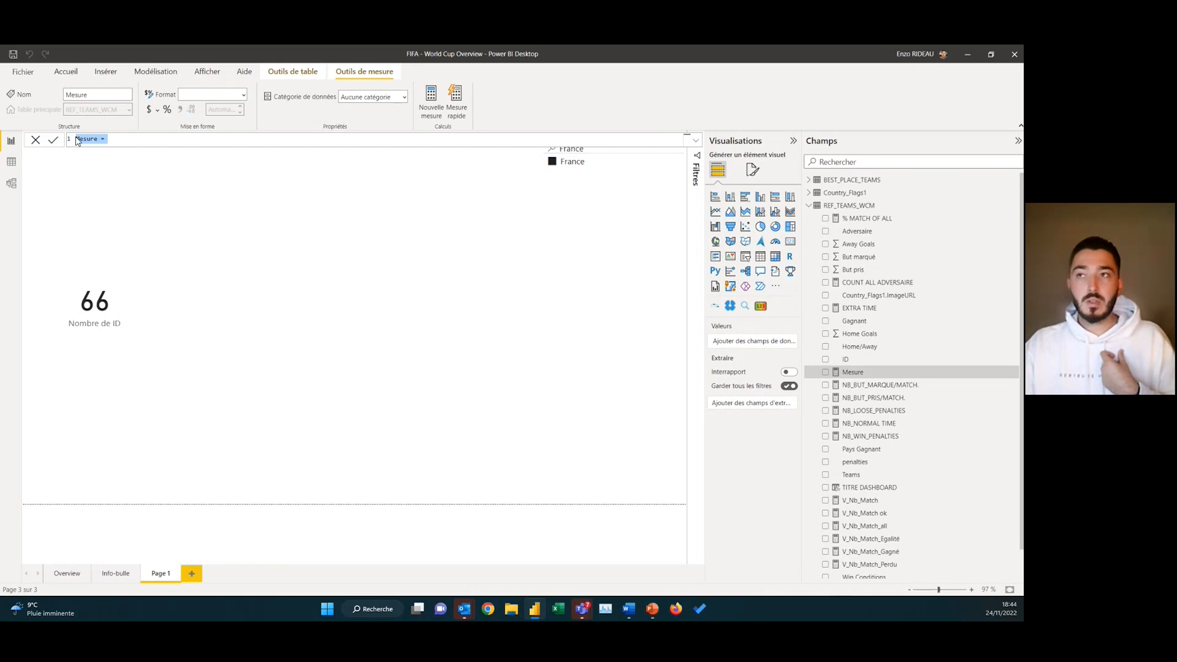
double_click(83, 139)
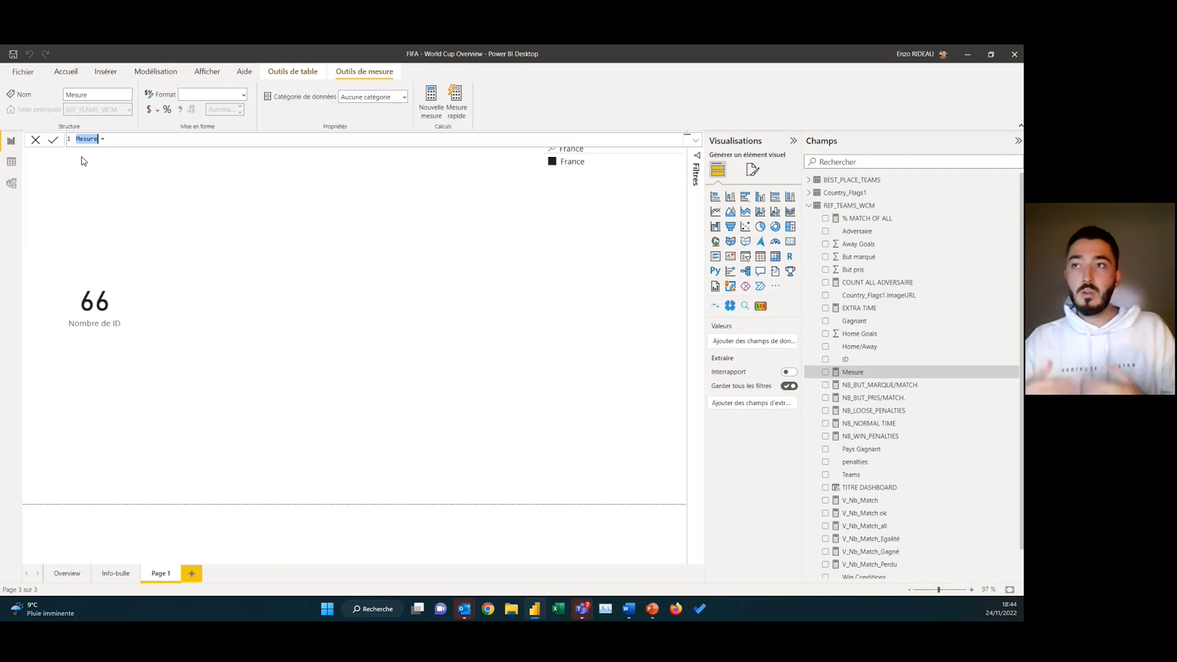
key("BackSpace")
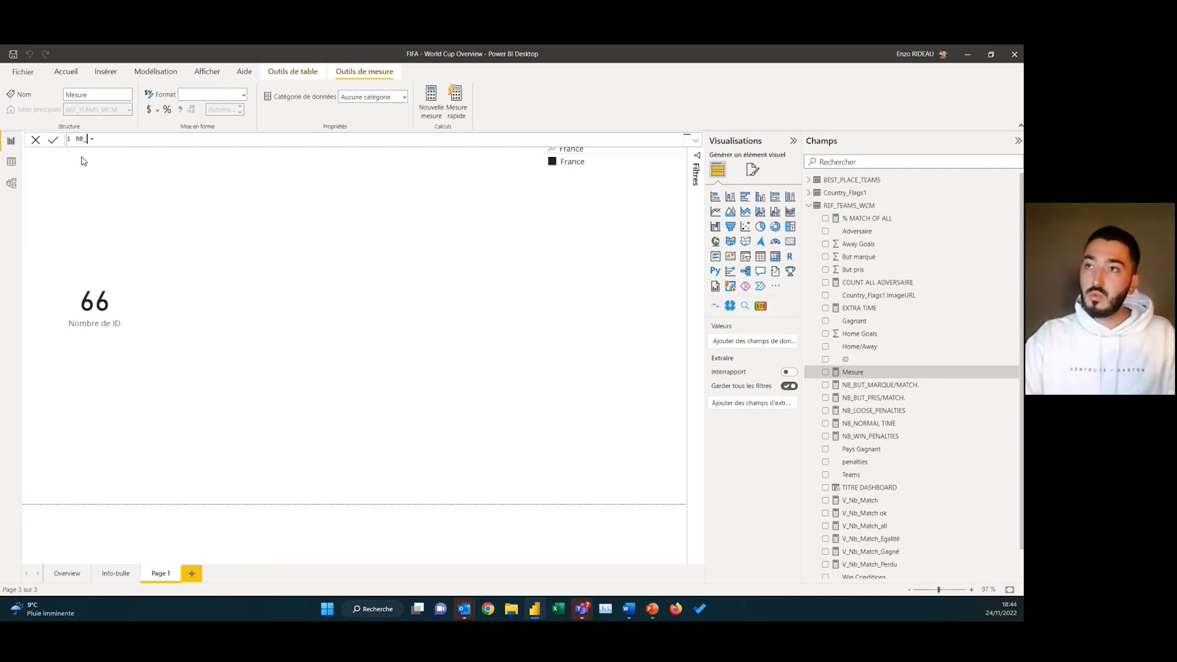
type("tek")
key("BackSpace")
key("BackSpace")
key("BackSpace")
type("TEK_LIVE NB MATCH")
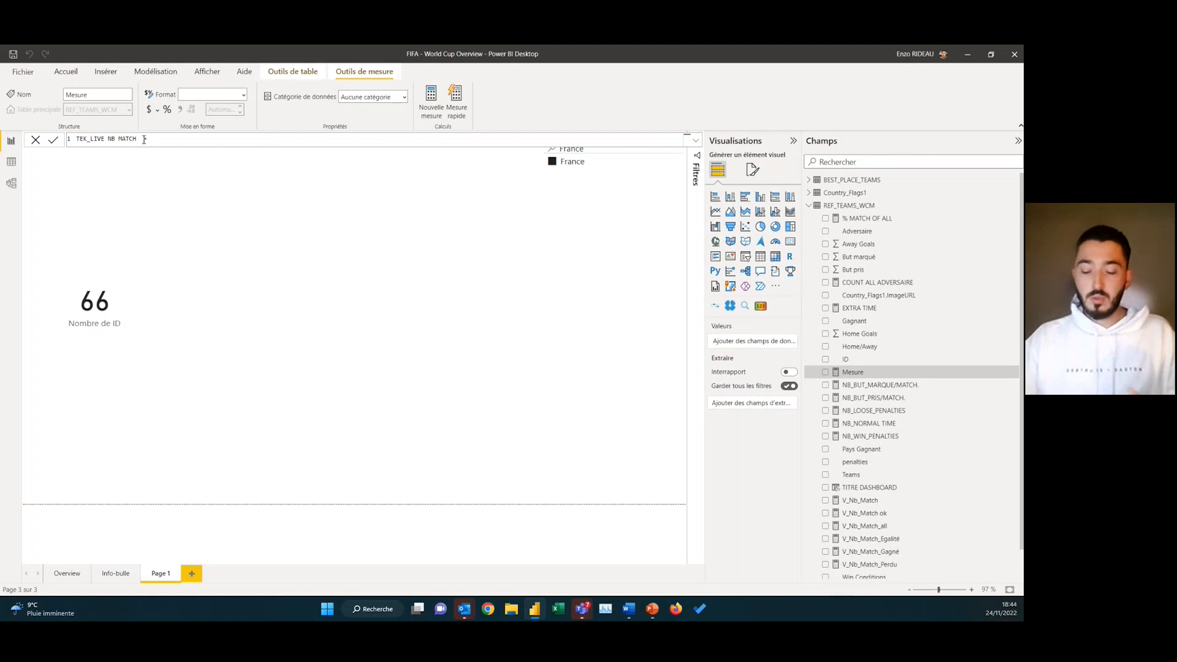
left_click(202, 136)
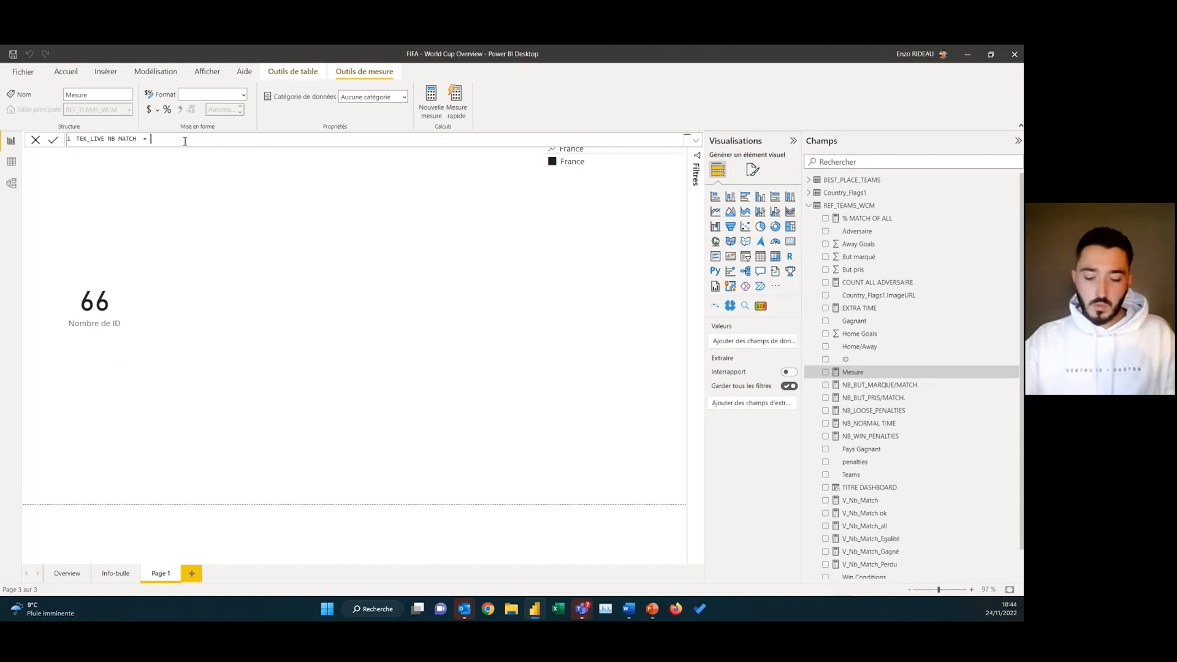
Define the TEK_LIVE NB MATCH measure as DISTINCTCOUNT(REF_TEAMS_WCM[ID]) and commit the formula
type("DIST")
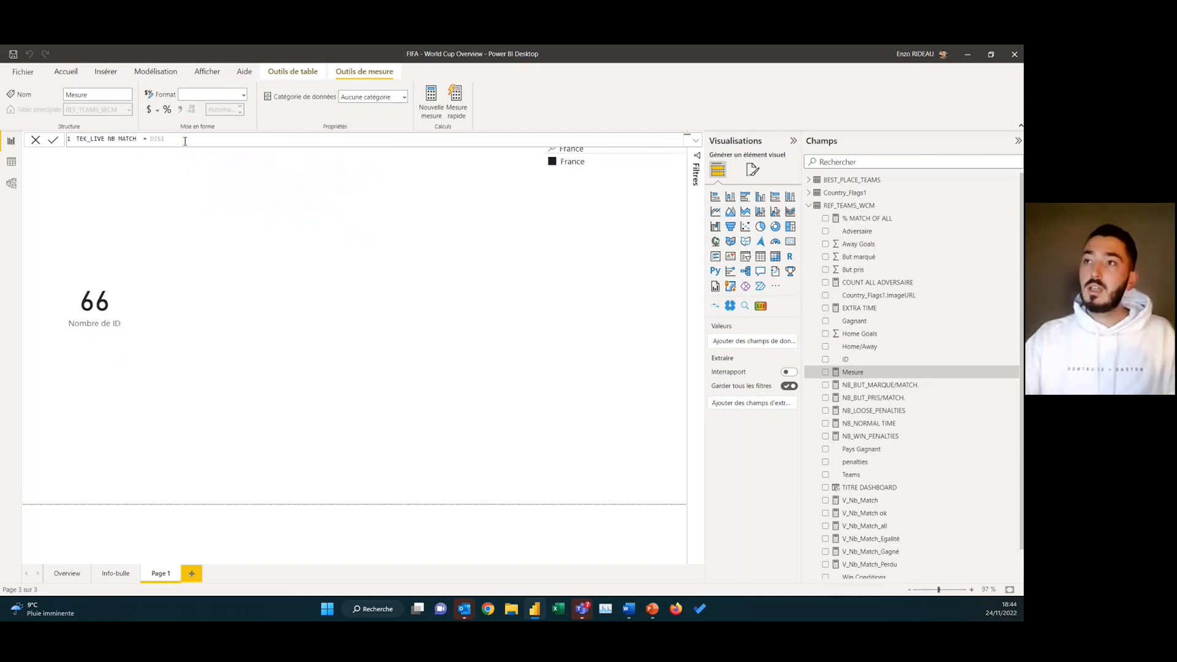
key("Down")
key("Tab")
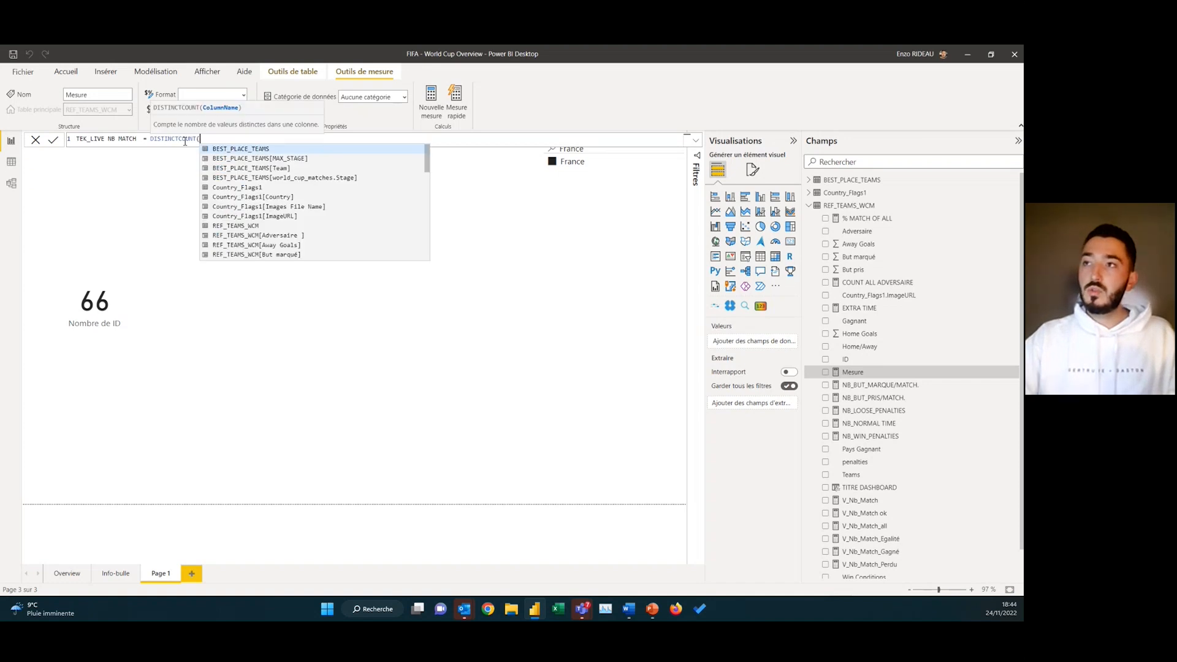
type("T")
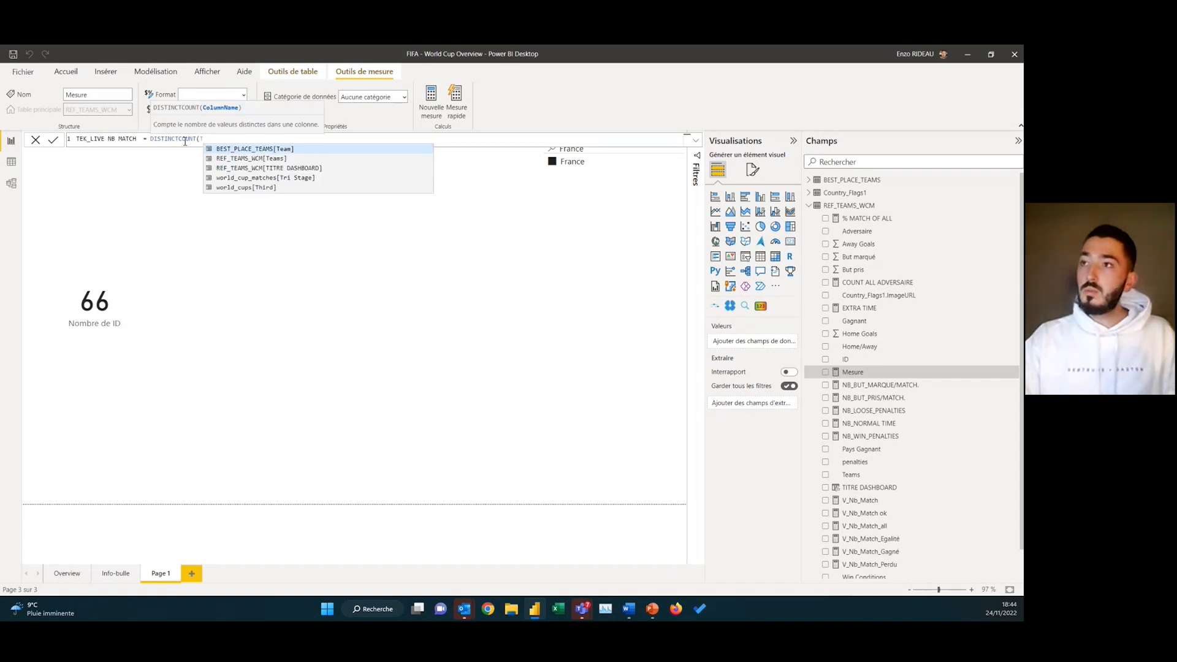
key("BackSpace")
type("ID")
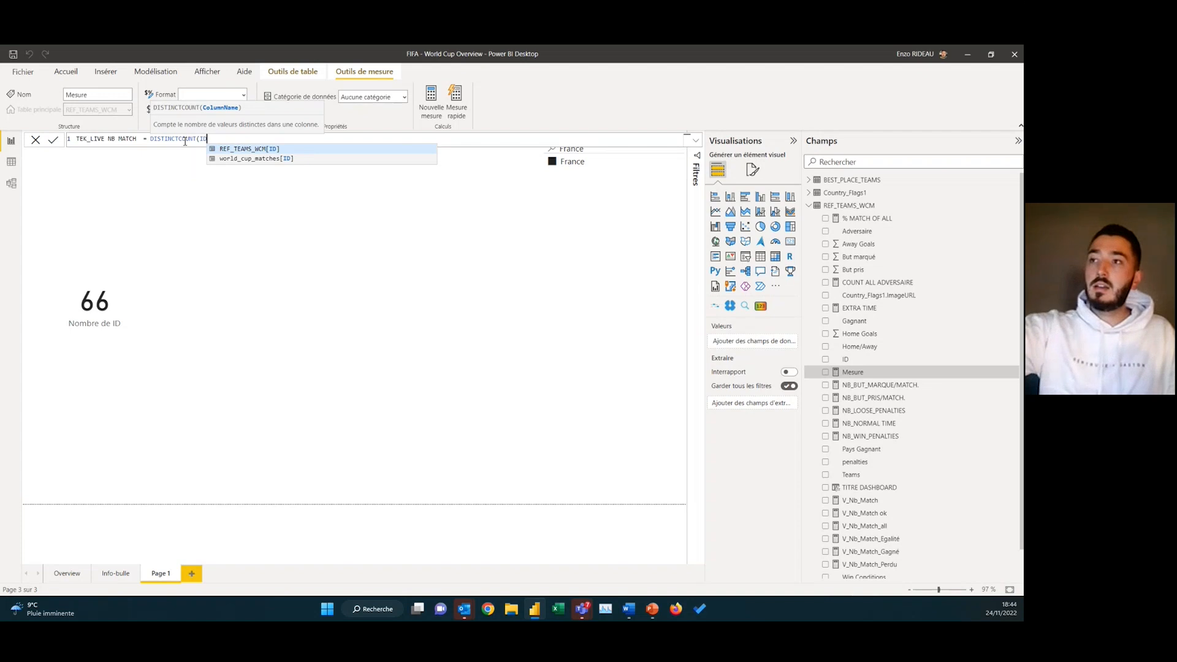
left_click(256, 151)
type(")")
left_click(52, 140)
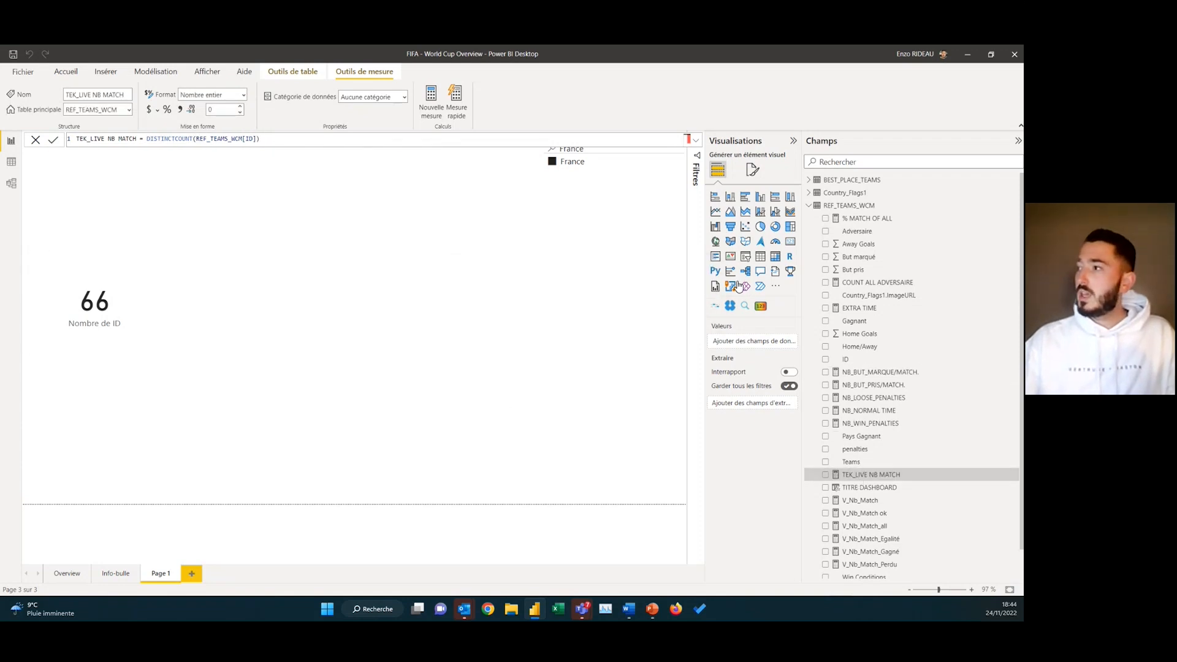
Add a card visual showing TEK_LIVE NB MATCH and reduce its height so it sits above the Nombre de ID card
left_click(790, 242)
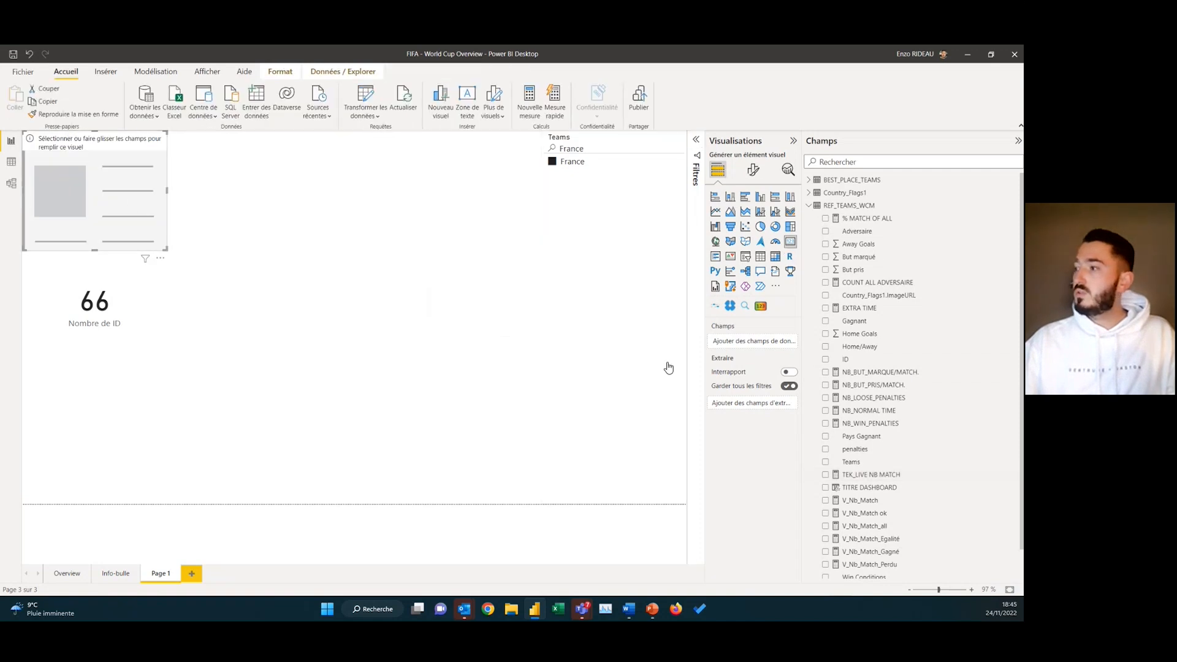
left_click(825, 476)
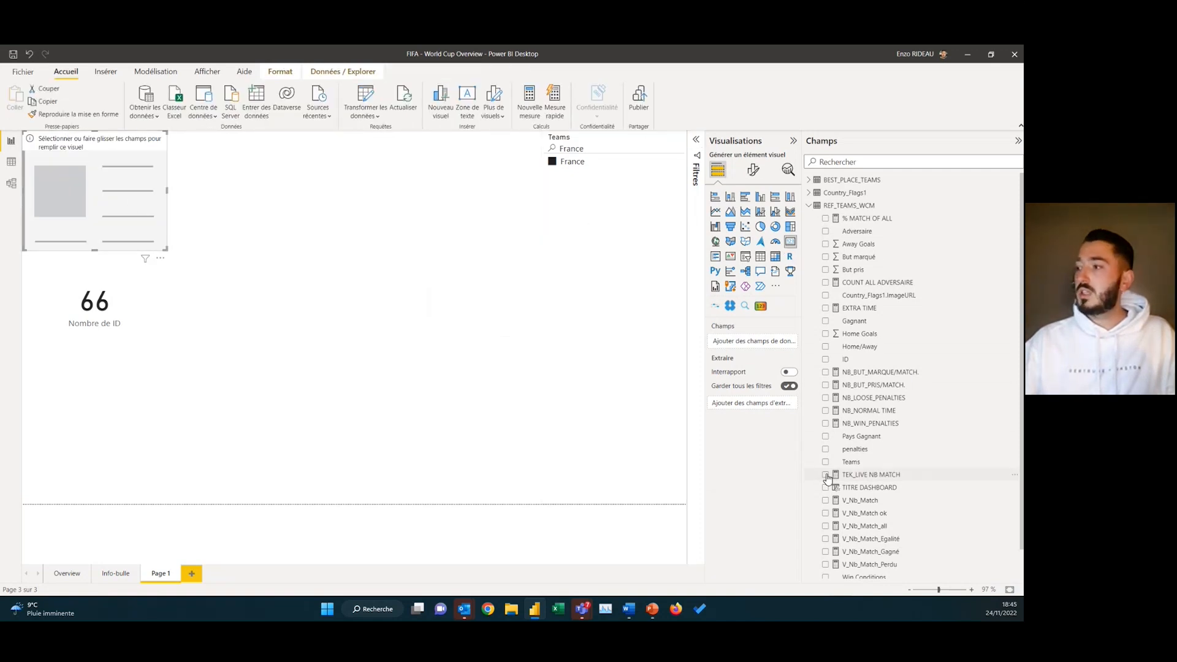
left_click_drag(96, 250, 97, 223)
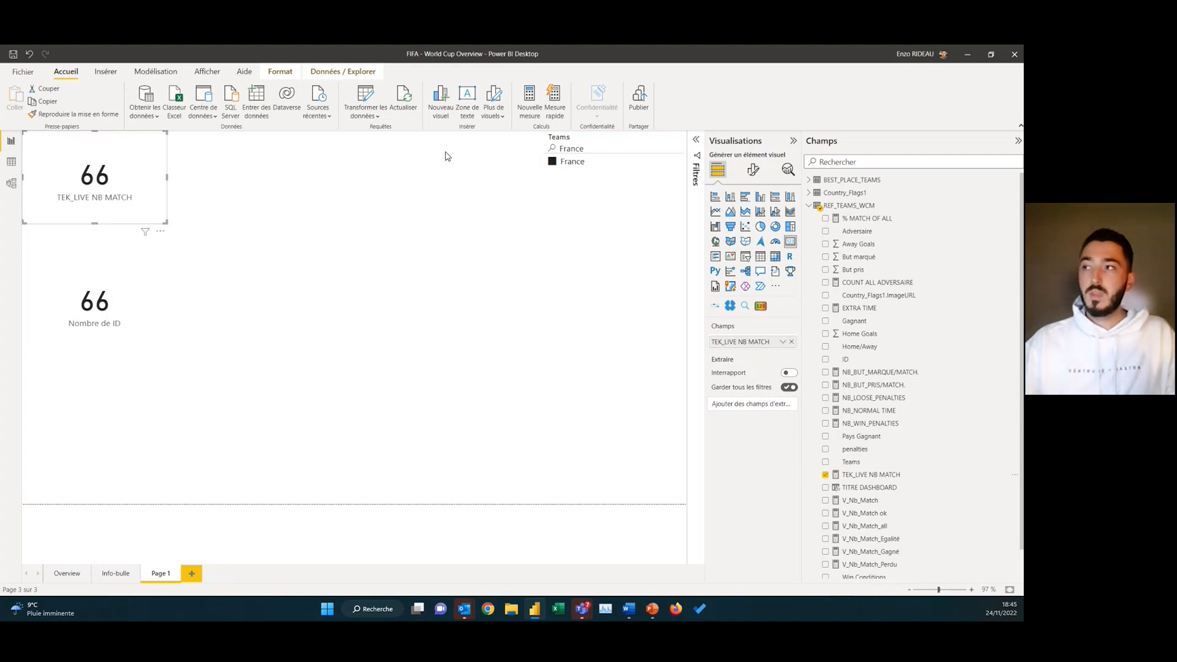
Toggle the France filter in the Teams slicer off and on to compare the TEK_LIVE NB MATCH and Nombre de ID cards
left_click(563, 164)
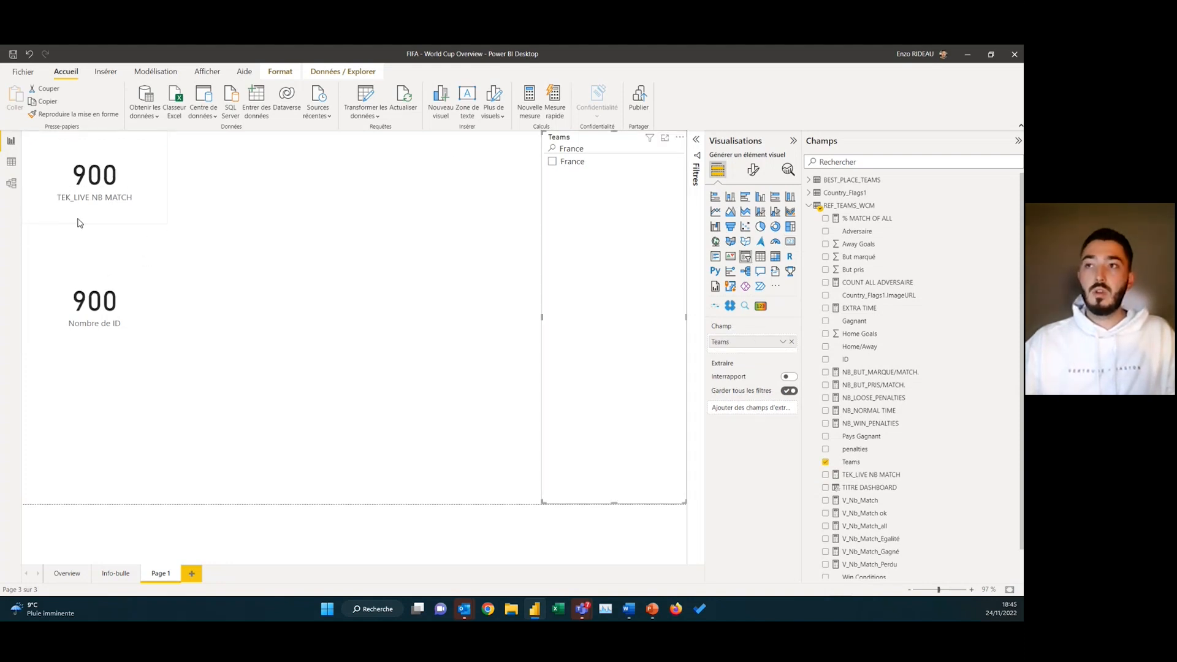
left_click(86, 192)
left_click(98, 307)
left_click(87, 154)
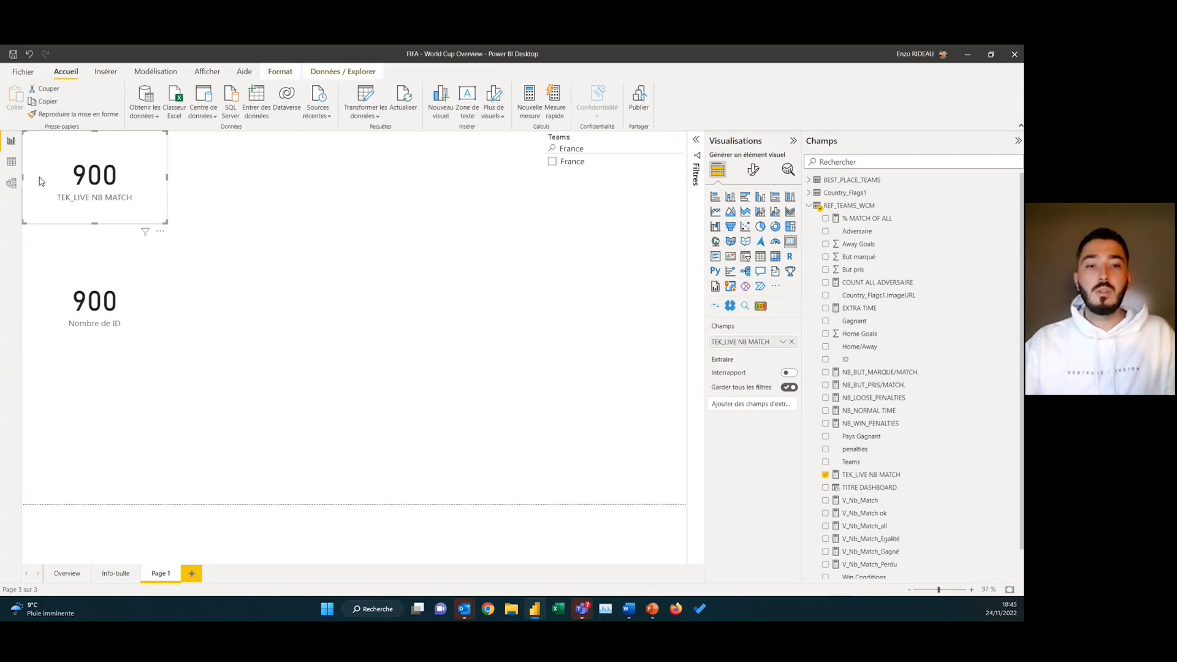
left_click(553, 163)
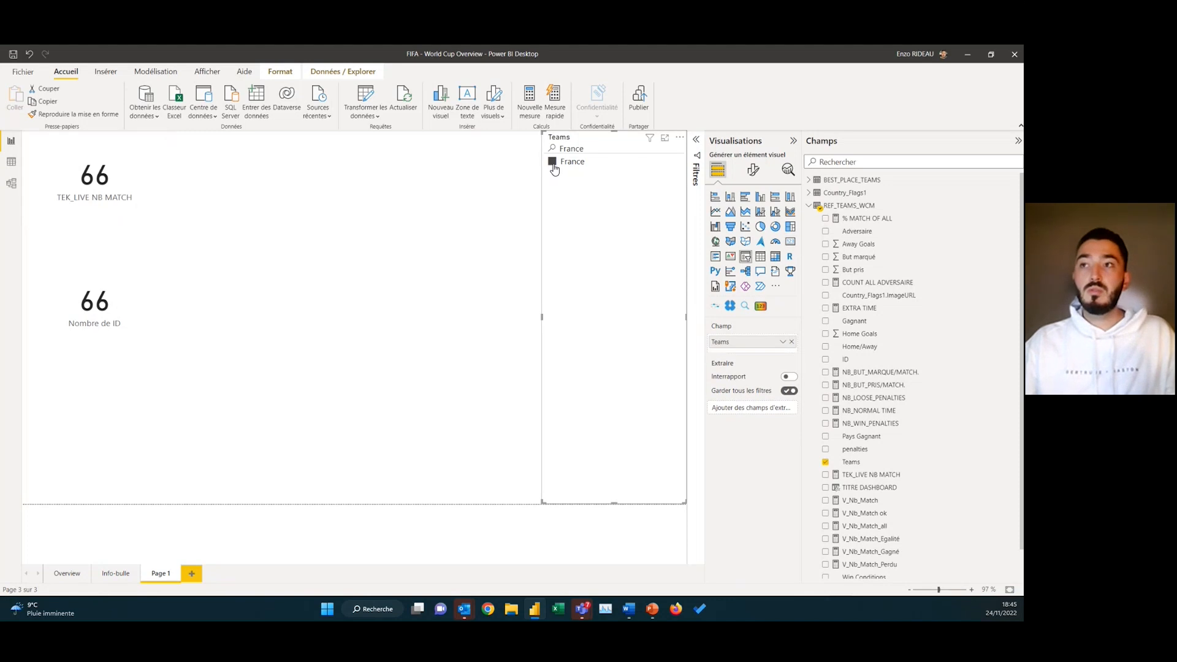
left_click(107, 300)
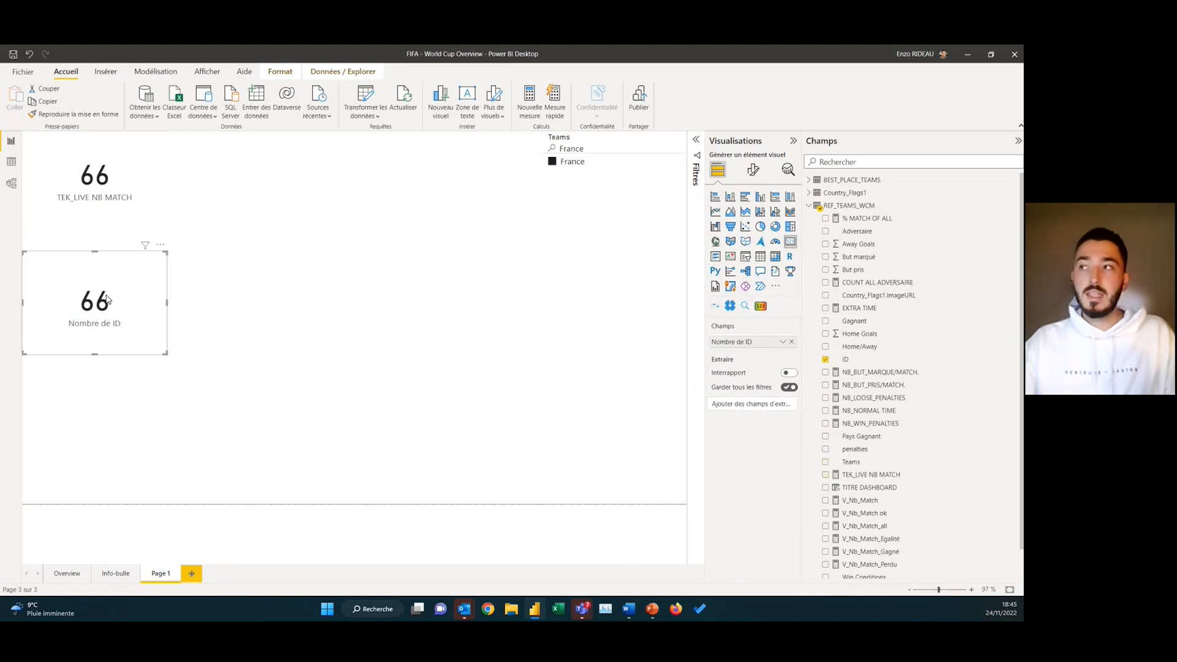
left_click(569, 162)
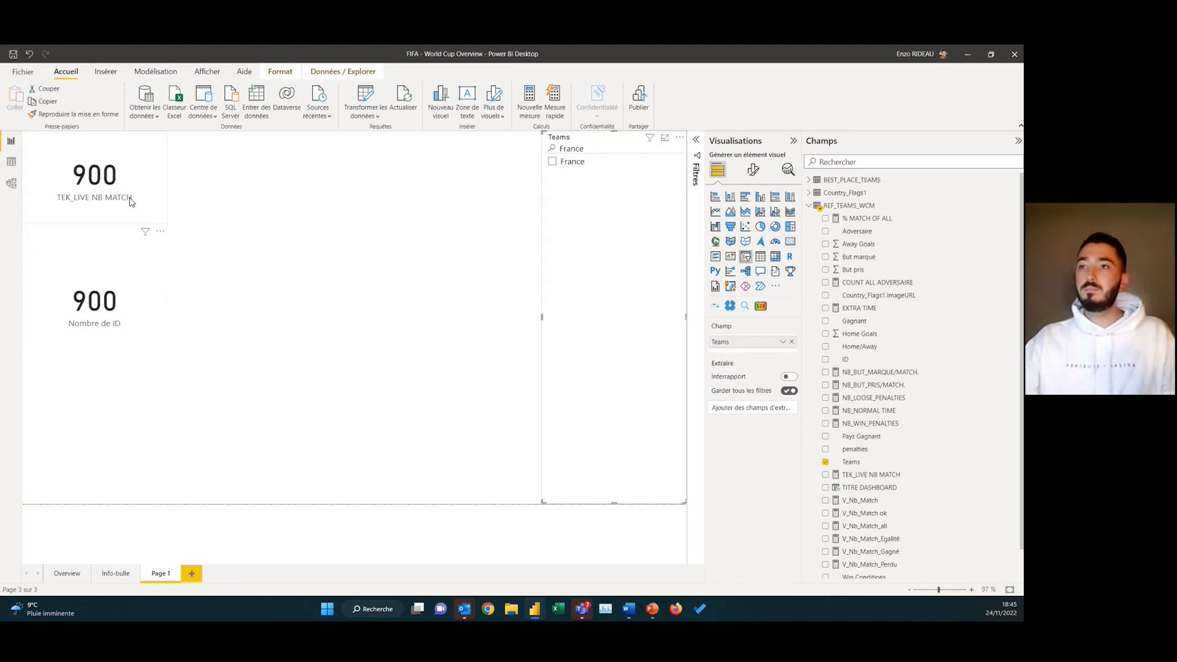
left_click(136, 222)
left_click(89, 301)
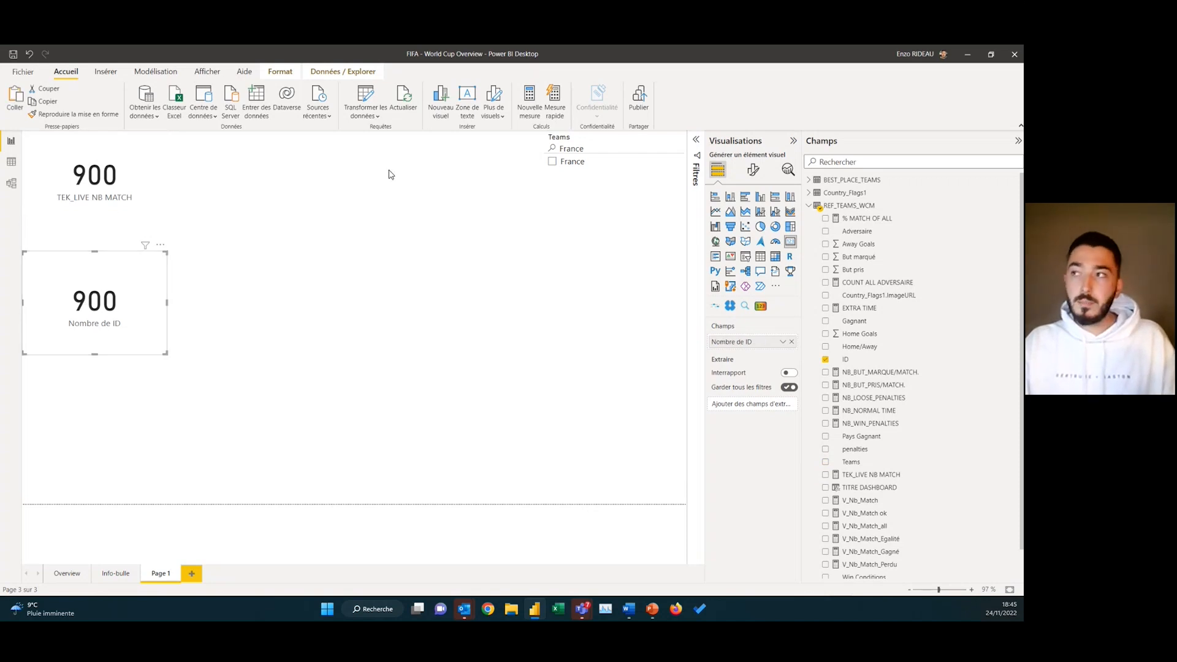
left_click(279, 176)
left_click(152, 179)
left_click(572, 162)
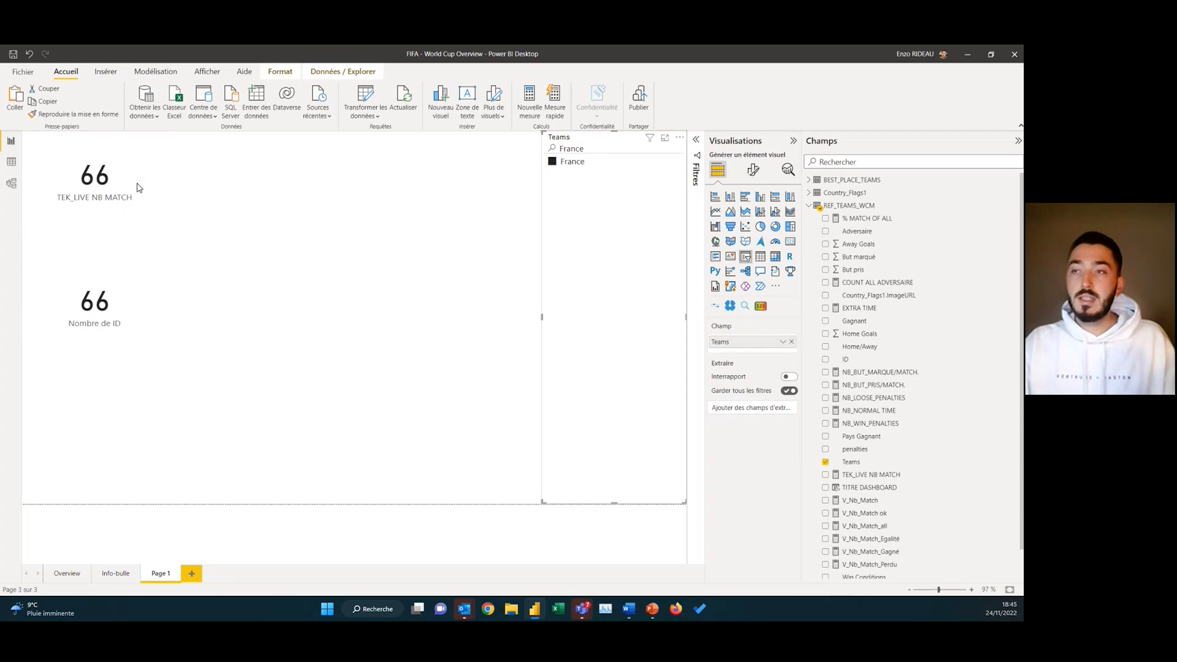
left_click(404, 254)
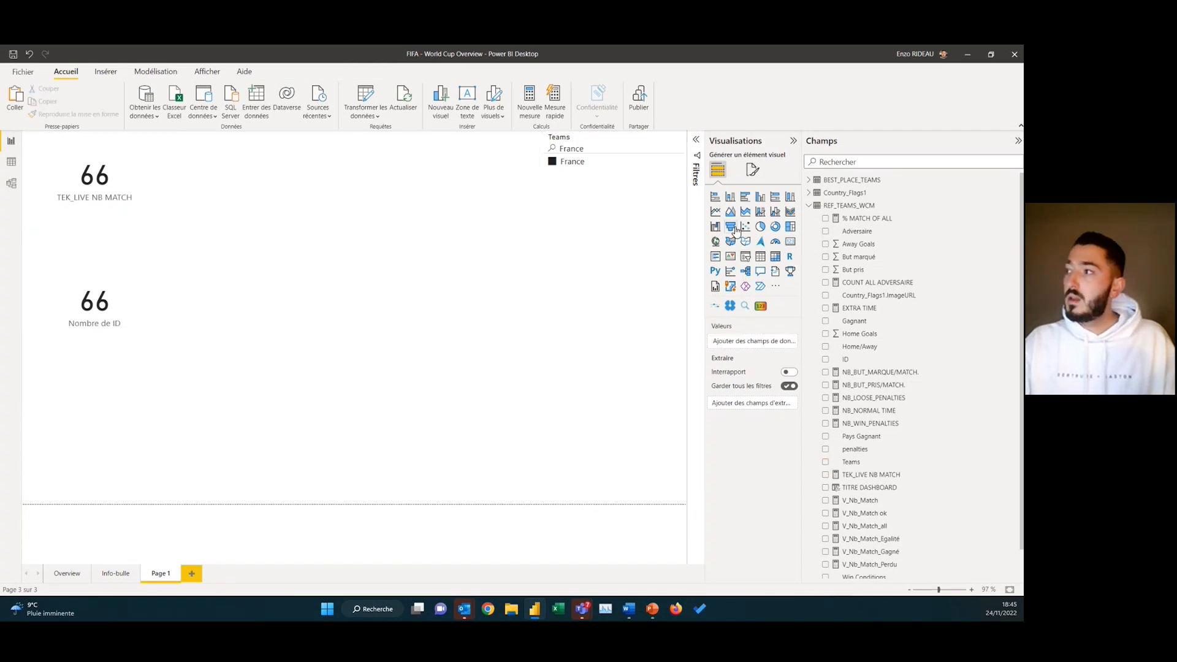
Create another measure in the REF_TEAMS_WCM table and name it TEK LIVE NB_MATCH SANS FILTRE
right_click(848, 205)
key("Escape")
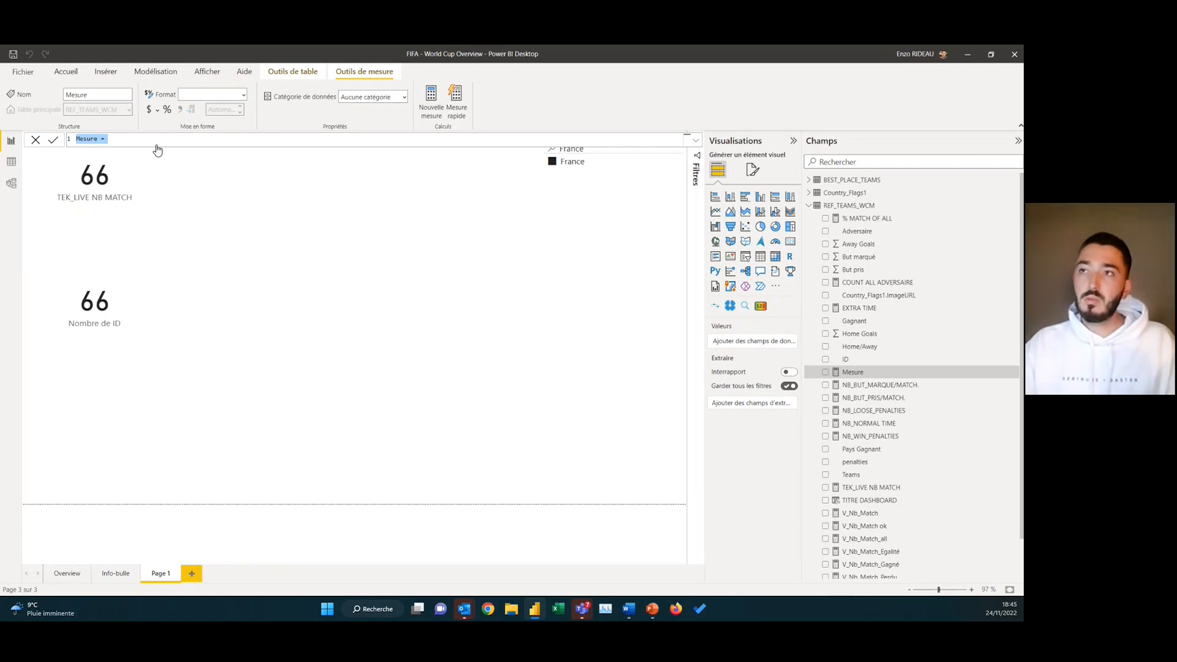
double_click(98, 141)
type("TEK LIVE NB")
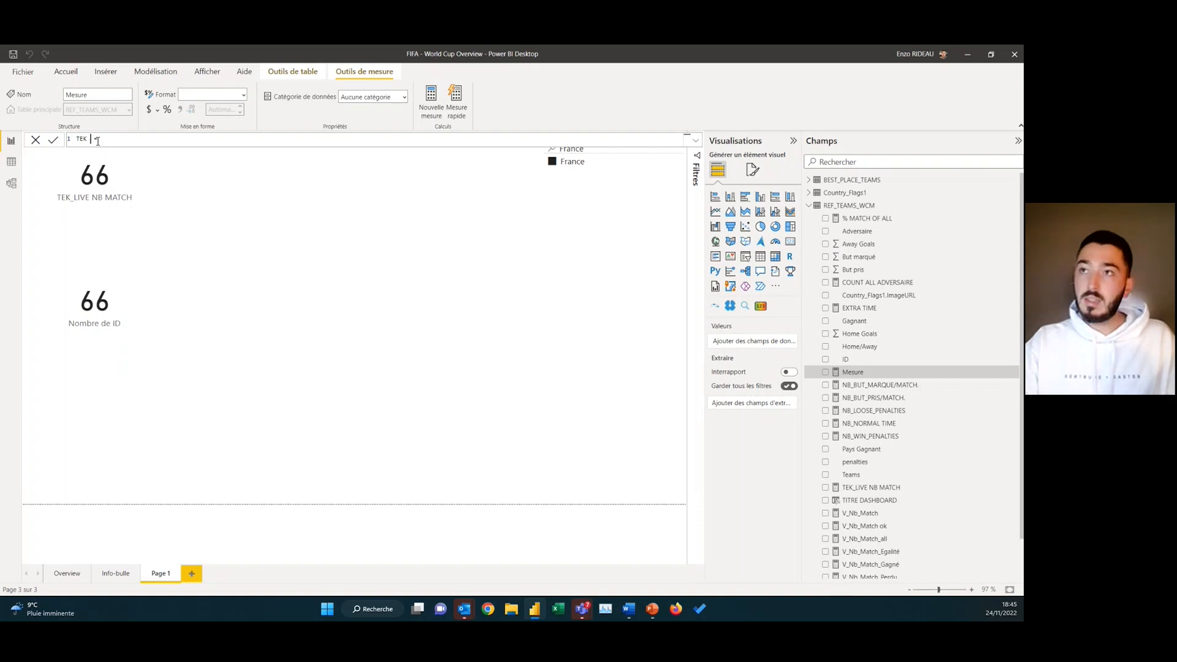
type("_MATCH SANS")
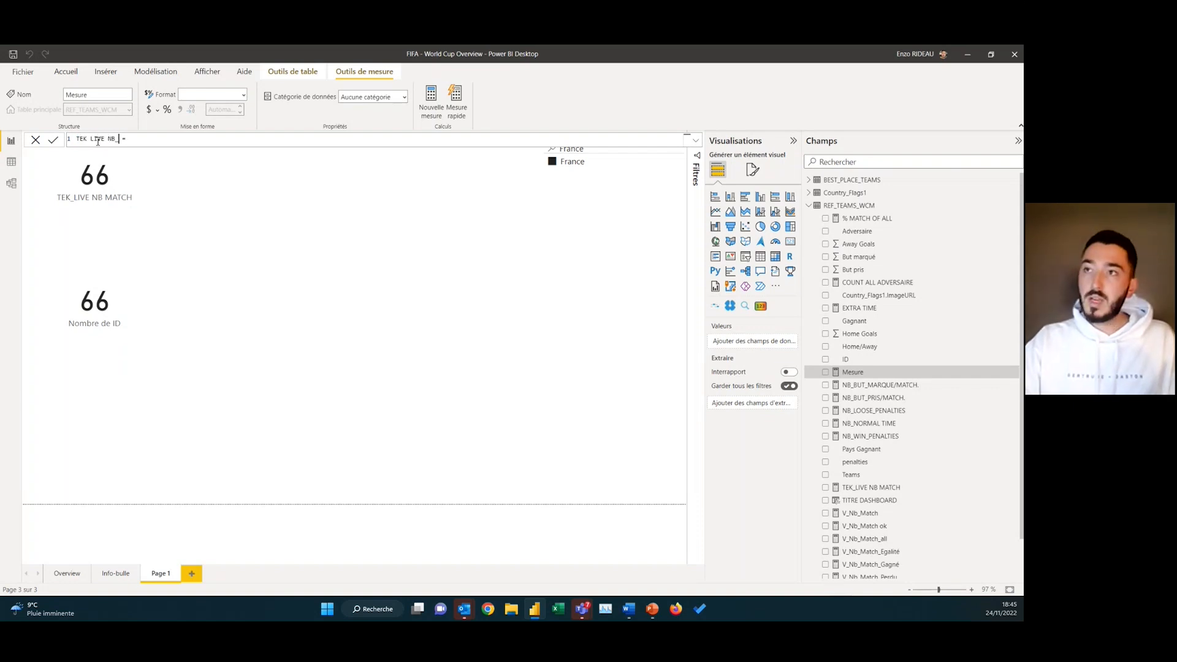
type(" FILTRE")
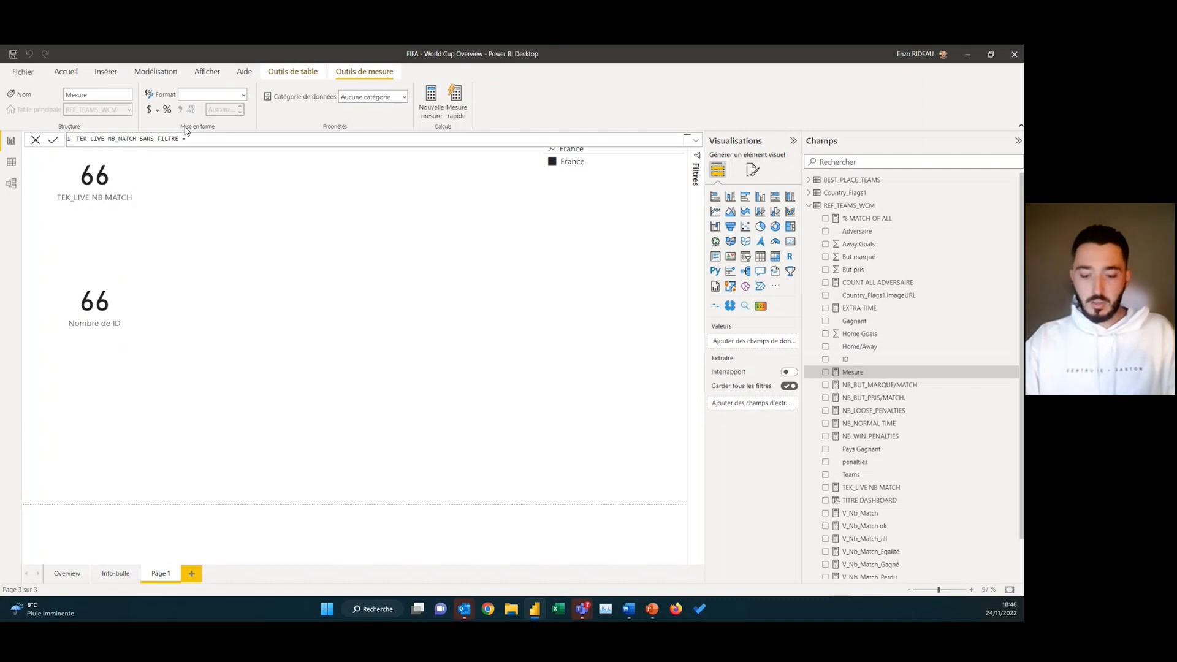
Begin the measure's formula with CALCULATE and DISTINCTCOUNT(REF_TEAMS_WCM[ID]) as its expression
type("CALCULATE(")
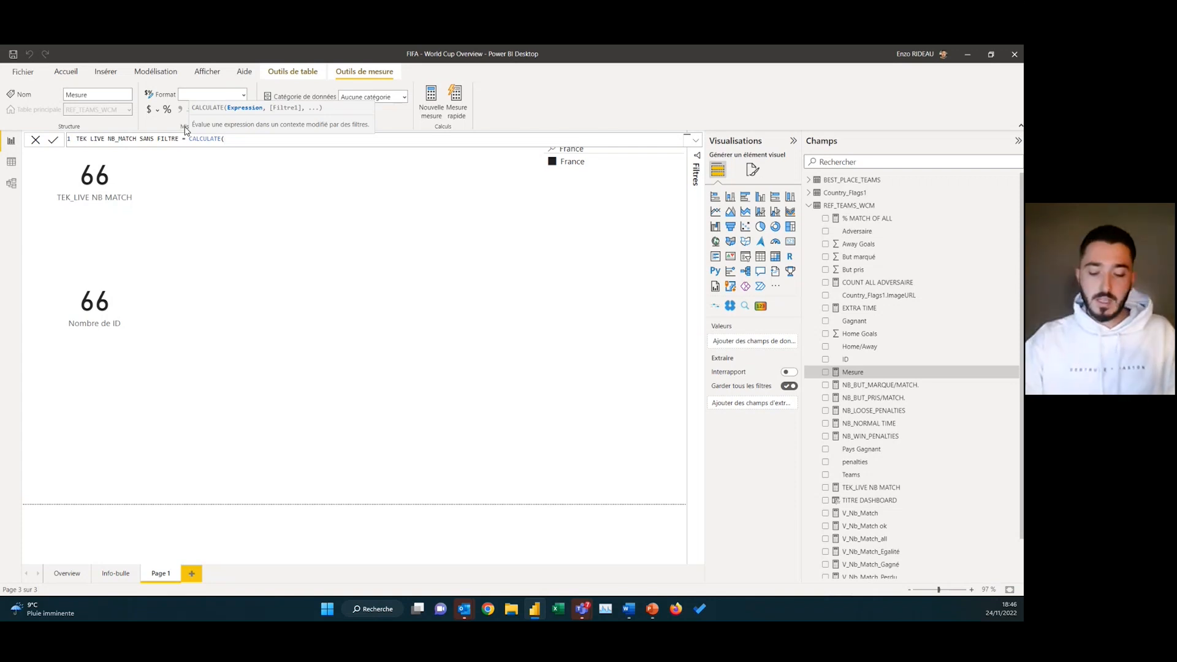
type("DI")
key("Down")
key("Down")
key("Tab")
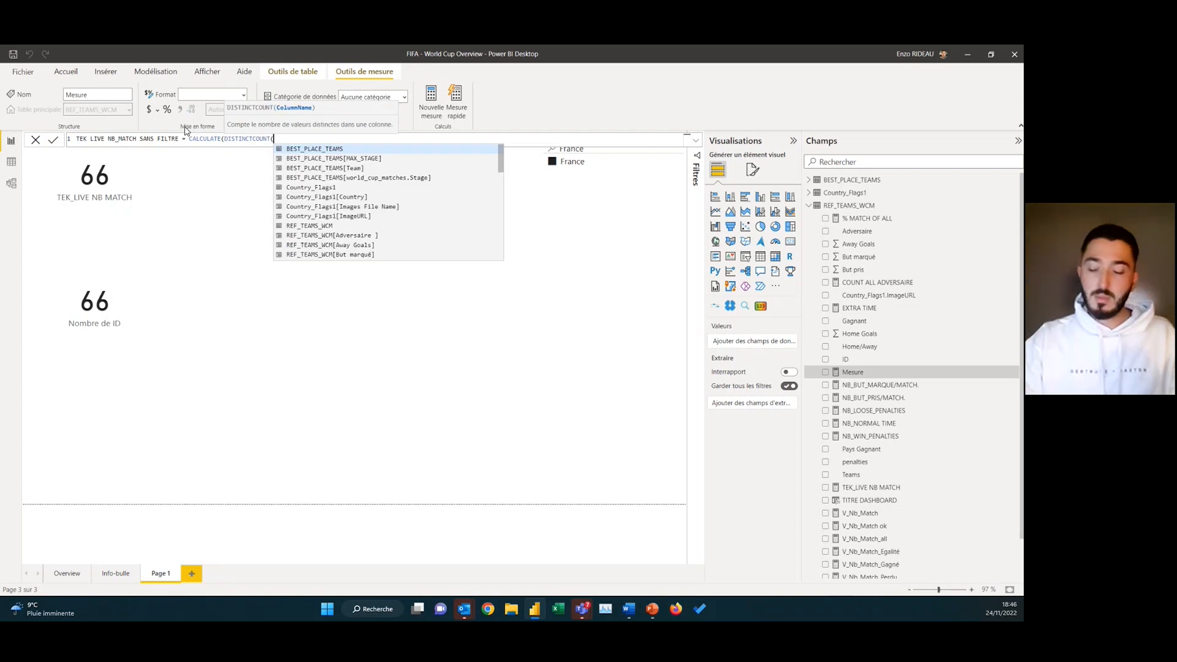
type("ID")
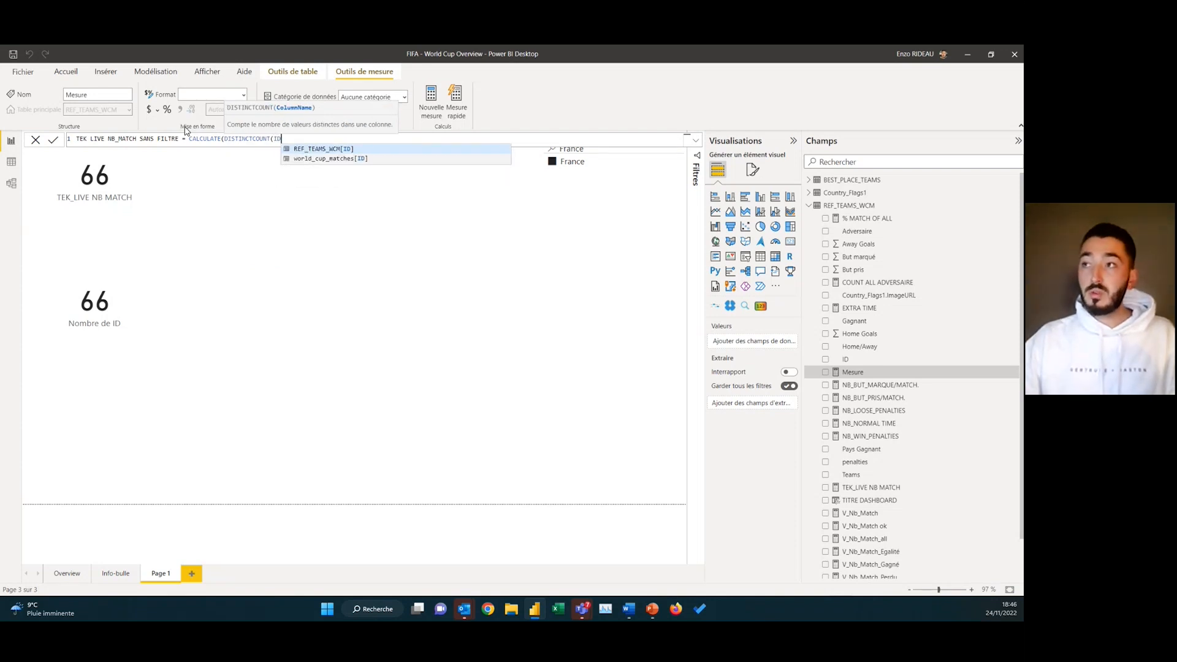
key("Tab")
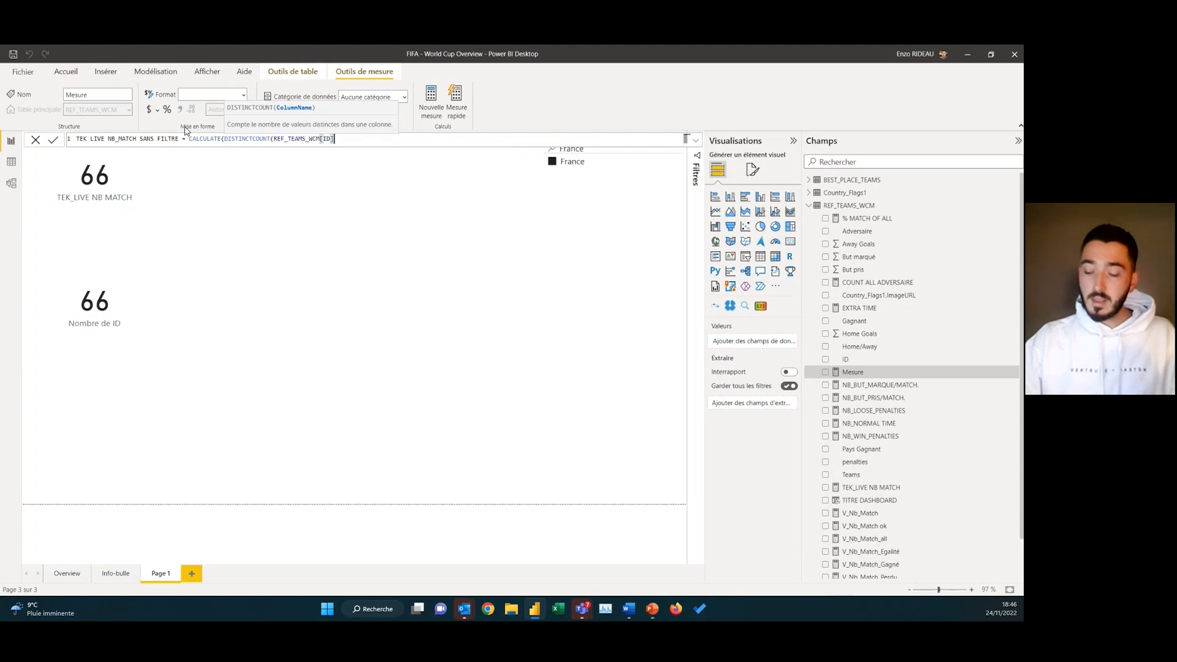
type(")")
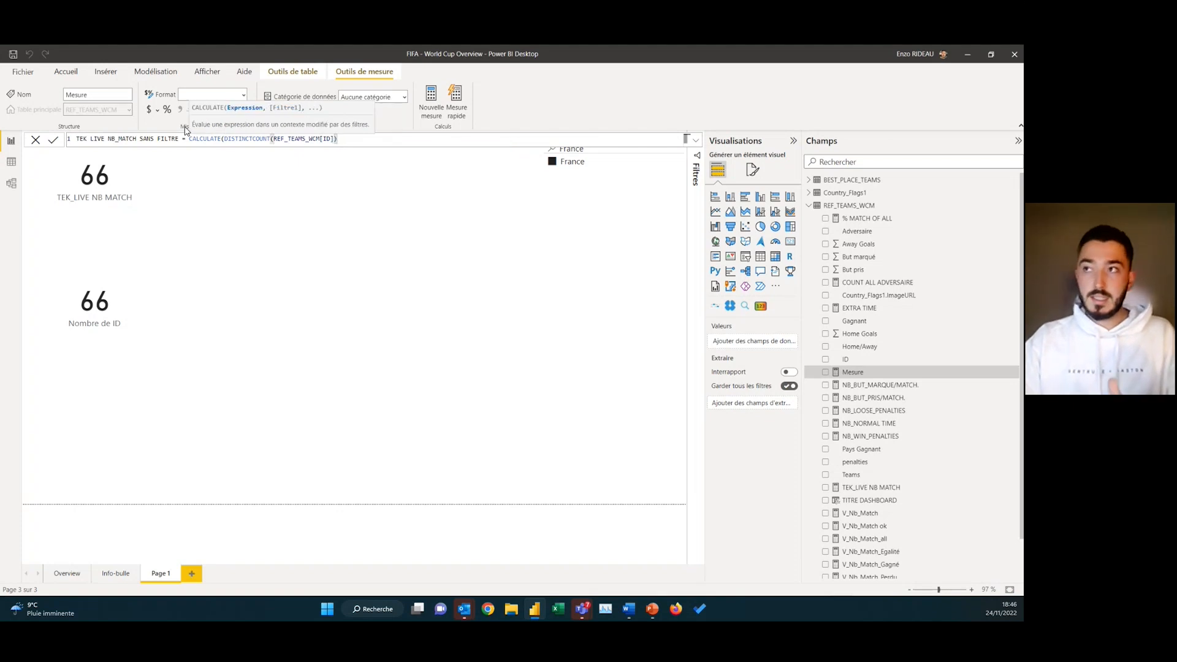
Add ALL(REF_TEAMS_WCM[Teams]) as the filter argument of CALCULATE and close the formula
type(",")
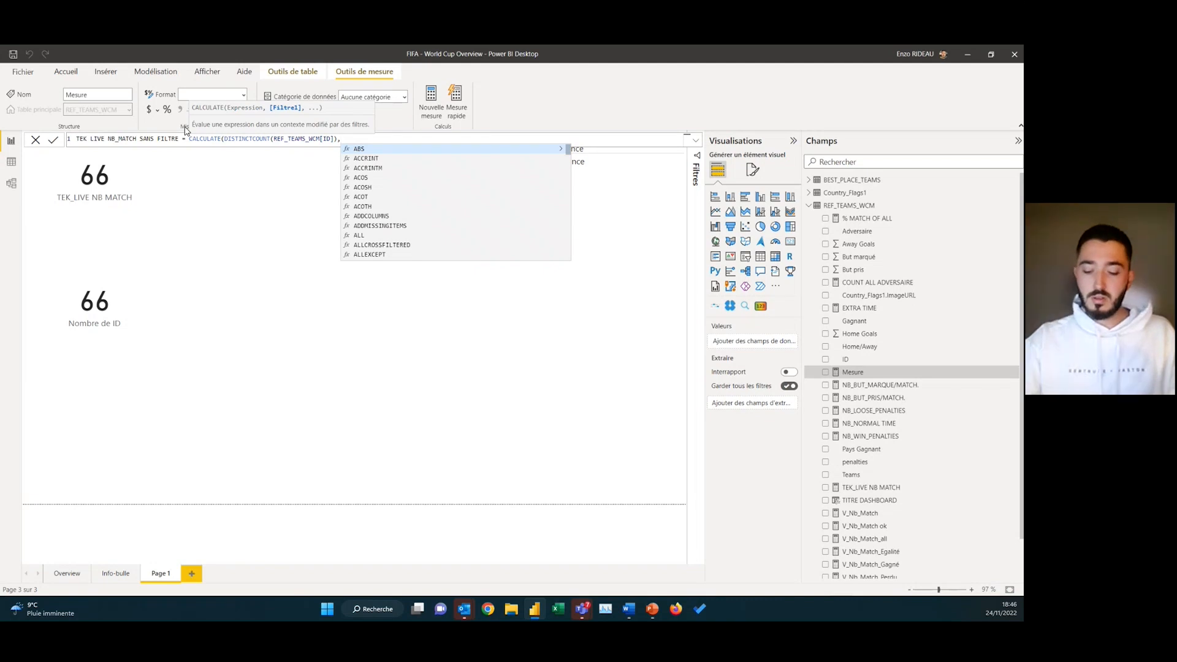
type("A")
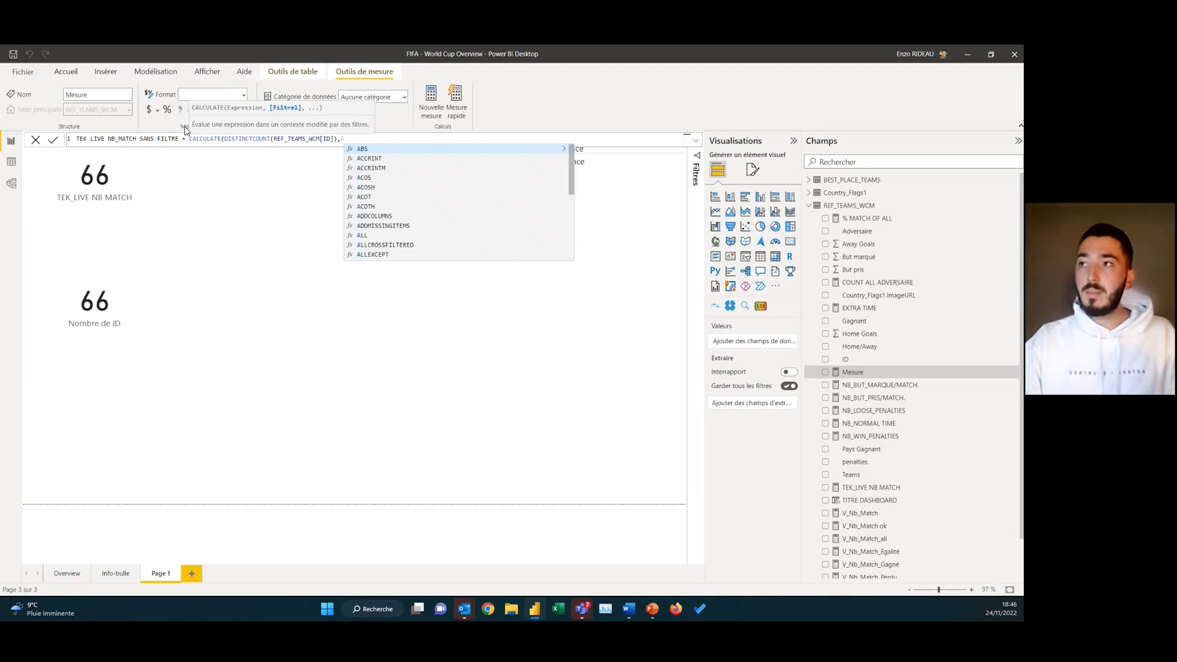
type("LL")
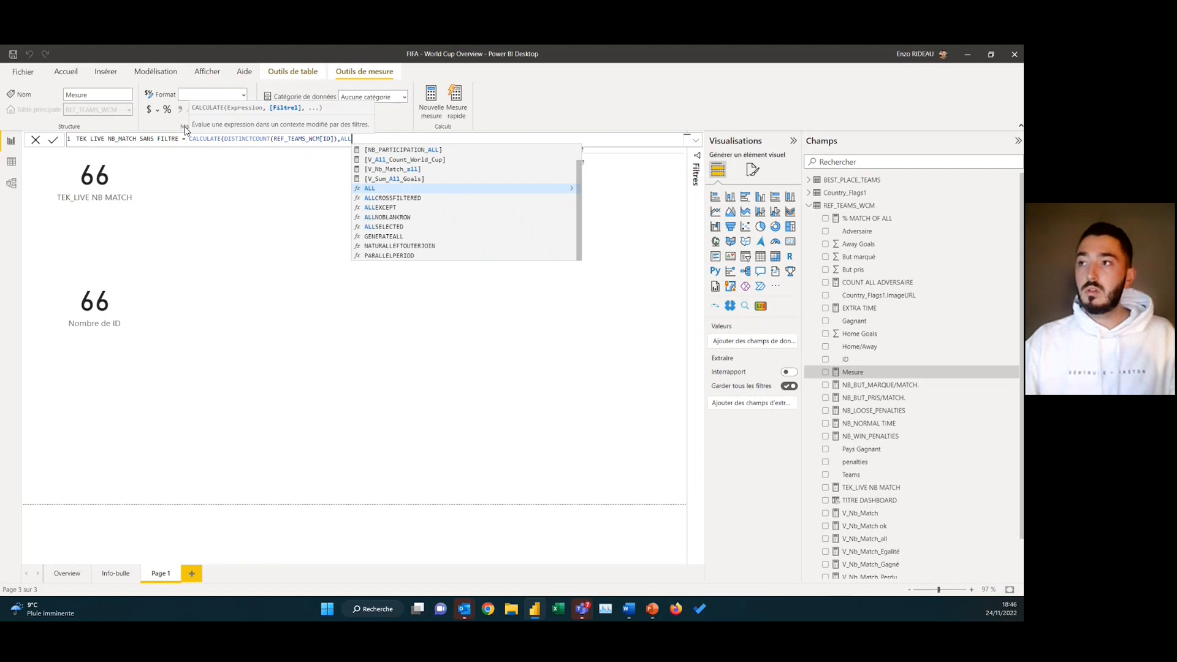
type("(")
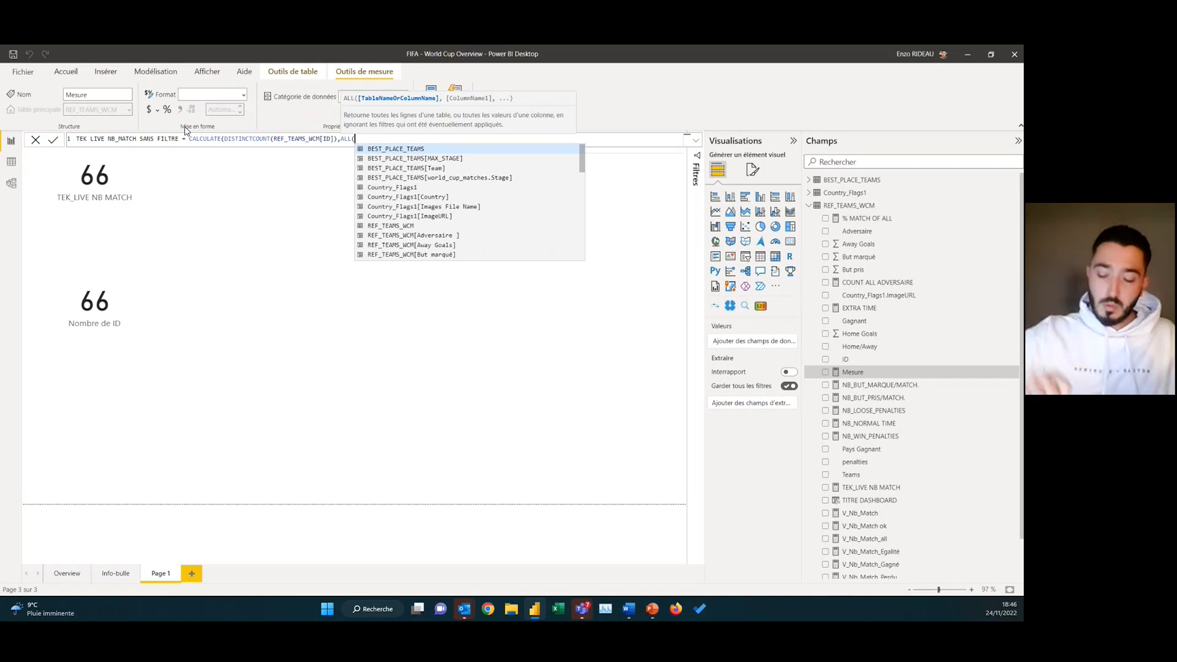
type("t")
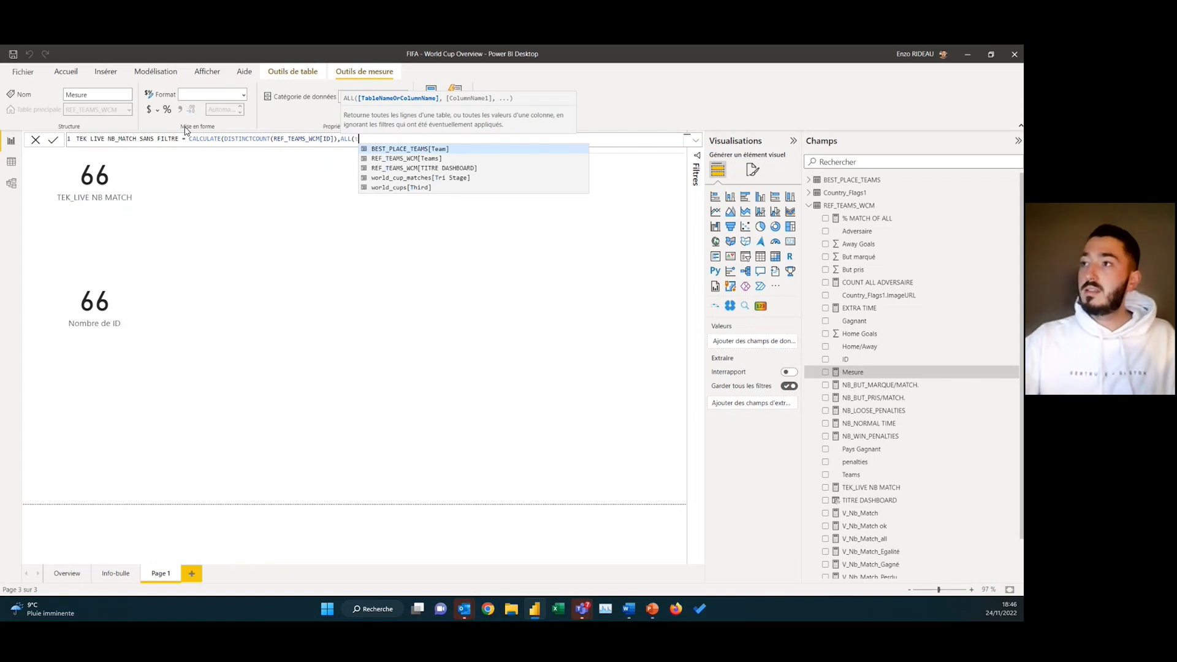
key("Down")
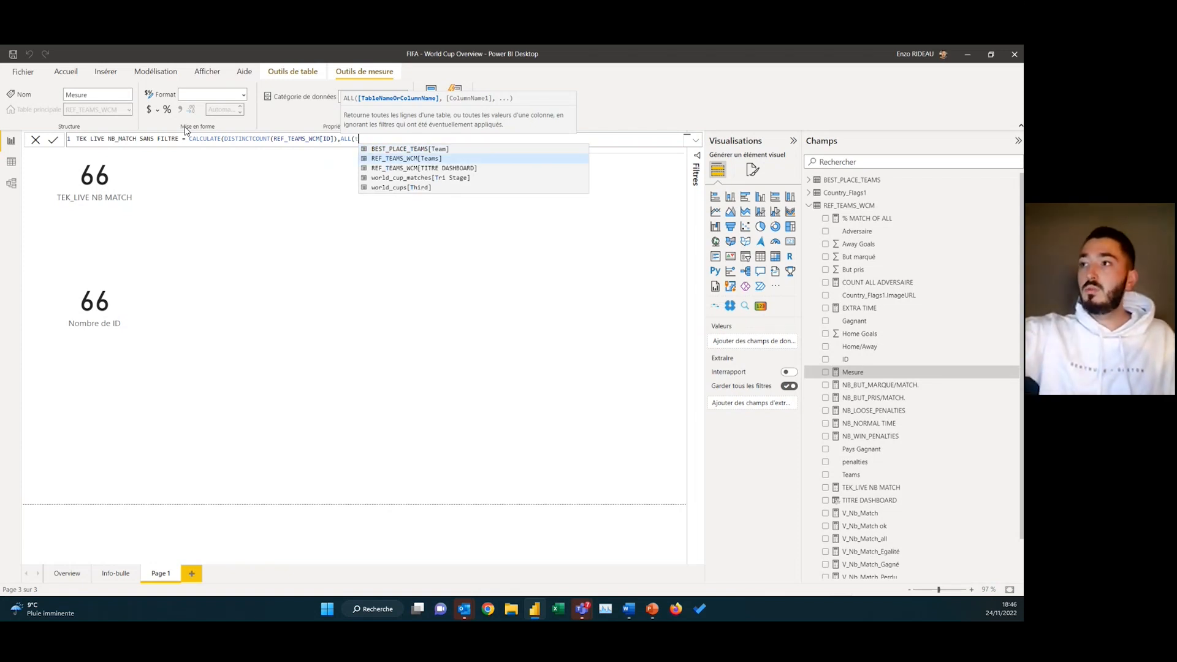
key("Tab")
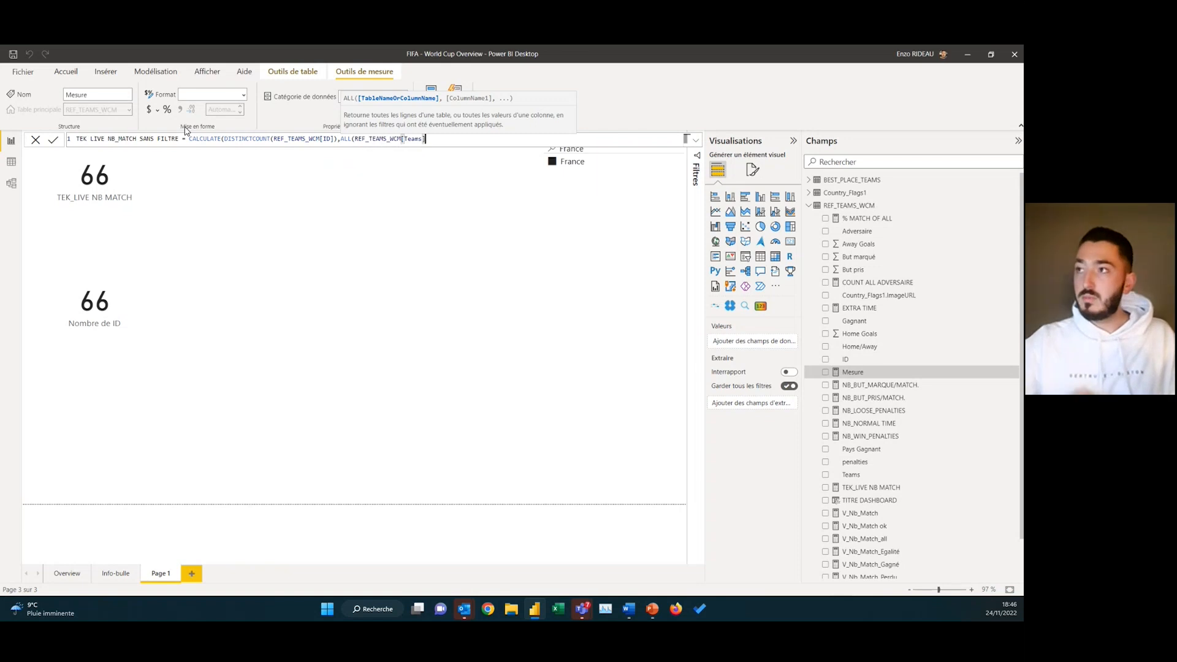
type("))")
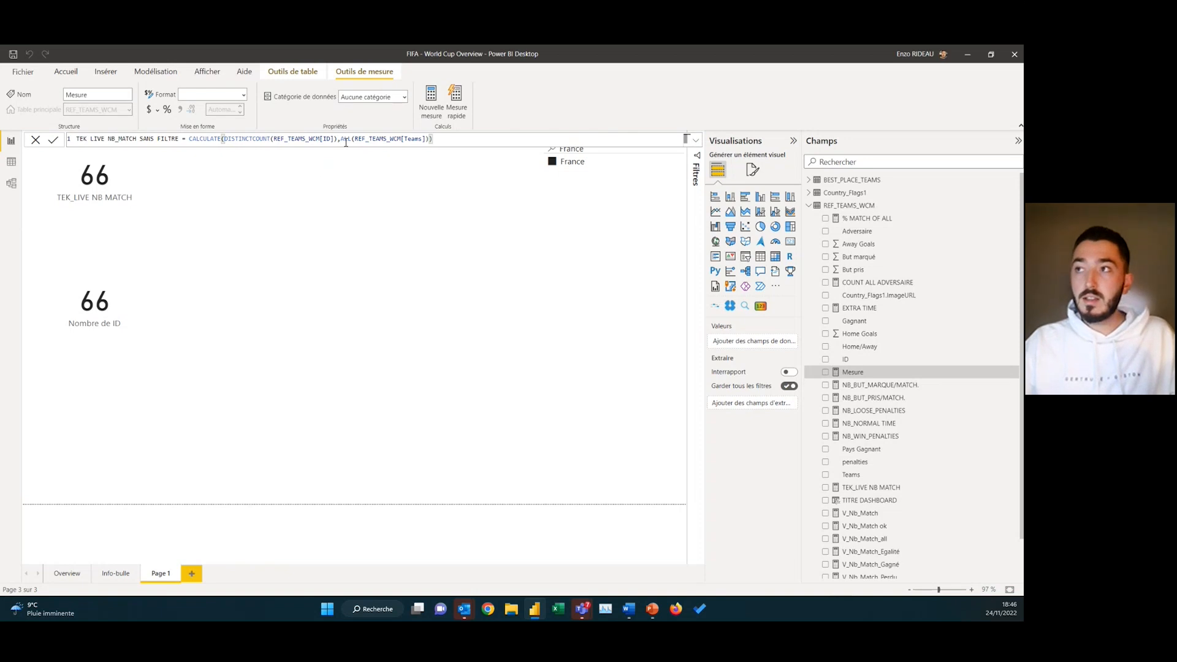
Review the ALL filter argument in the formula and commit the TEK LIVE NB_MATCH SANS FILTRE measure
left_click_drag(340, 139, 427, 140)
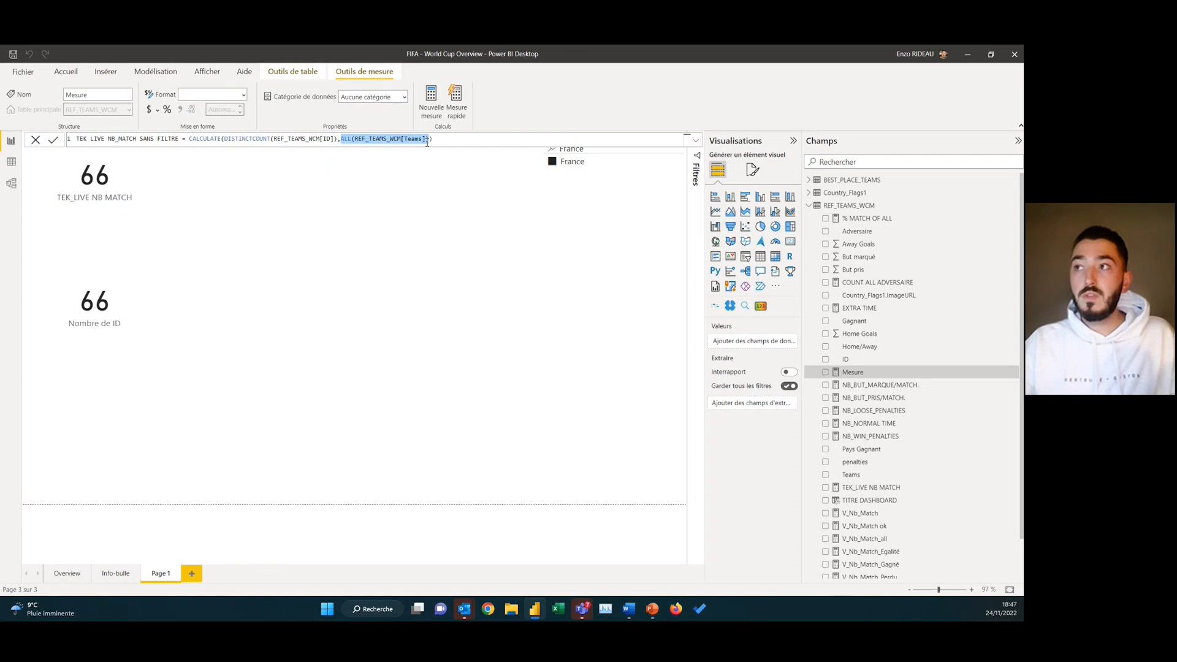
left_click_drag(351, 142, 351, 140)
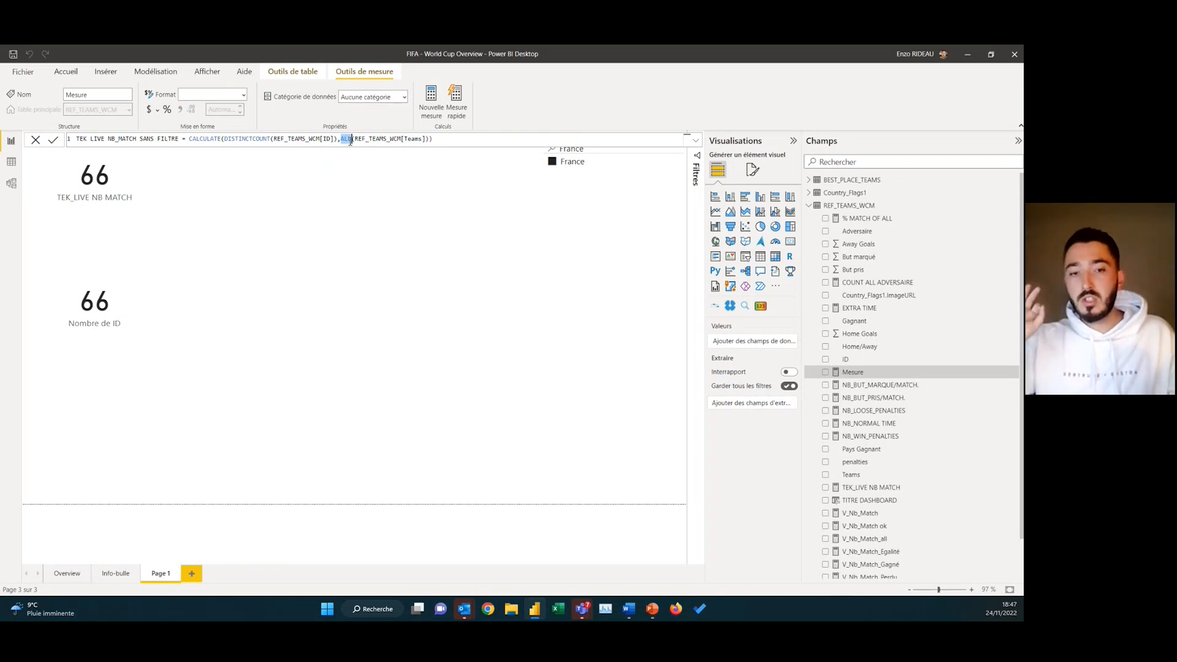
left_click(410, 140)
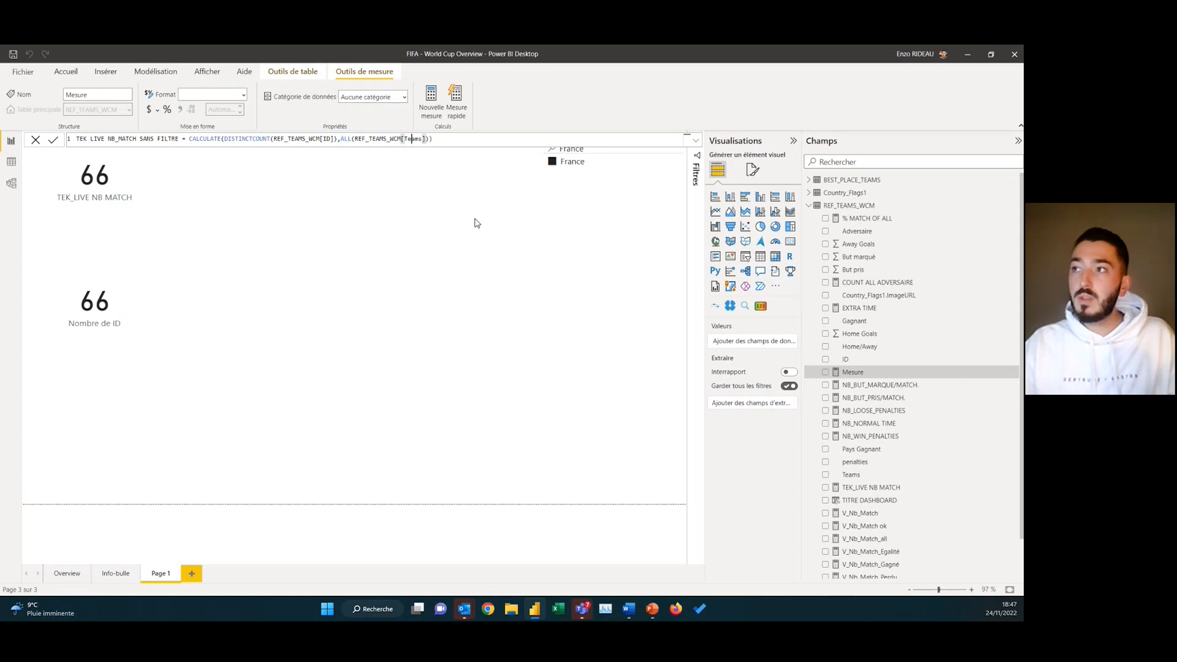
left_click(469, 140)
left_click(53, 144)
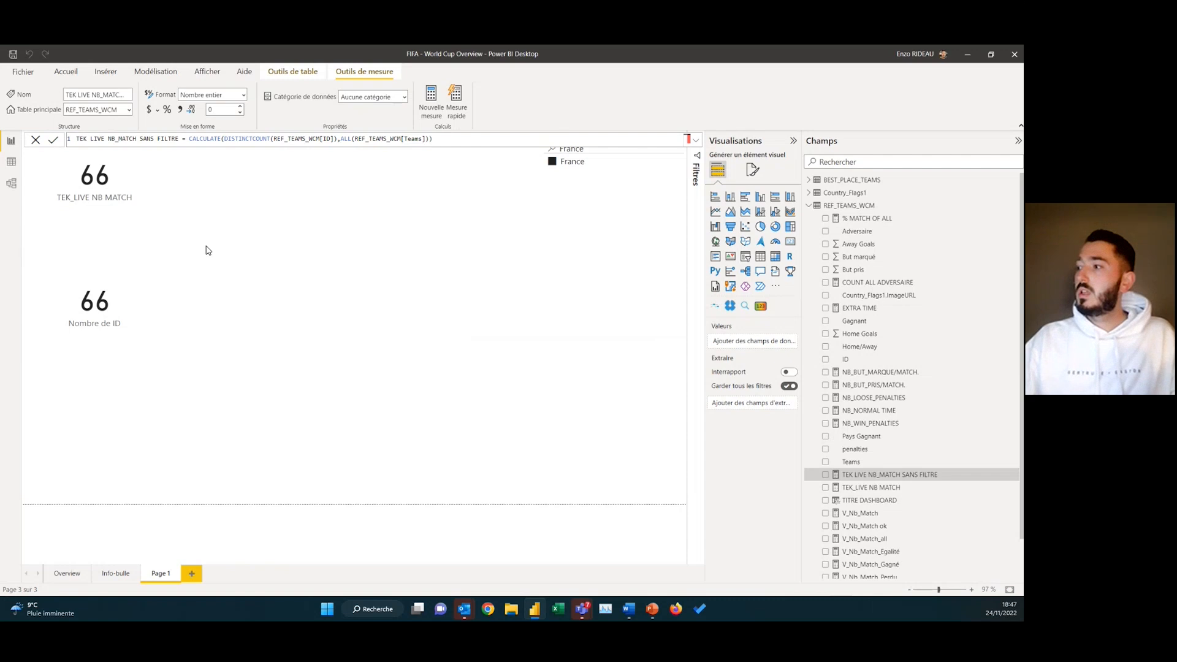
Add a card visual showing TEK LIVE NB_MATCH SANS FILTRE
left_click(411, 259)
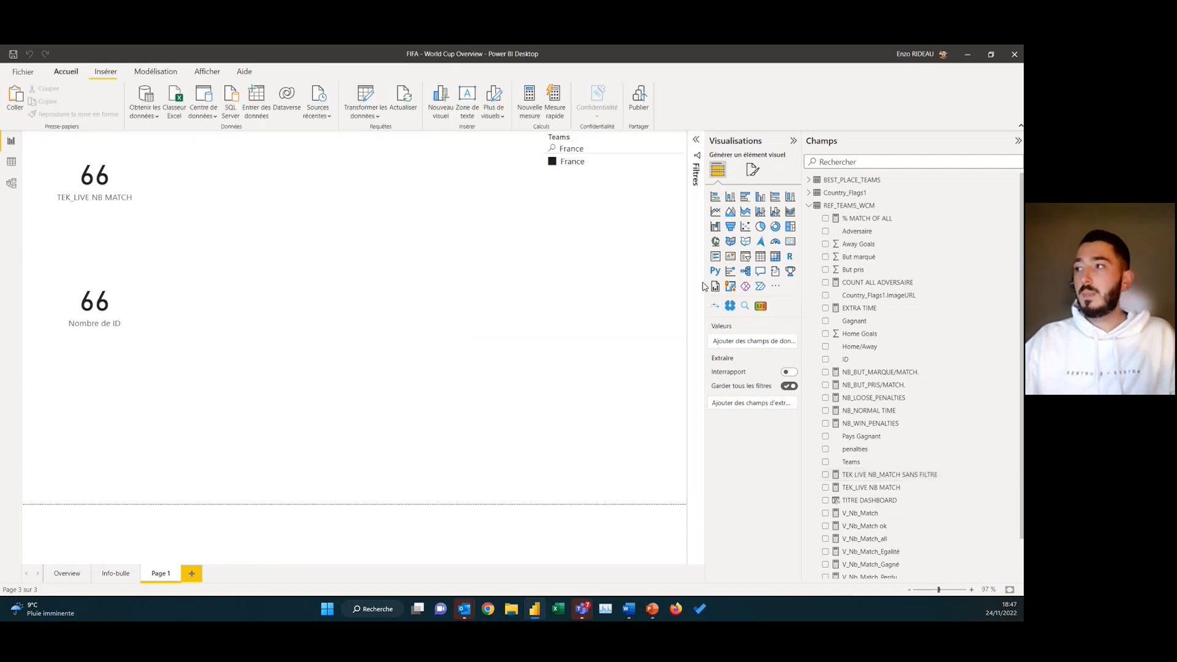
left_click(790, 242)
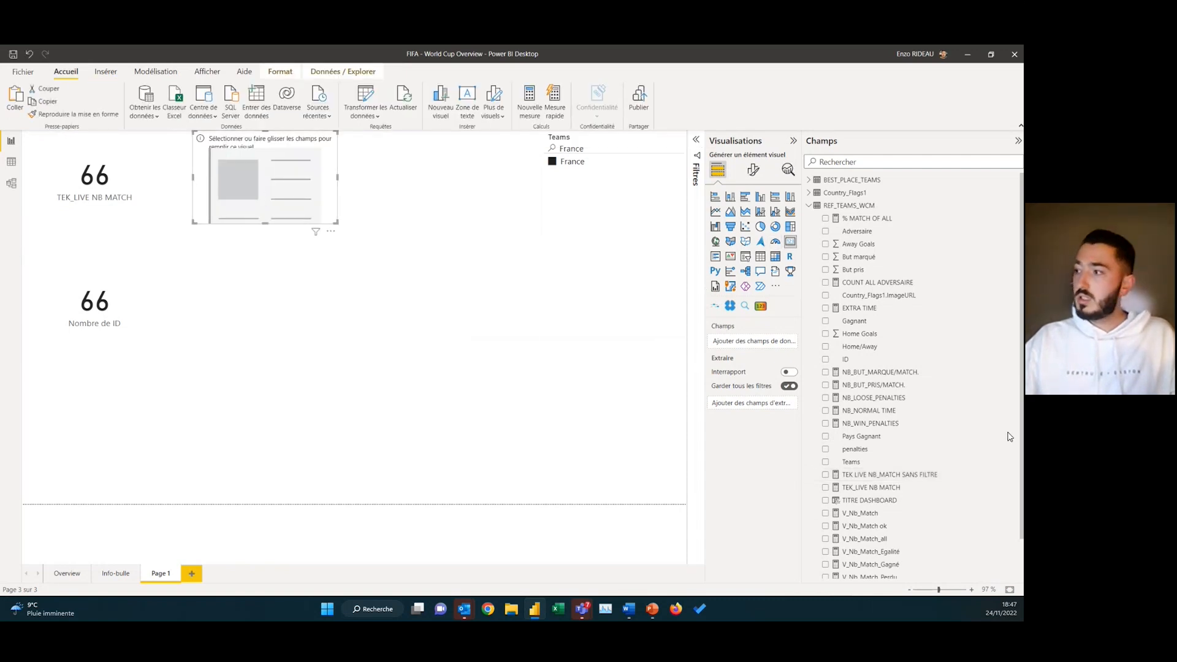
left_click(826, 474)
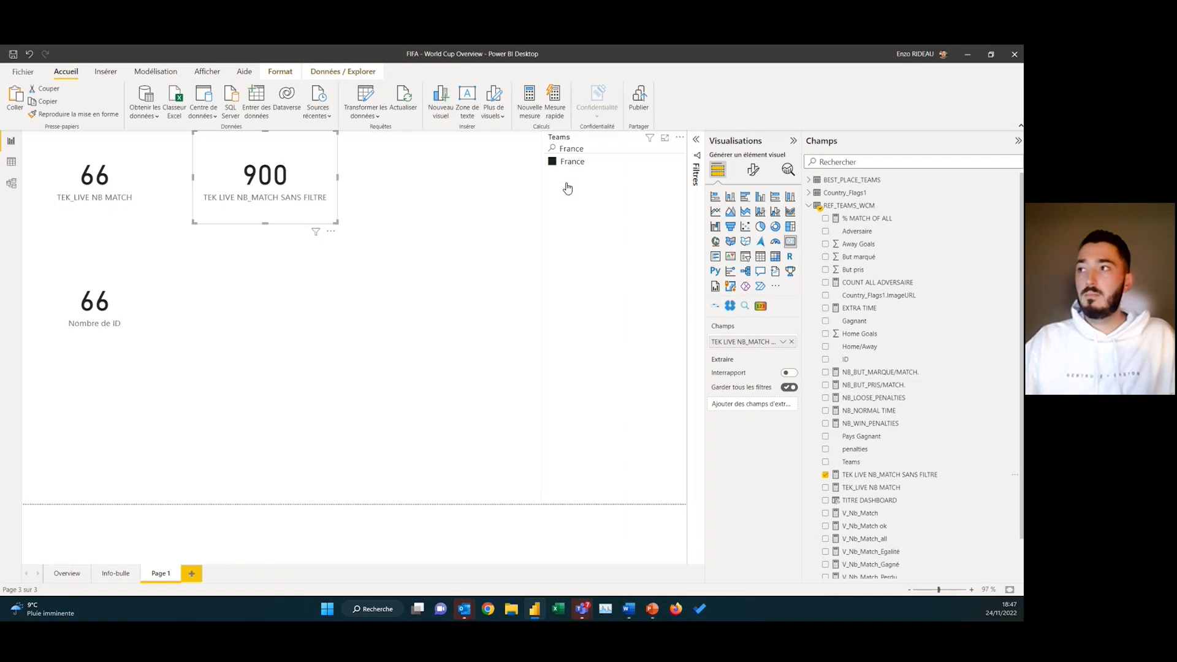
Deselect France in the Teams slicer and clear the slicer's search text
left_click(552, 161)
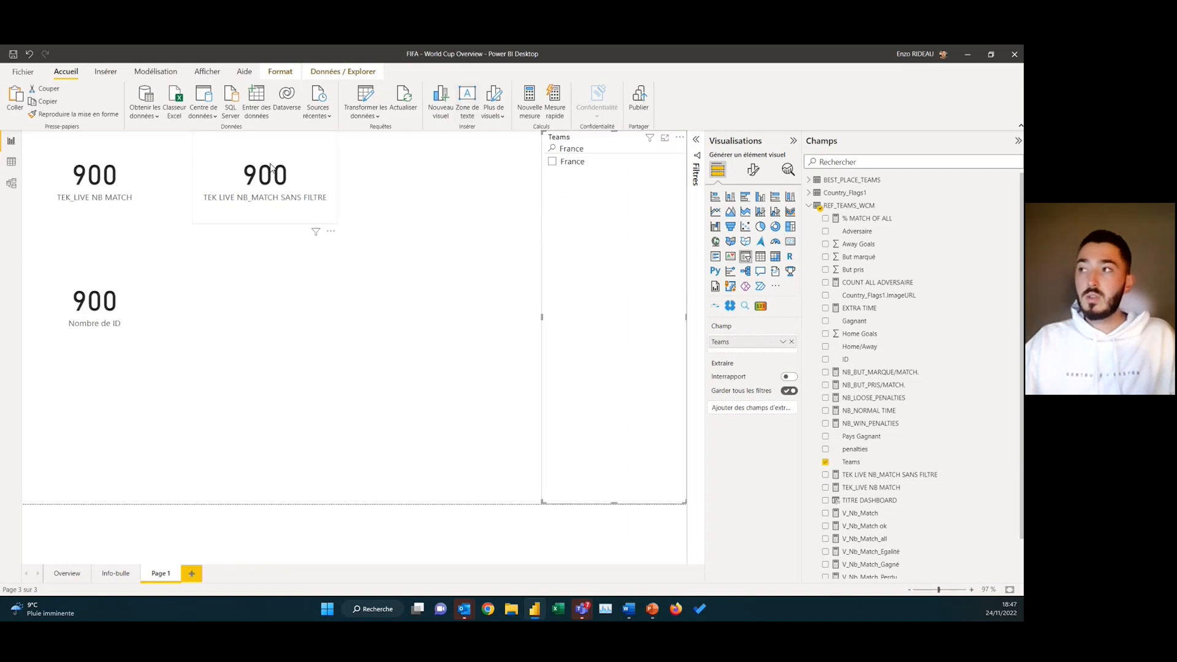
left_click_drag(586, 148, 554, 150)
key("BackSpace")
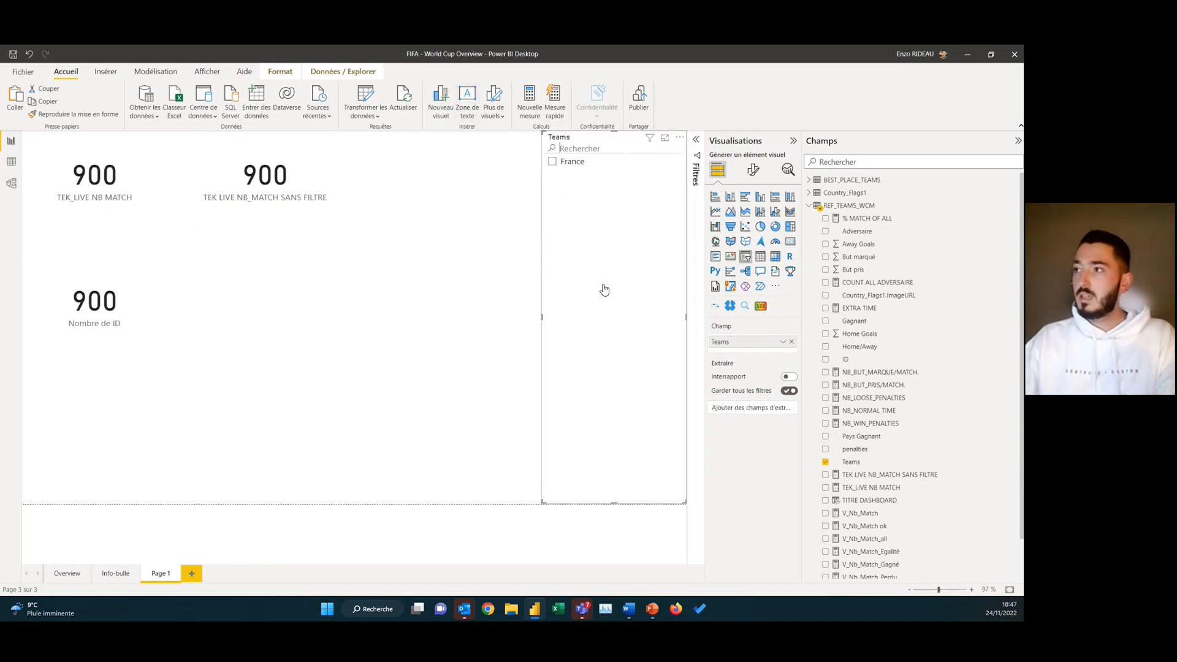
Filter the Teams slicer by Austria, Australia and finally Argentina, comparing the filtered and unfiltered match count cards
left_click(584, 222)
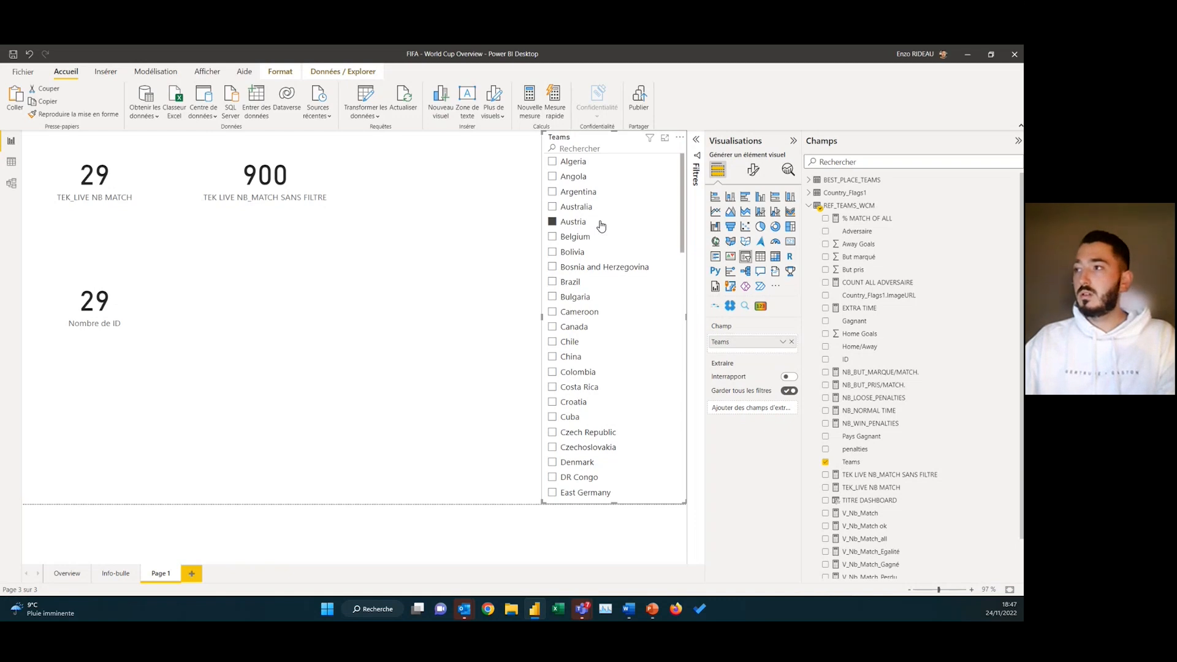
left_click(591, 210)
left_click(585, 191)
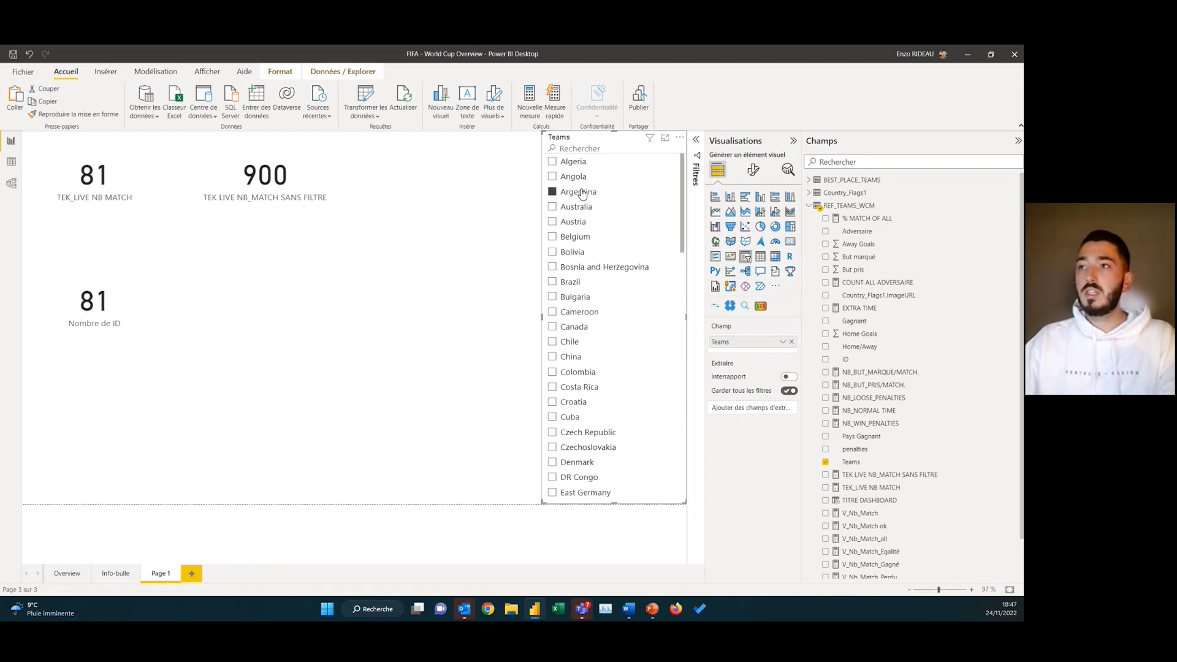
left_click(246, 174)
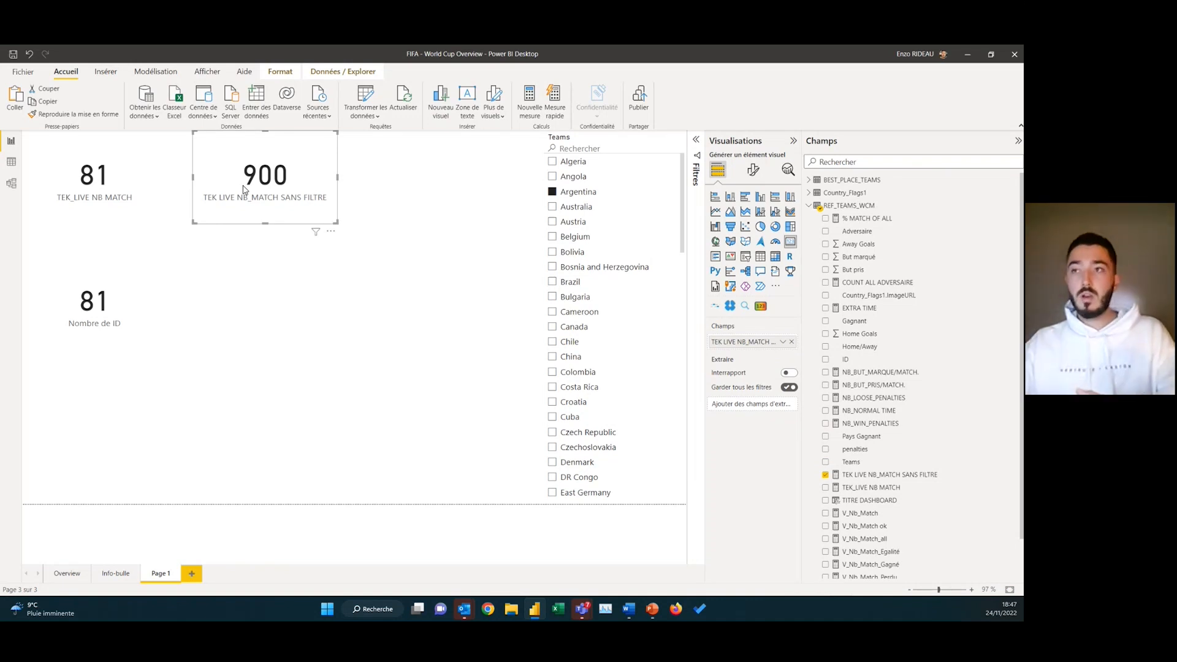
left_click(108, 181)
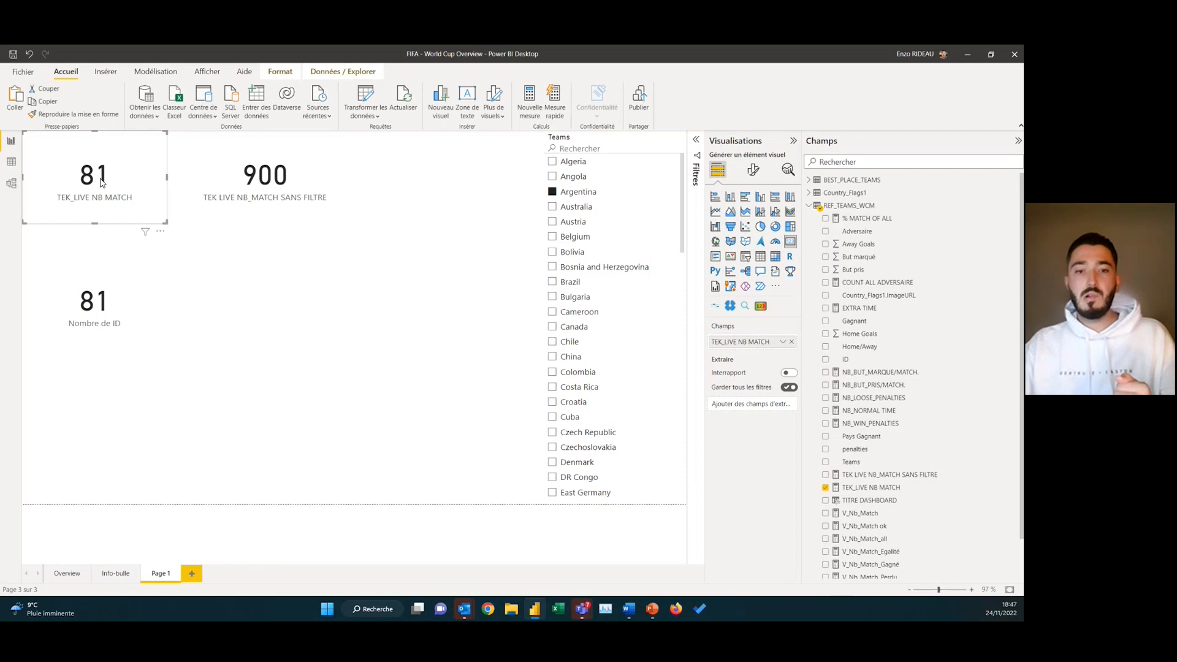
left_click(222, 186)
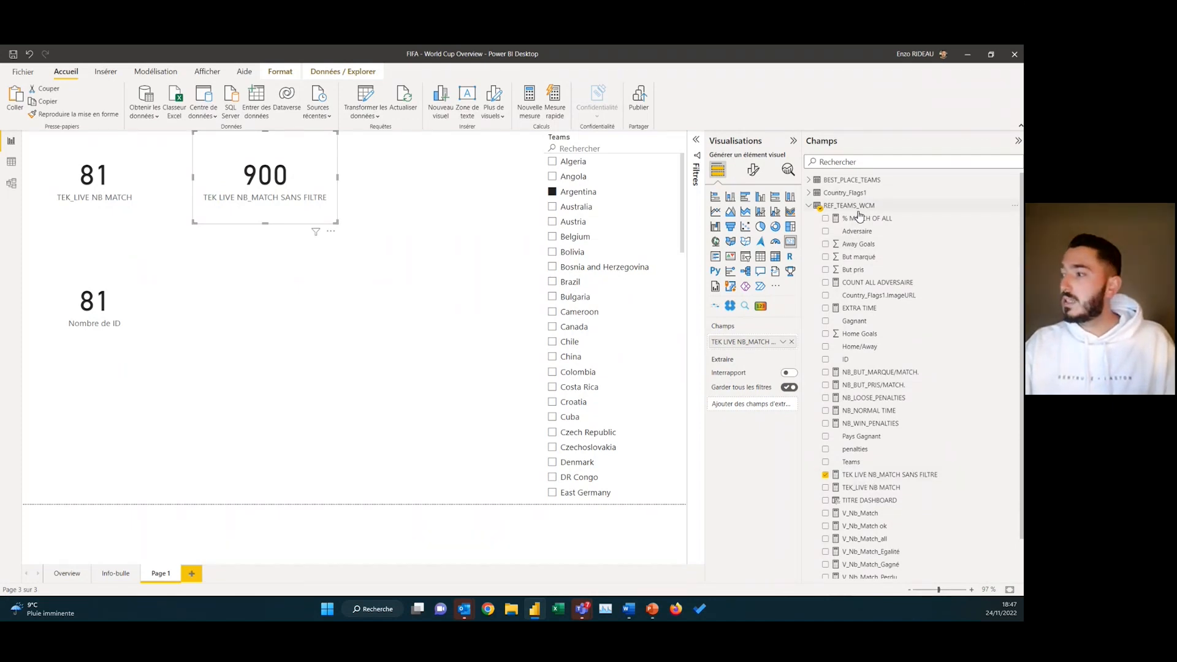
Create a new measure in the REF_TEAMS_WCM table and name it %MATCH SELECTIONNE
scroll(900, 331, "down", 2)
scroll(877, 483, "up", 2)
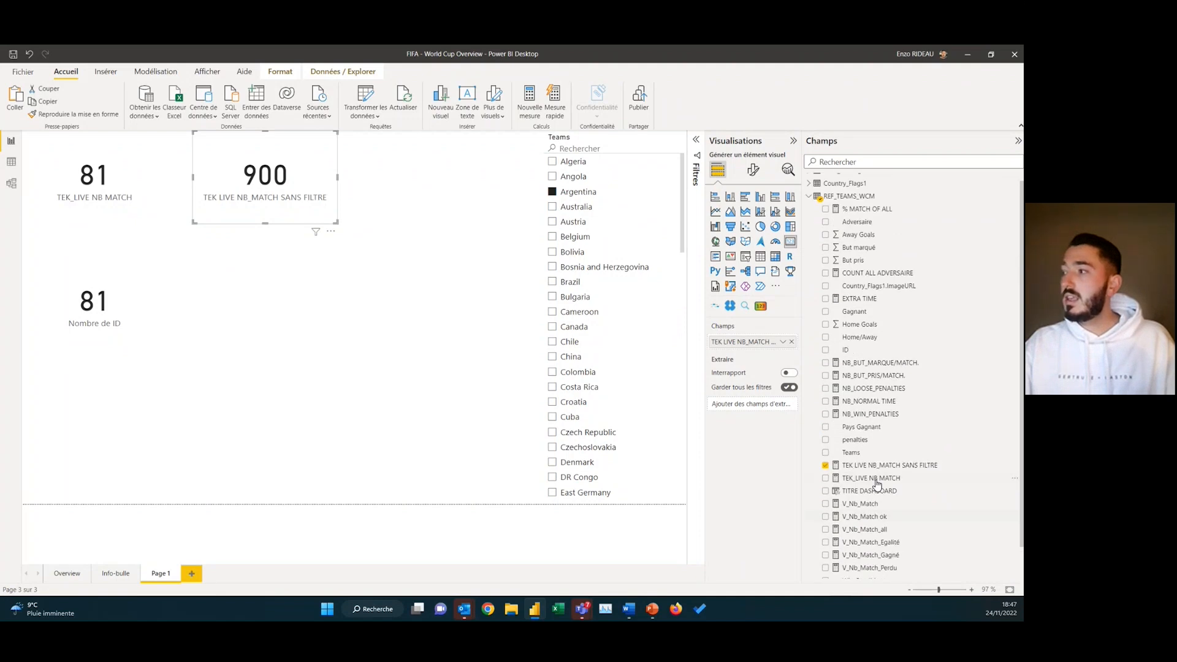
left_click(861, 218)
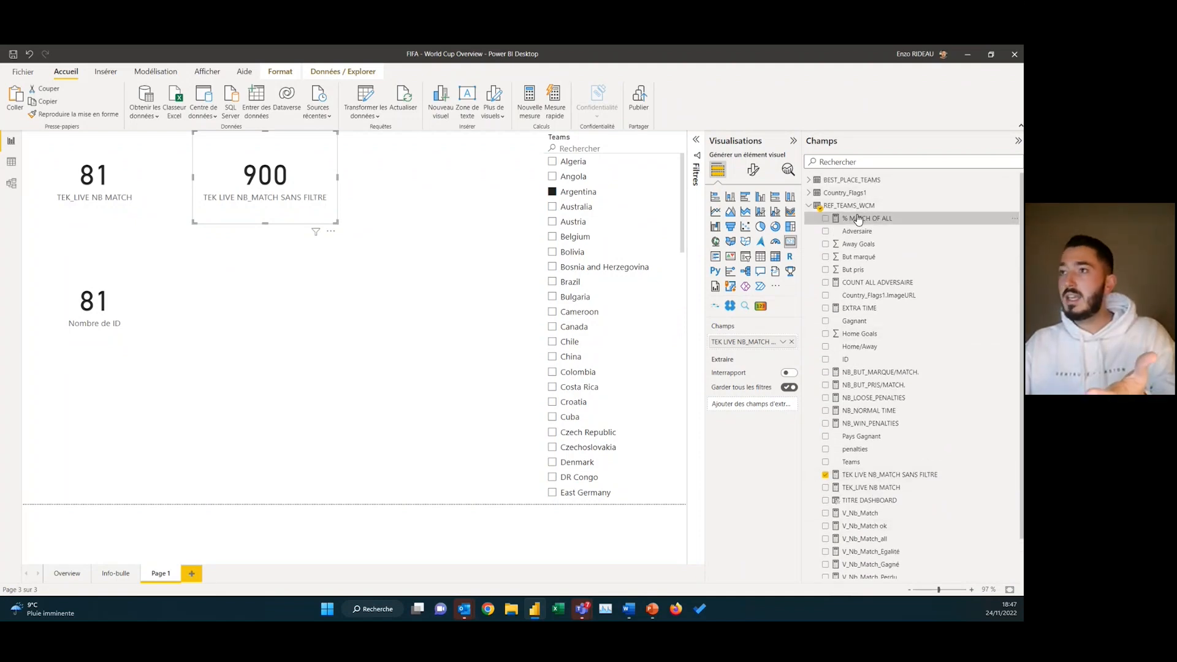
right_click(859, 208)
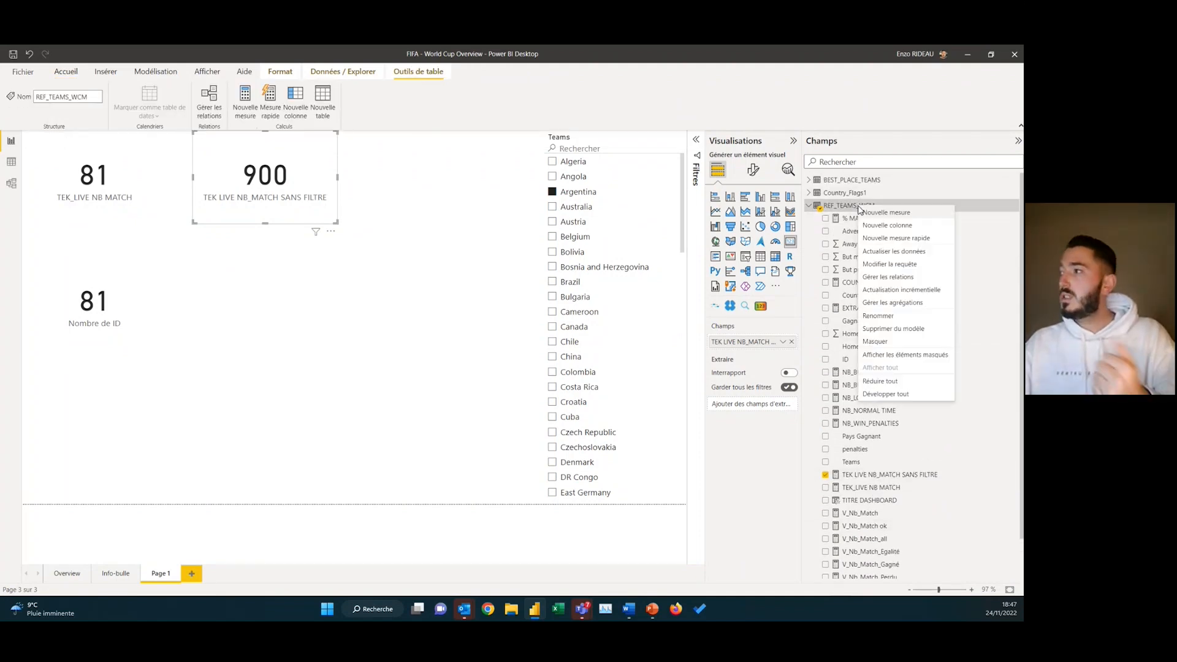
left_click(886, 213)
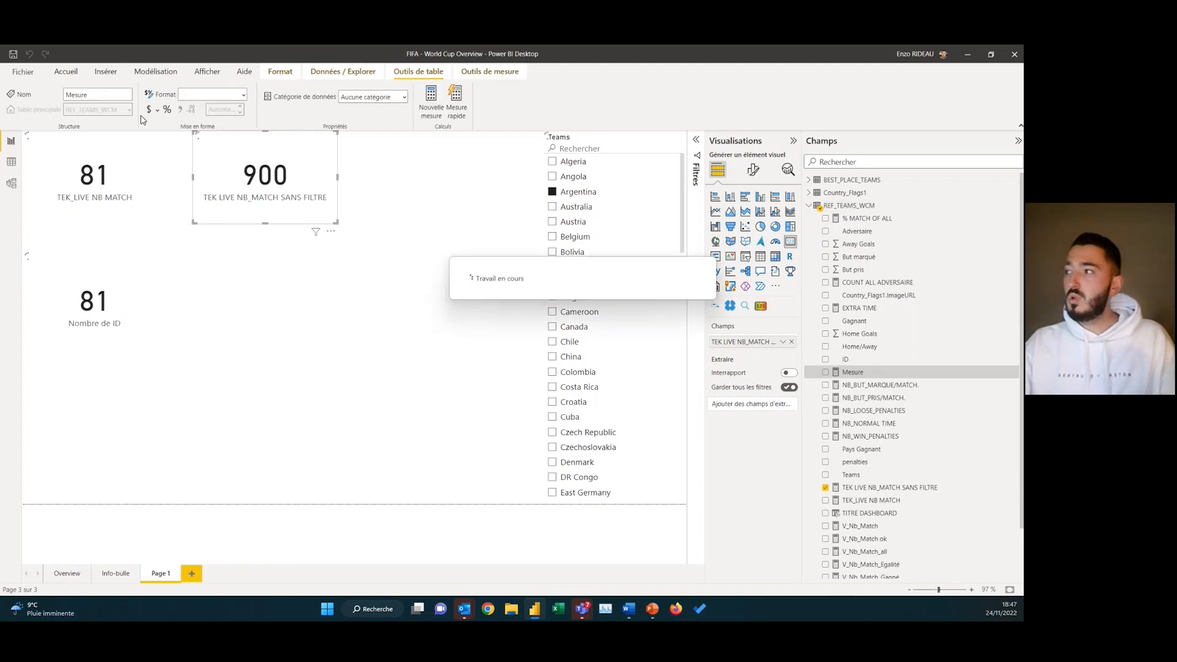
double_click(89, 138)
type("%")
type(" MATCH SELEC")
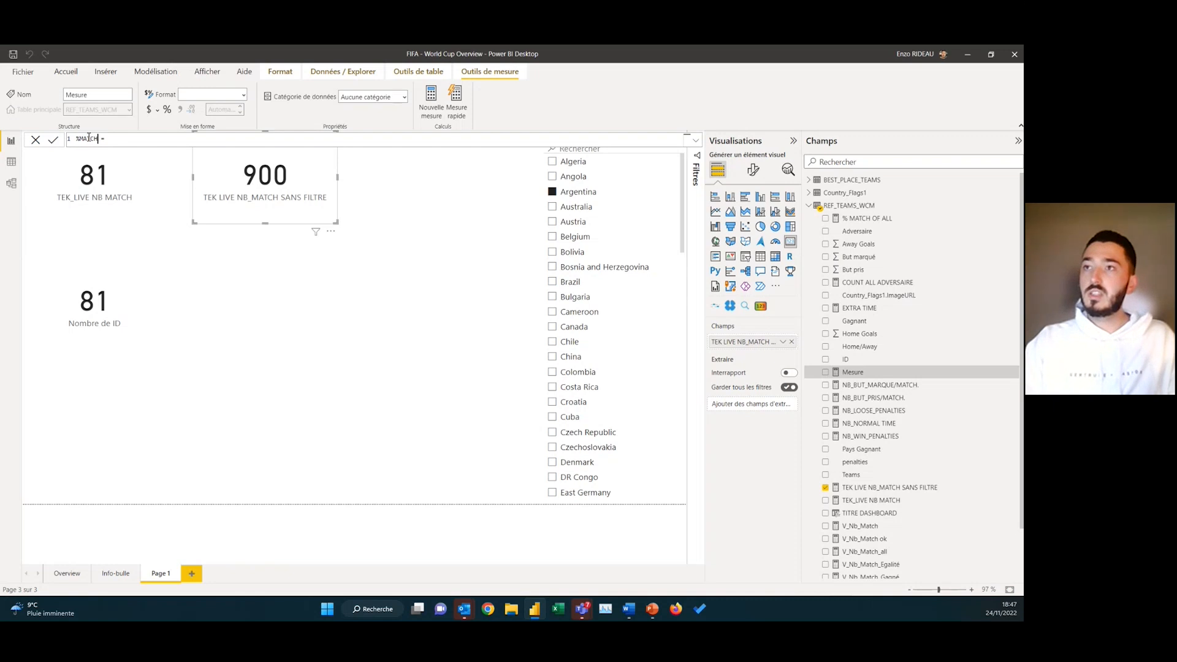
type("TIONNE")
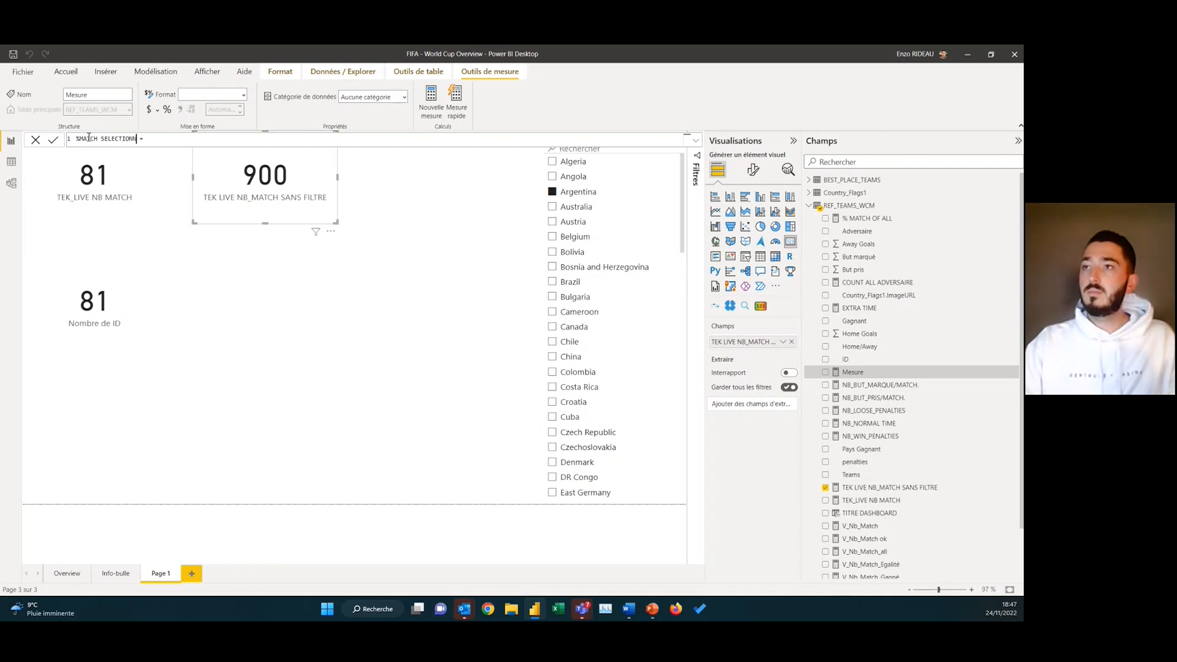
Begin the %MATCH SELECTIONNE formula with the DIVIDE function
left_click(214, 142)
type("DI")
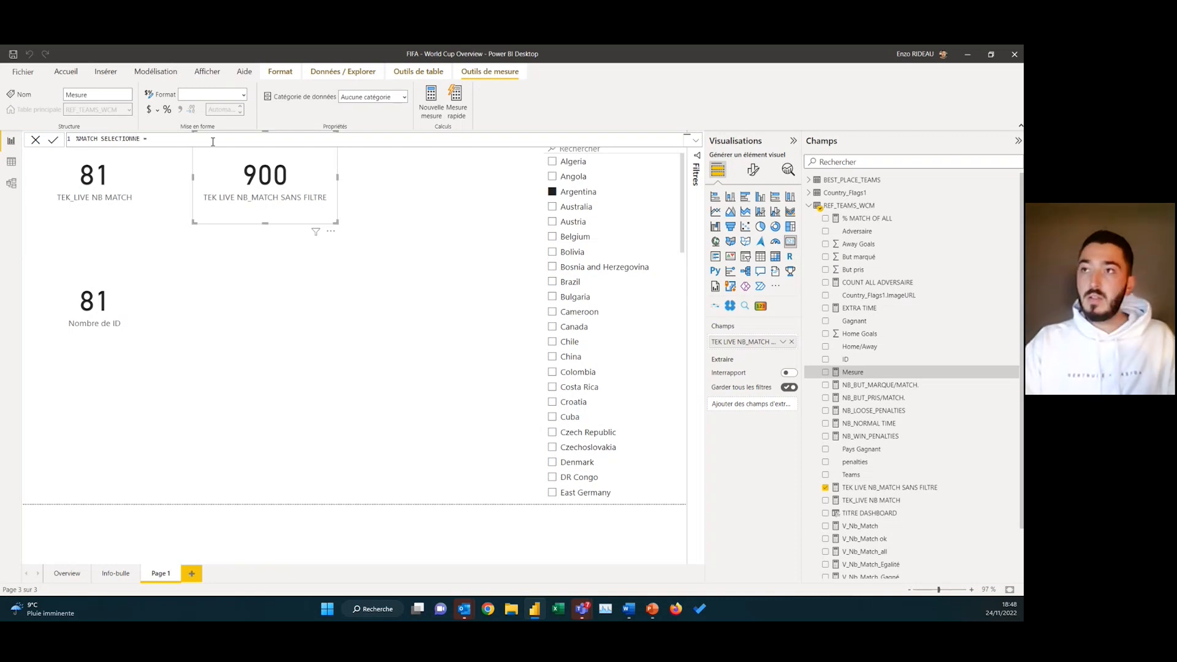
key("Down")
key("Down")
key("Down")
key("Down")
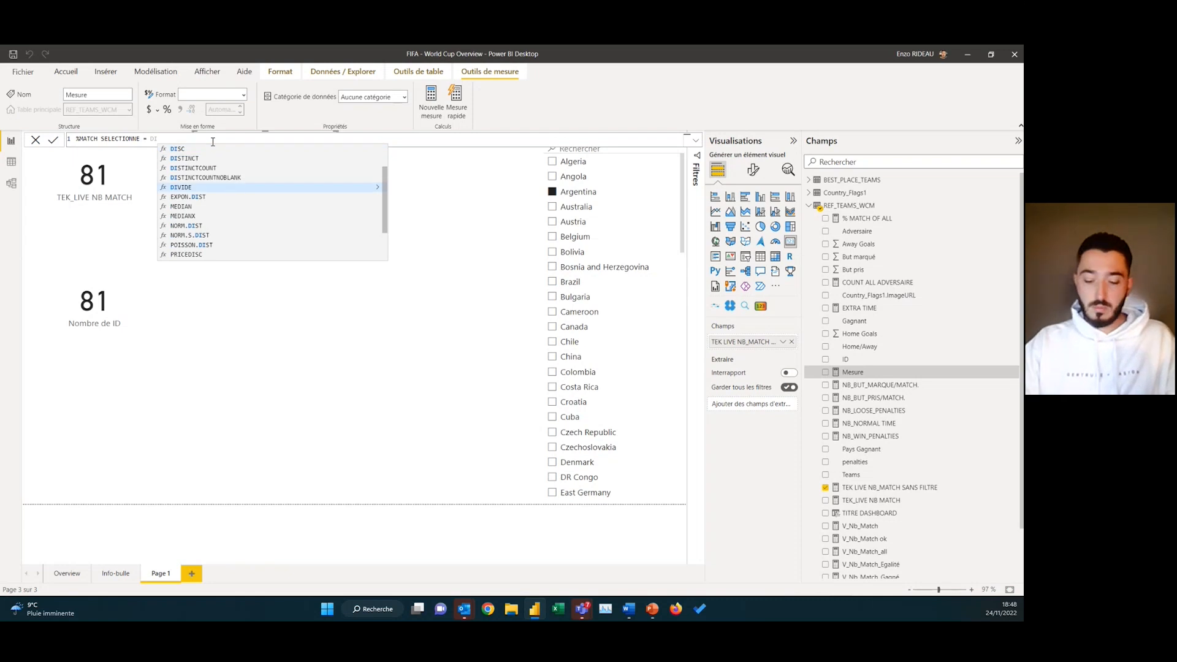
key("Tab")
type("(")
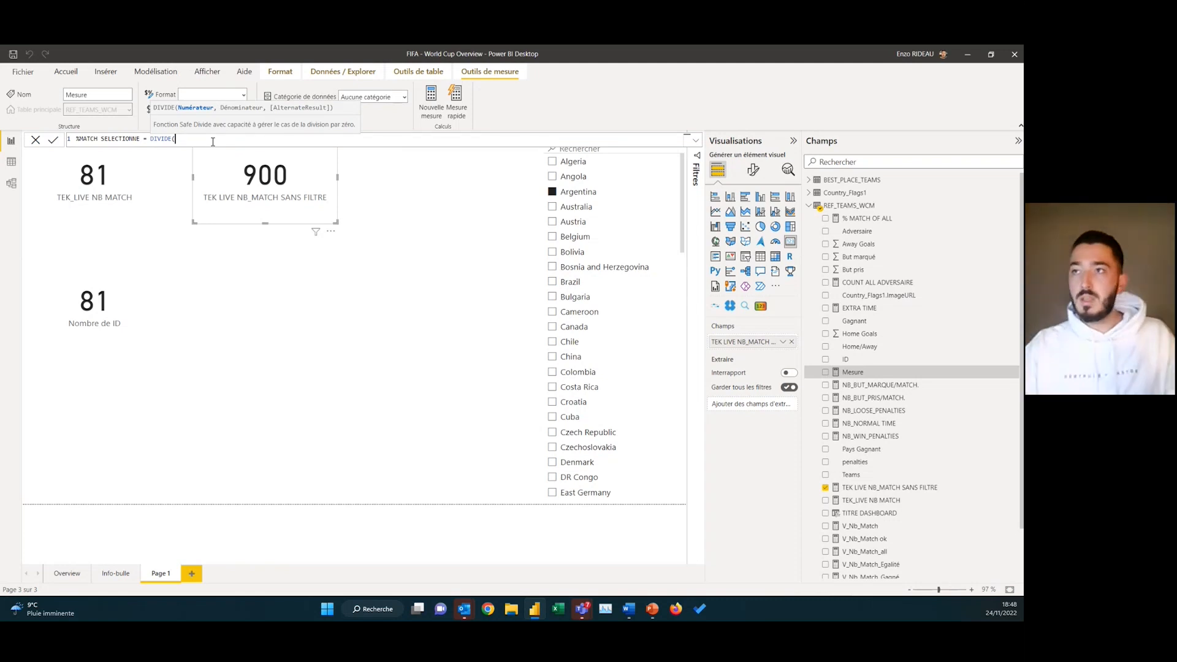
Complete the DIVIDE formula with [TEK_LIVE NB MATCH] as numerator and [TEK LIVE NB_MATCH SANS FILTRE] as denominator, and commit the measure
type("TEK")
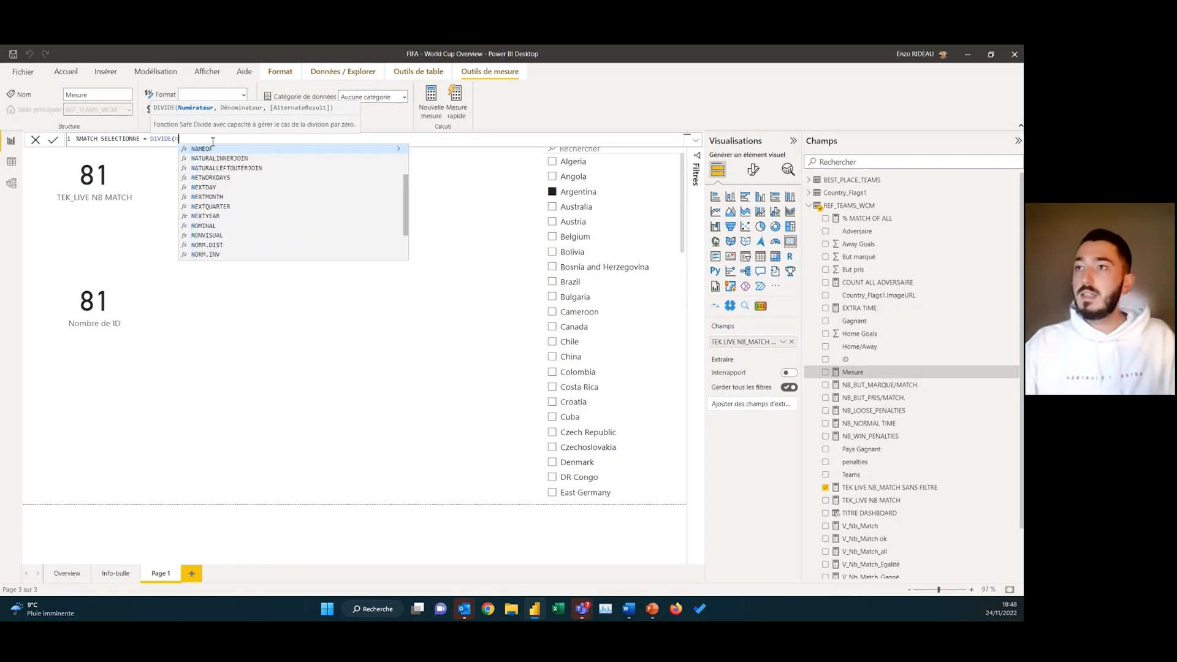
key("Down")
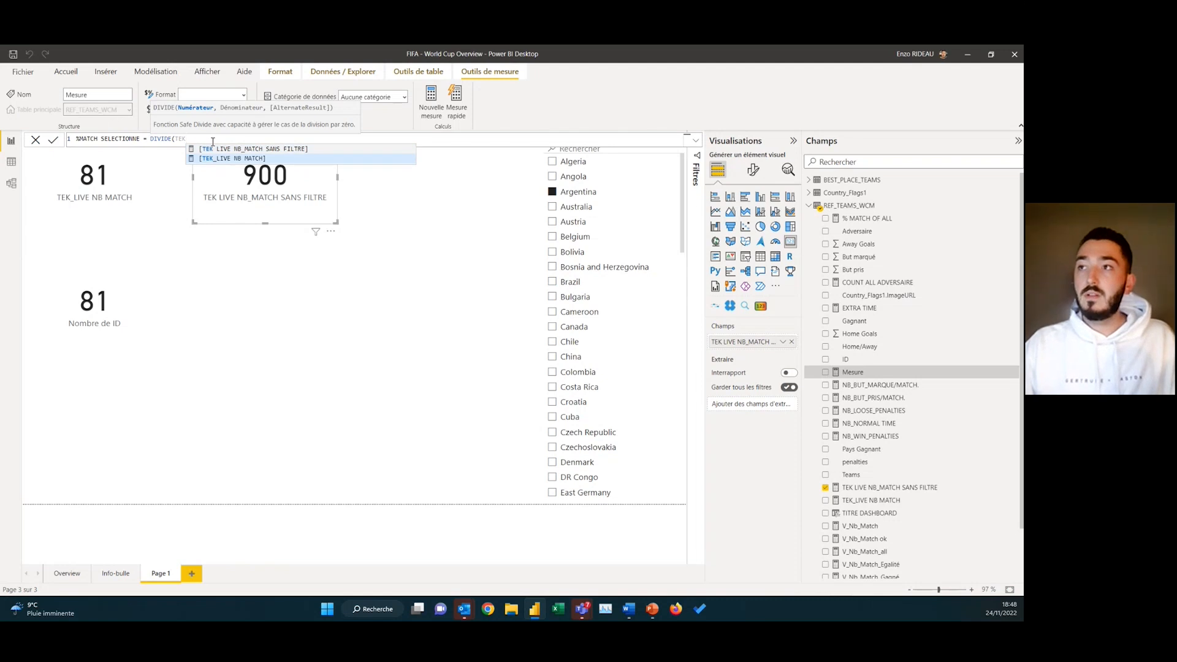
key("Tab")
type(",")
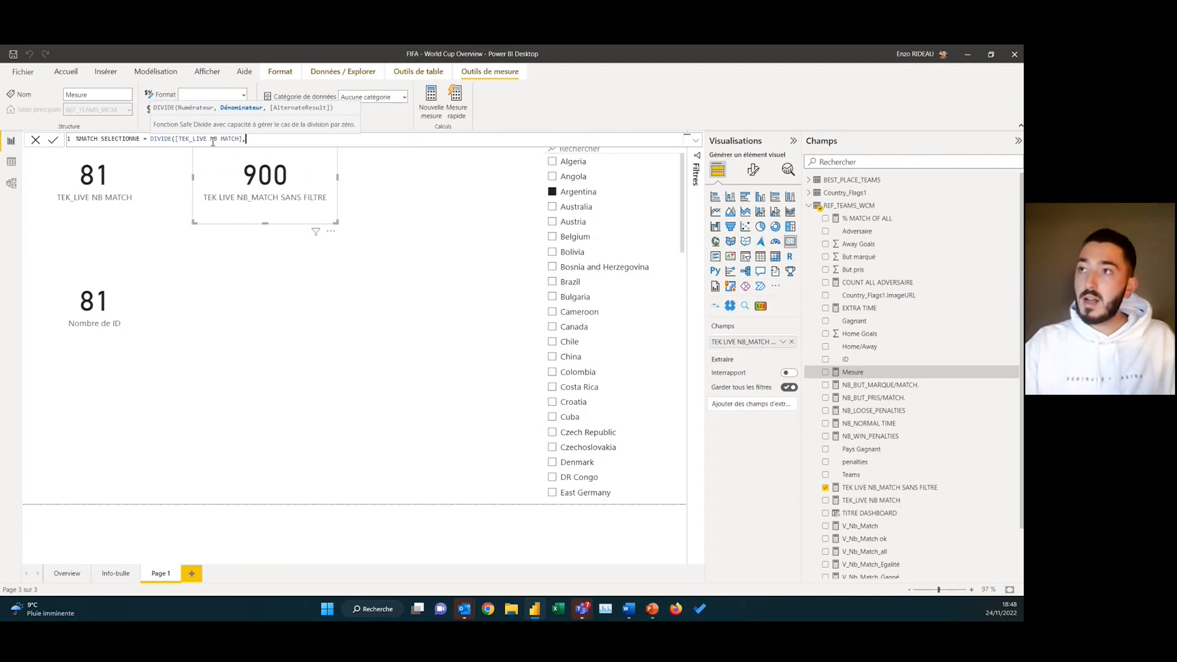
type("TEK")
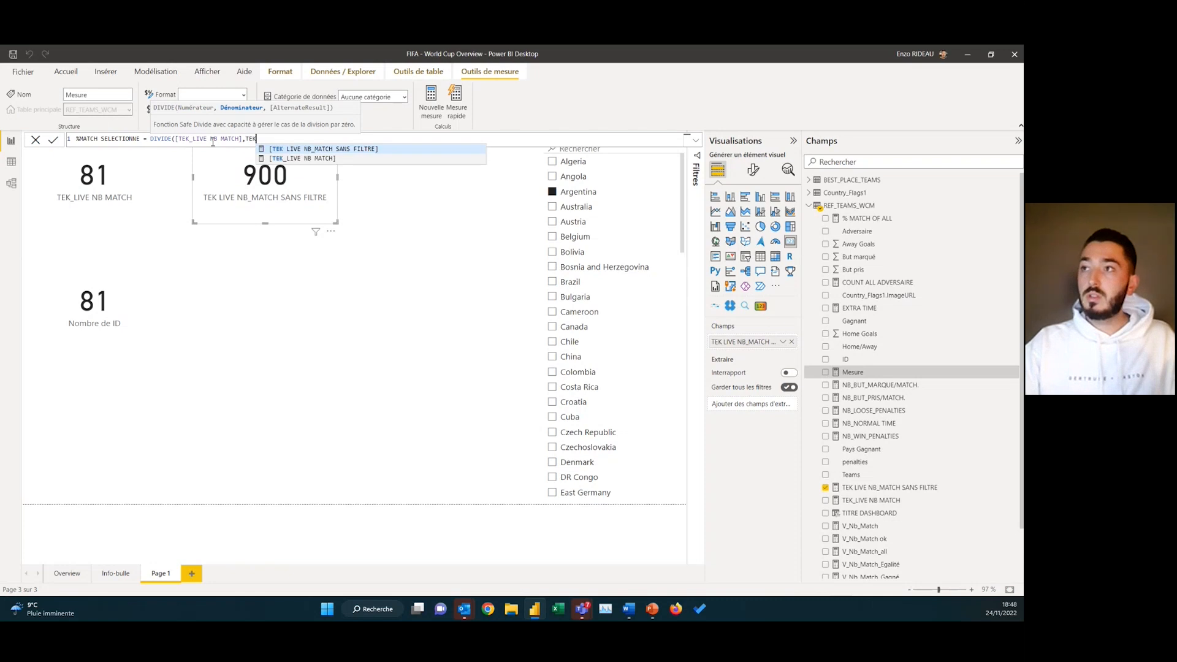
key("Tab")
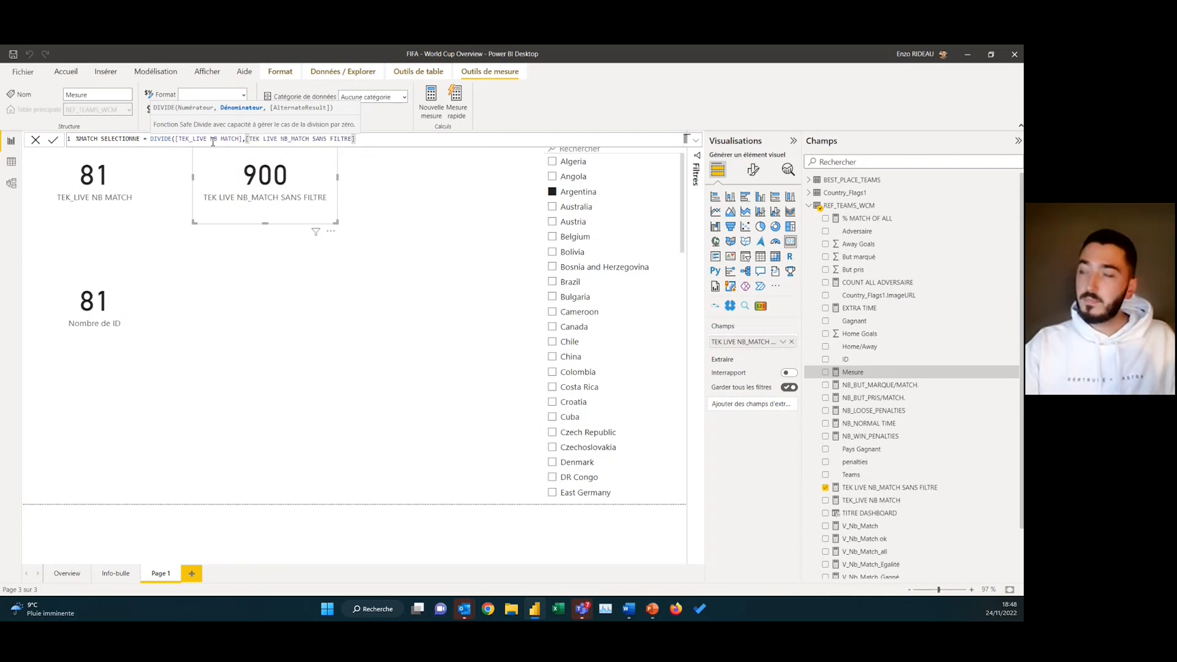
type(")")
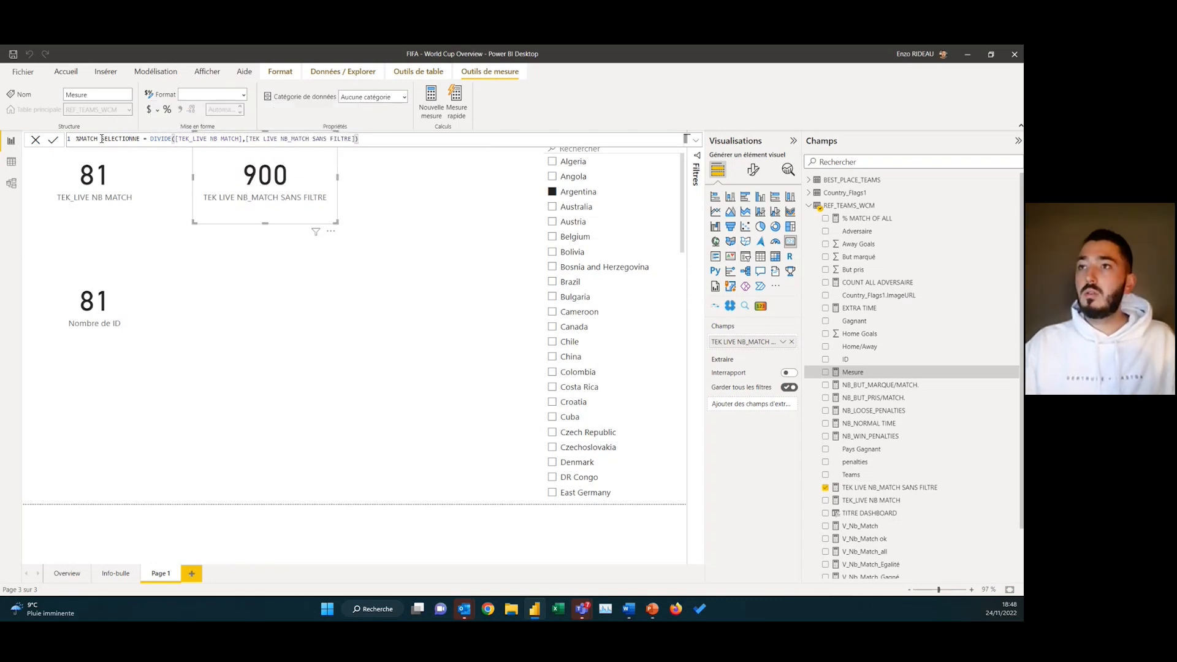
left_click(49, 145)
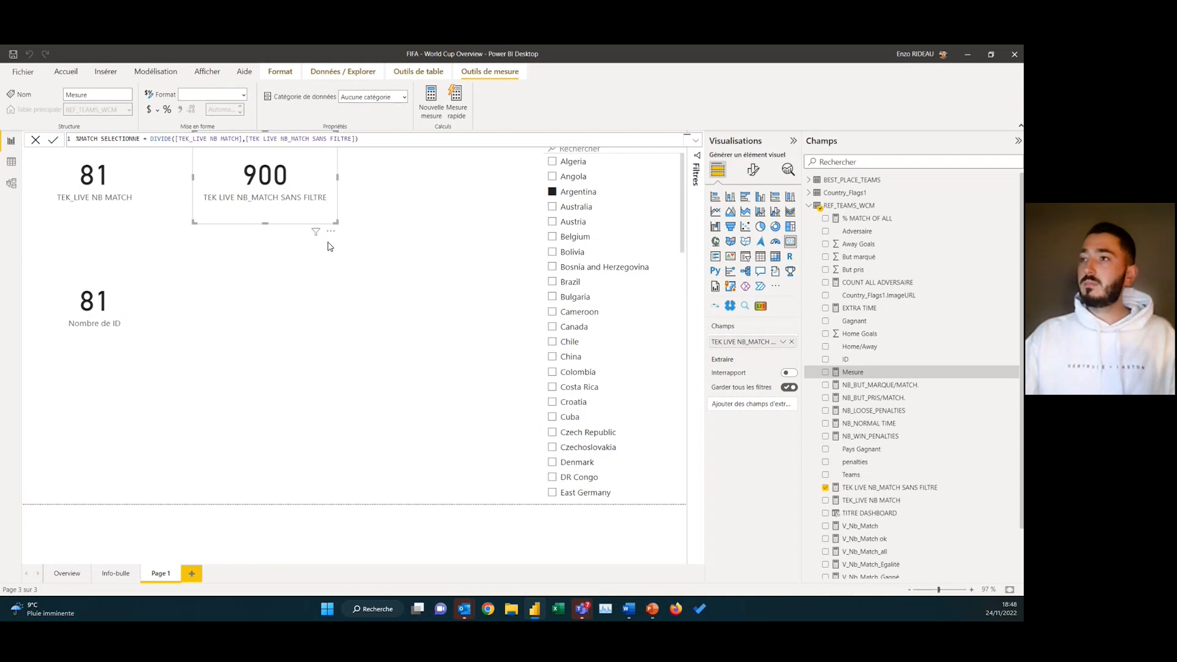
Add a card showing %MATCH SELECTIONNE beside the Nombre de ID card and format the measure as a percentage
left_click(331, 284)
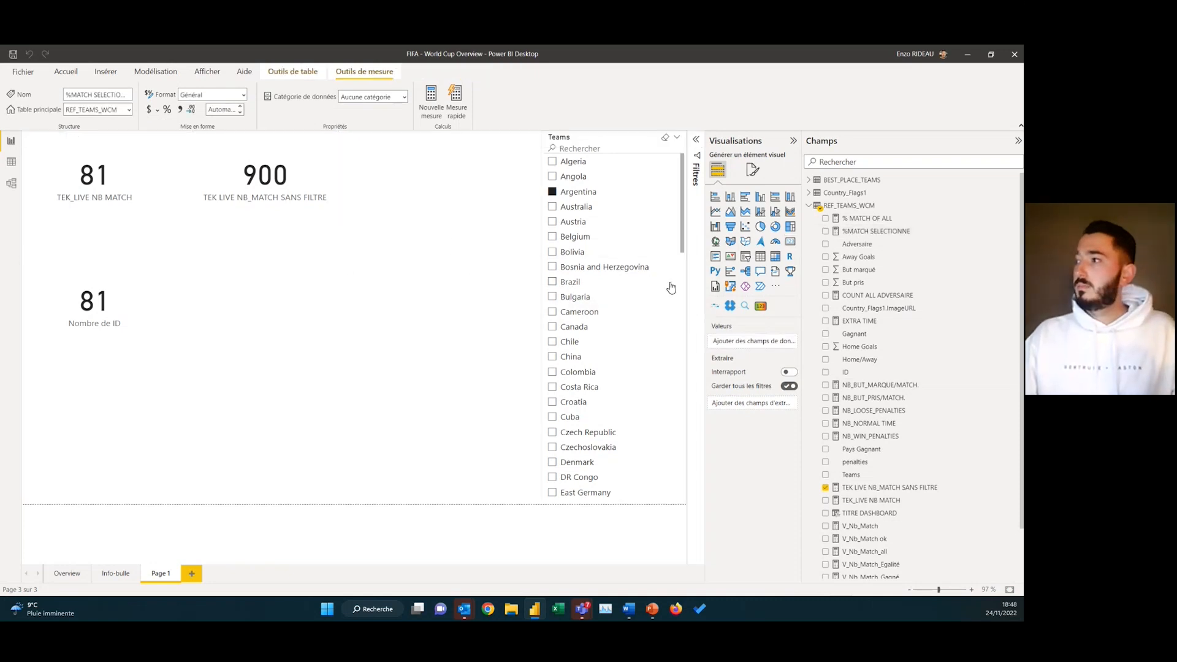
left_click(789, 244)
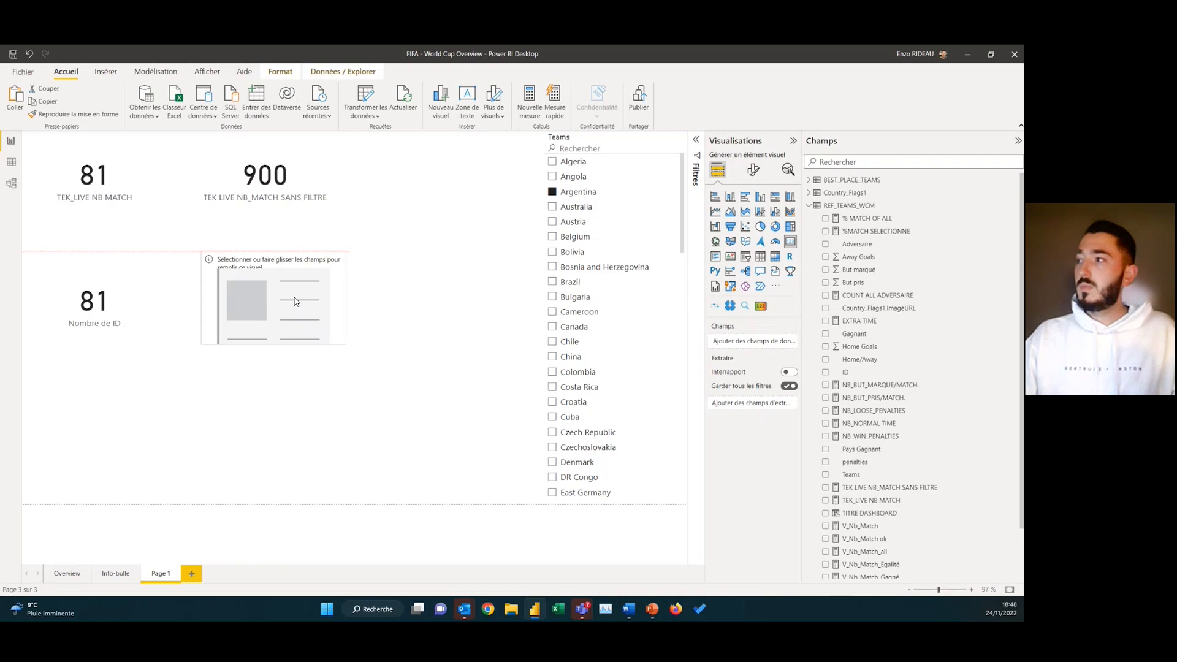
left_click(828, 232)
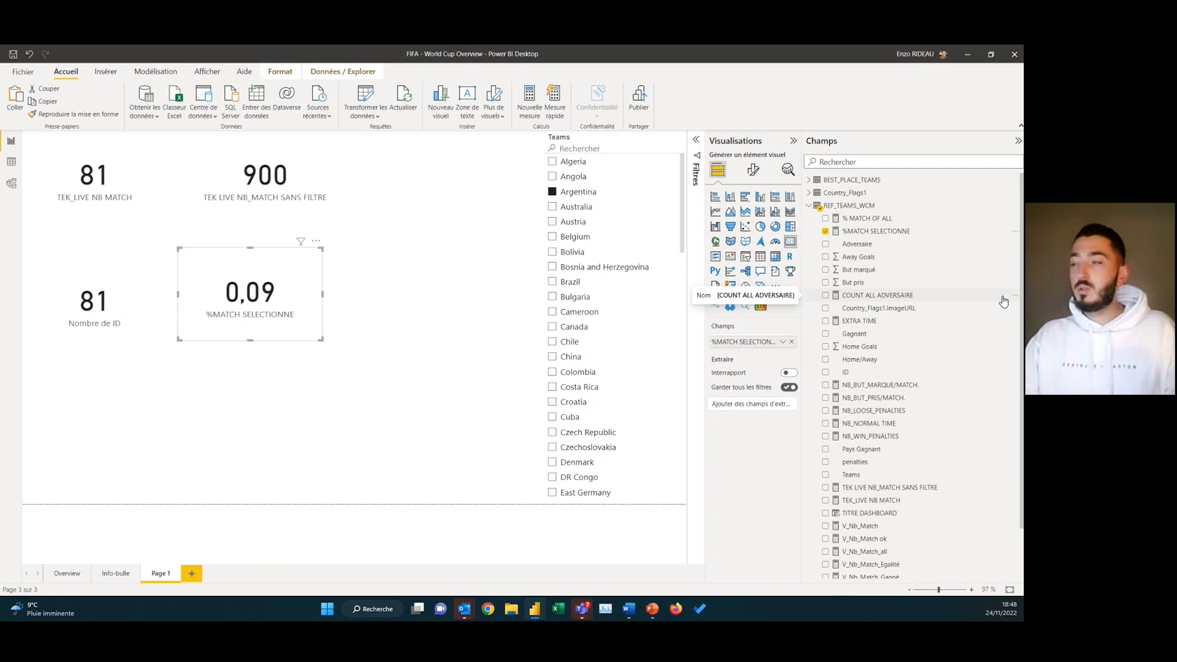
left_click(850, 235)
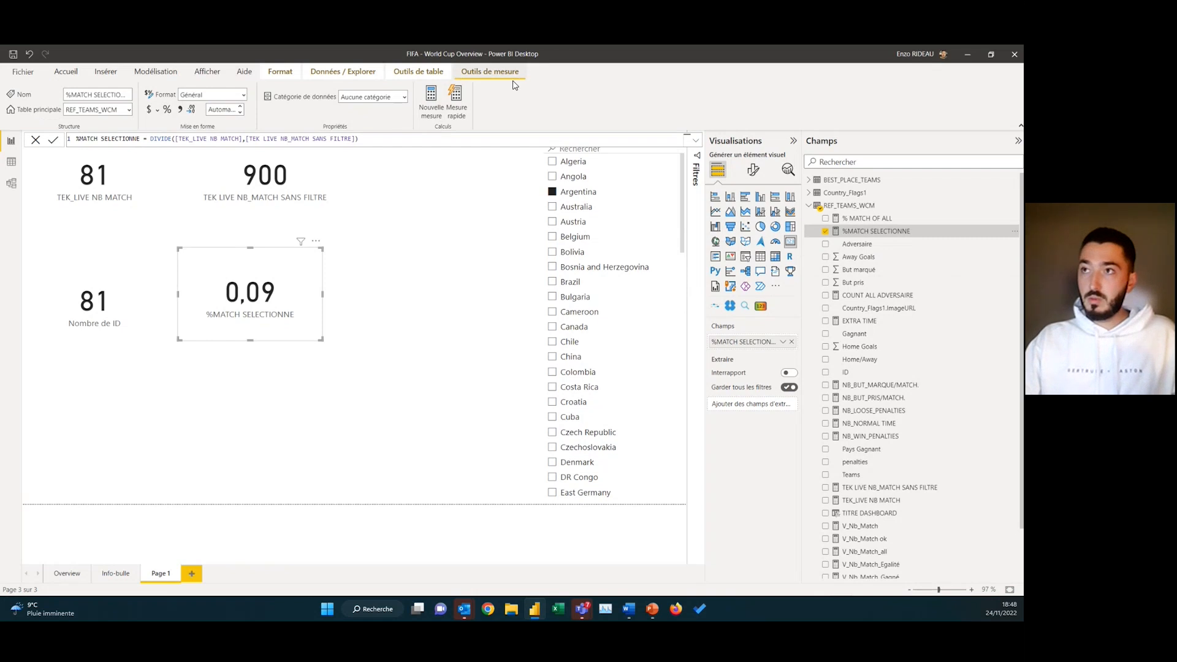
left_click(167, 110)
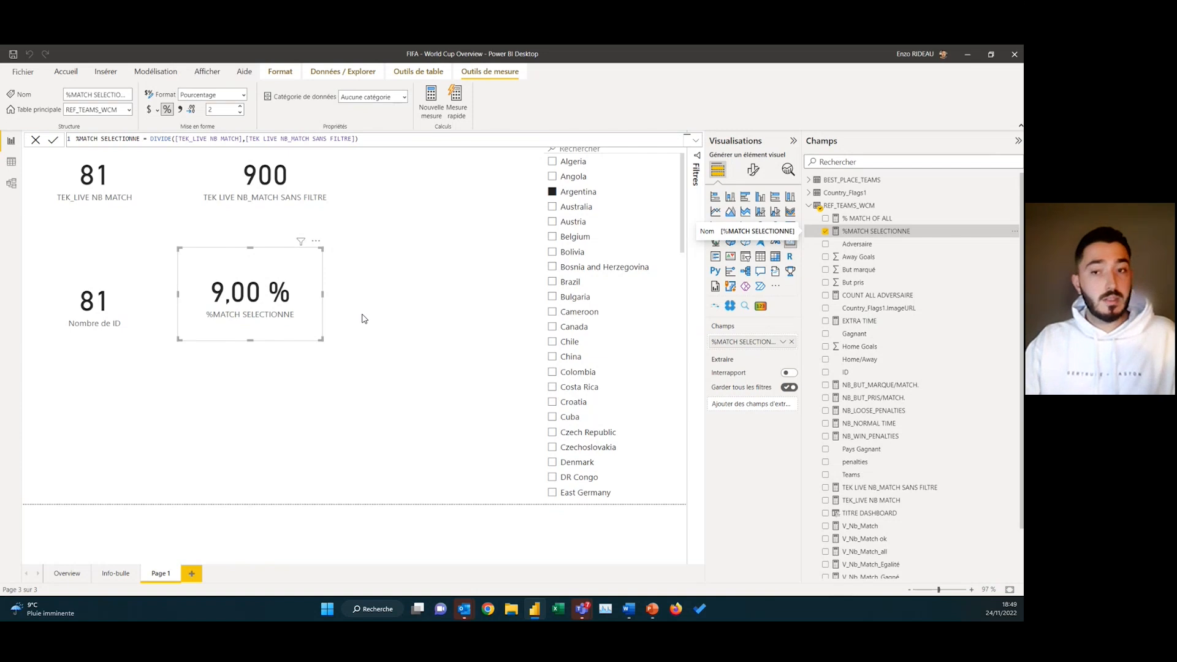
Filter the Teams slicer by Croatia, Czech Republic and finally England to check the %MATCH SELECTIONNE card
left_click(575, 405)
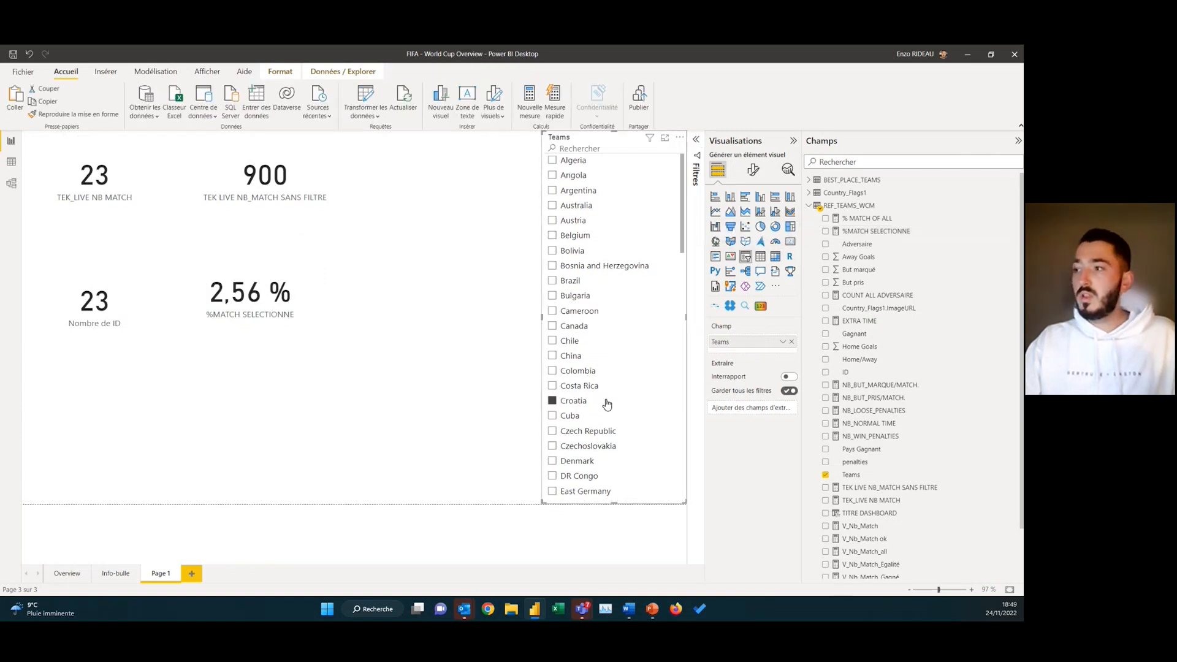
scroll(604, 402, "down", 1)
left_click(599, 383)
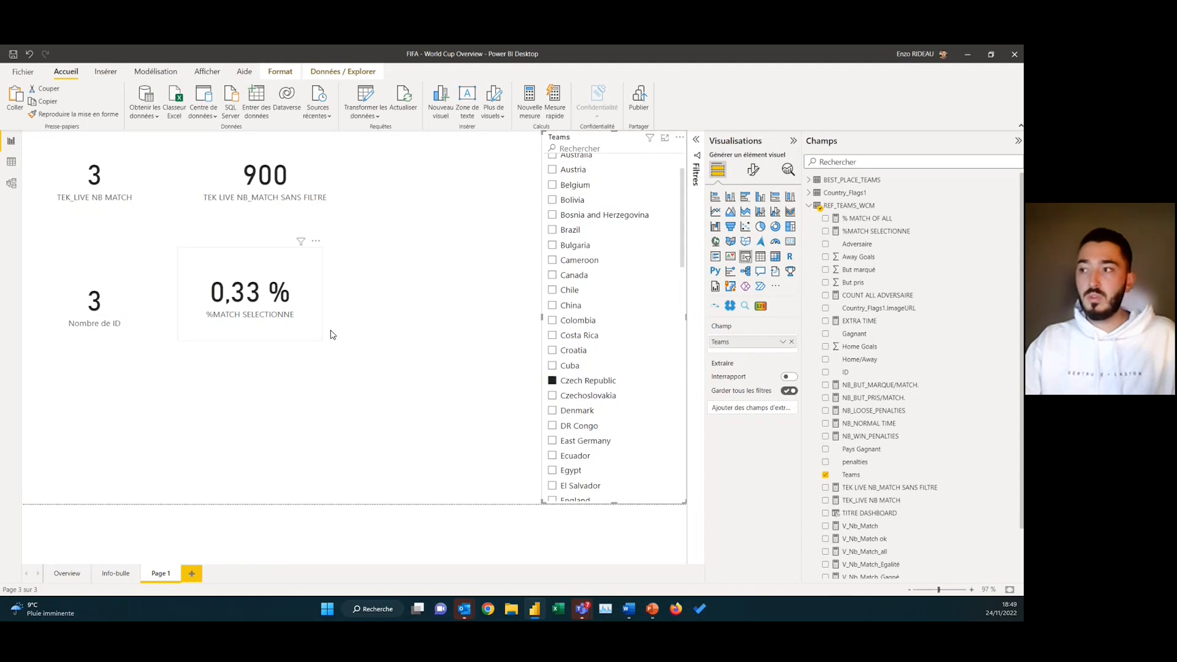
scroll(599, 415, "down", 2)
left_click(572, 397)
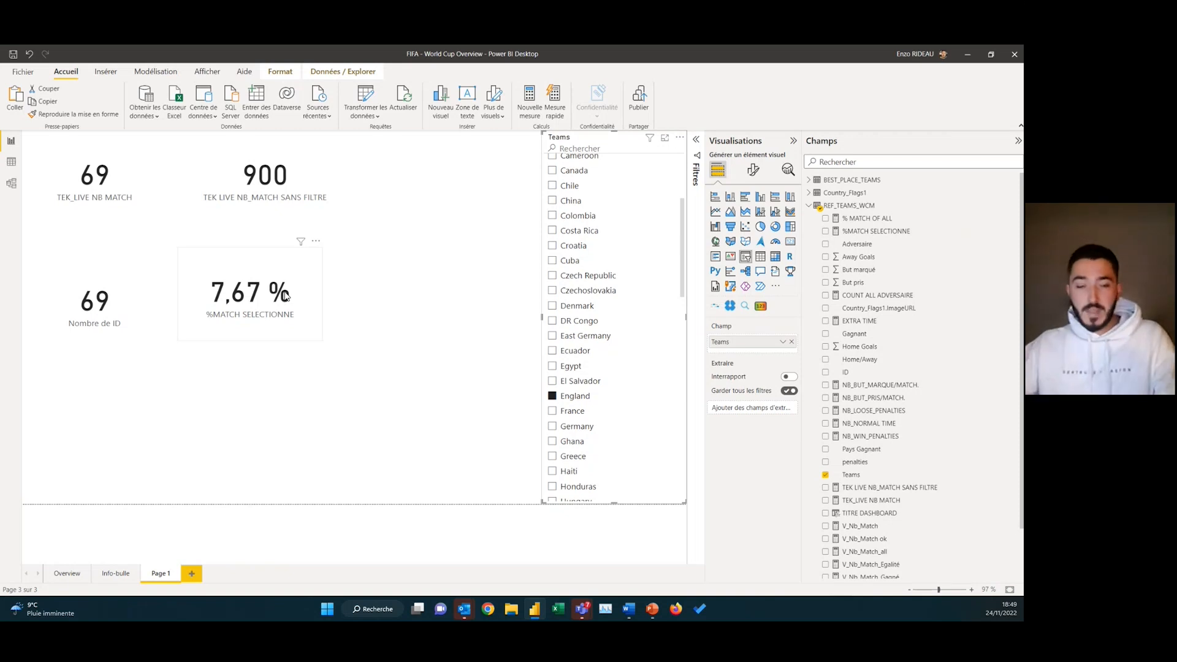
Review the formulas of the %MATCH SELECTIONNE and % MATCH OF ALL measures
left_click(885, 231)
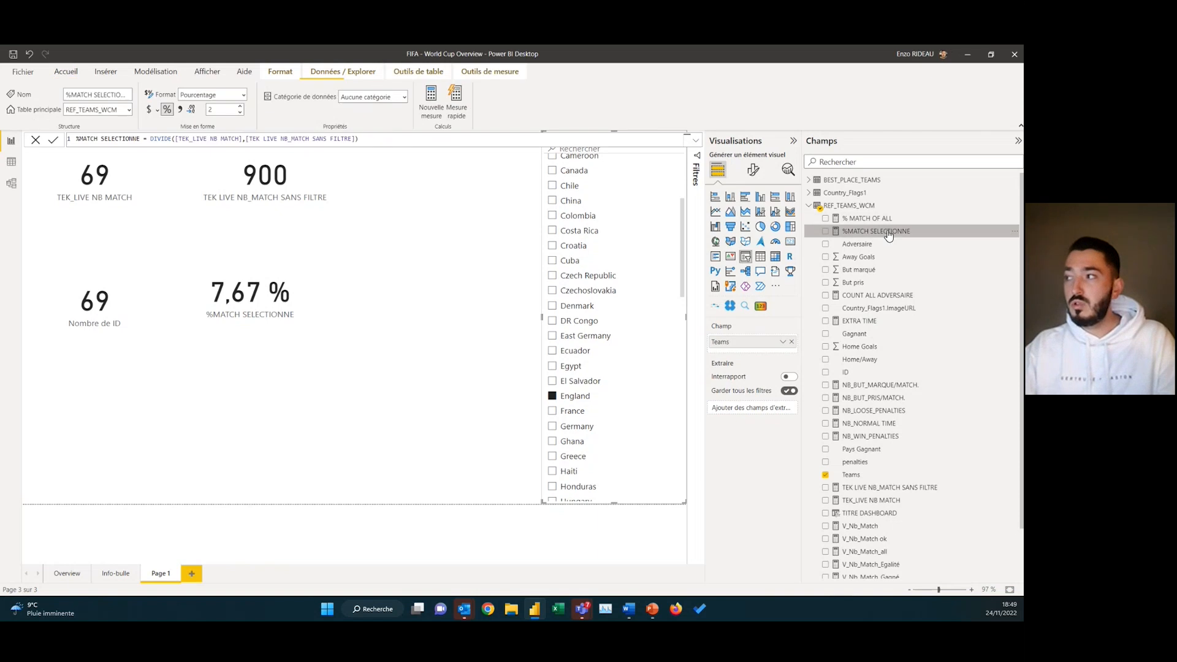
left_click(311, 199)
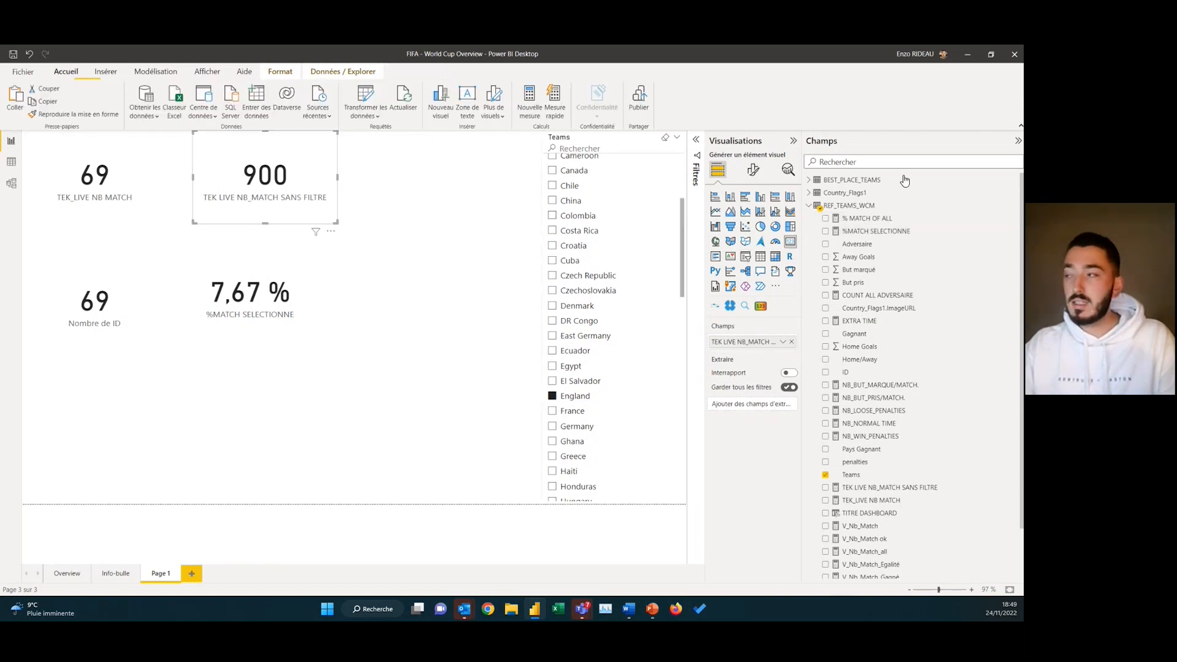
left_click(885, 222)
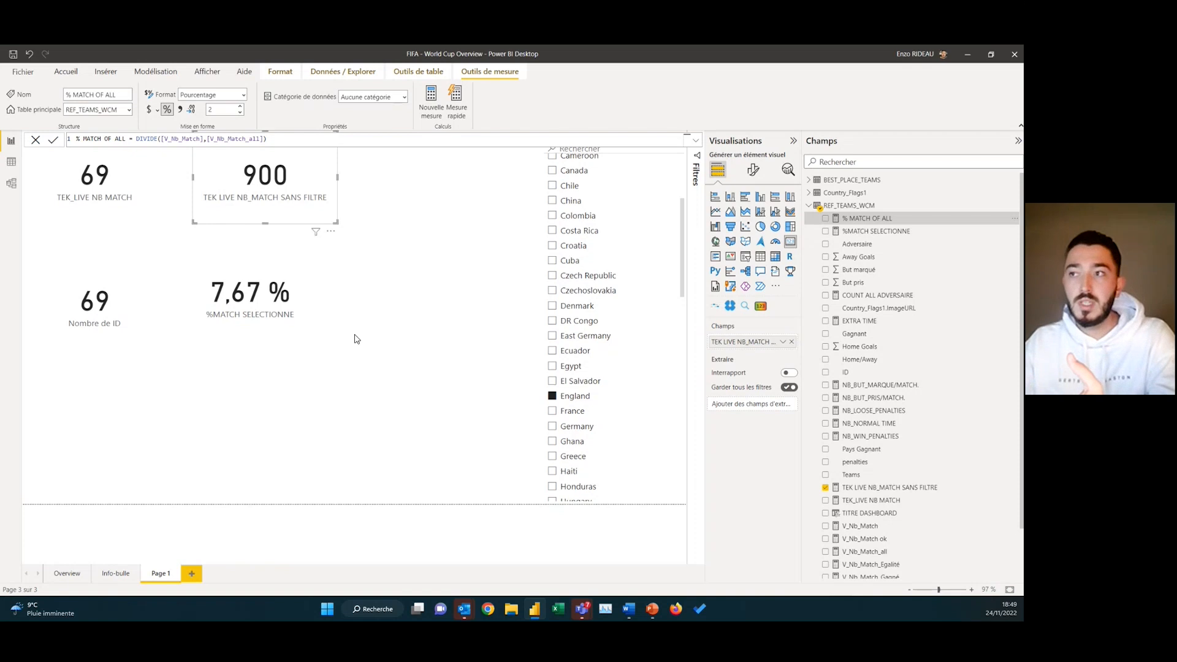
Move the %MATCH SELECTIONNE card beside the TEK LIVE NB_MATCH SANS FILTRE card and shift the Nombre de ID card slightly up
left_click(232, 322)
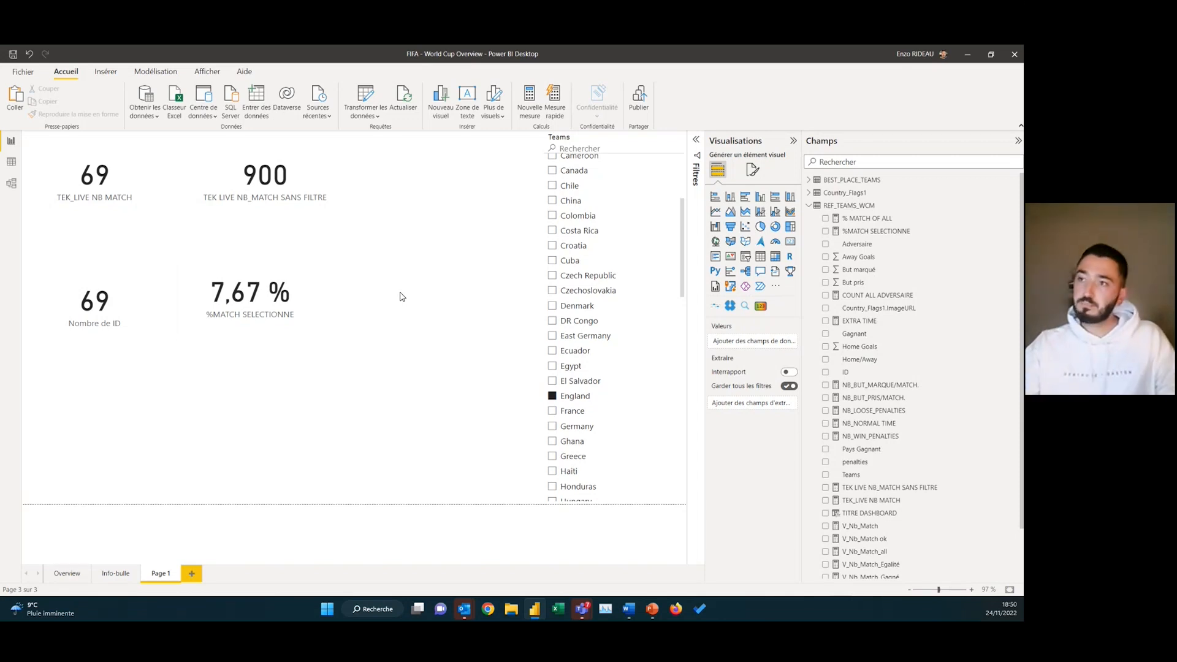
left_click_drag(224, 299, 407, 179)
left_click_drag(109, 304, 109, 280)
left_click(401, 298)
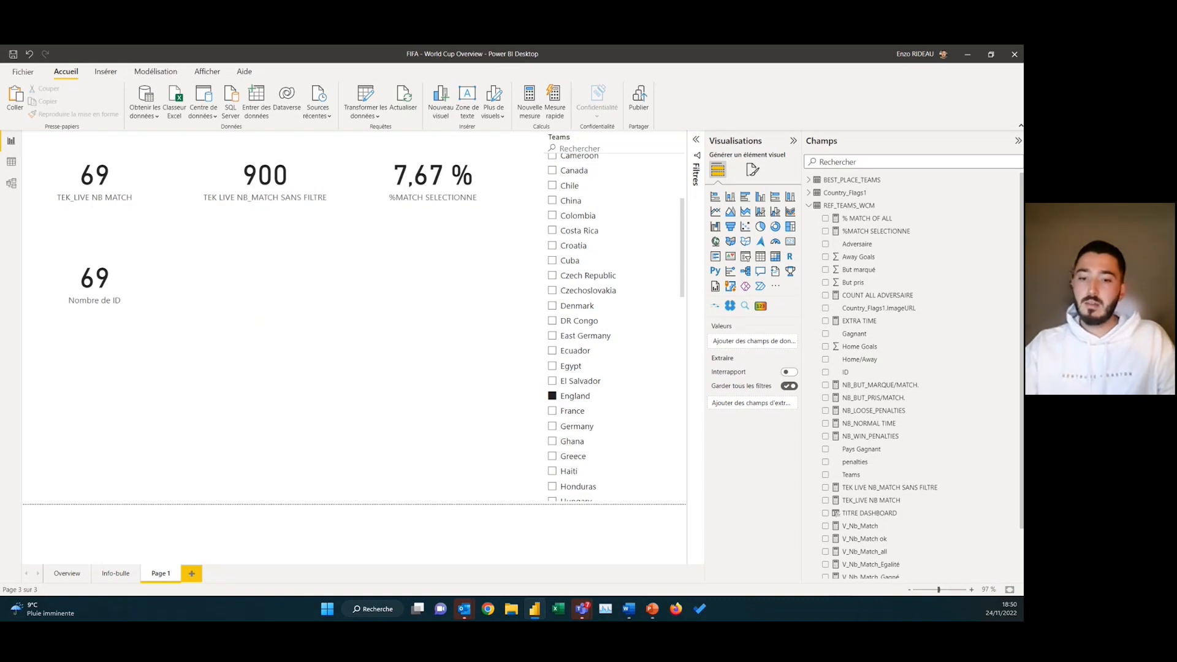
Switch to the PowerPoint presentation and start the slideshow from slide 12, "Aller plus loin dans l'utilisation de ses visualisations"
key("alt+Tab")
scroll(85, 459, "down", 2)
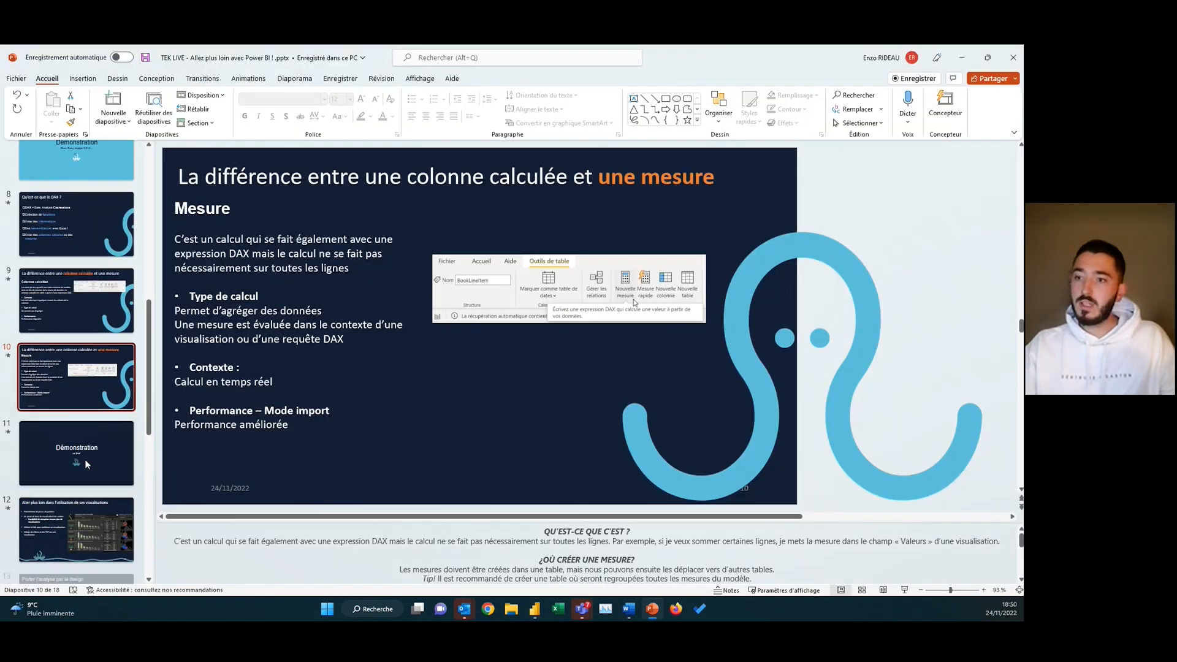
left_click(78, 518)
scroll(104, 478, "up", 2)
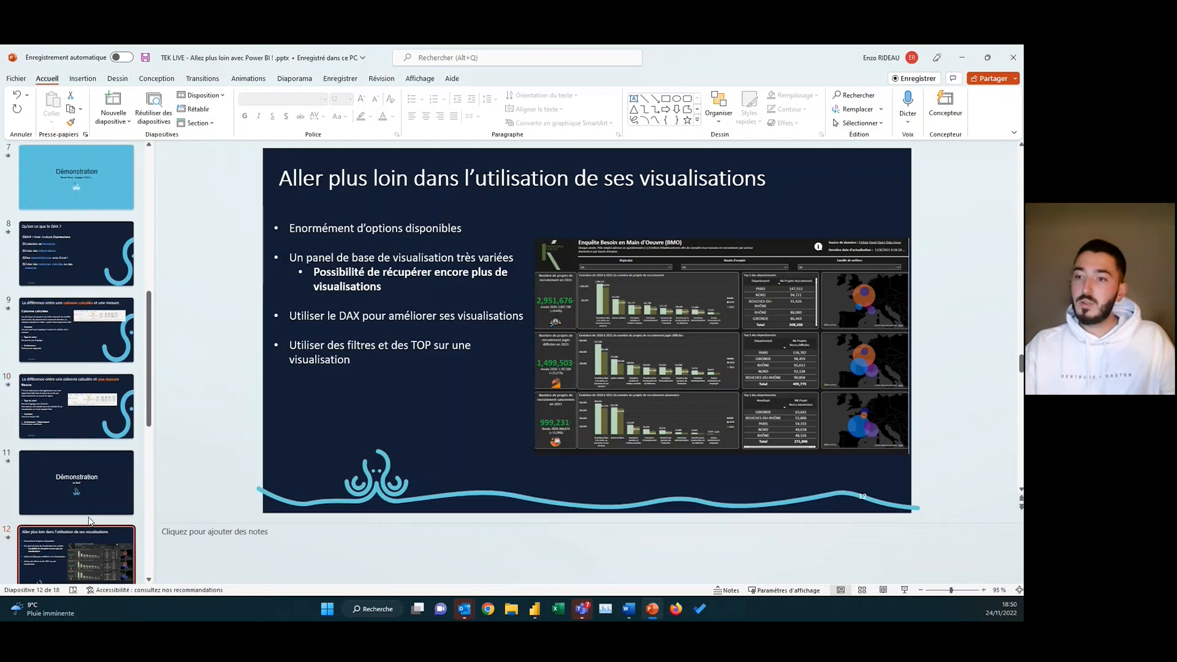
scroll(105, 510, "down", 4)
left_click(94, 413)
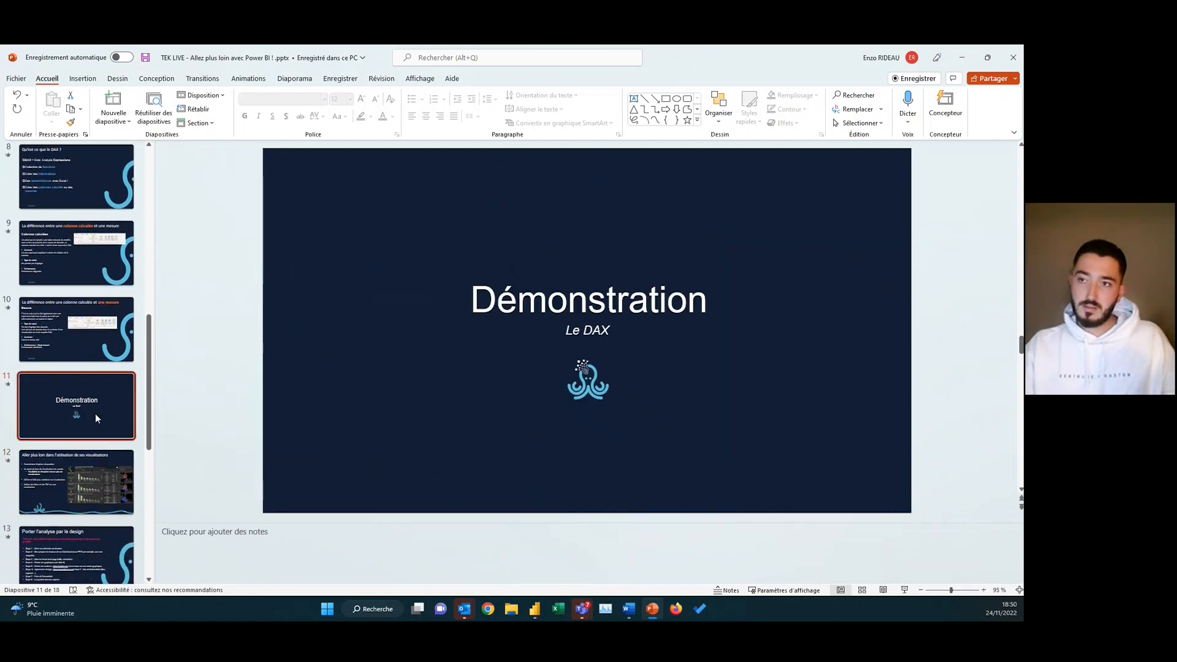
left_click(79, 469)
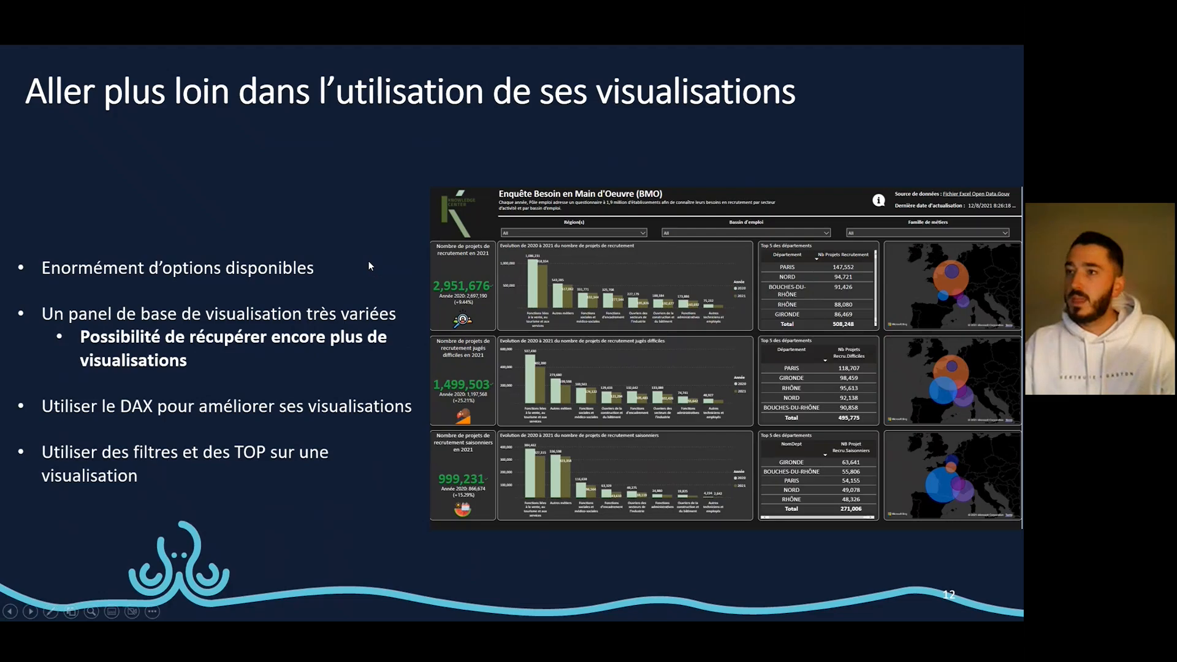
left_click(904, 590)
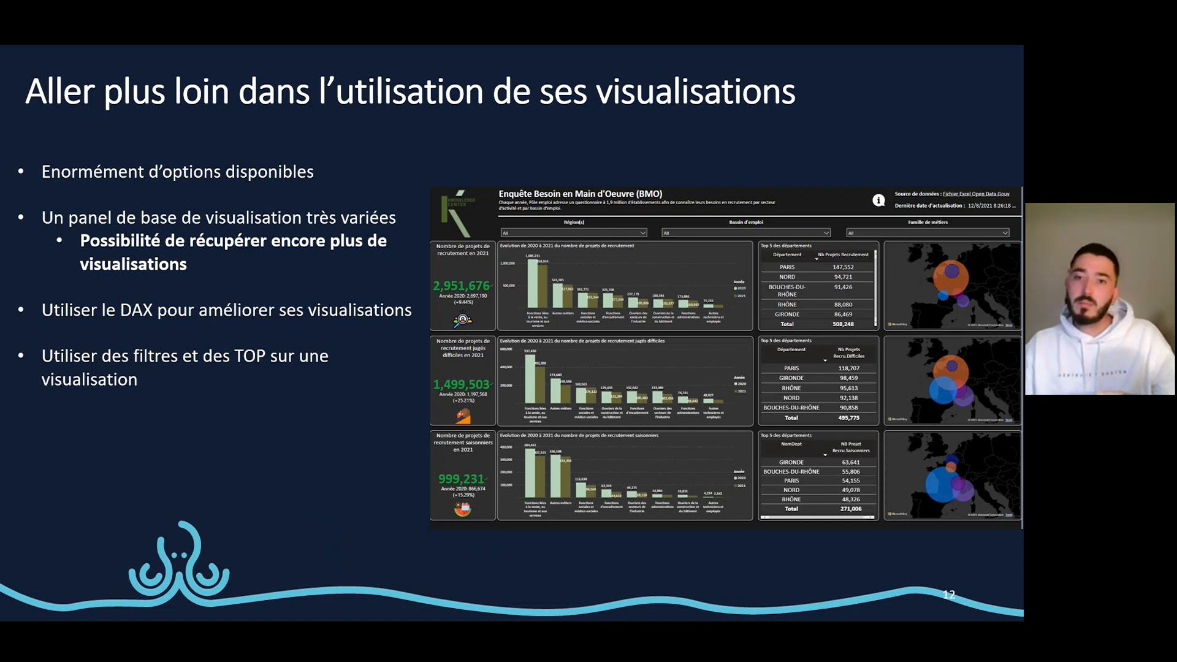
Advance the slideshow to "Porter l'analyse par le design" and reveal its points through Étape 3
key("Right")
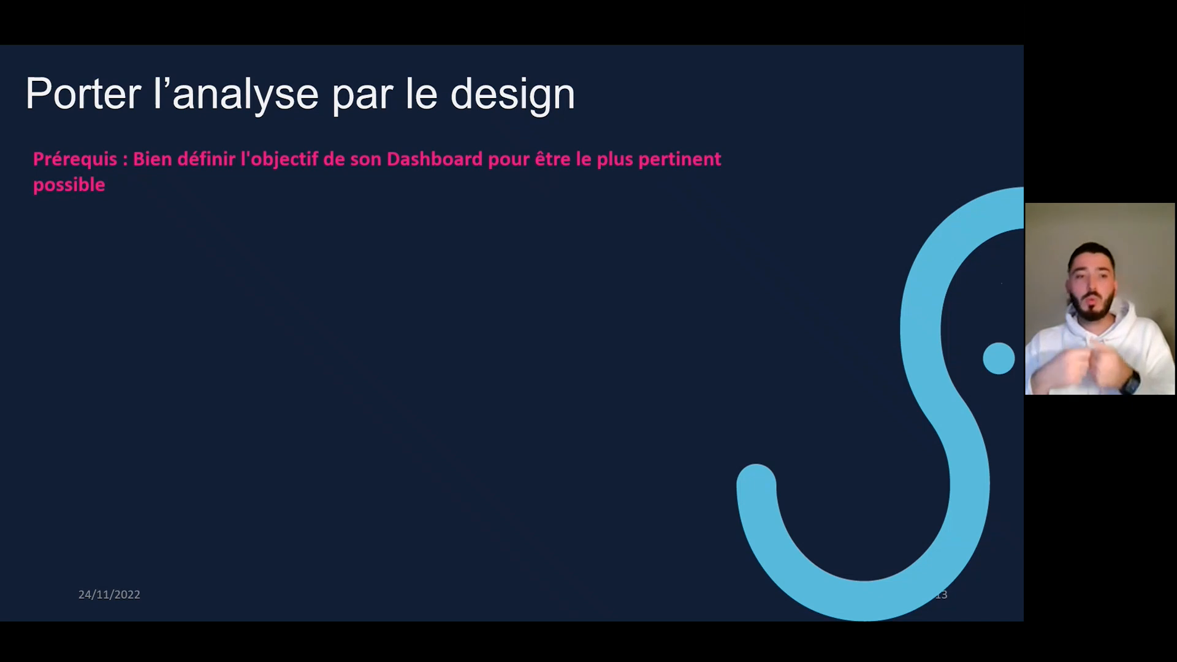
key("Right")
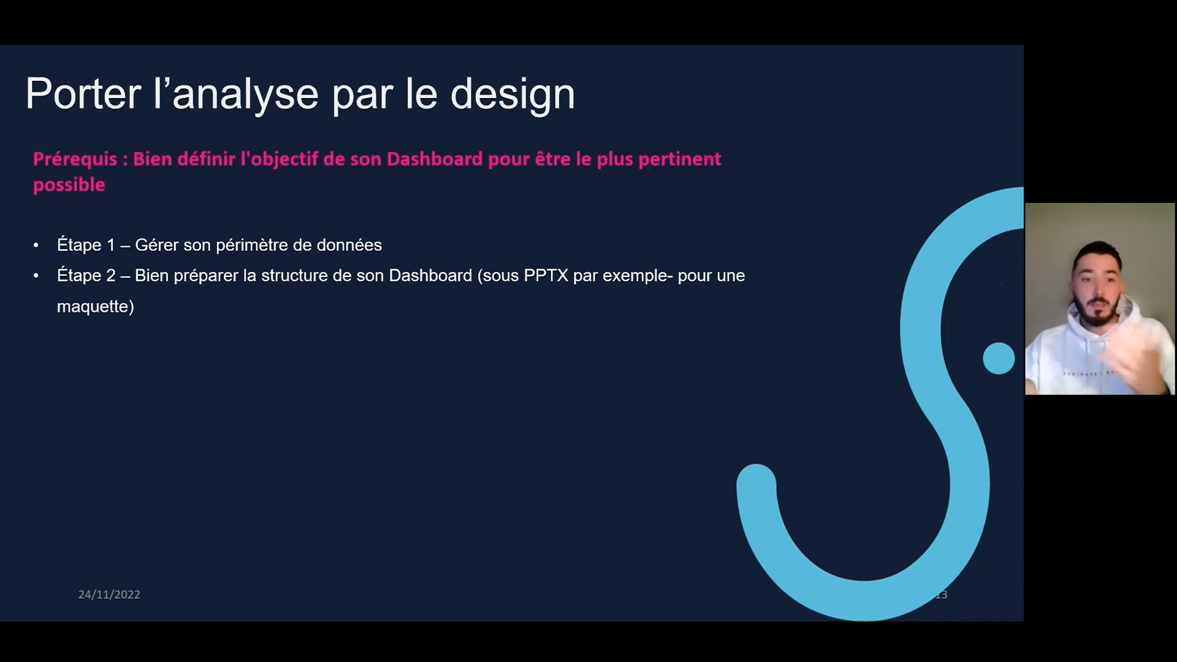
key("Right")
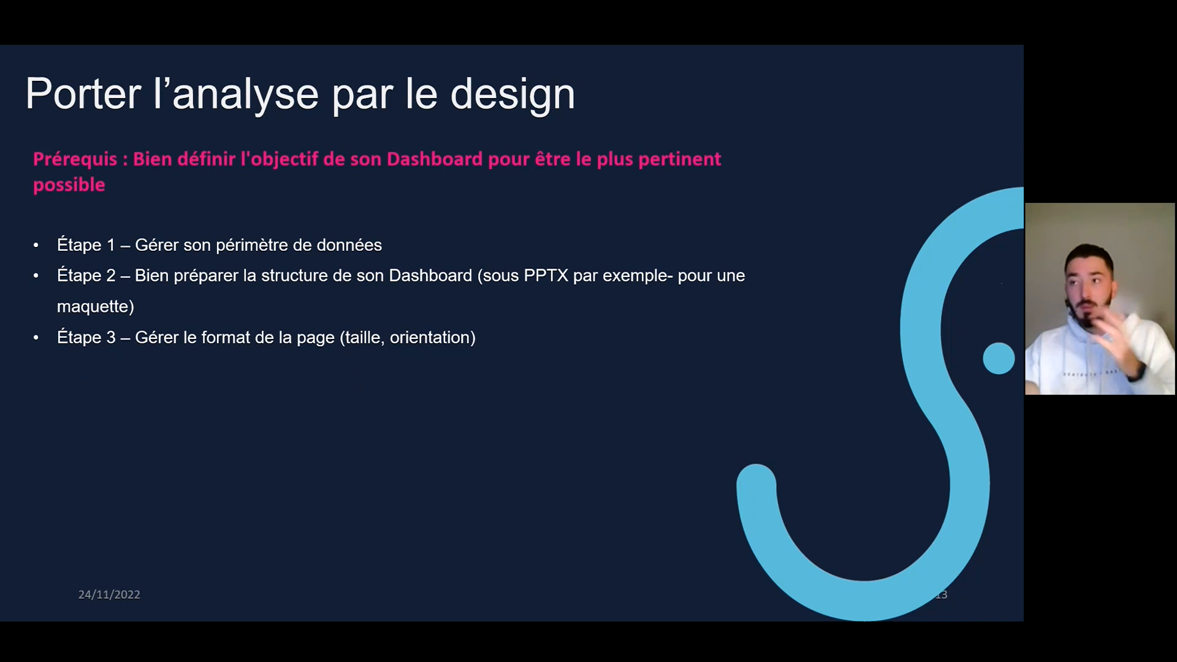
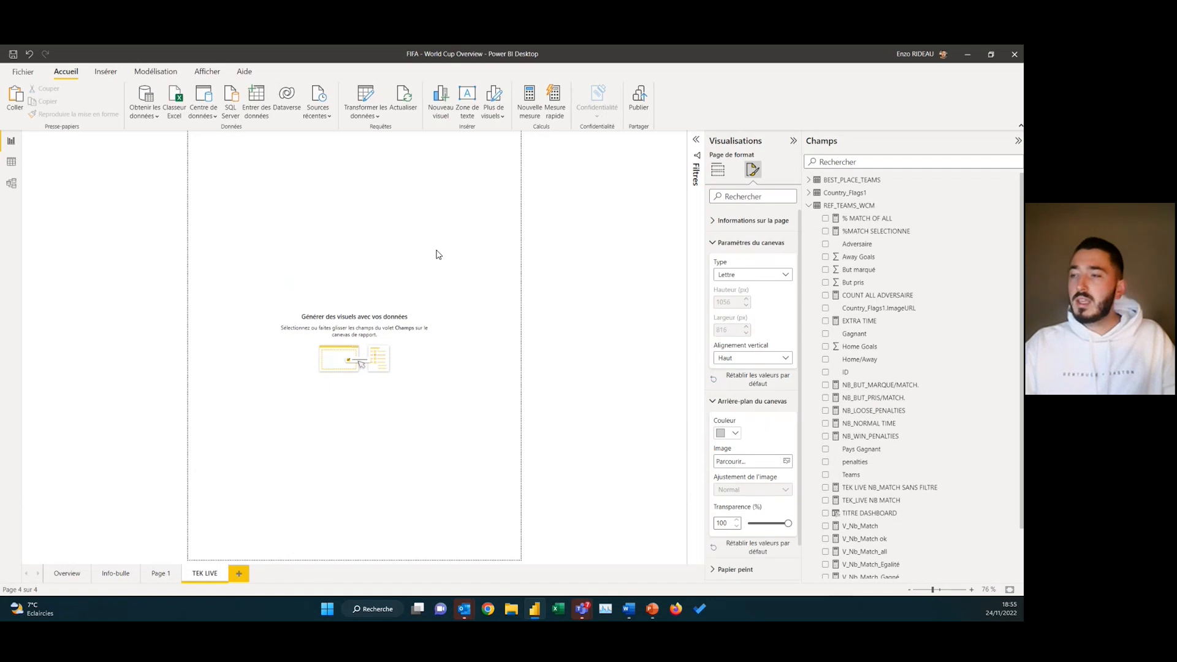
Set the TEK LIVE page's canvas background transparency to 0%
left_click_drag(788, 523, 738, 516)
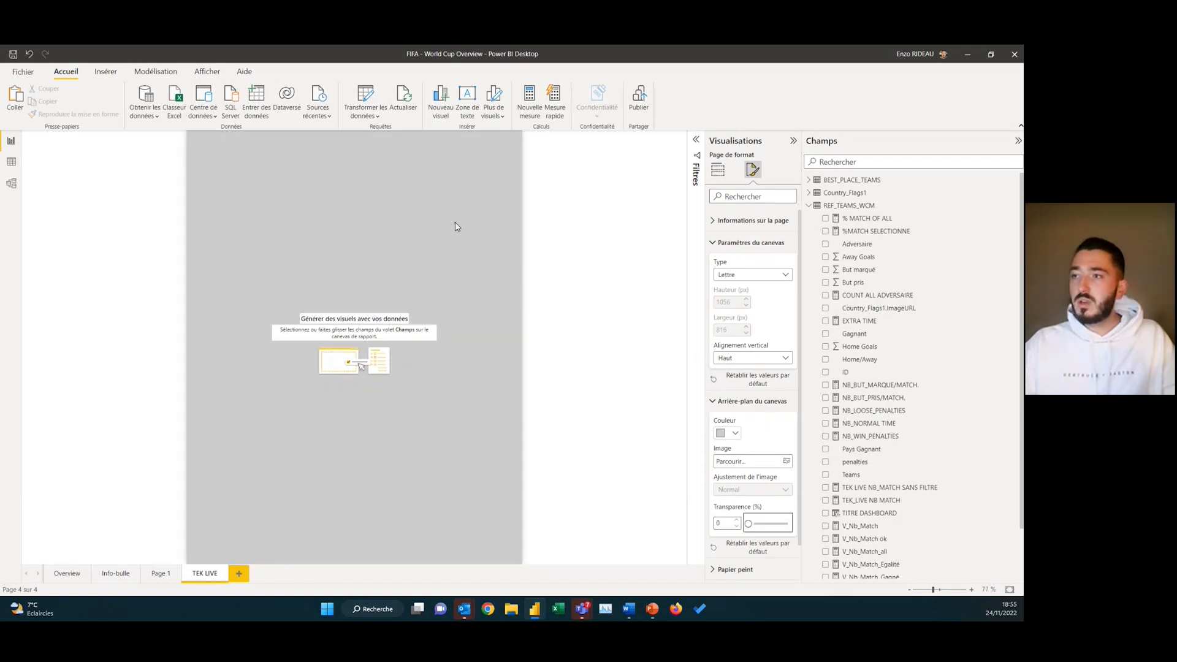
left_click(455, 223)
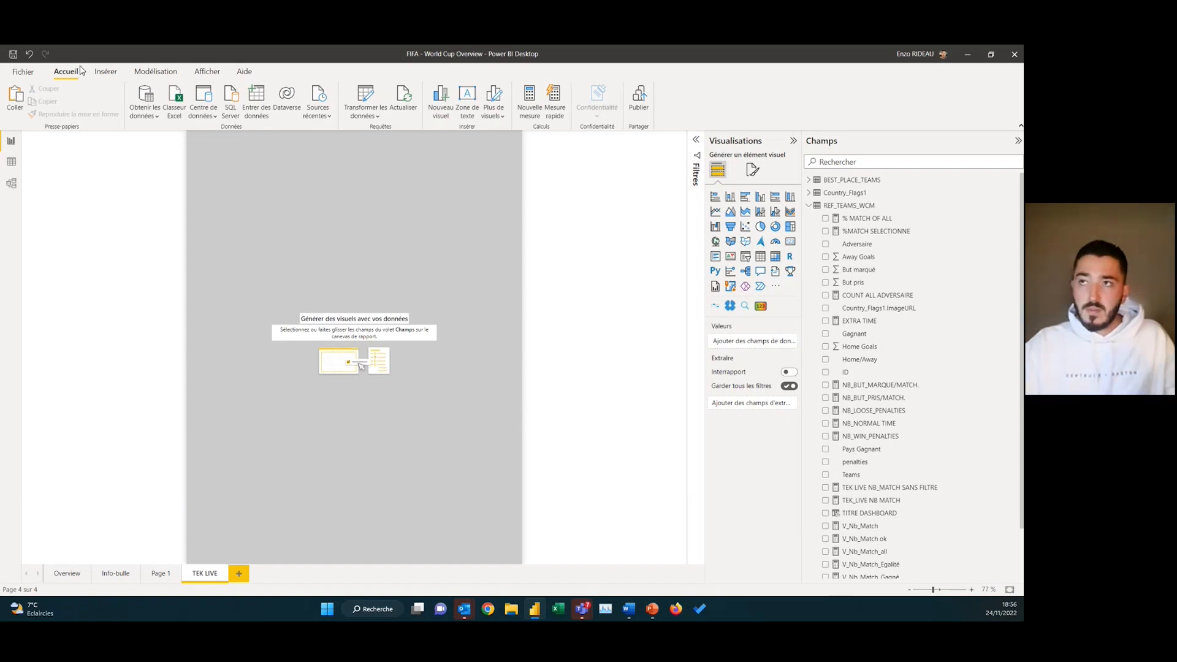
Insert a rectangle shape at the left edge of the TEK LIVE page and resize it into a band about half the page wide
left_click(106, 72)
left_click(411, 116)
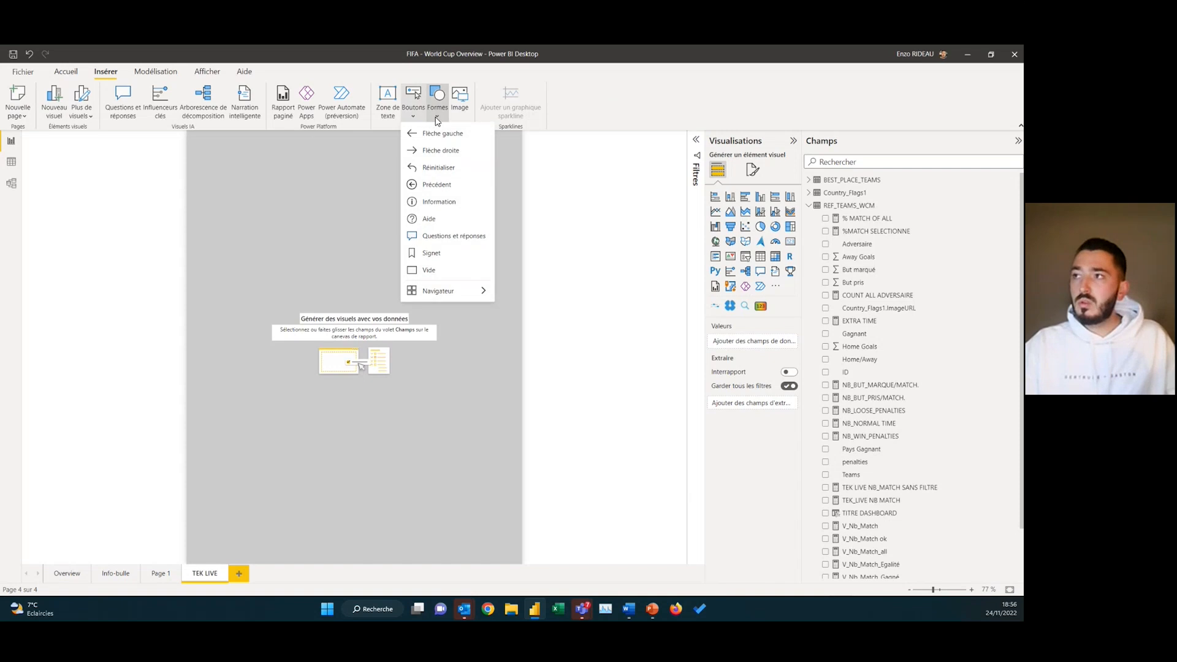
left_click(437, 109)
left_click(439, 153)
left_click_drag(225, 196, 221, 244)
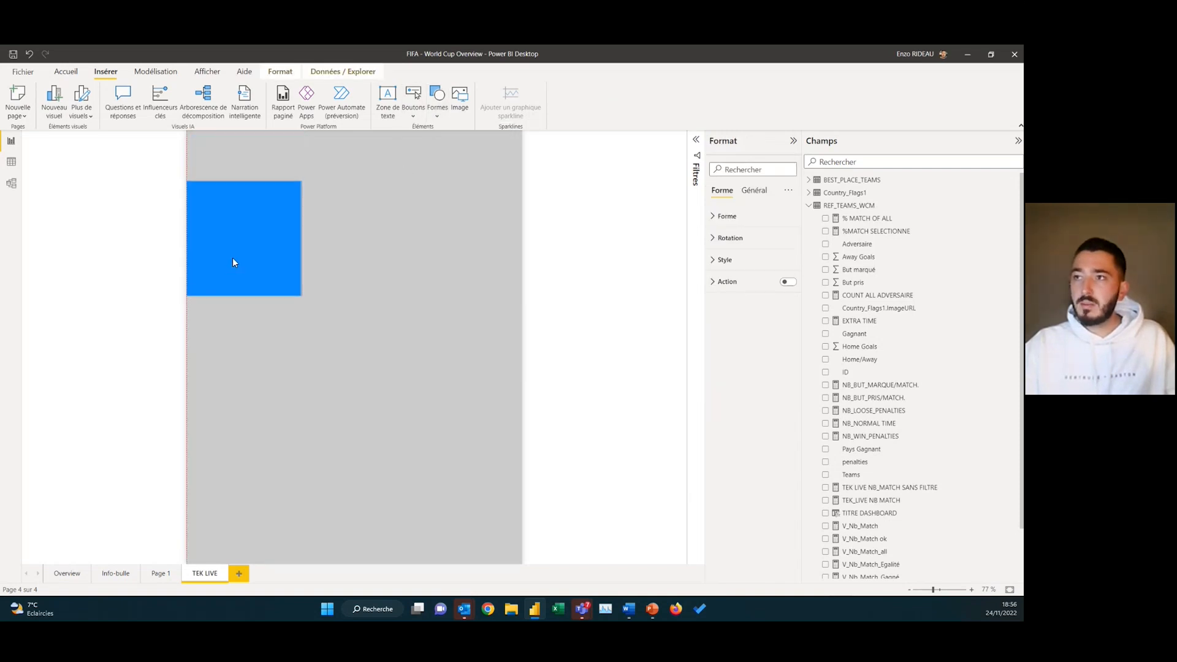
left_click_drag(244, 179, 243, 219)
left_click_drag(244, 286, 244, 263)
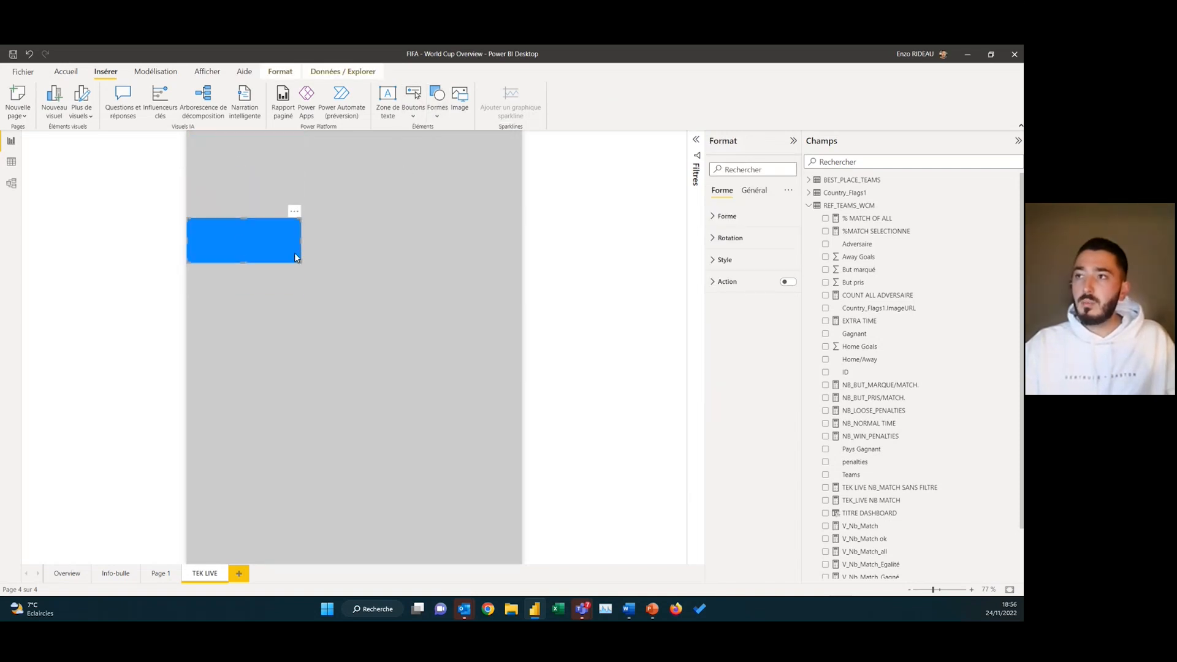
left_click_drag(302, 238, 354, 238)
Enlarge the rectangle to nearly the page width and duplicate it into stacked bands, with a half-width block in the upper row
left_click_drag(284, 256, 507, 363)
key("ctrl+v")
key("ctrl+c")
key("ctrl+v")
left_click_drag(376, 376, 413, 260)
key("ctrl+c")
key("ctrl+v")
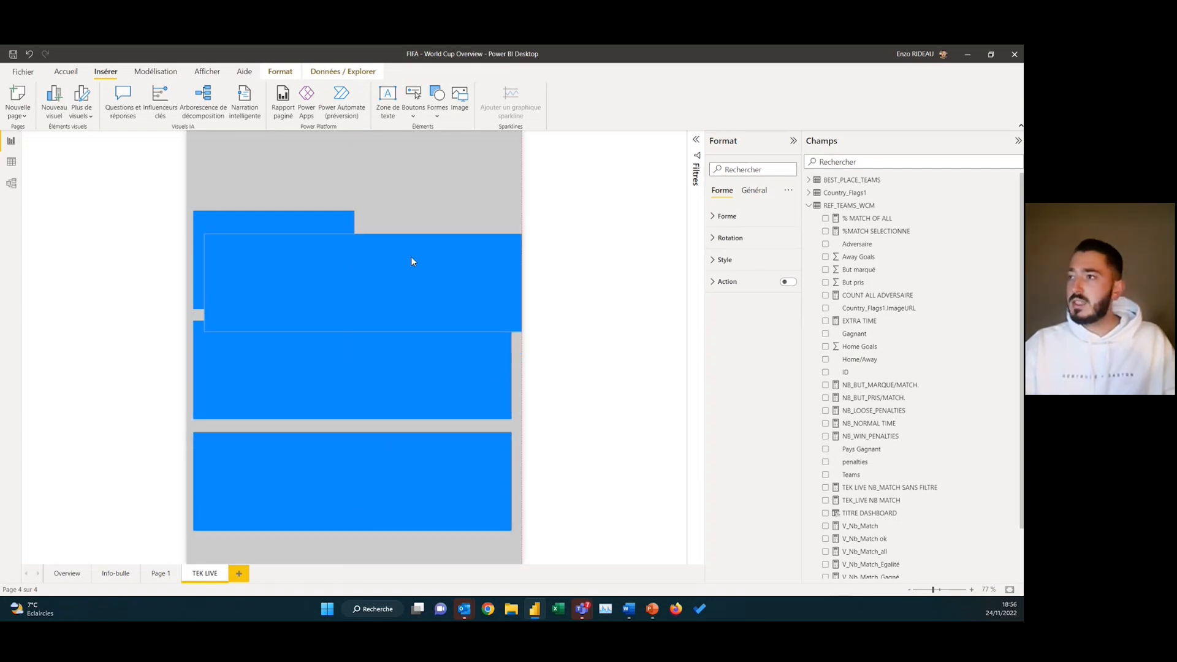
Shrink the newest rectangle copy into a narrow block in the upper row and duplicate it to form two narrow blocks side by side
left_click_drag(208, 259, 414, 268)
key("ctrl+c")
key("ctrl+v")
left_click_drag(500, 264, 495, 263)
left_click_drag(411, 252, 407, 251)
left_click(396, 190)
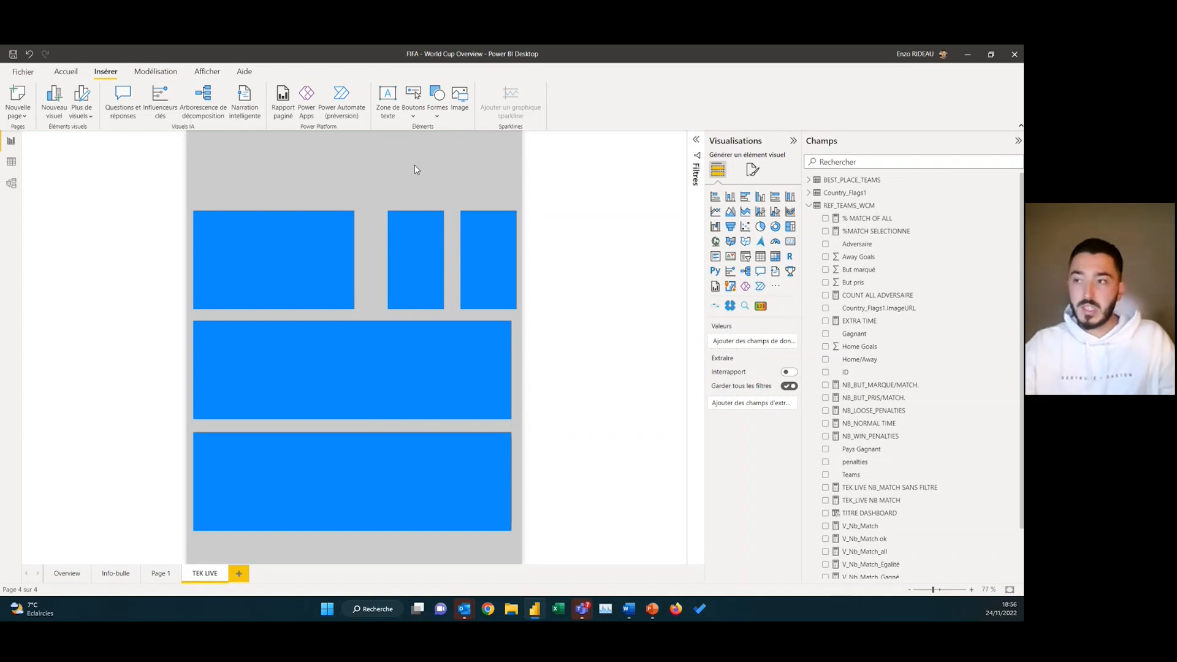
left_click(350, 288)
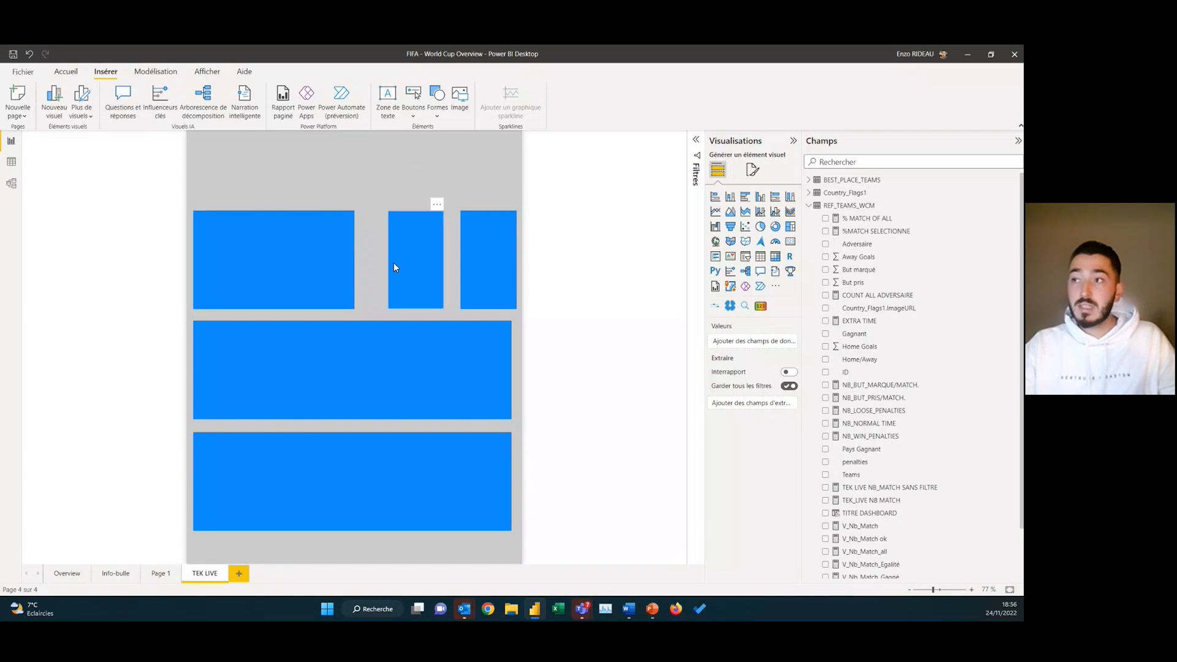
left_click(420, 249)
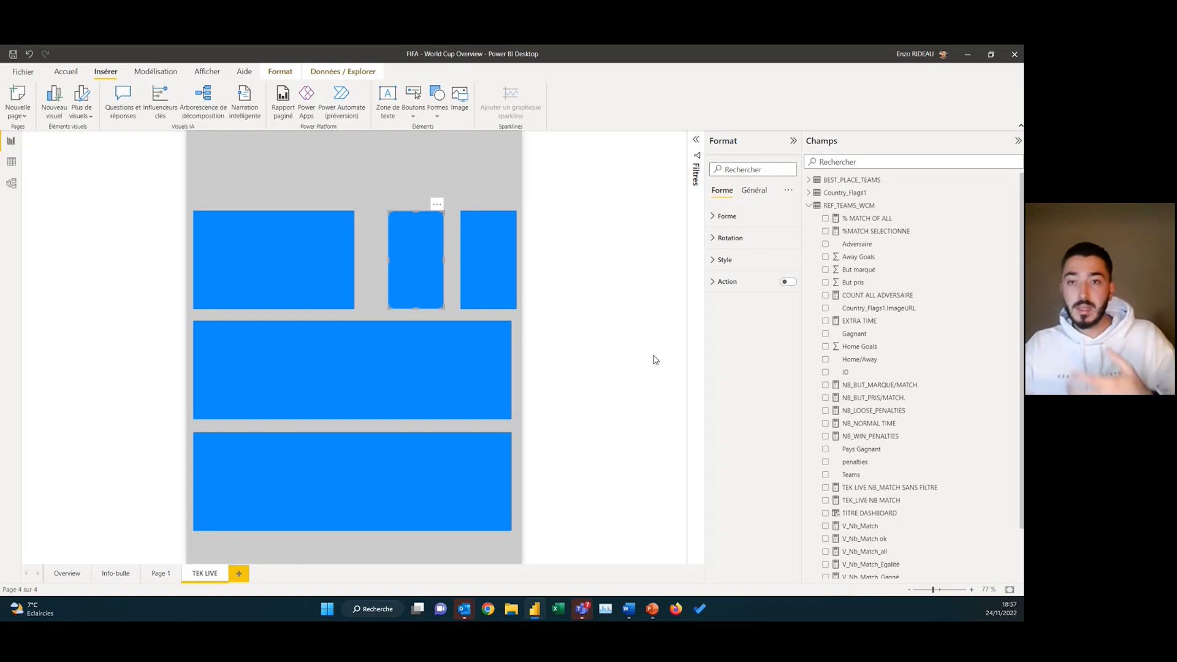
left_click(400, 189)
left_click(427, 249)
left_click(362, 150)
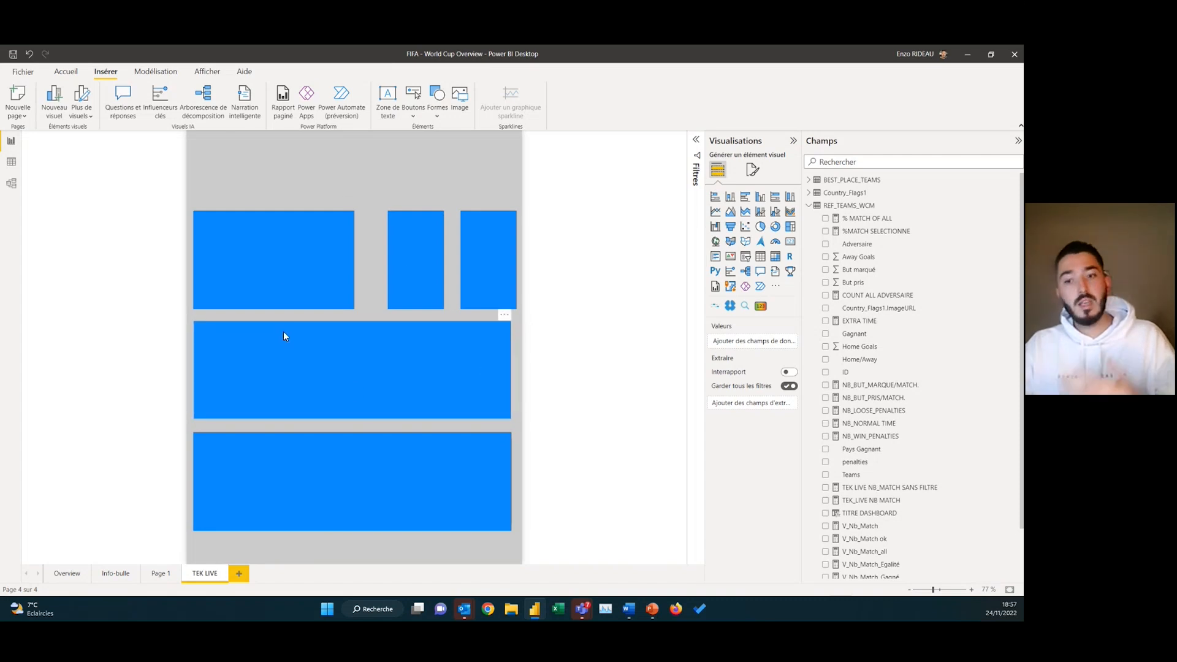
Open the recent presentation Template Power BI.pptx in PowerPoint and inspect its header area and upper white separator strip
left_click(646, 612)
right_click(646, 612)
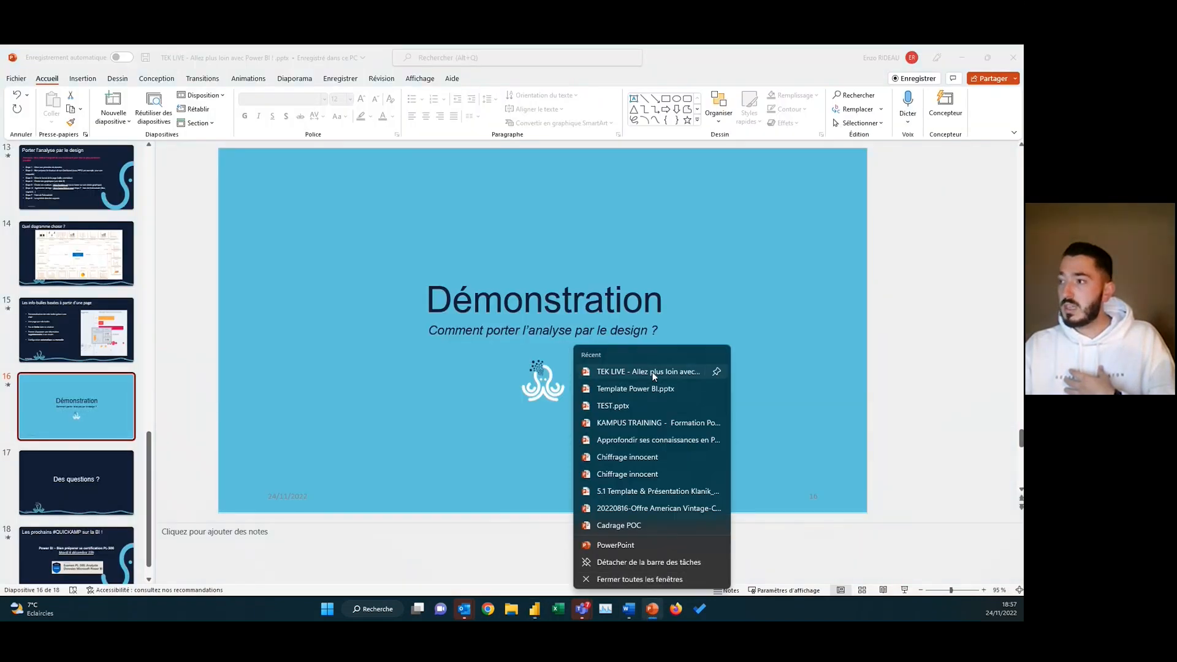
left_click(652, 392)
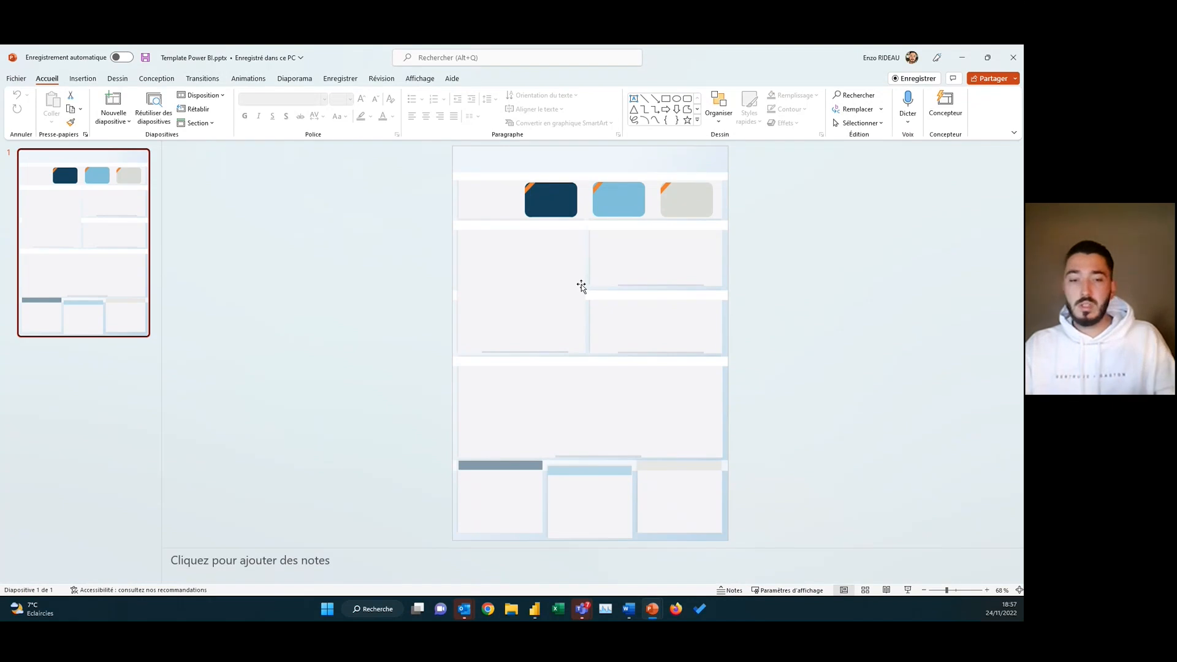
scroll(668, 320, "up", 5)
scroll(679, 327, "up", 5)
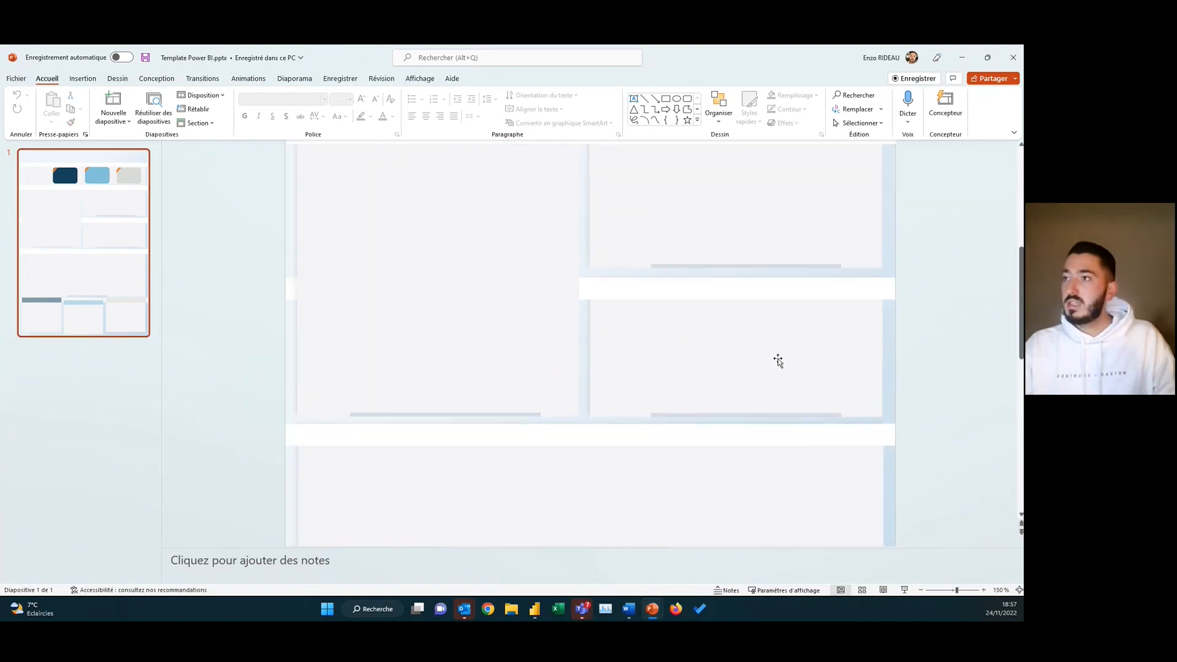
left_click(366, 226)
left_click(360, 216)
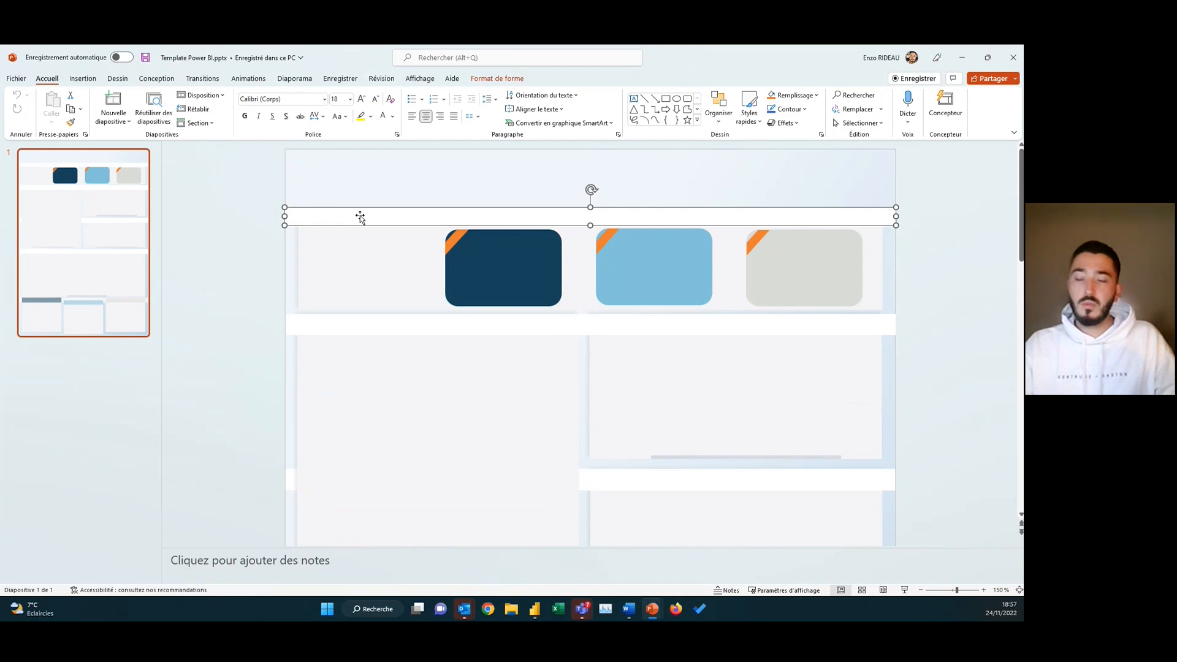
left_click(402, 186)
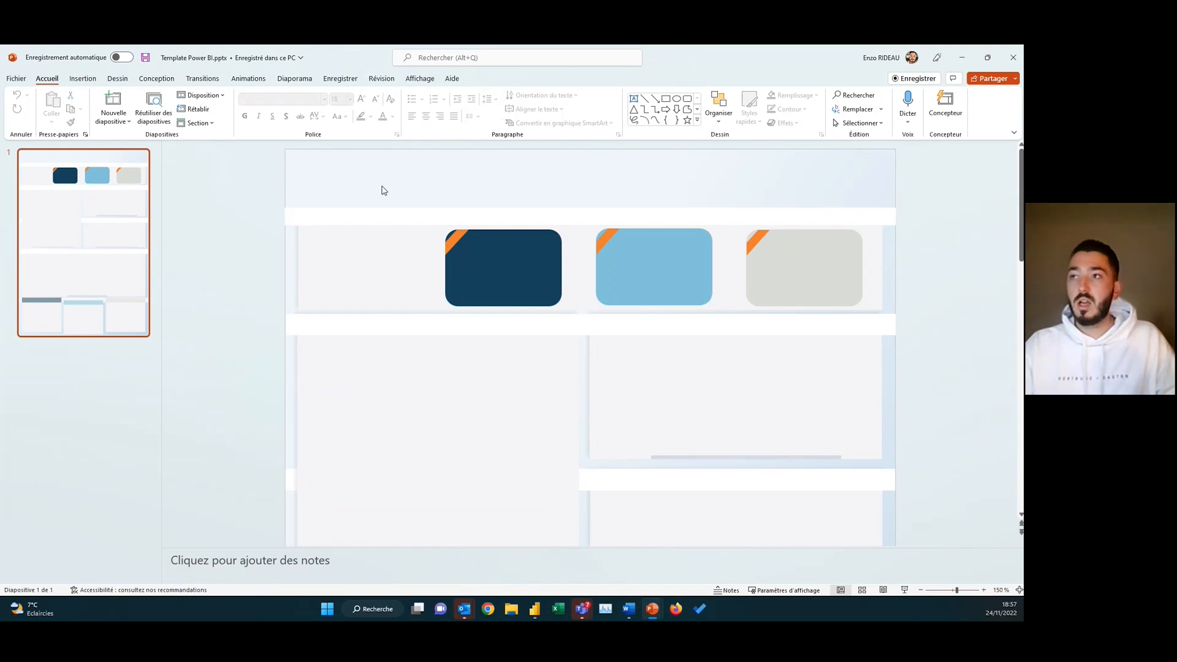
Try to duplicate the template's upper-right content panel and place the copy over the tall left-hand panel
left_click(362, 218)
left_click(518, 271)
left_click(670, 282, "shift")
left_click(794, 294, "shift")
left_click(709, 370)
key("ctrl+c")
key("ctrl+v")
left_click_drag(727, 388, 436, 381)
key("Escape")
scroll(613, 411, "down", 2)
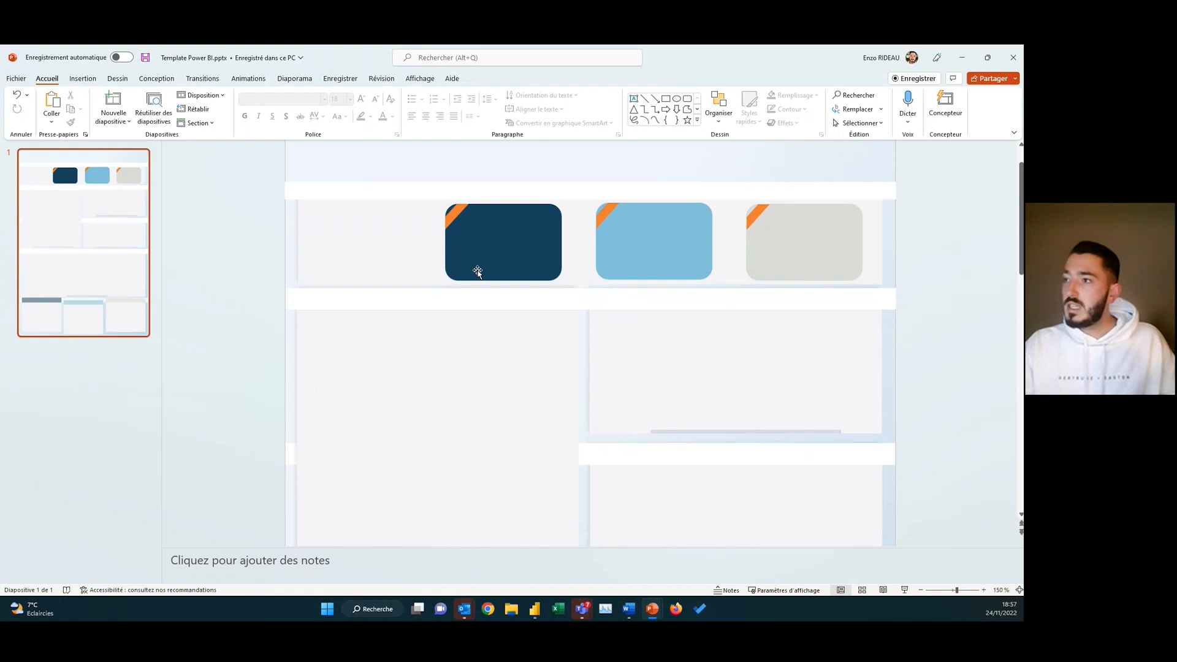
Examine the template's remaining separator strips and content panels, down to the three panels with coloured headers at the slide's base
left_click(394, 297)
scroll(491, 307, "down", 5)
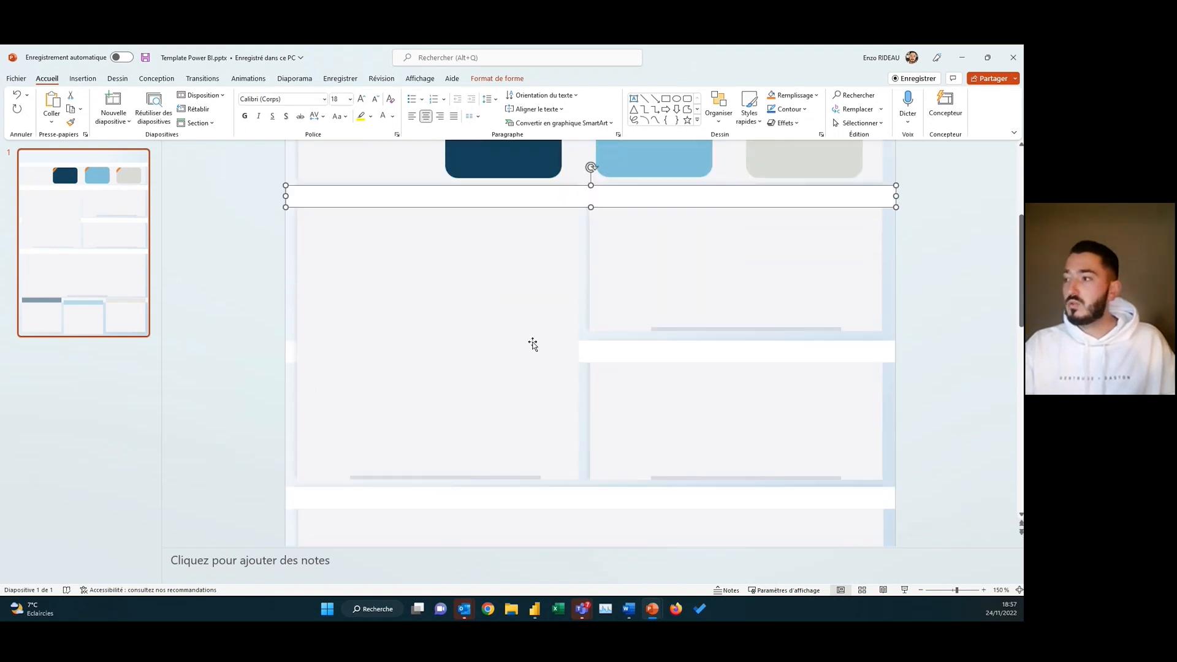
scroll(638, 402, "down", 4, "ctrl")
scroll(568, 456, "down", 1)
left_click(516, 493)
left_click(586, 507)
left_click(688, 515)
scroll(671, 454, "up", 1)
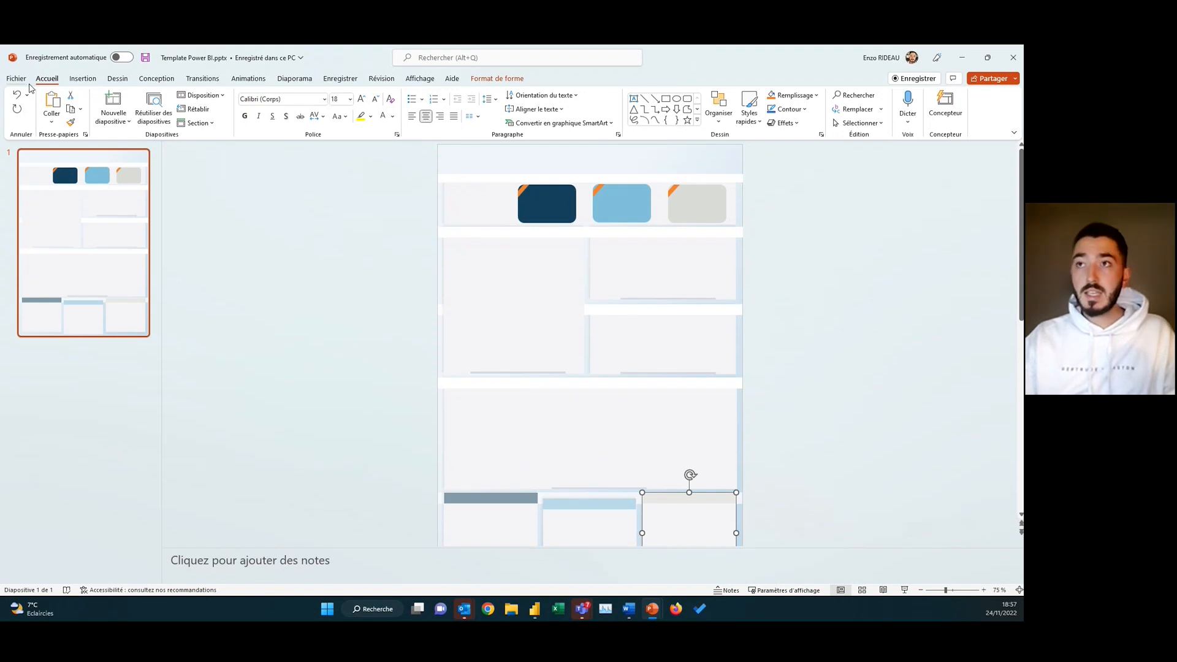
Prepare a copy of the template in the Data Challenge folder with the file type Format SVG (Scalable Vector Graphics) (*.svg)
left_click(17, 79)
key("Escape")
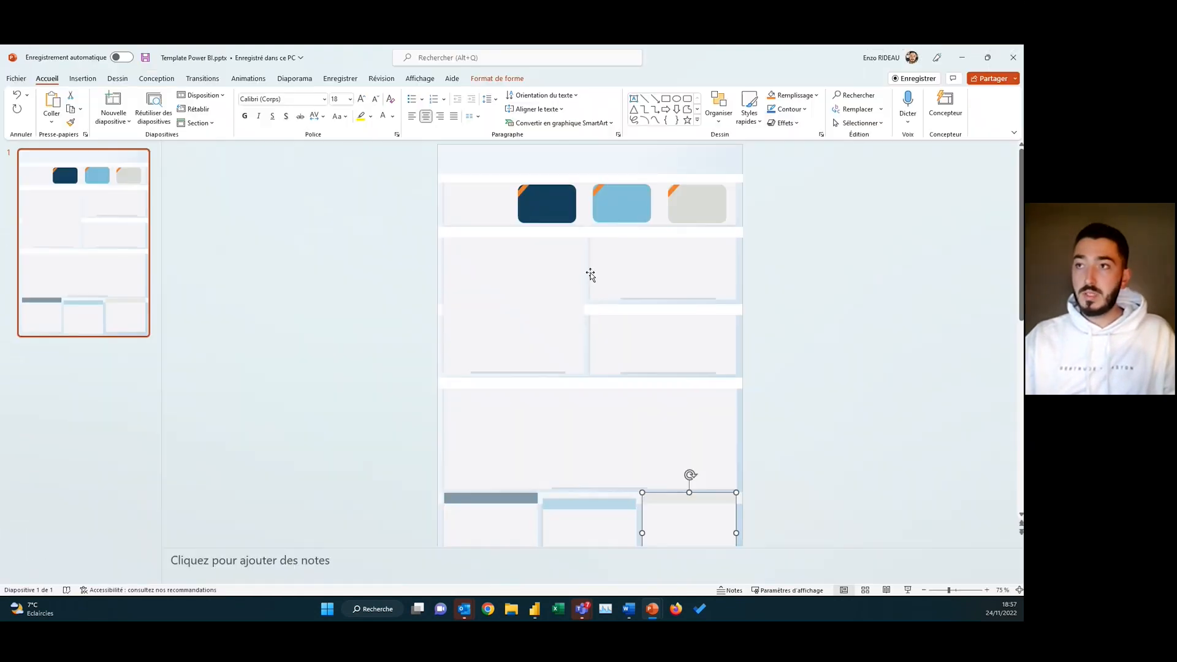
left_click(16, 79)
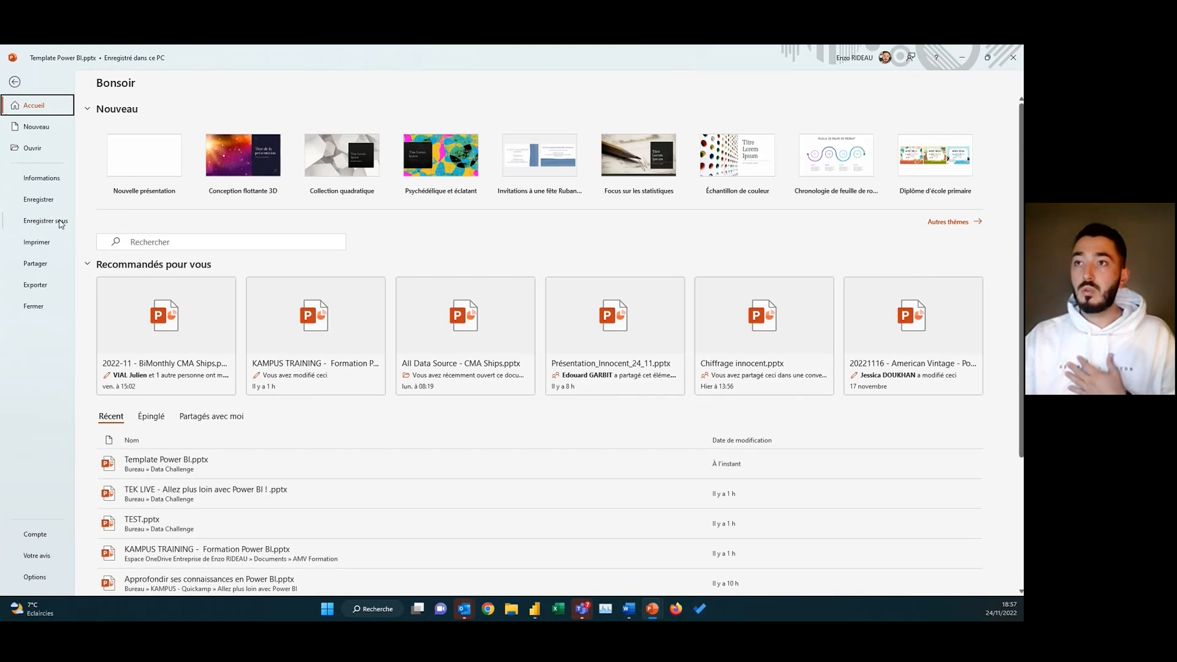
left_click(60, 225)
left_click(390, 144)
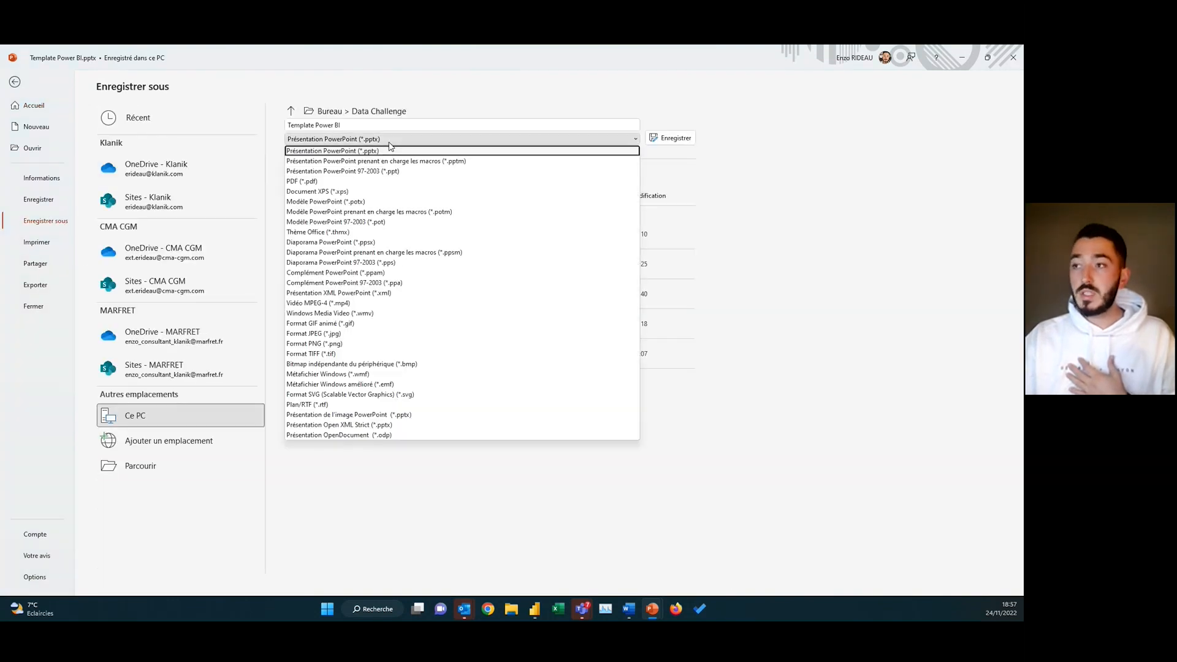
left_click(412, 396)
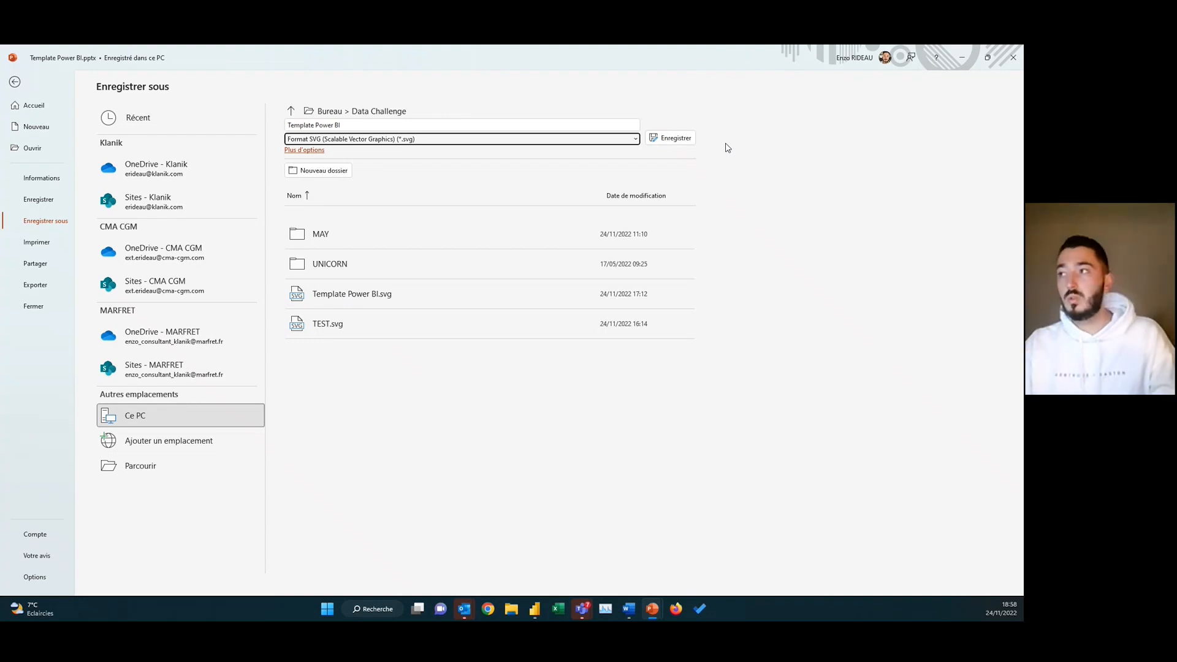
left_click(298, 127)
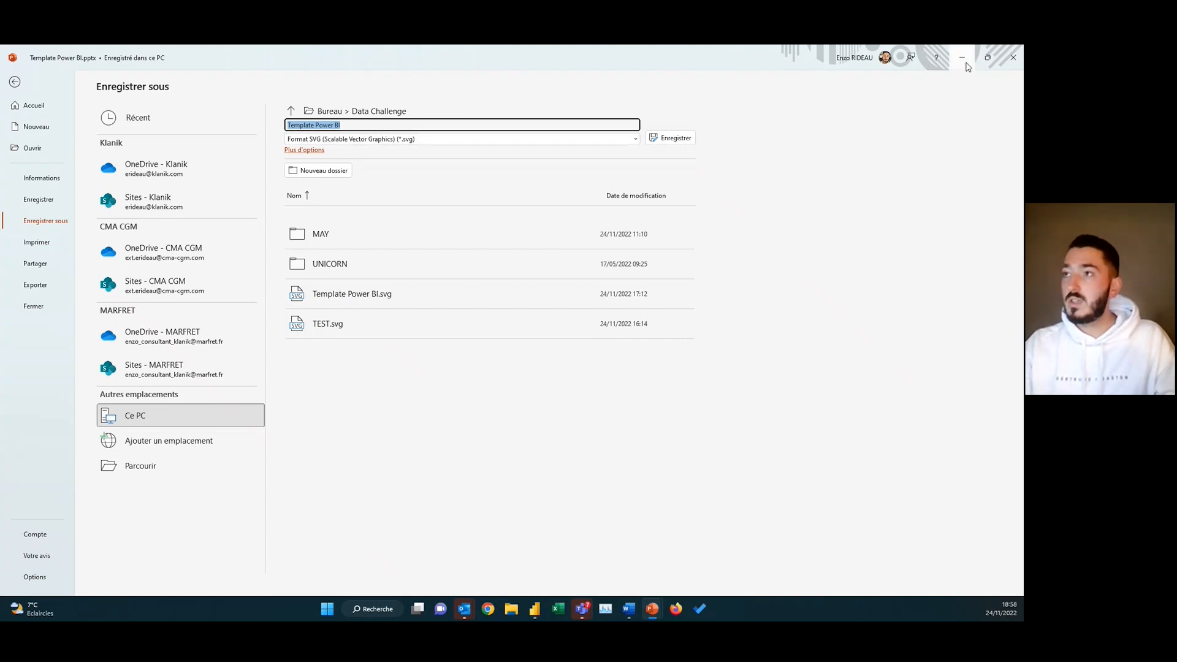
Switch to Power BI Desktop, add a blank report page, and return to the TEK LIVE page
left_click(966, 65)
left_click(535, 613)
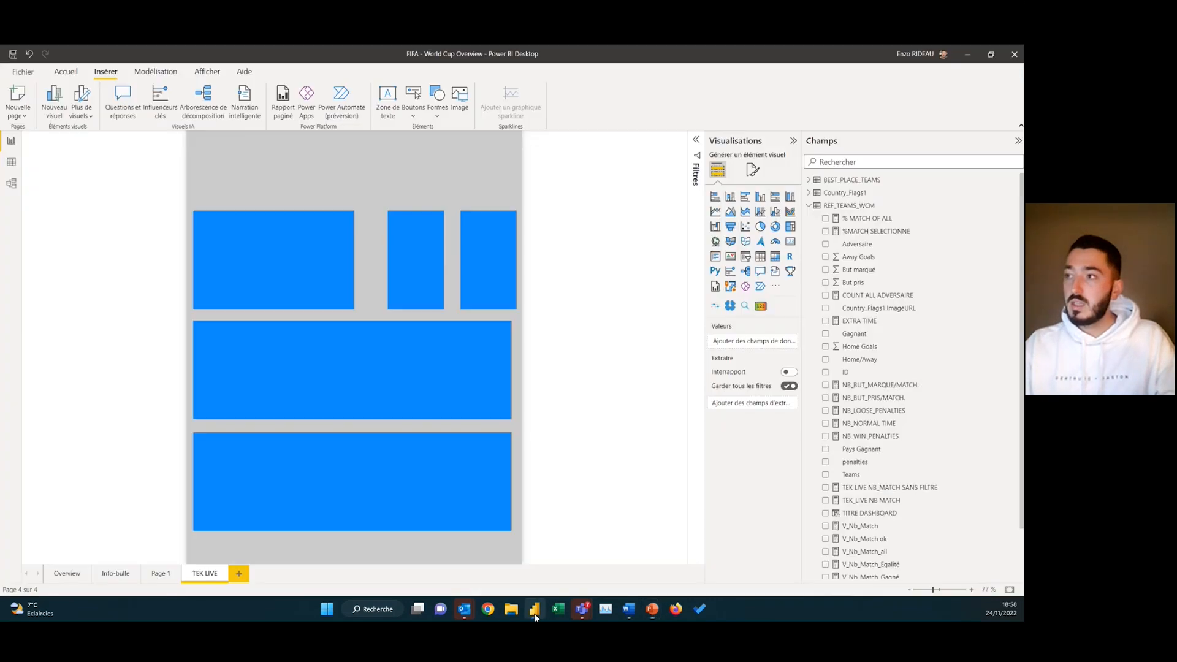
left_click(239, 578)
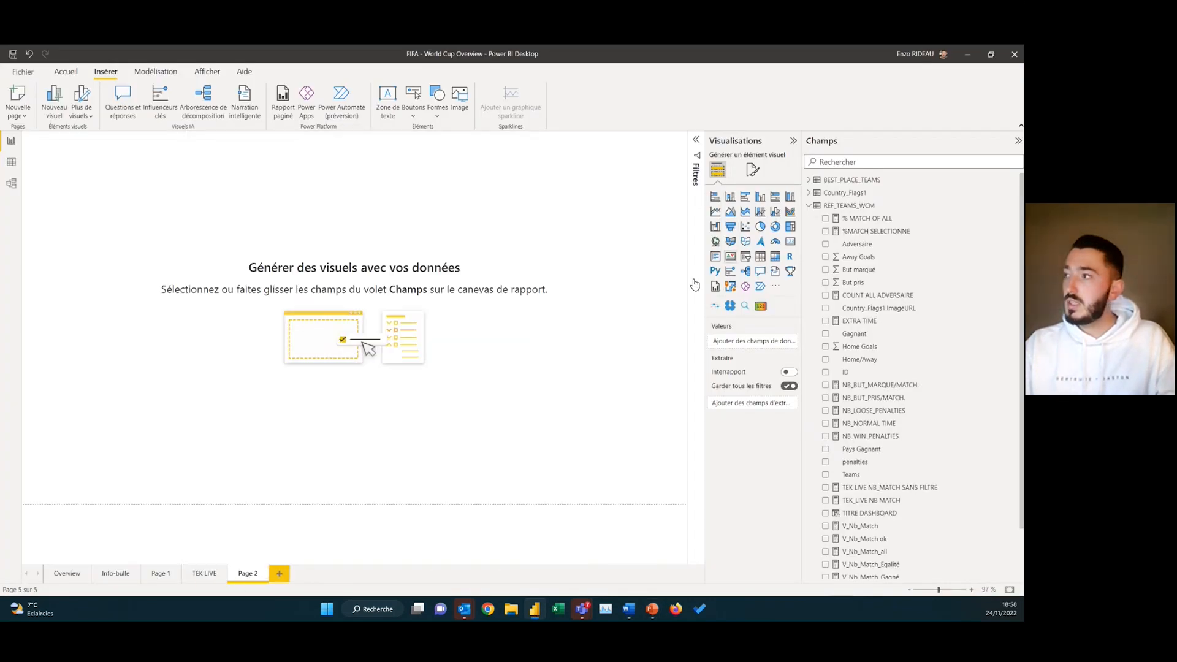
left_click(204, 577)
Delete all five blue rectangles from the TEK LIVE page
left_click(422, 281)
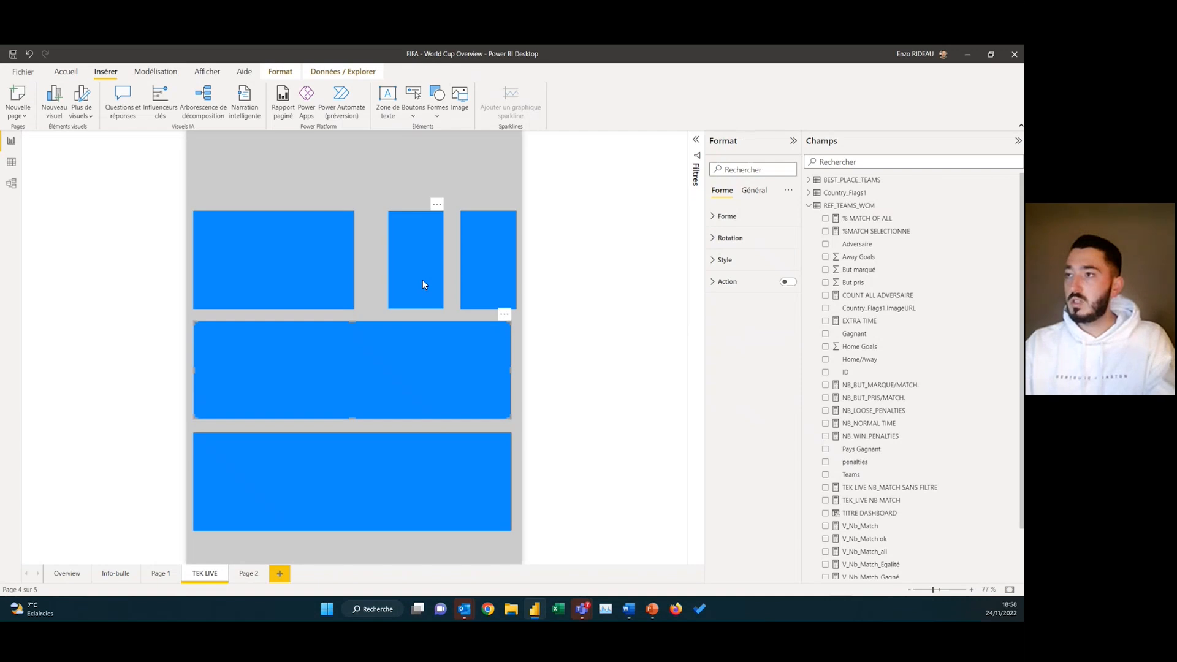
key("Delete")
left_click(469, 286)
left_click(346, 289)
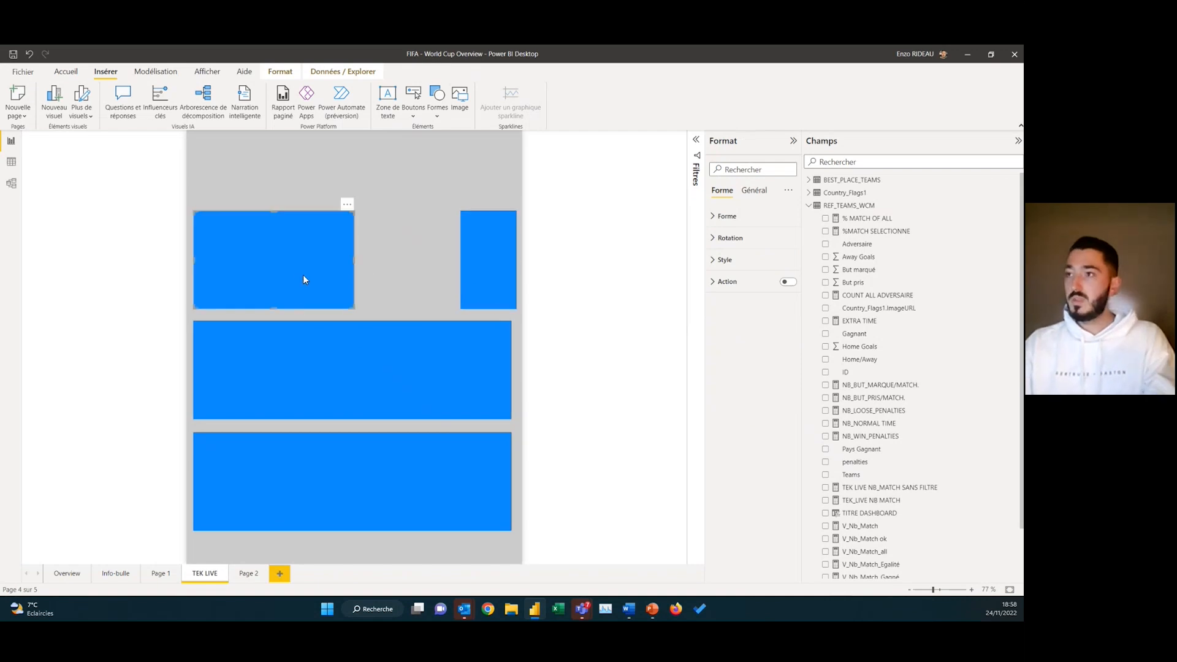
key("Delete")
left_click(473, 265)
key("Delete")
left_click(404, 401)
key("Delete")
left_click(410, 482)
key("Delete")
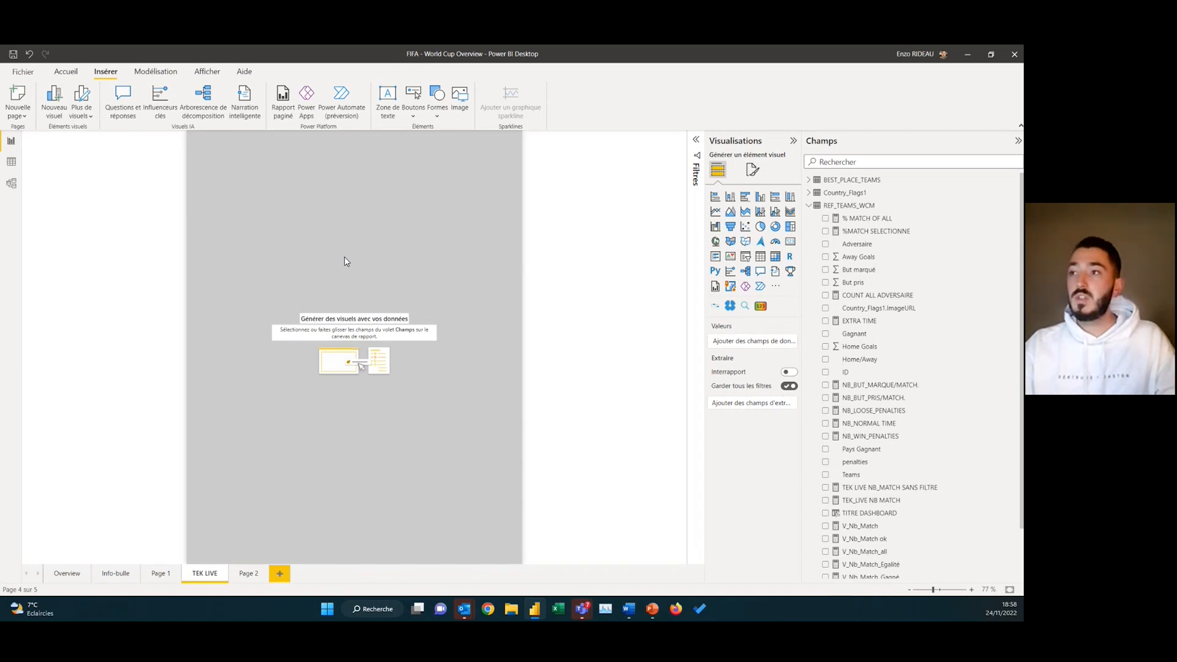
Set Template Power BI.svg from the Data Challenge folder as the TEK LIVE canvas background image, with the image fit Ajuster
left_click(752, 170)
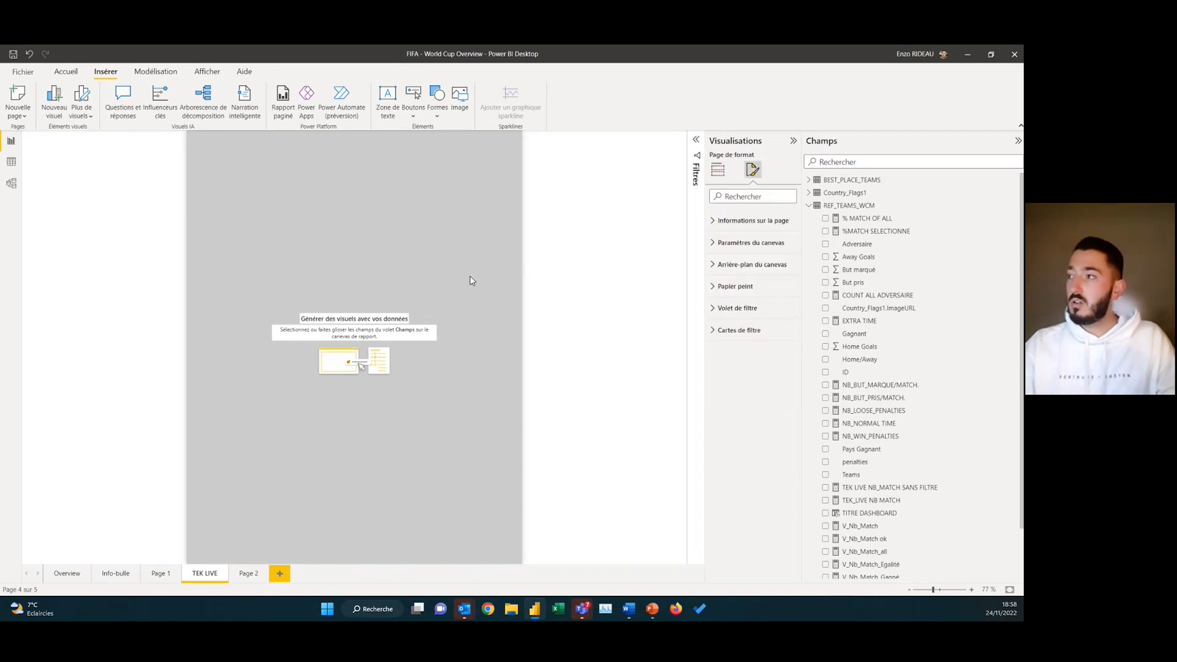
left_click(752, 267)
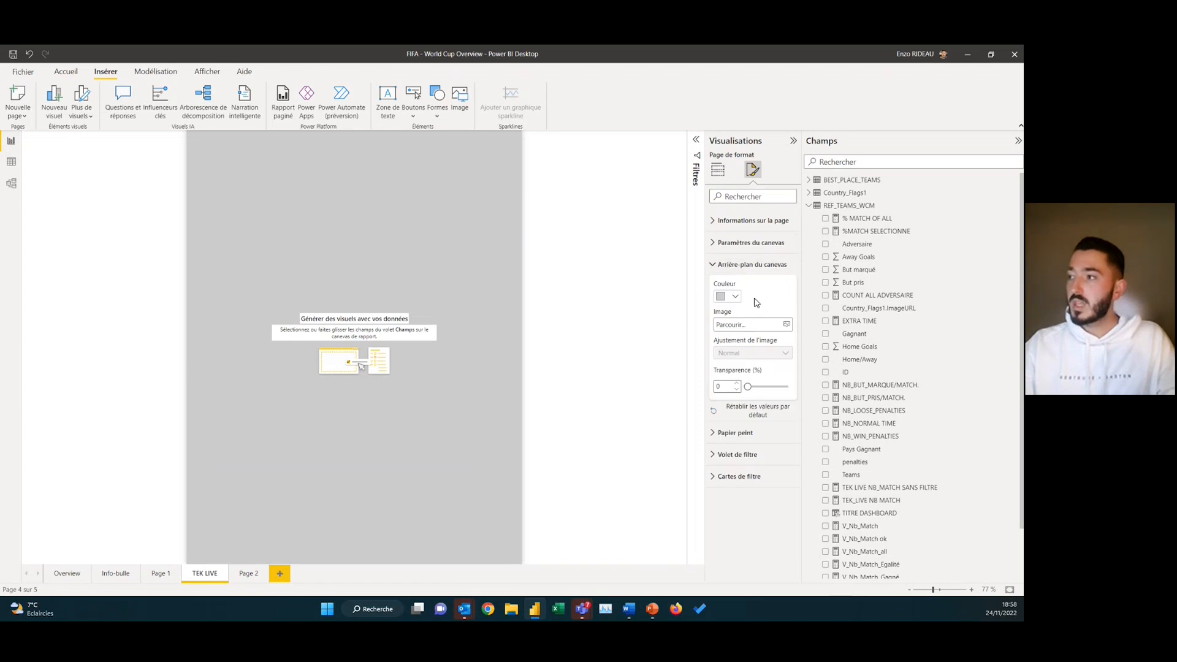
left_click(791, 328)
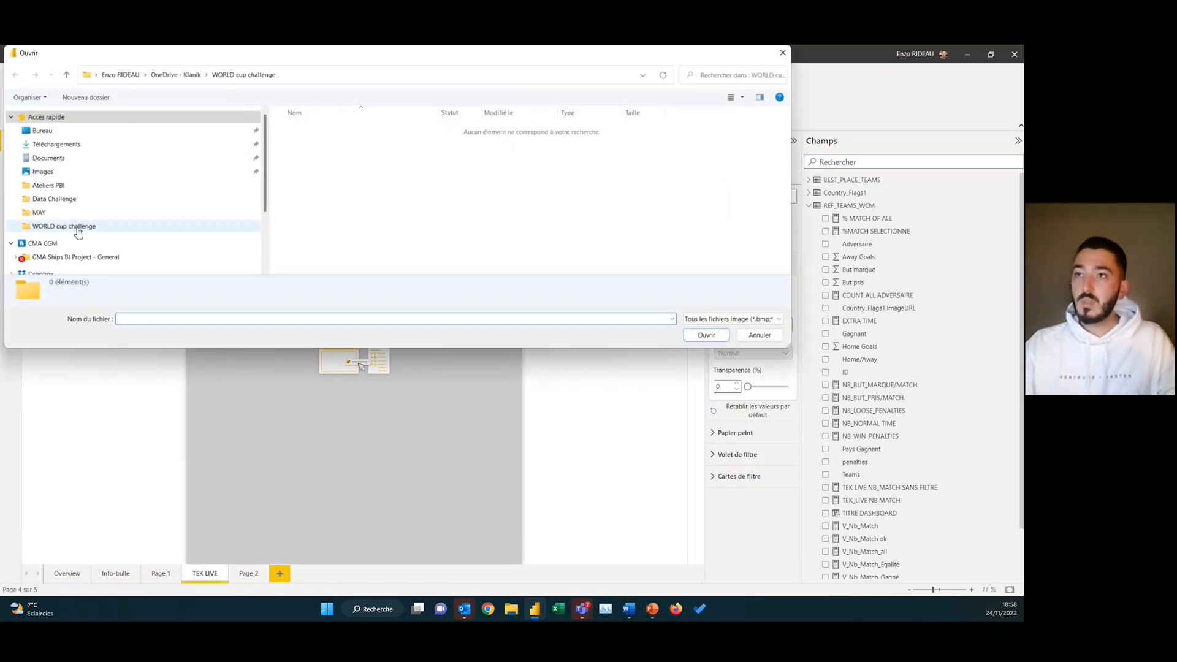
left_click(66, 200)
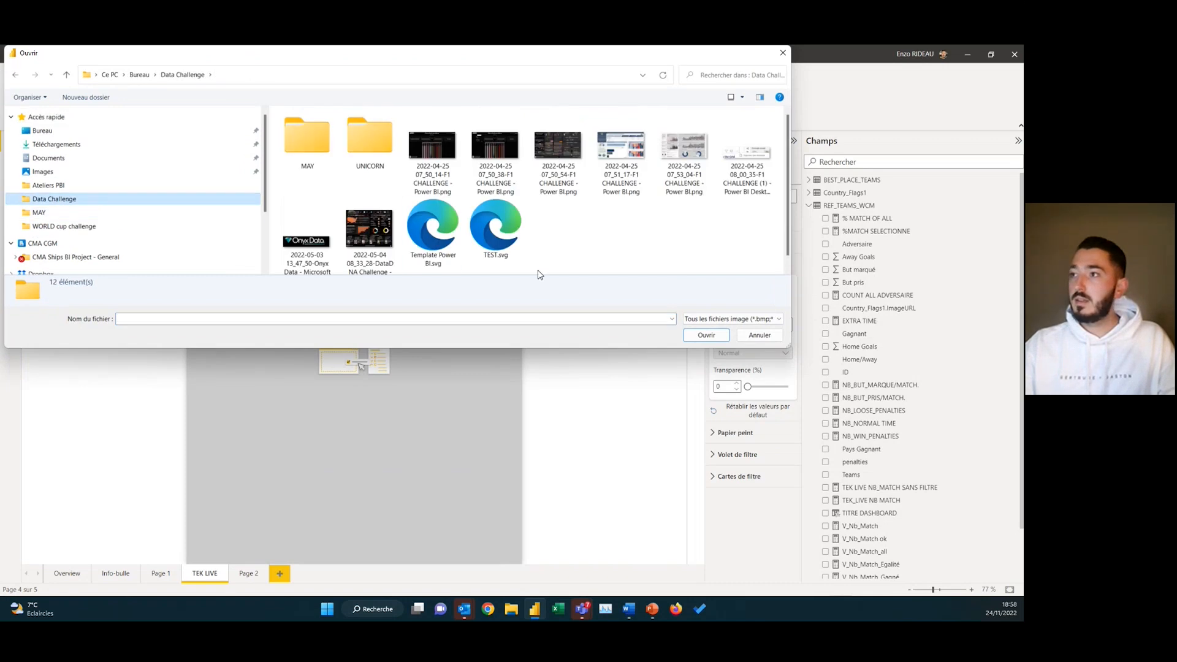
left_click(434, 236)
left_click(706, 334)
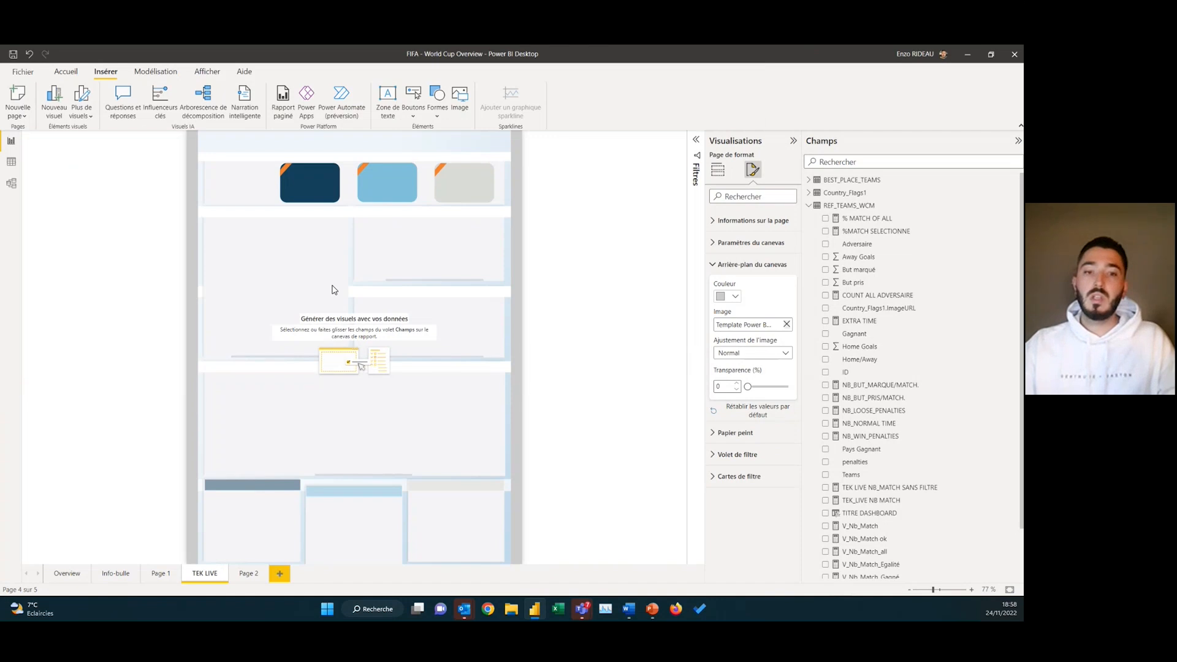
left_click(763, 353)
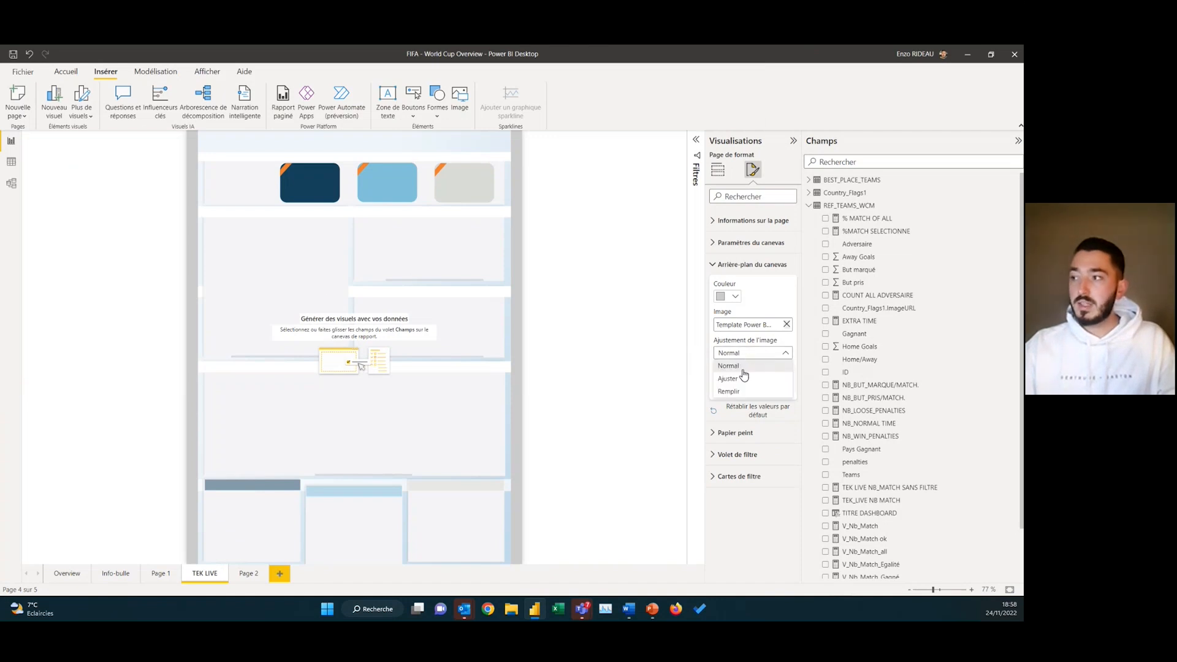
left_click(742, 380)
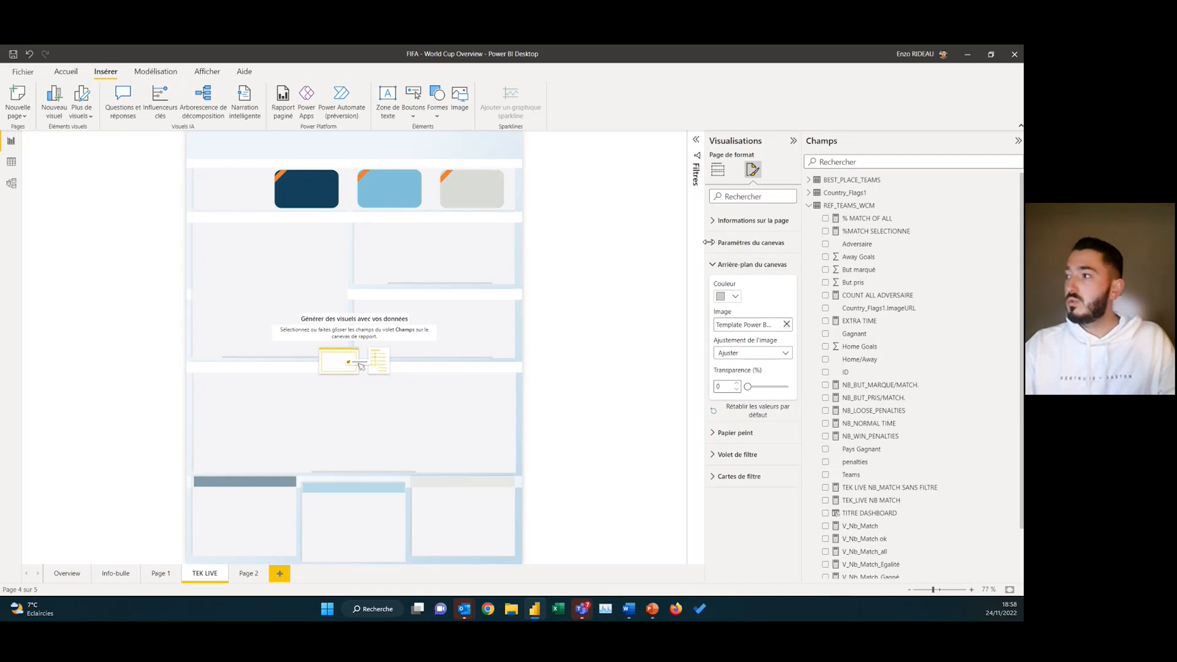
Add a card visual showing the sum of But pris and fit it over the dark blue block of the template
left_click(718, 170)
left_click(792, 244)
left_click_drag(273, 215, 314, 224)
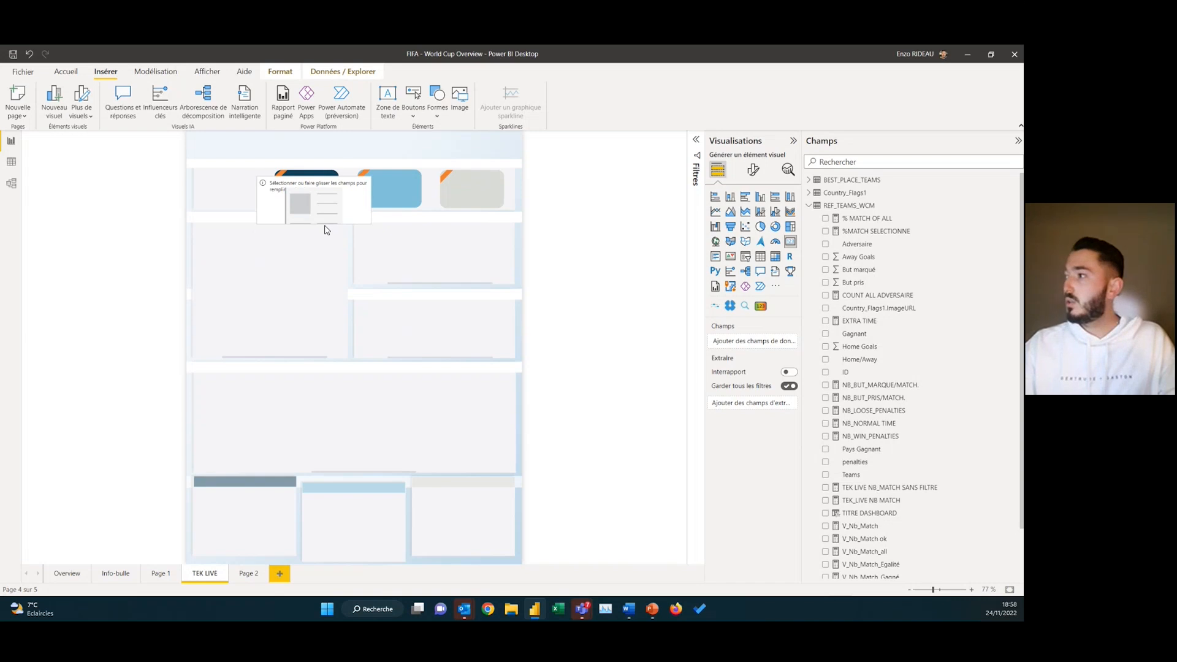
left_click(826, 284)
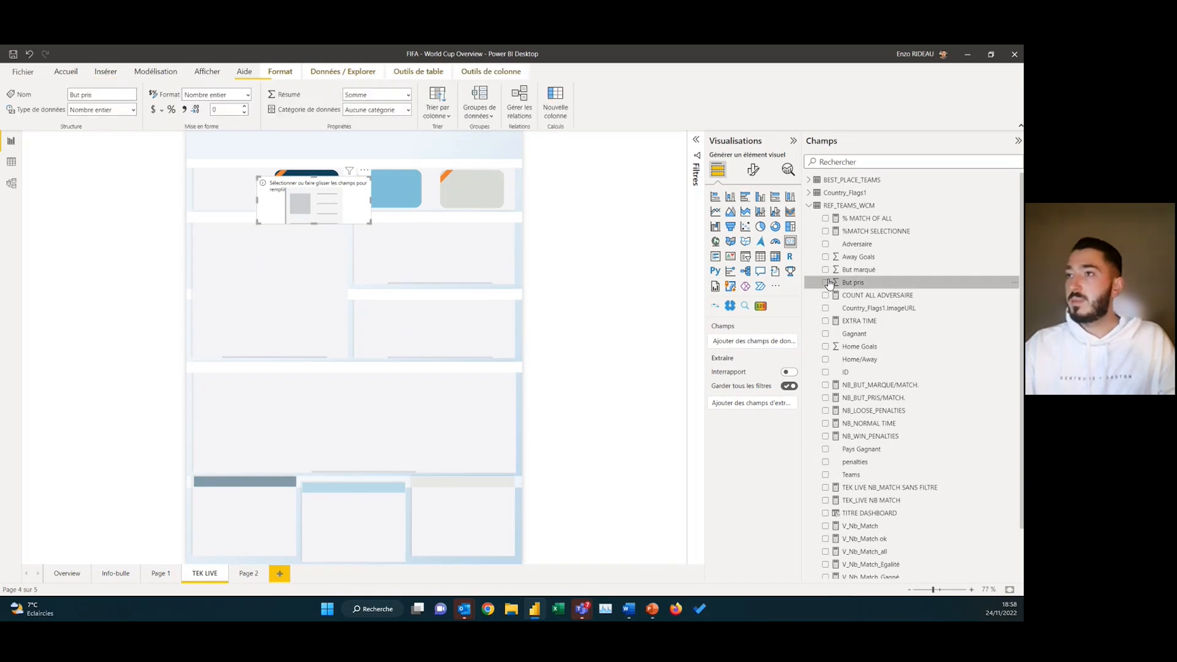
left_click_drag(373, 204, 326, 197)
Turn off the But pris card's background and its category label
left_click(753, 175)
left_click(763, 222)
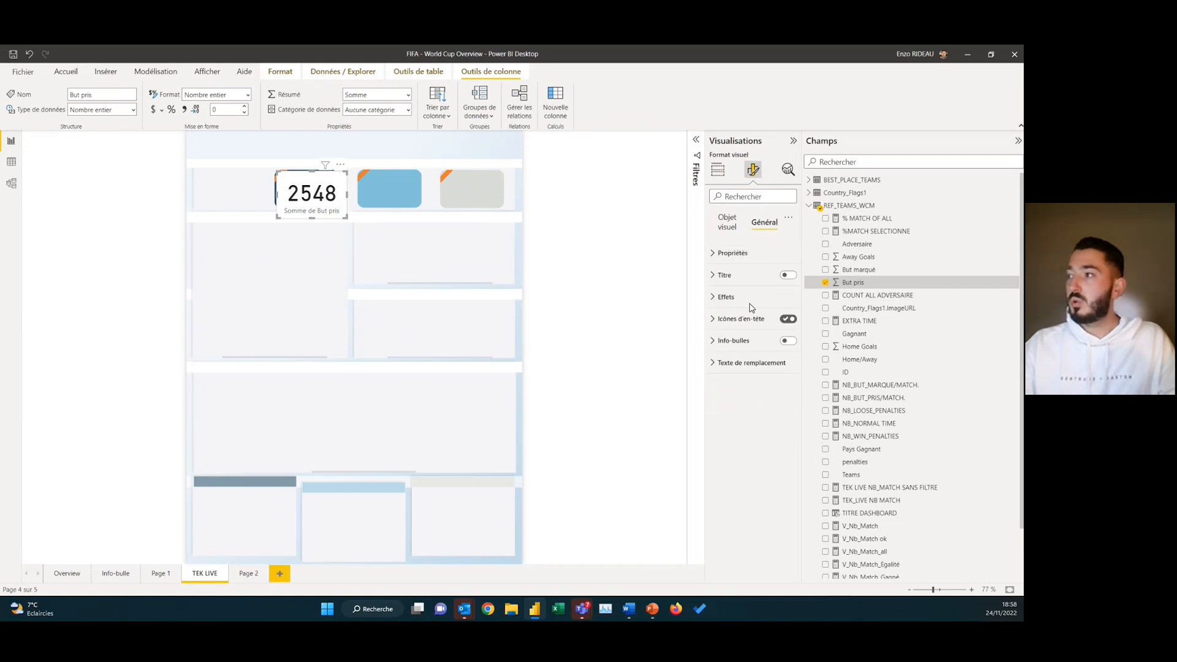
left_click(726, 296)
left_click(783, 318)
left_click(731, 223)
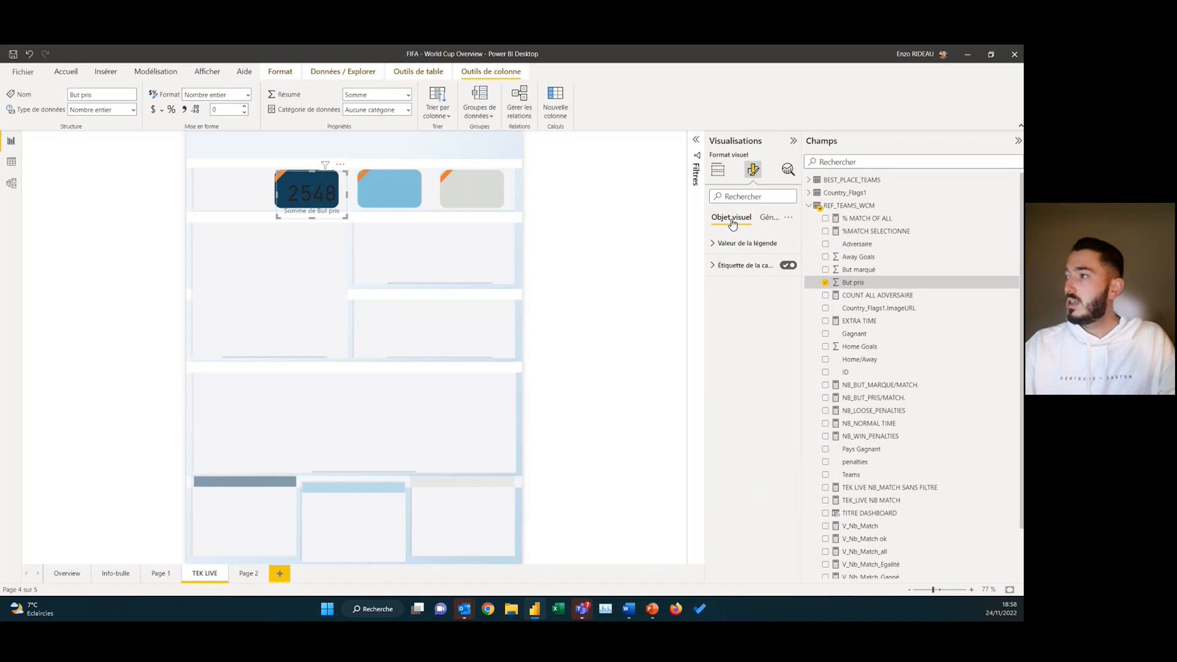
left_click(788, 264)
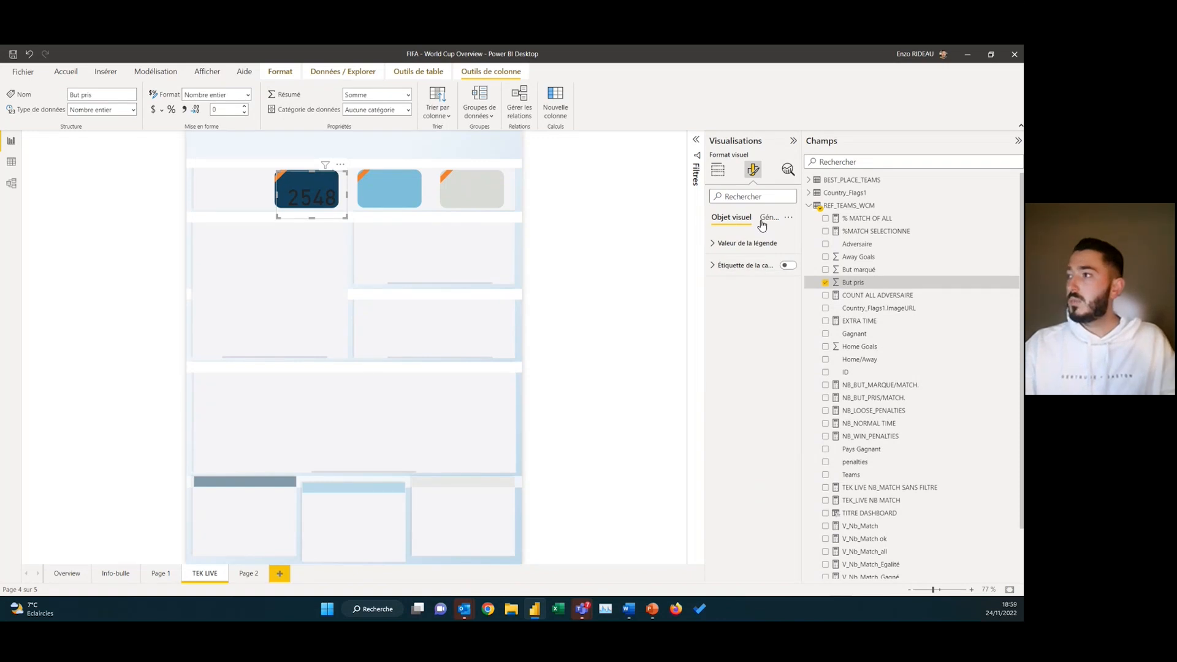
Set the But pris card's value colour to white and its font size to 30
left_click(744, 243)
left_click(735, 320)
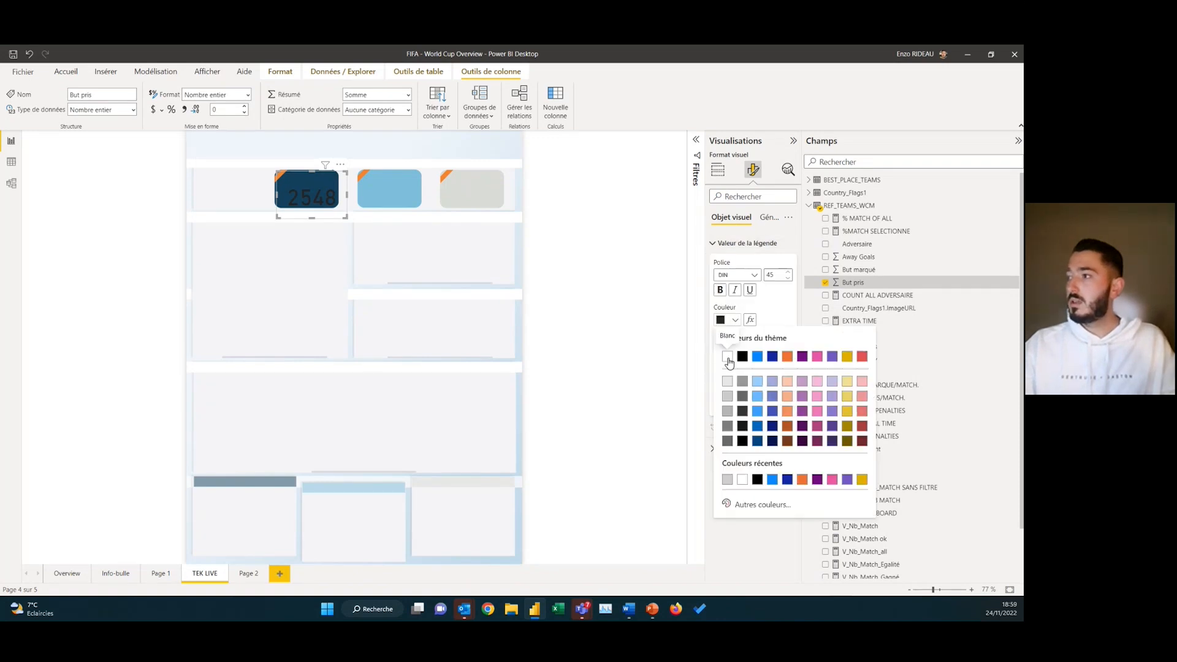
left_click(727, 356)
double_click(771, 275)
type("30")
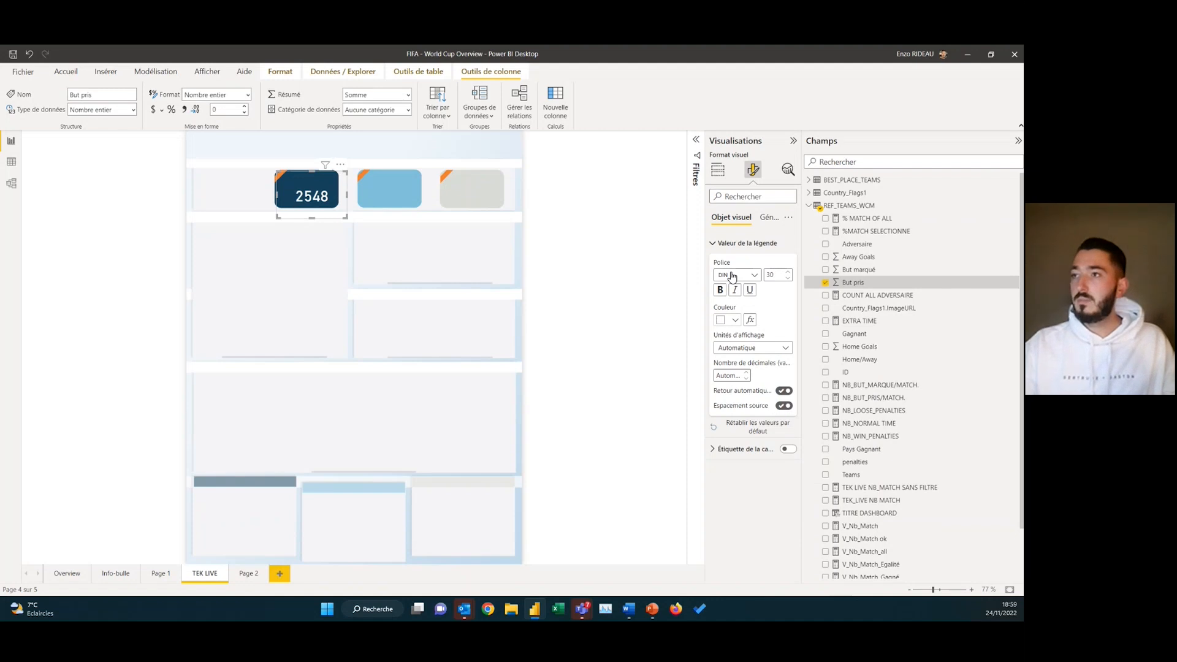
Resize and move the But pris card so its value is centred on the dark blue block
left_click_drag(310, 172, 283, 186)
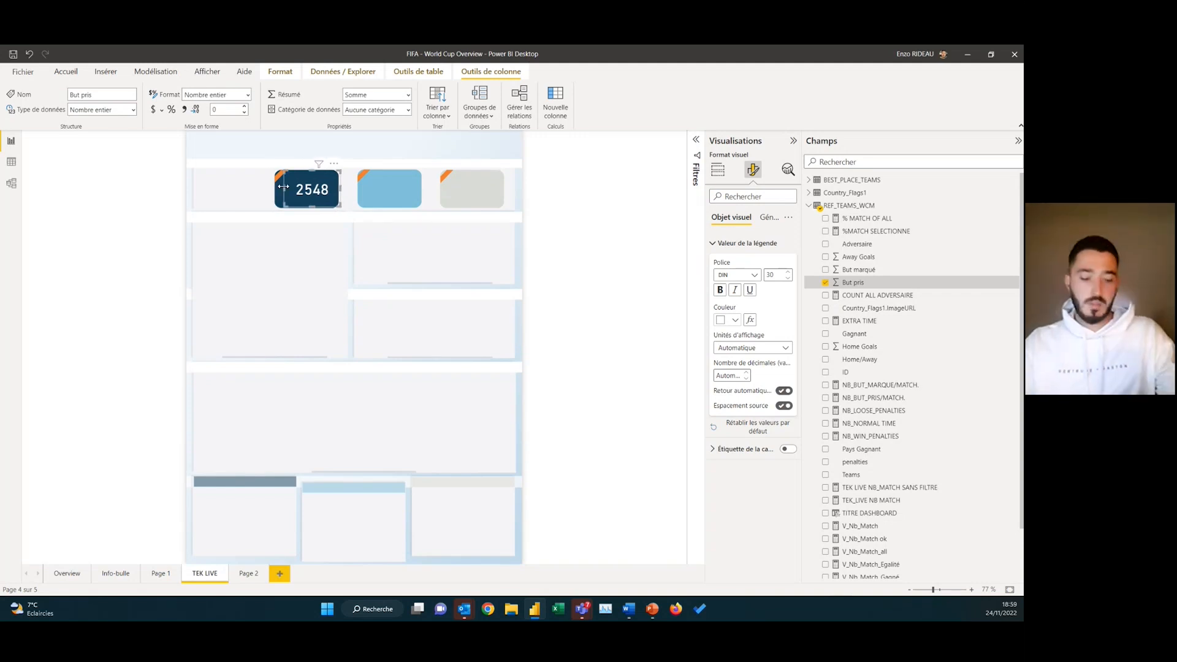
left_click_drag(319, 187, 313, 186)
left_click(312, 190)
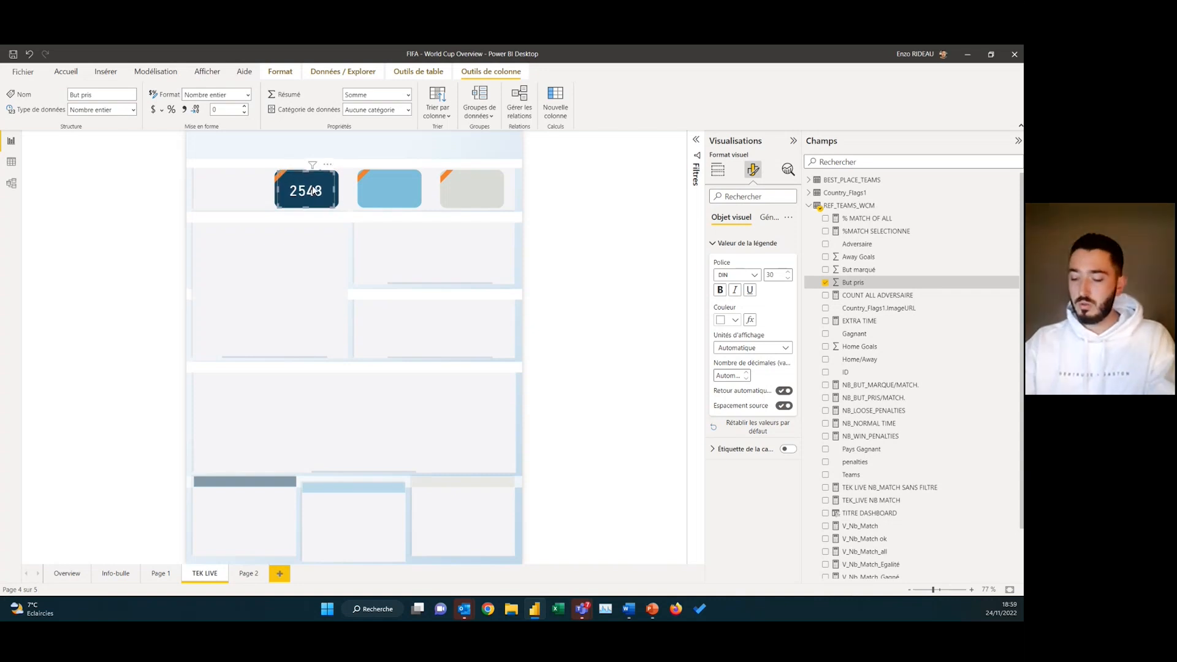
left_click(375, 200)
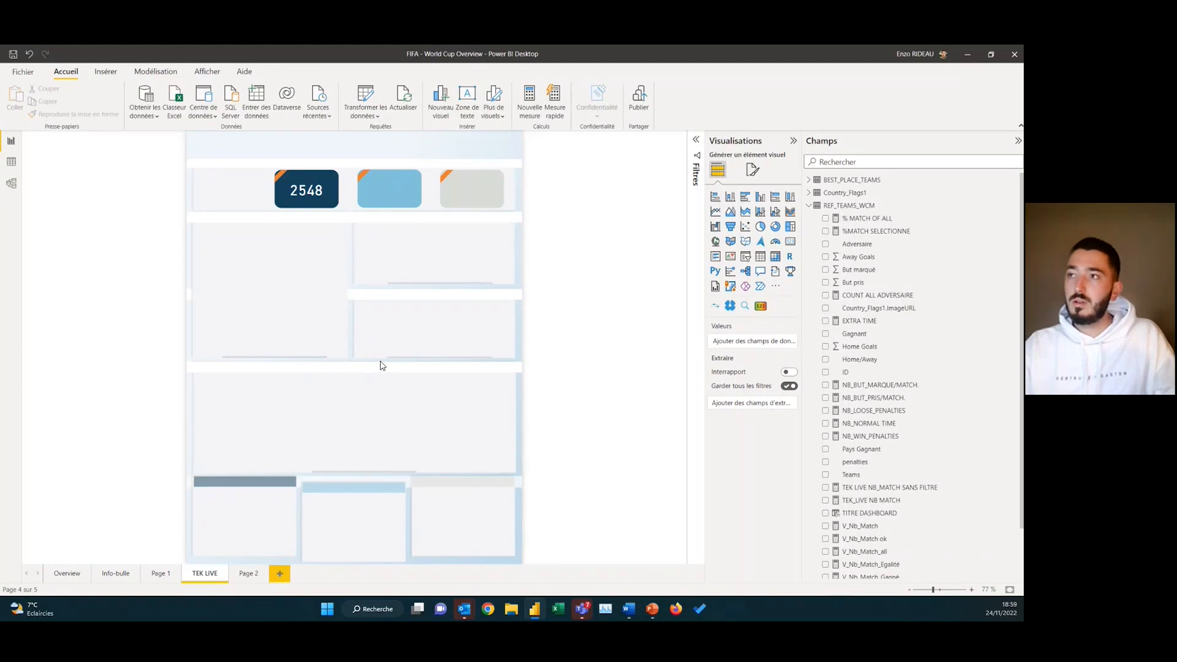
Open the Overview page and collapse the Visualisations and Champs panes to enlarge the report
left_click(62, 574)
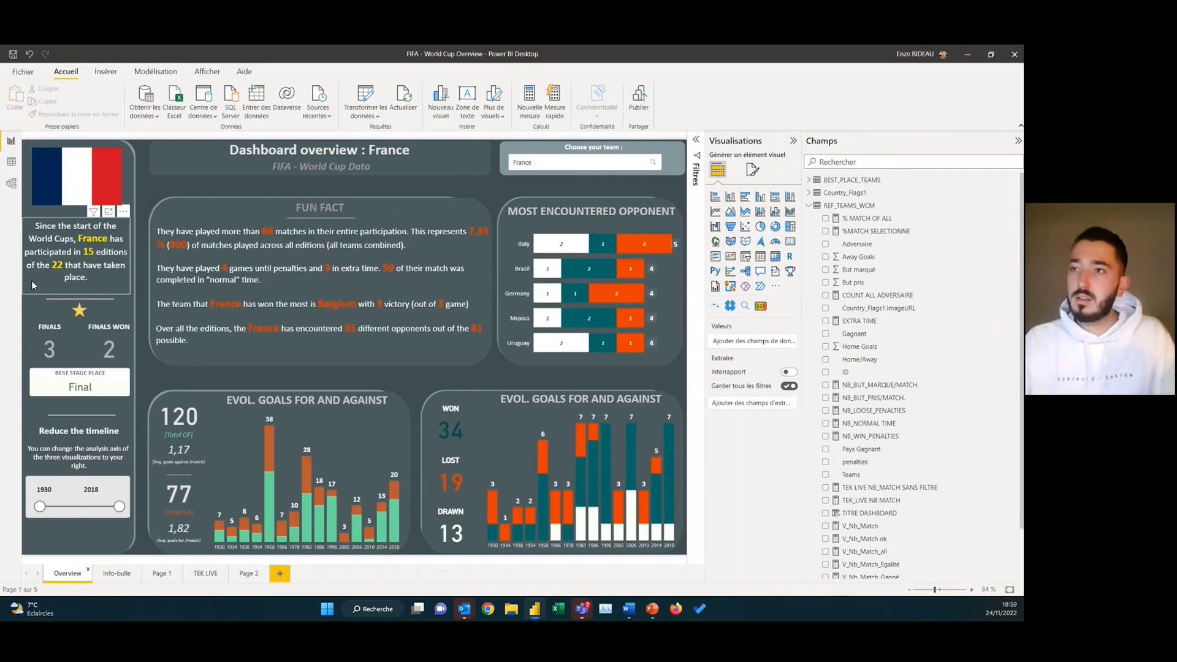
left_click(793, 141)
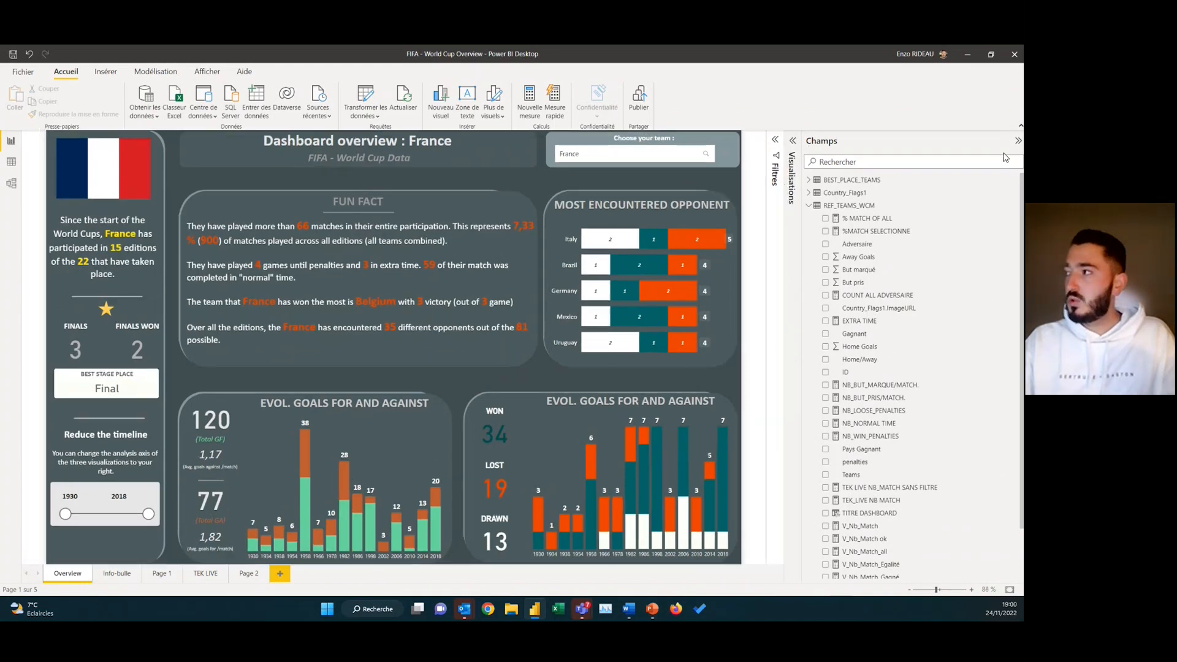
left_click(1018, 140)
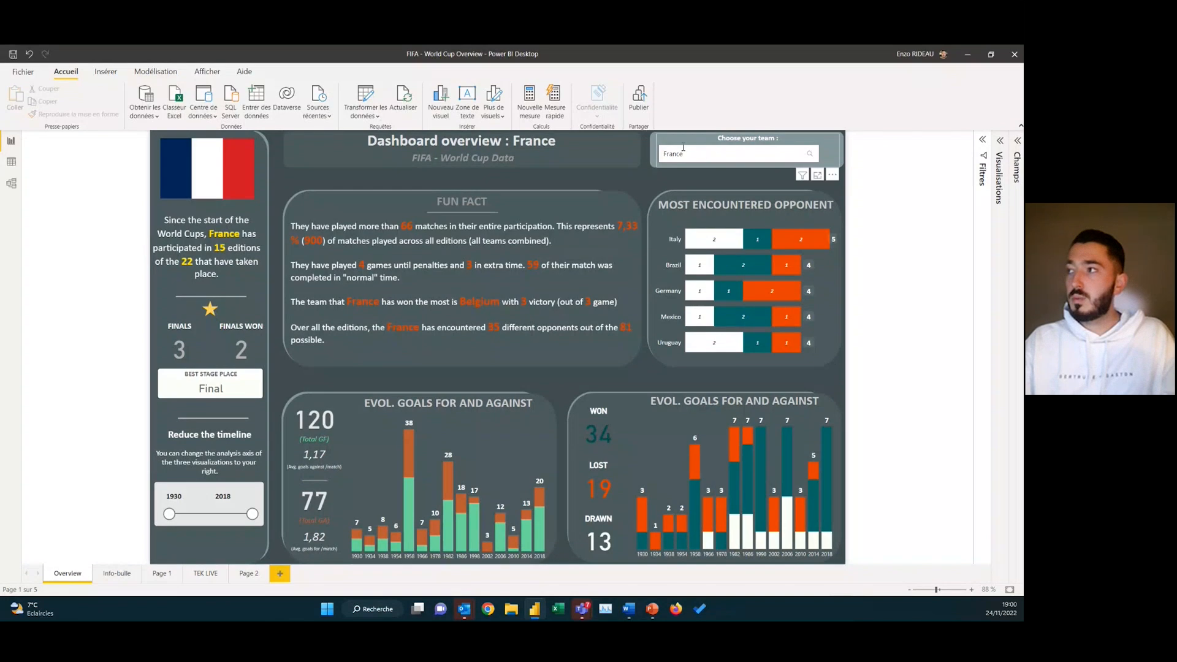
Change the Overview page's team filter to Brazil
double_click(675, 154)
type("portug")
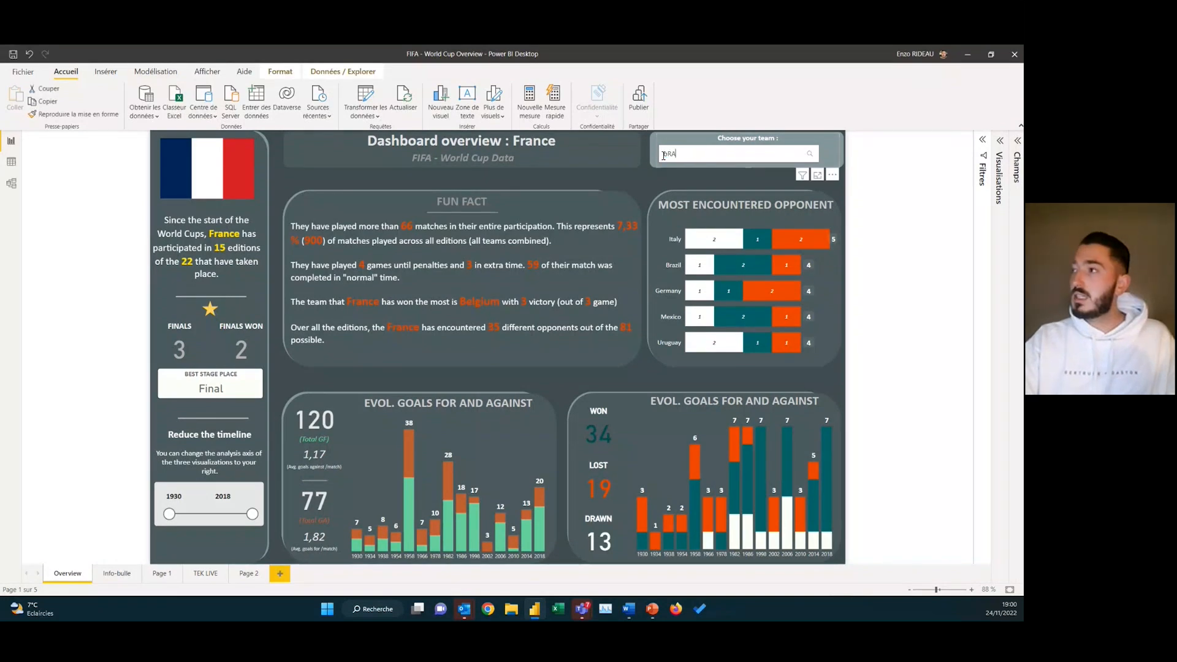
key("BackSpace")
key("BackSpace")
key("BackSpace")
key("BackSpace")
key("BackSpace")
key("BackSpace")
type("bra")
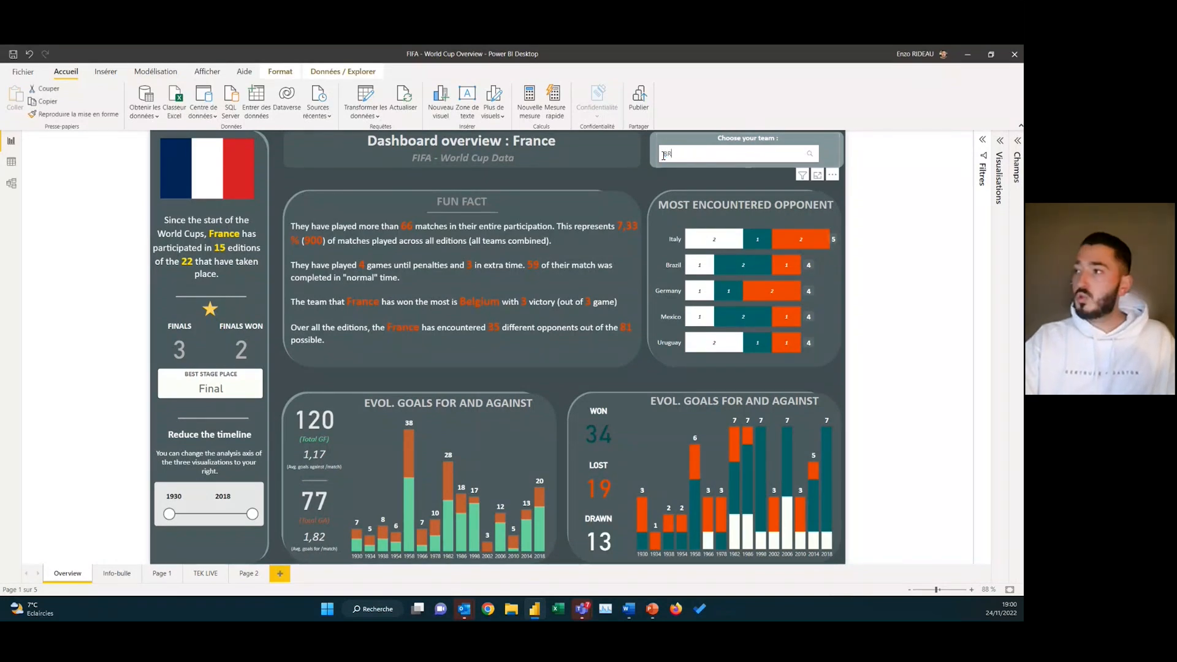
type("zil")
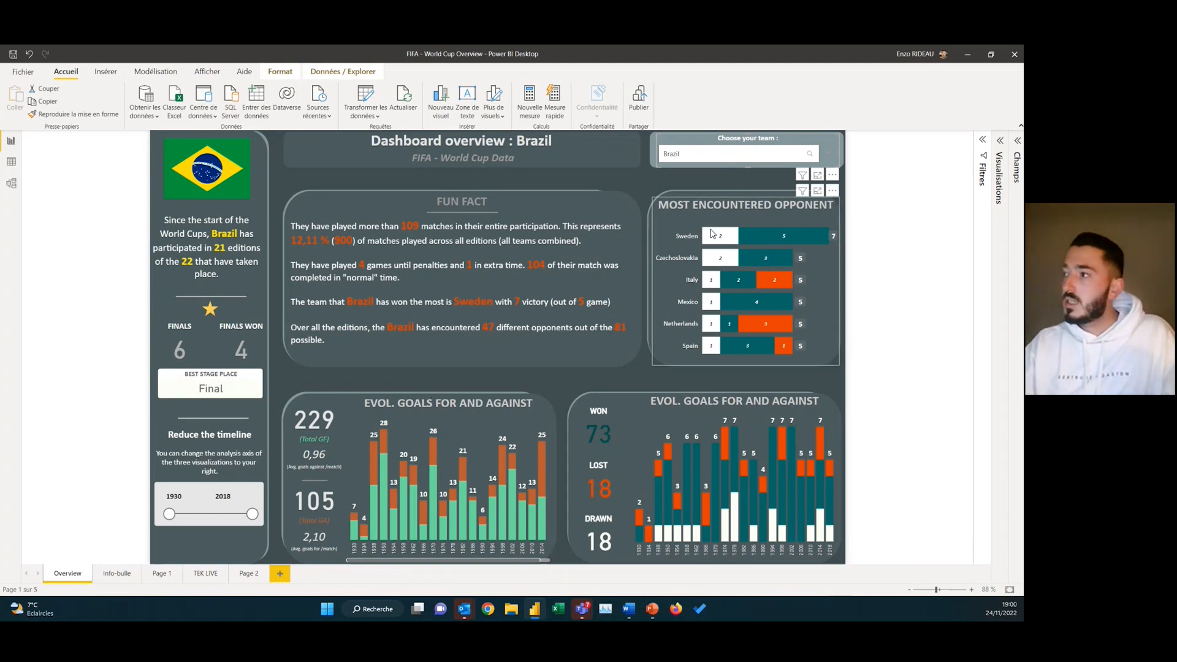
Examine the tooltips on the bars of the Most Encountered Opponent chart for several opponents
mouse_move(716, 236)
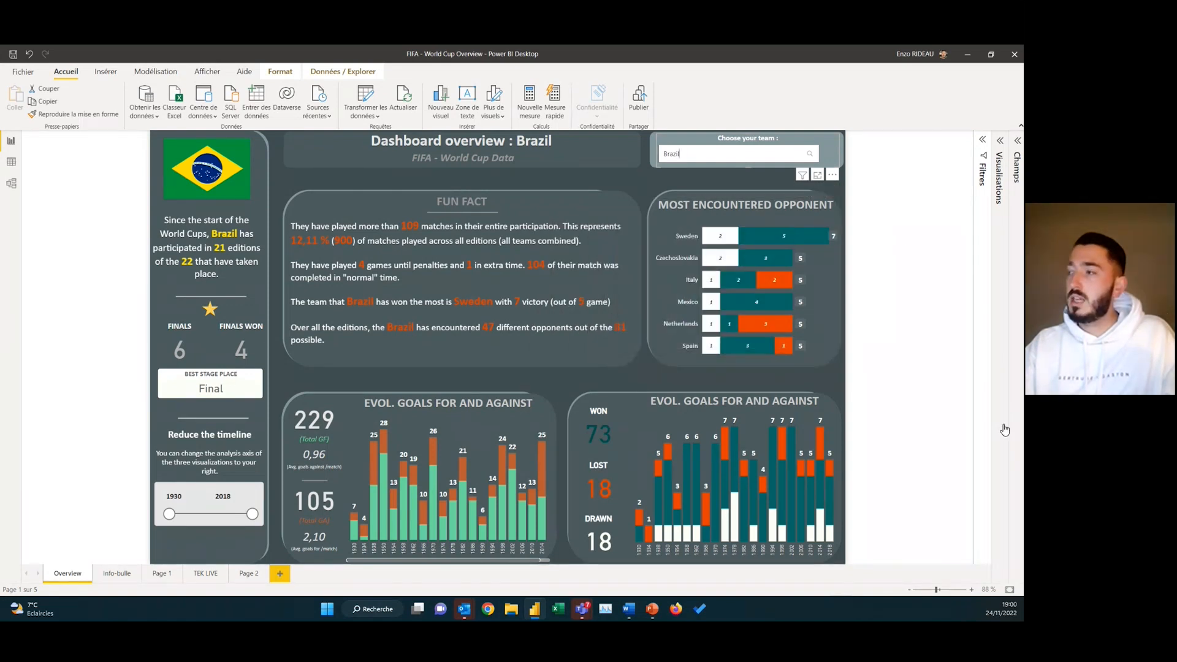
mouse_move(767, 304)
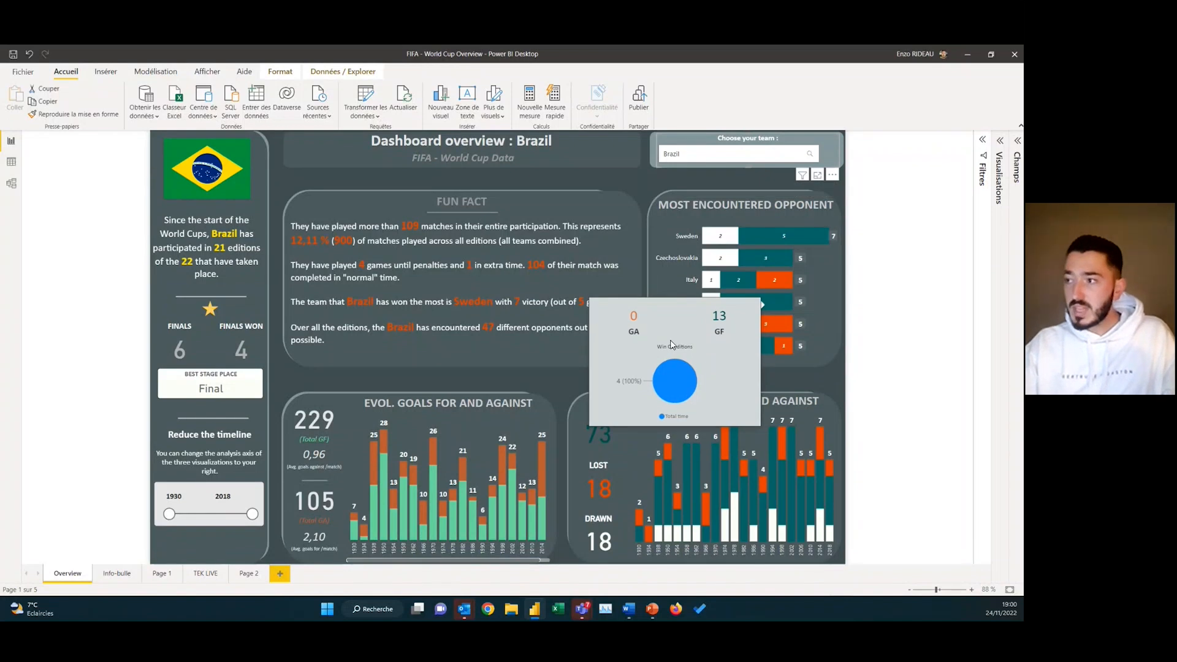
mouse_move(669, 453)
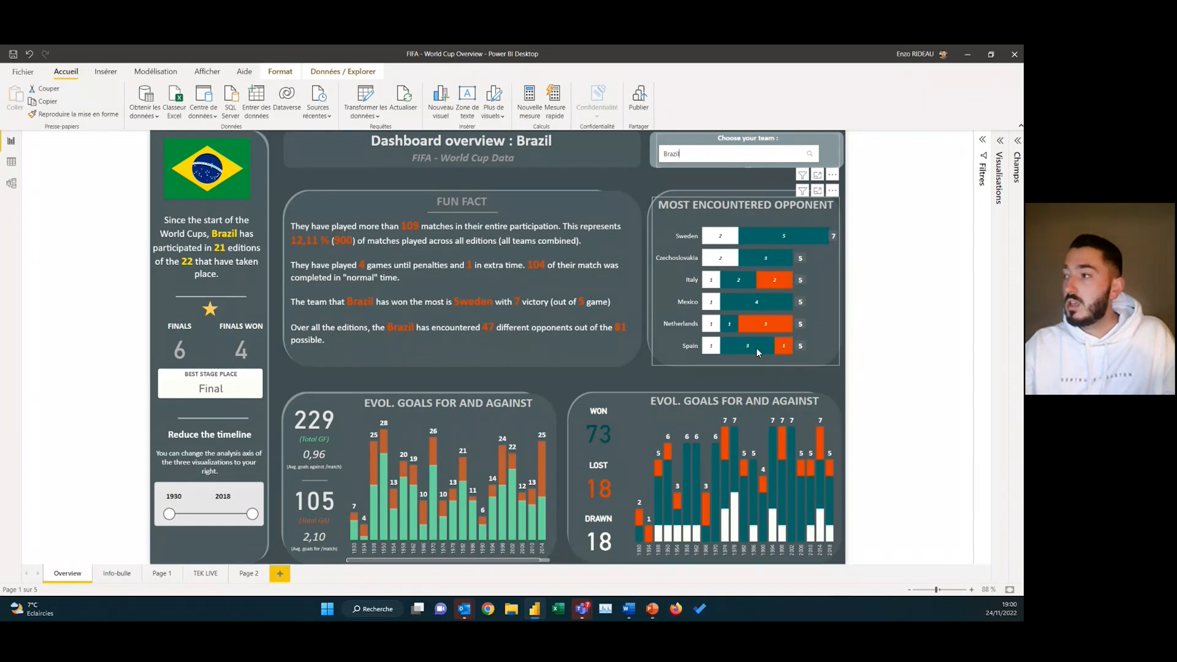
mouse_move(757, 349)
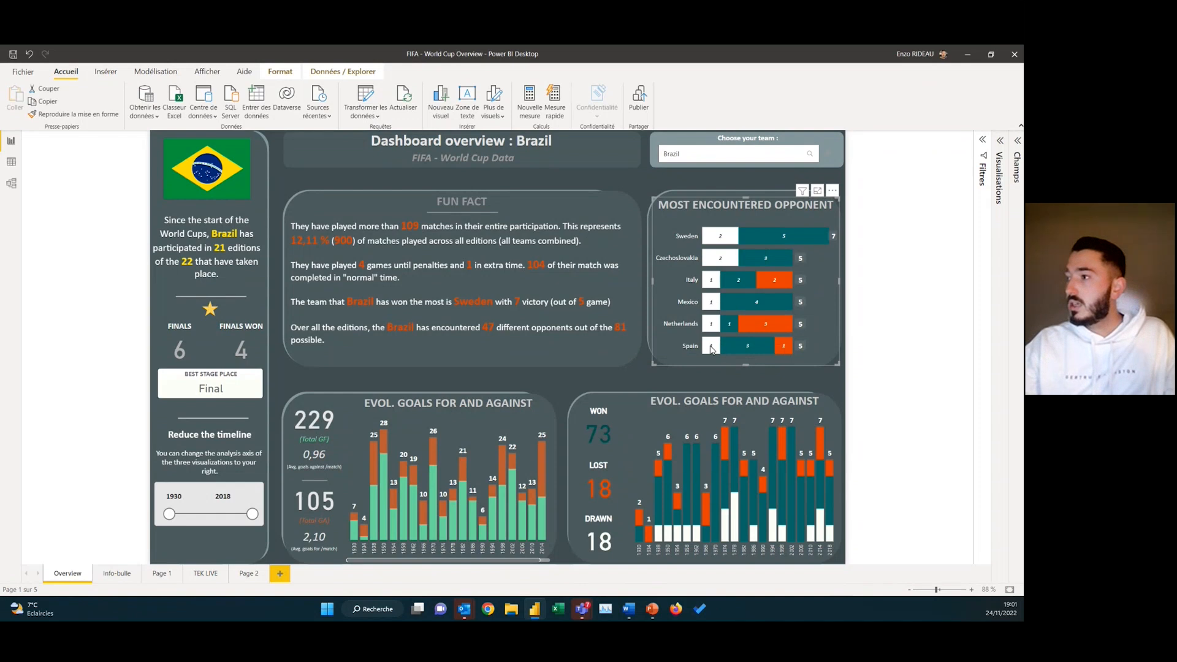
mouse_move(711, 350)
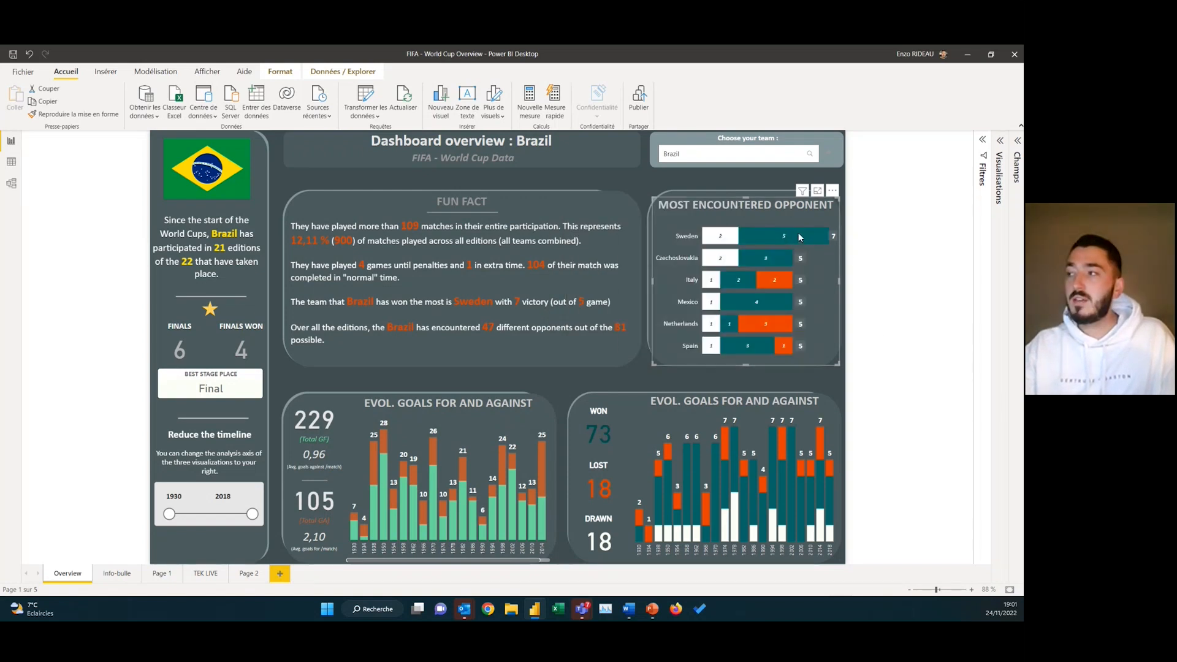
mouse_move(798, 234)
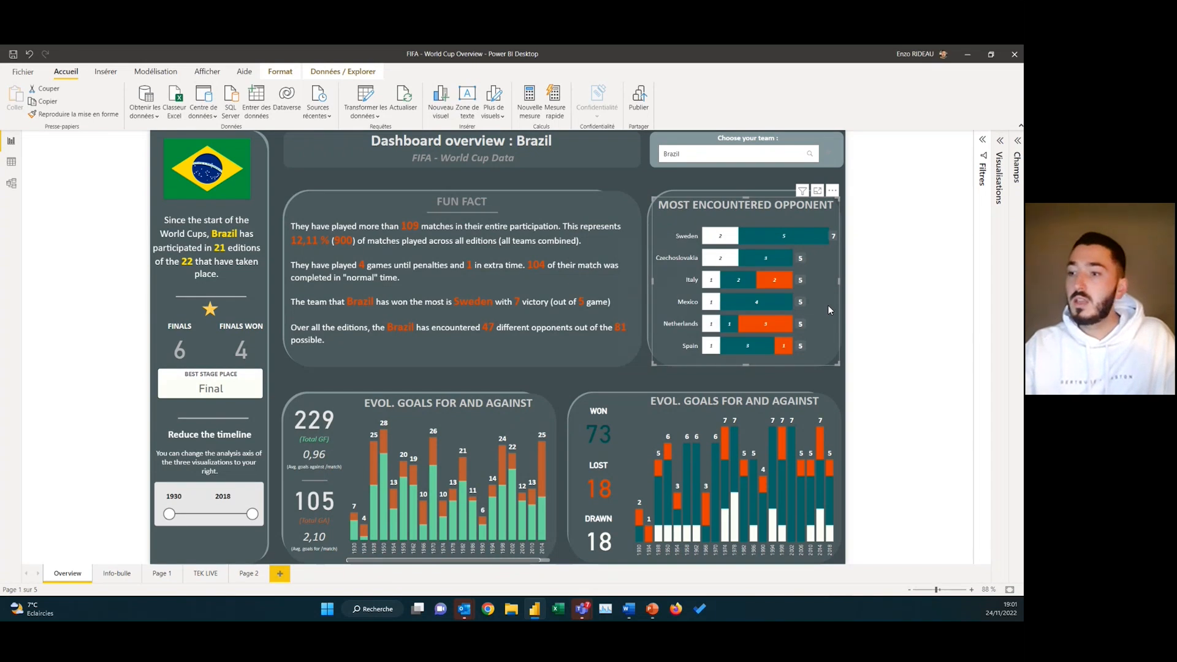
Add a new report page and set its canvas type to Info-bulle
left_click(280, 574)
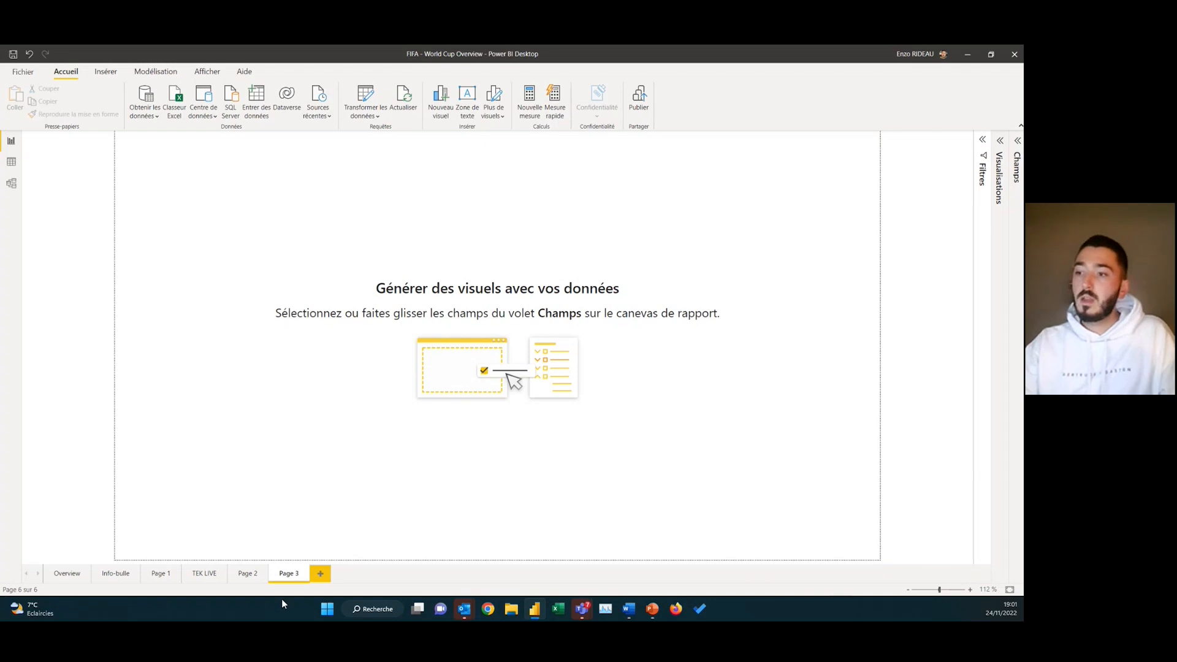
left_click(1000, 141)
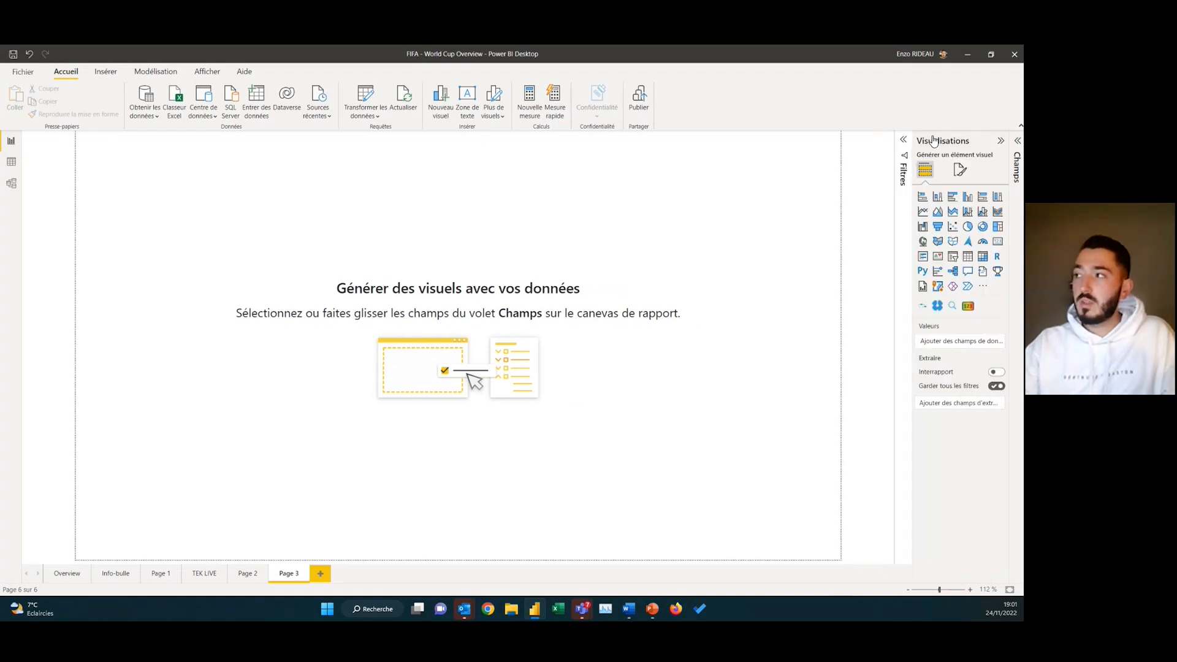
left_click(960, 172)
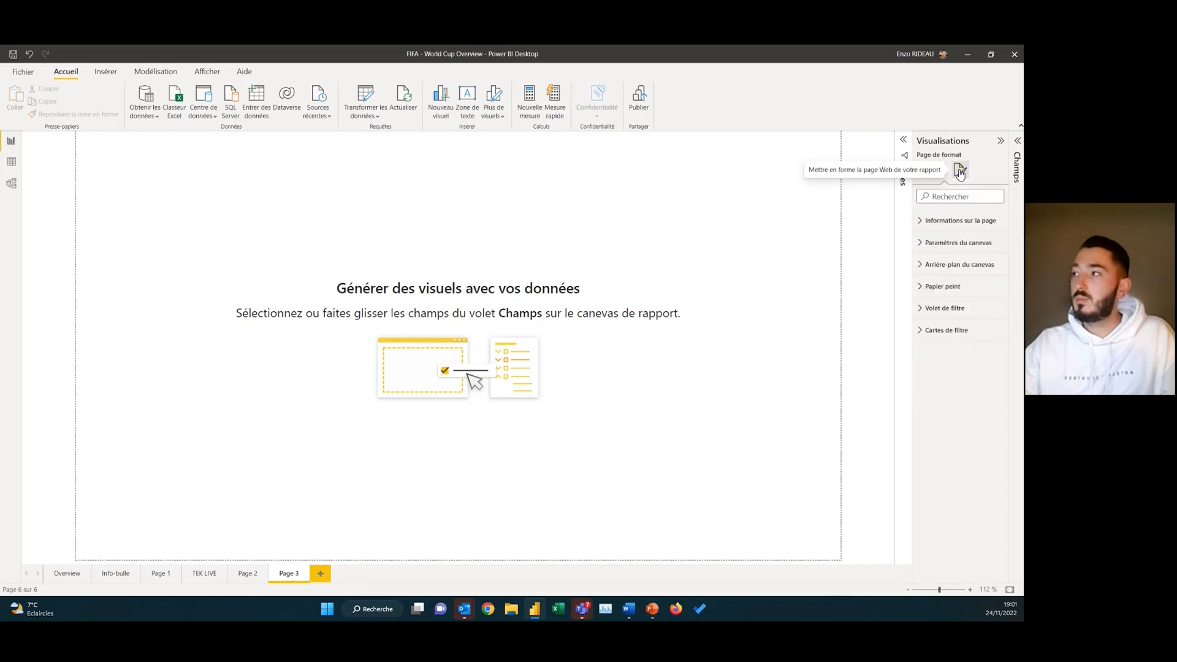
left_click(951, 245)
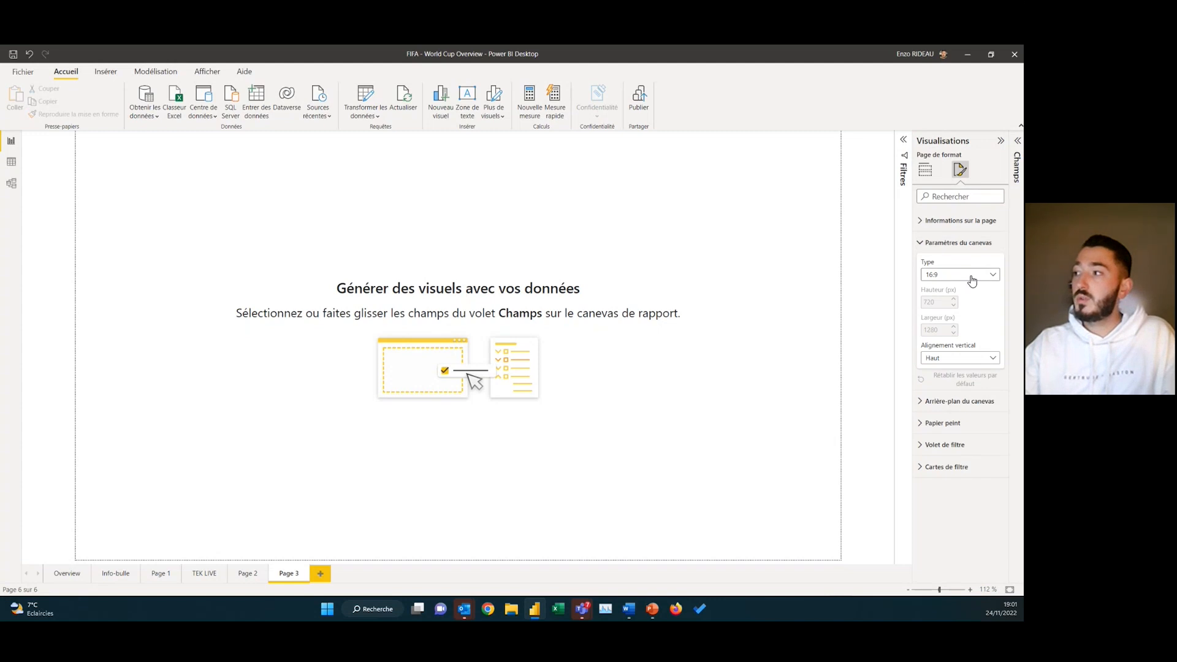
left_click(947, 281)
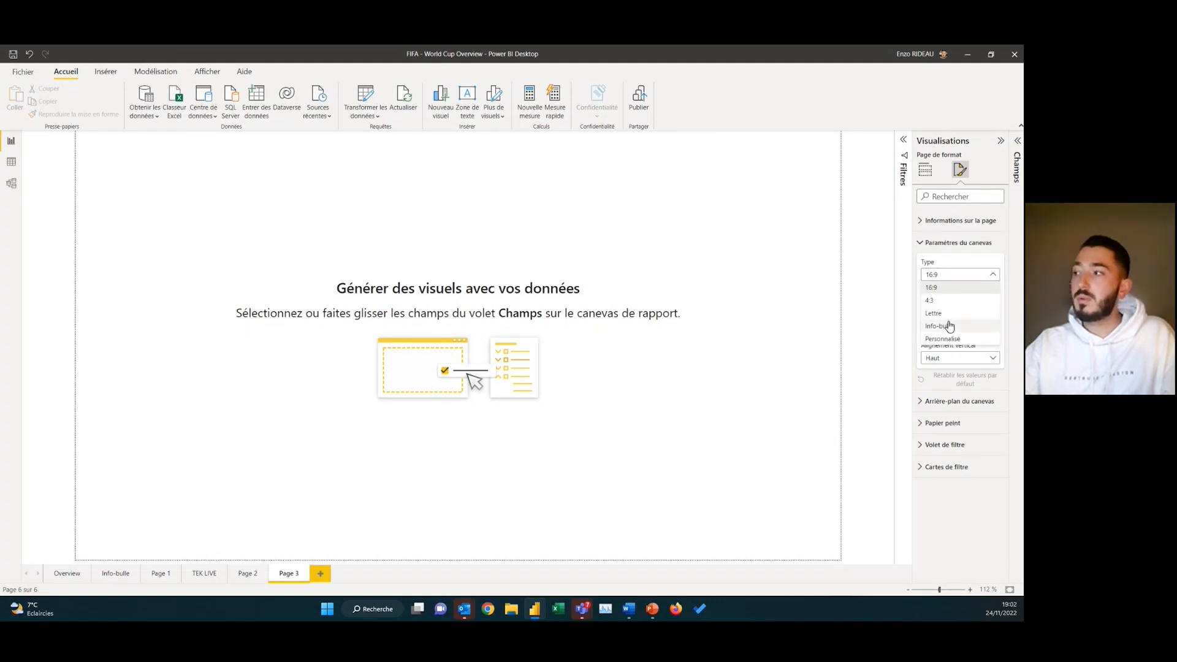
left_click(947, 327)
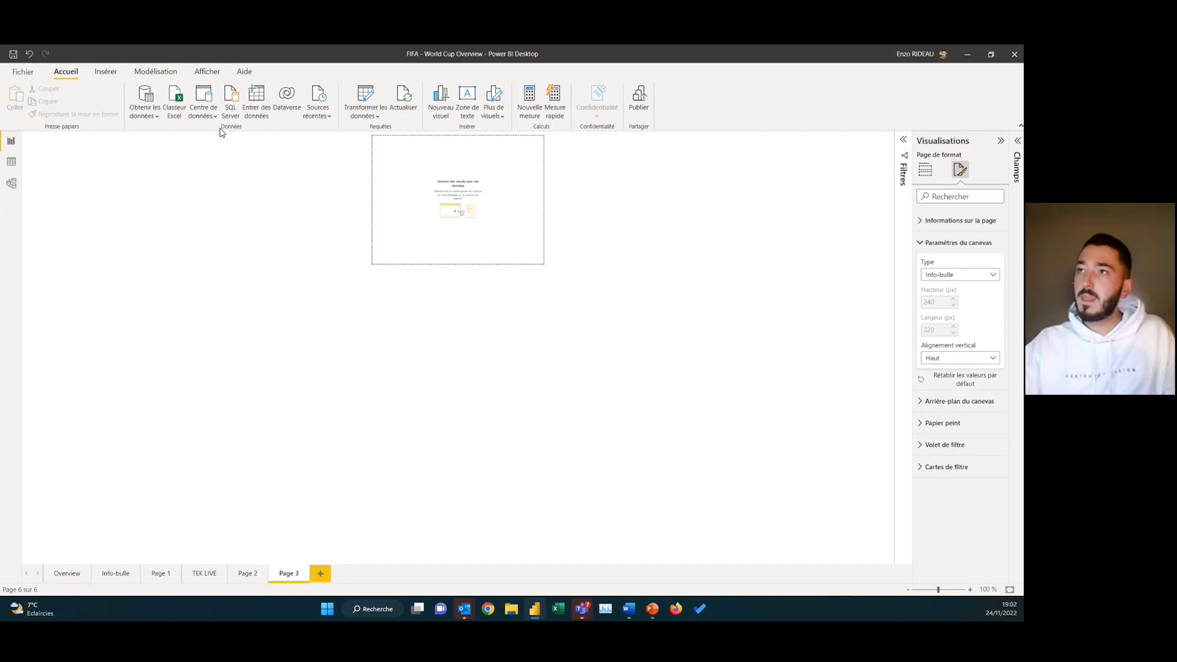
Scale the view so the small Info-bulle page fits the available workspace
left_click(207, 71)
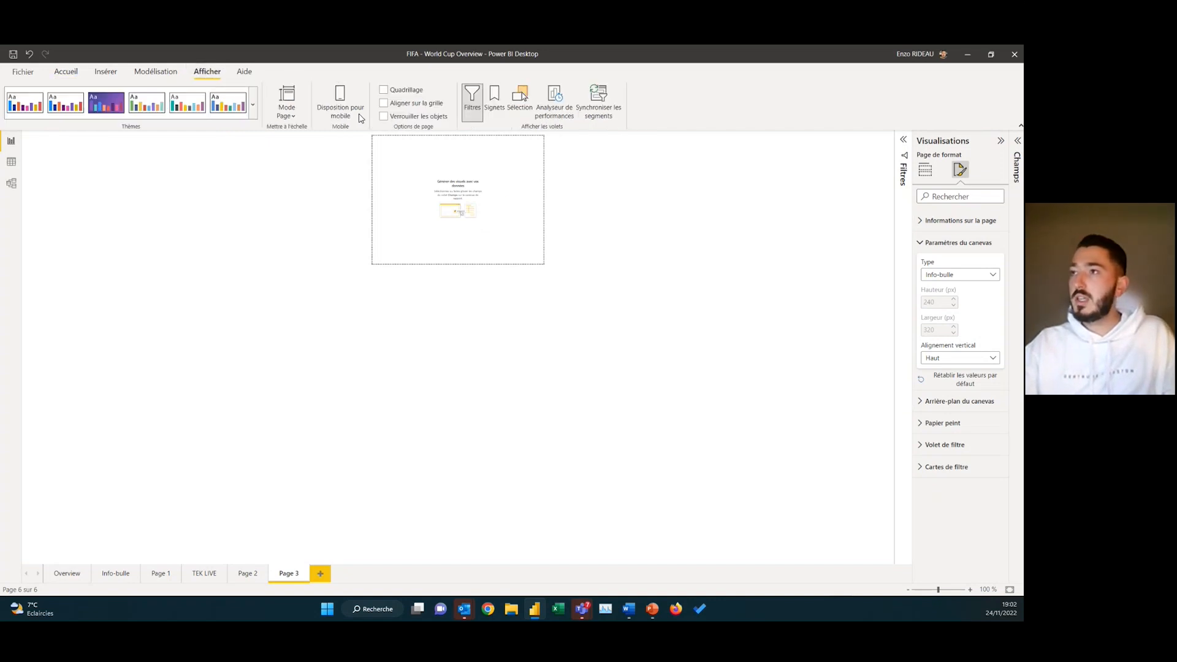
left_click(286, 115)
left_click(321, 133)
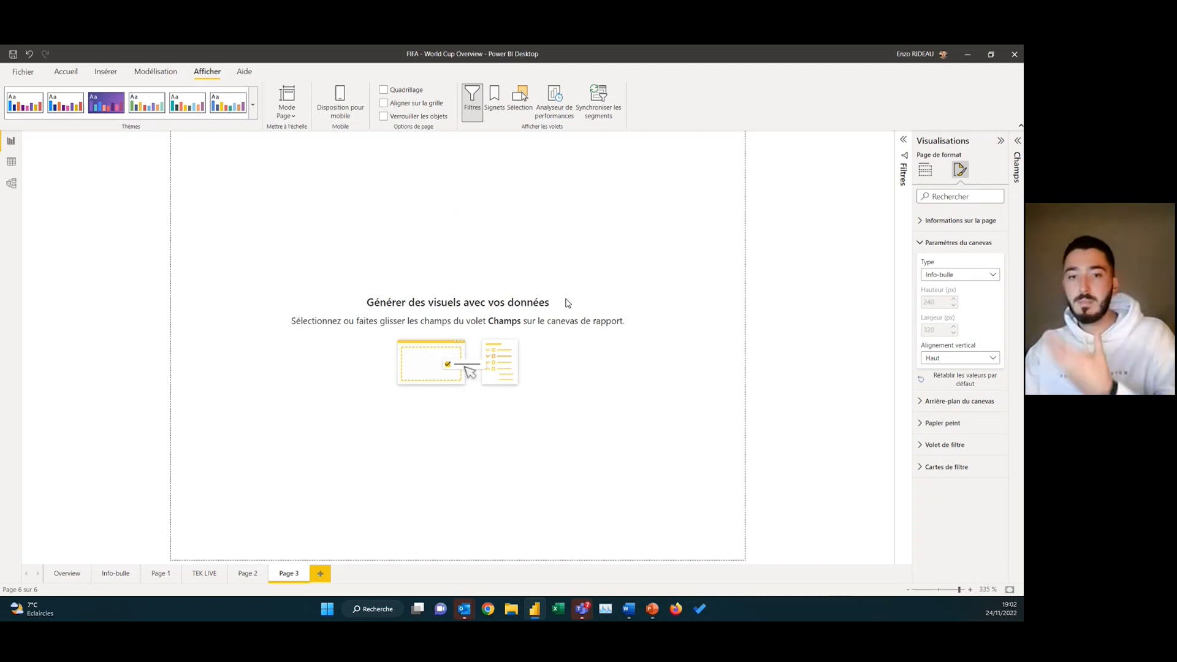
Add a card showing V_Nb_Match from REF_TEAMS_WCM in the tooltip page's upper left corner, wide enough to display its full value
left_click(1016, 146)
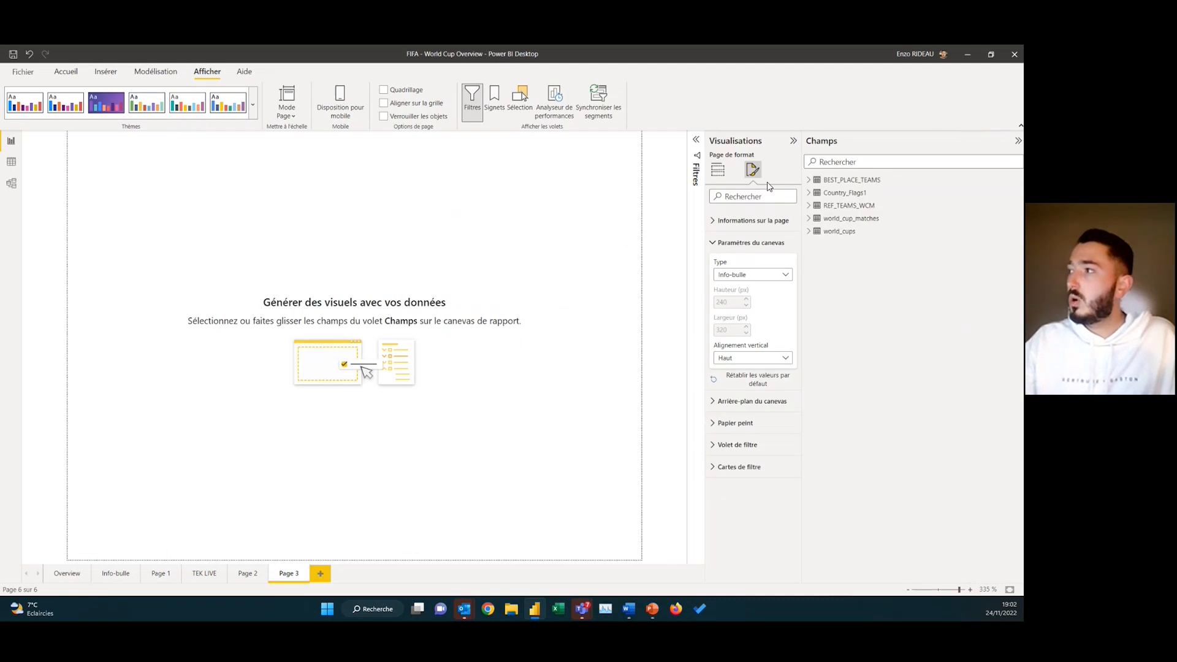
left_click(717, 169)
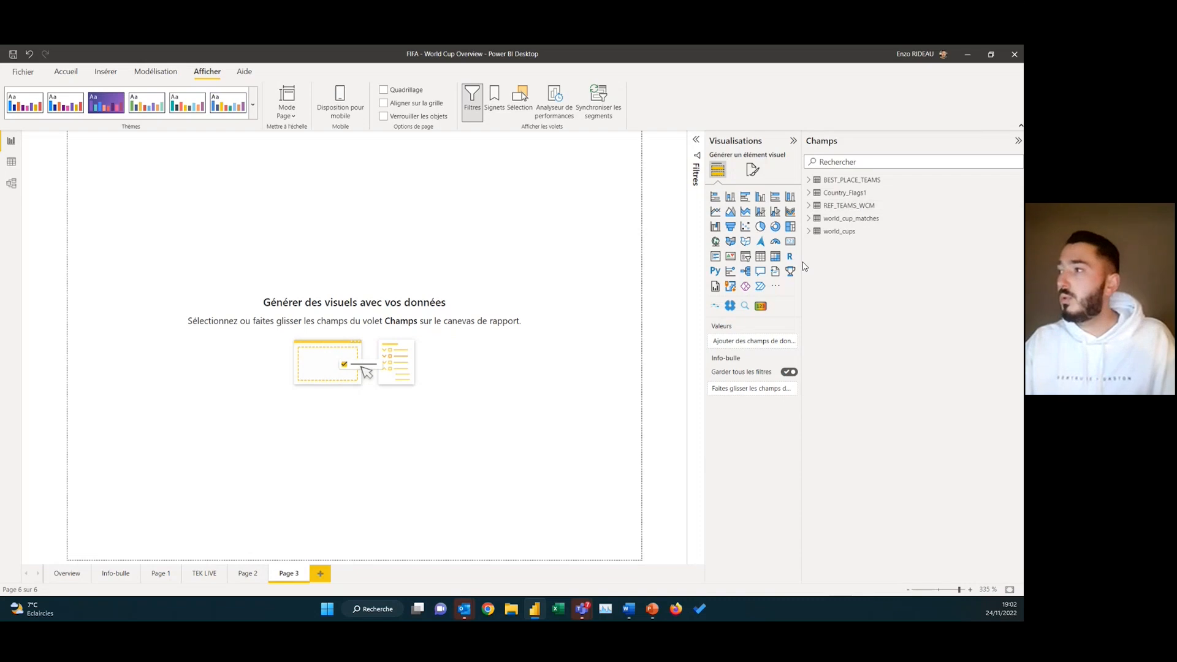
left_click(791, 241)
left_click_drag(587, 524, 218, 317)
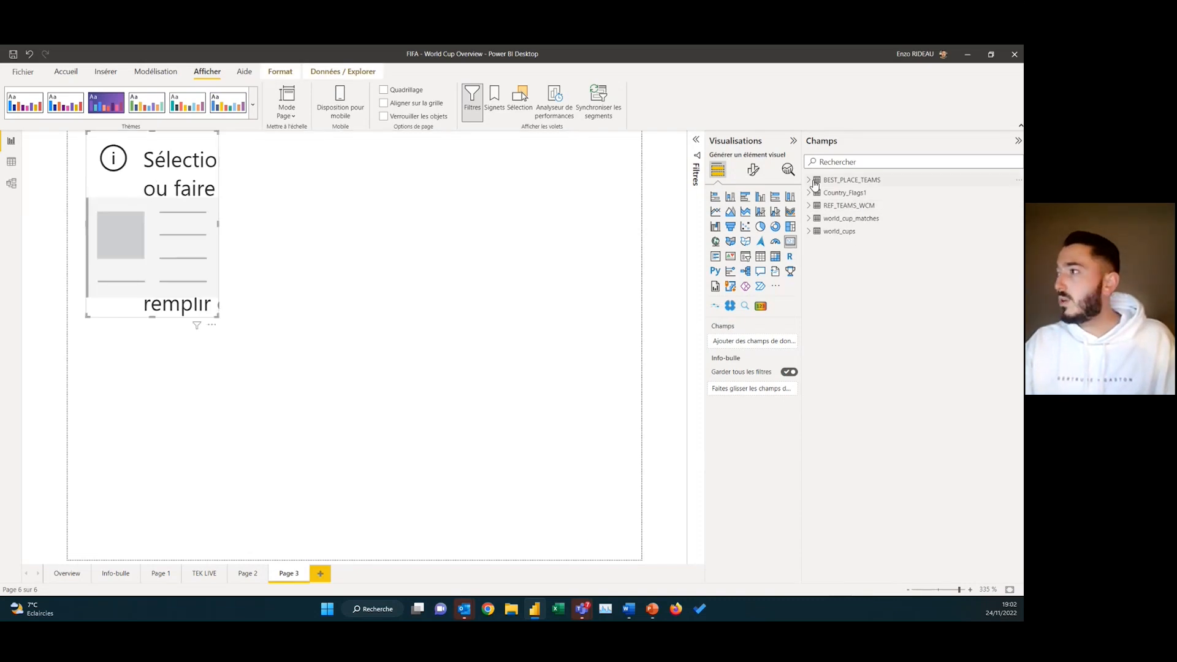
left_click(809, 206)
scroll(846, 429, "down", 5)
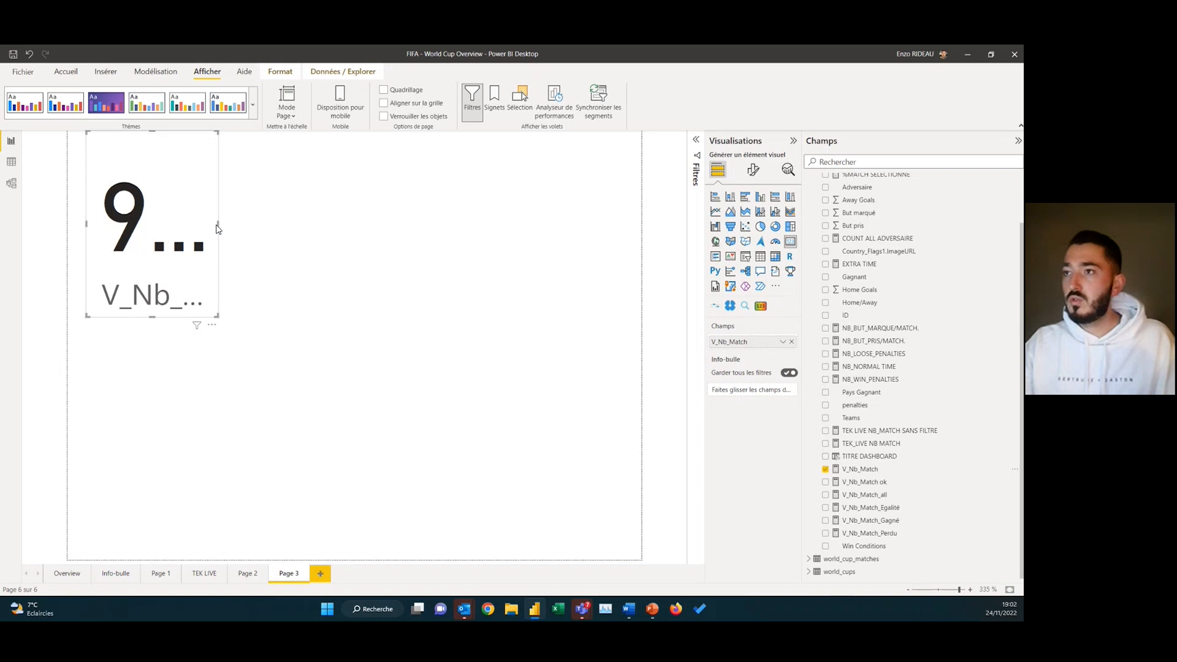
left_click_drag(219, 224, 382, 224)
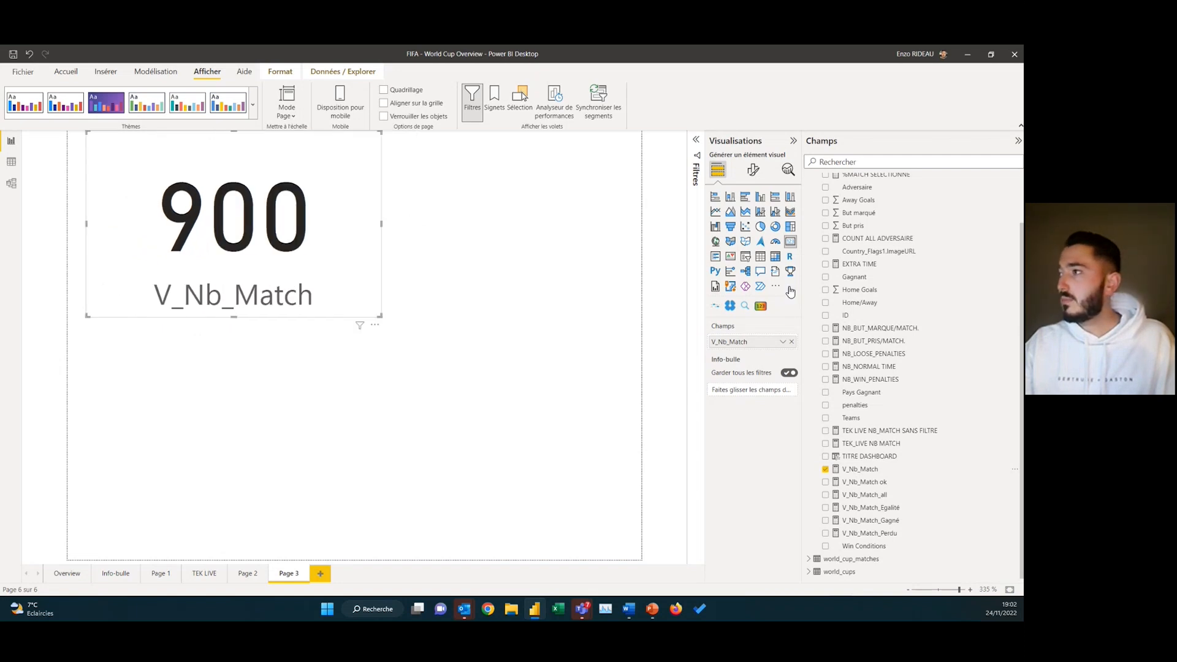
Set the V_Nb_Match card's value font size to 20 and turn off its category label
left_click(754, 169)
left_click(743, 247)
left_click_drag(774, 275, 728, 275)
type("20")
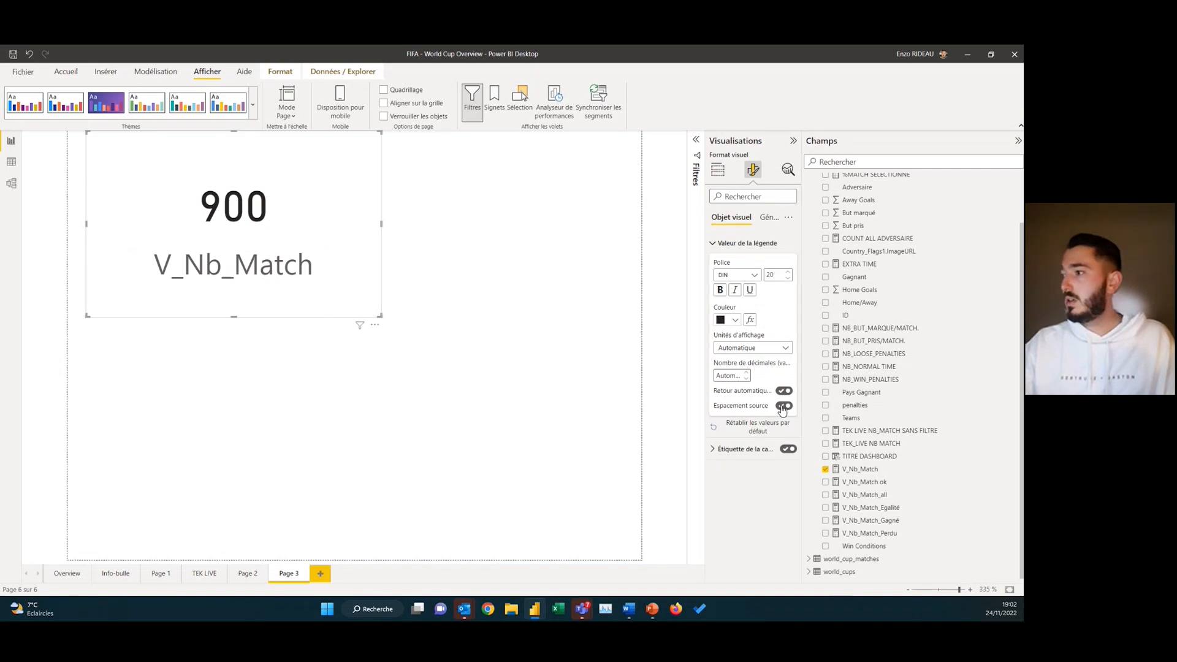
left_click(787, 449)
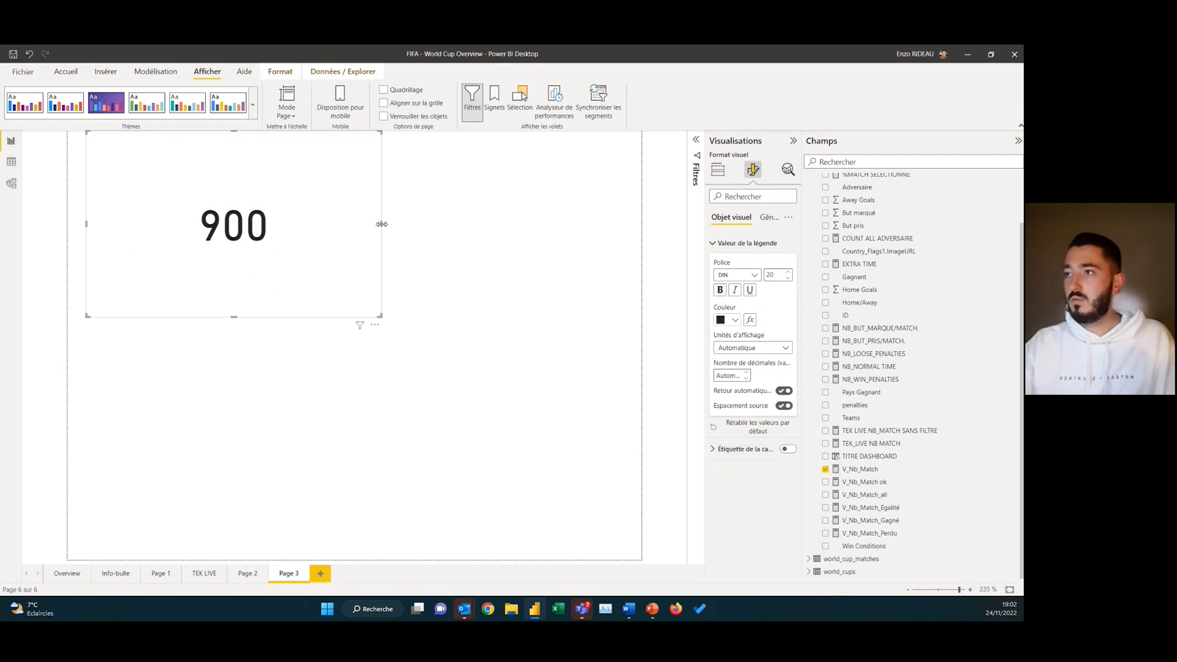
Narrow the V_Nb_Match card to fit closely around its value on the left of the tooltip page
left_click_drag(381, 225, 229, 208)
left_click_drag(189, 255, 168, 255)
left_click(355, 255)
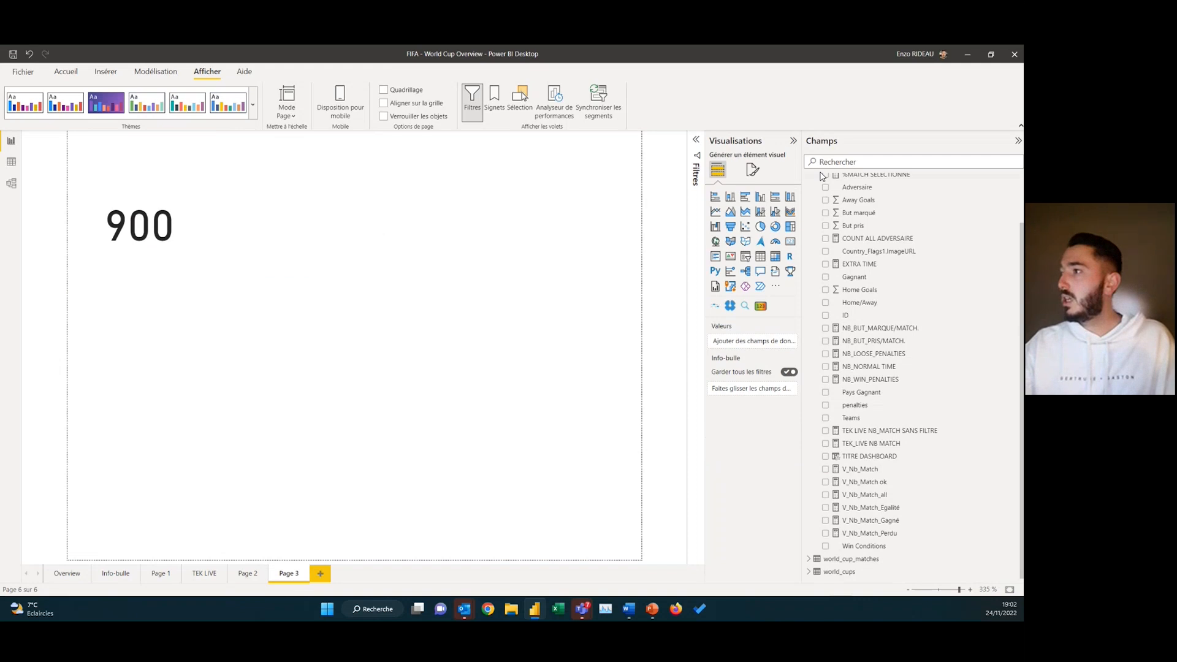
Add a stacked column chart of V_Nb_Match by Year in the lower half of the tooltip page, widened to nearly the full page width
left_click(730, 197)
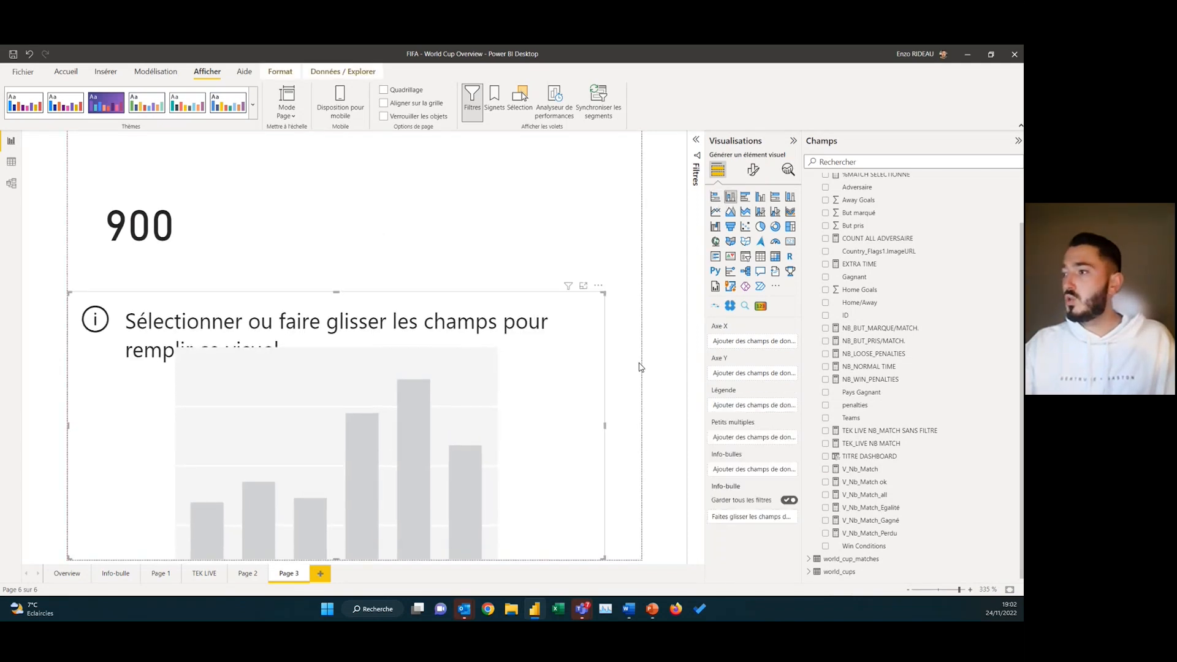
left_click_drag(605, 426, 635, 426)
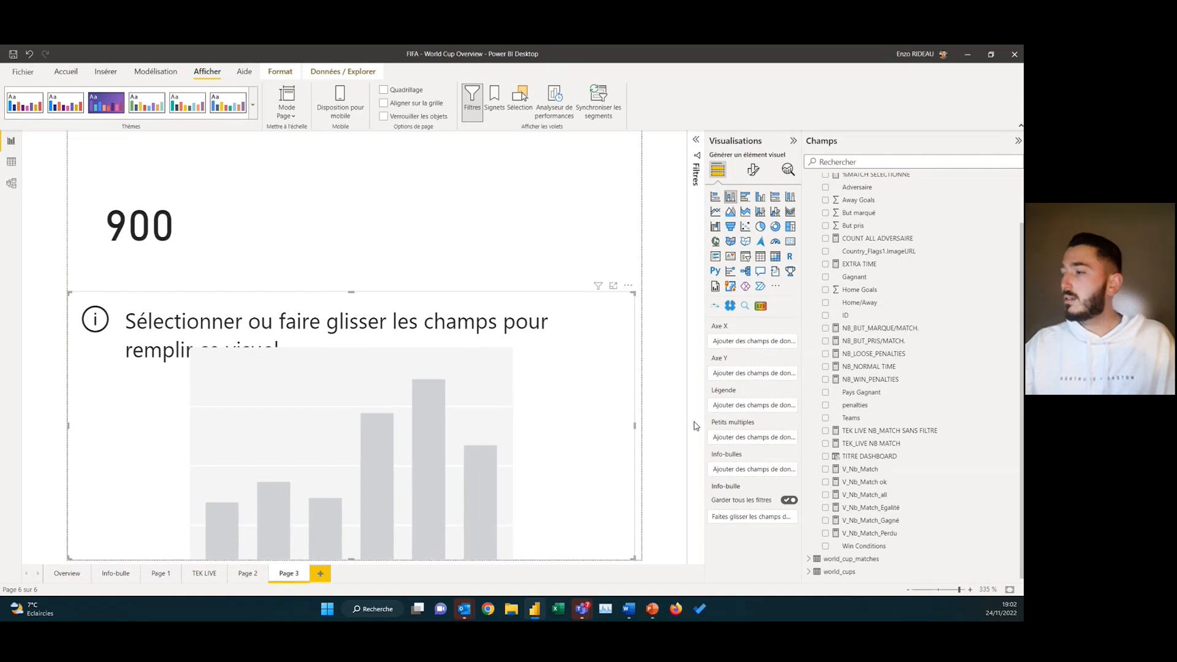
left_click(809, 571)
scroll(919, 429, "down", 3)
left_click(825, 572)
scroll(920, 290, "up", 5)
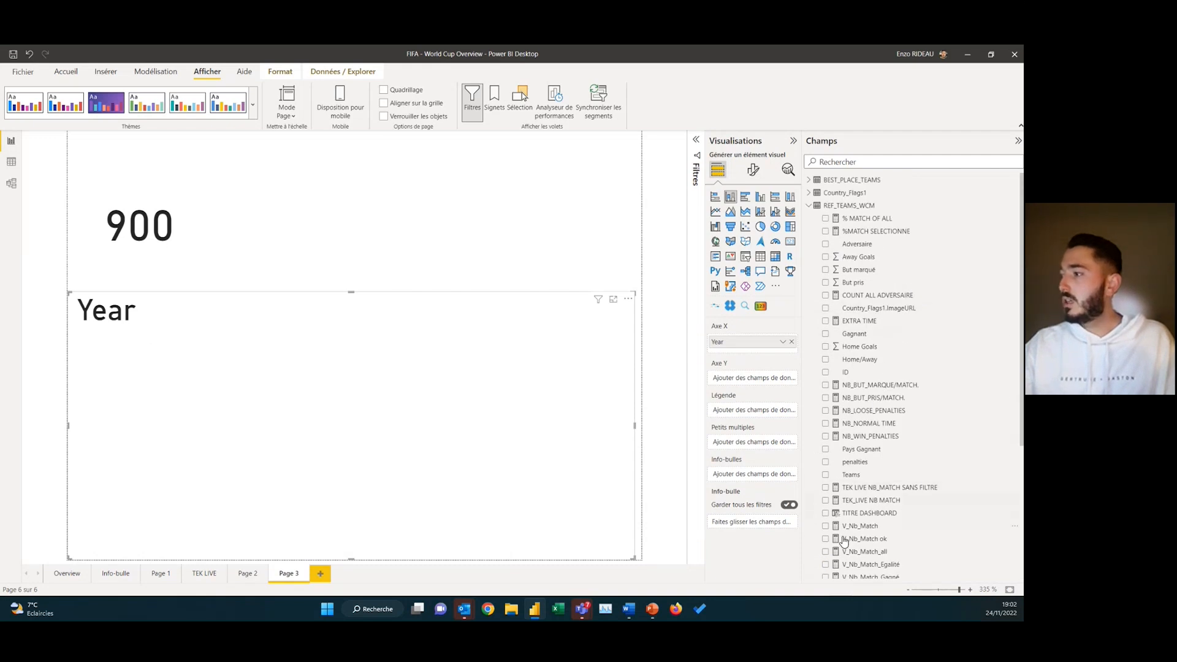
left_click(825, 526)
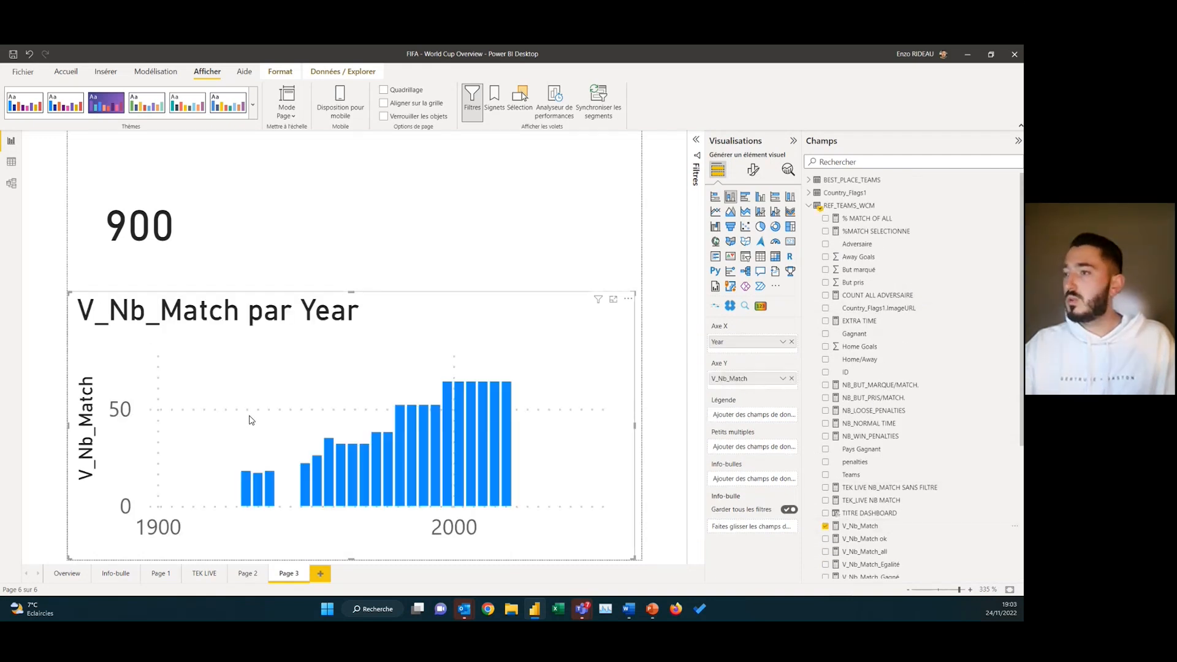
Set the column chart's X-axis type to Catégorie
left_click(751, 171)
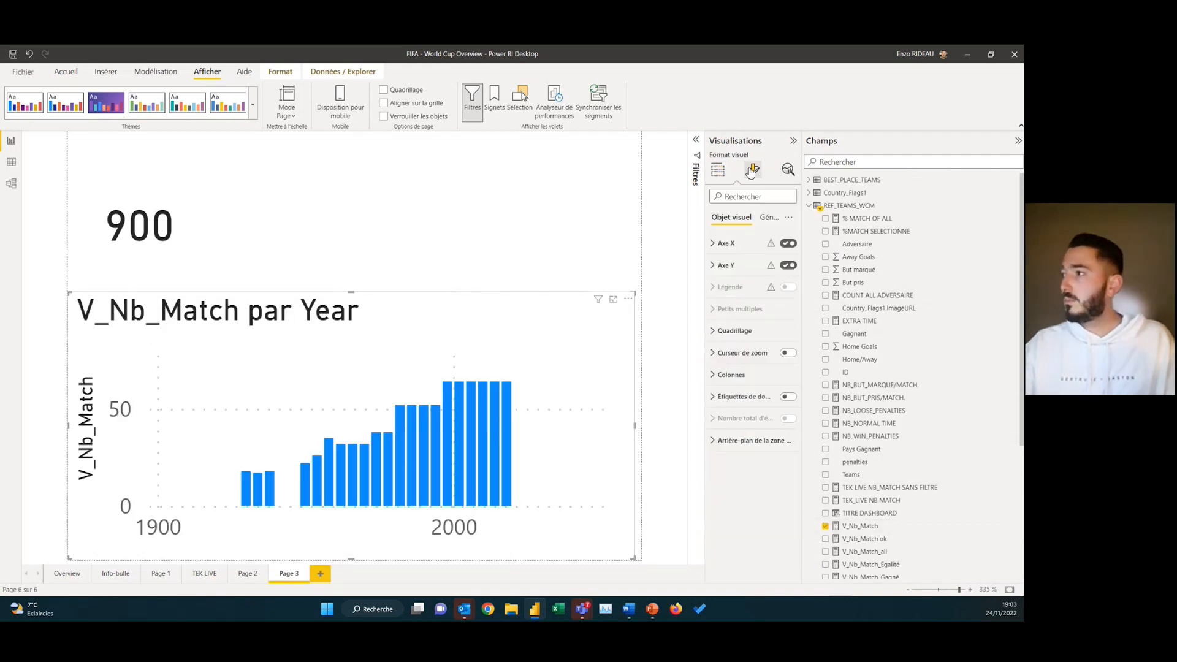
left_click(745, 271)
left_click(723, 243)
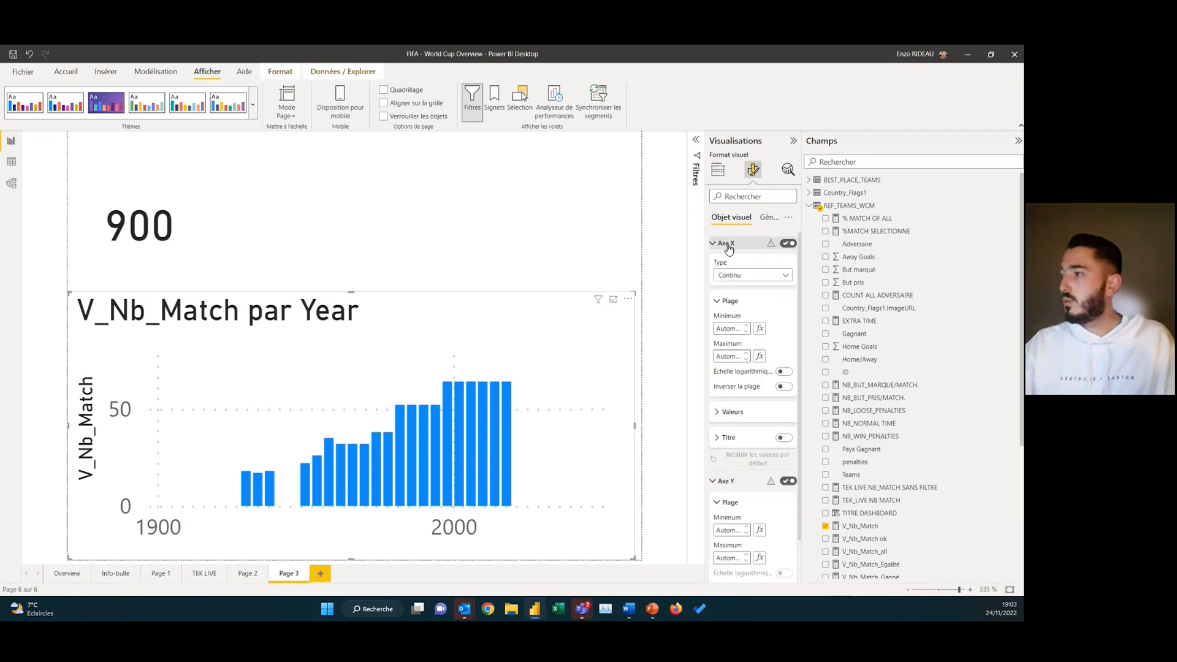
left_click(733, 412)
scroll(751, 457, "down", 2)
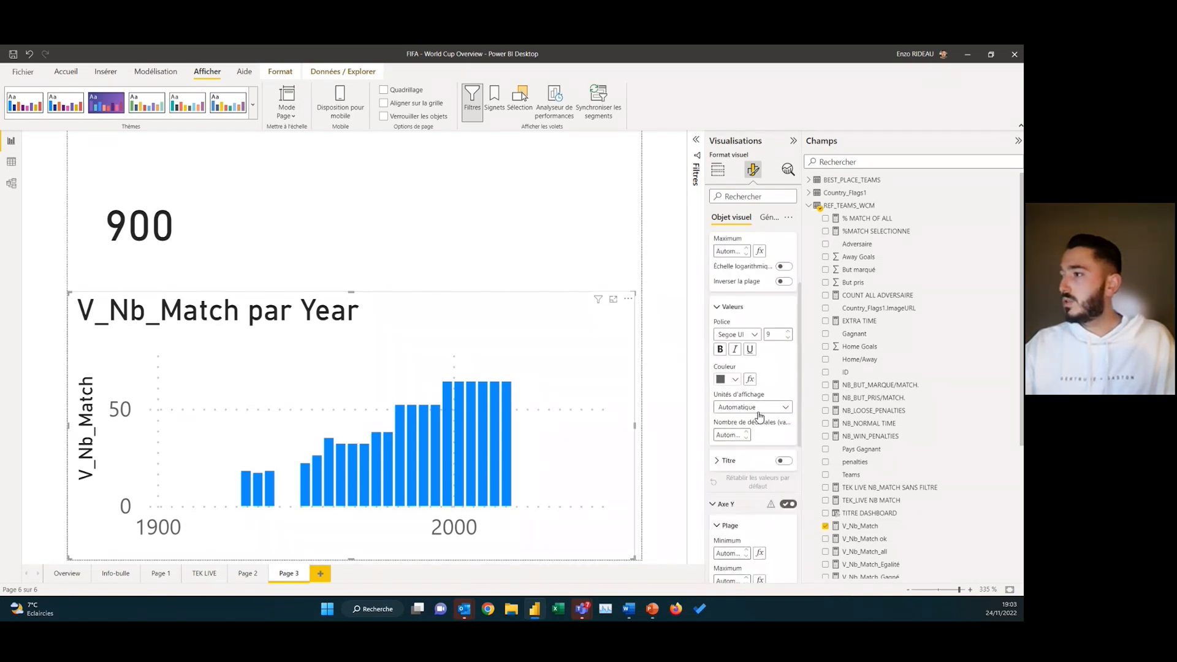
scroll(761, 414, "up", 3)
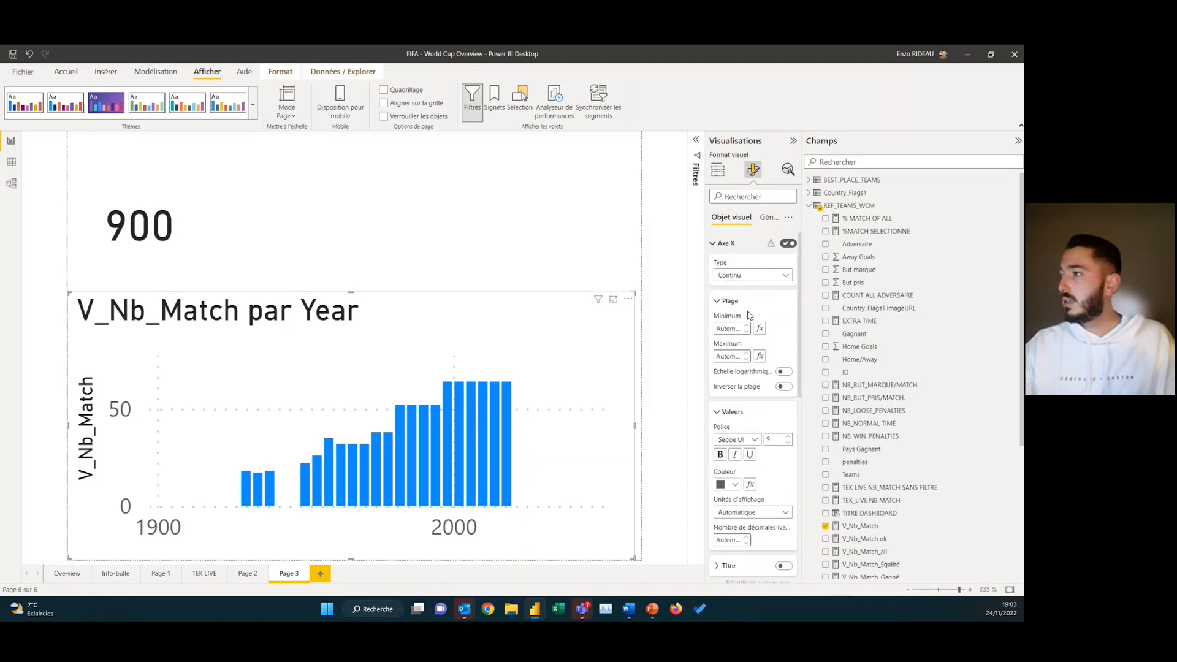
left_click(735, 298)
left_click(735, 480)
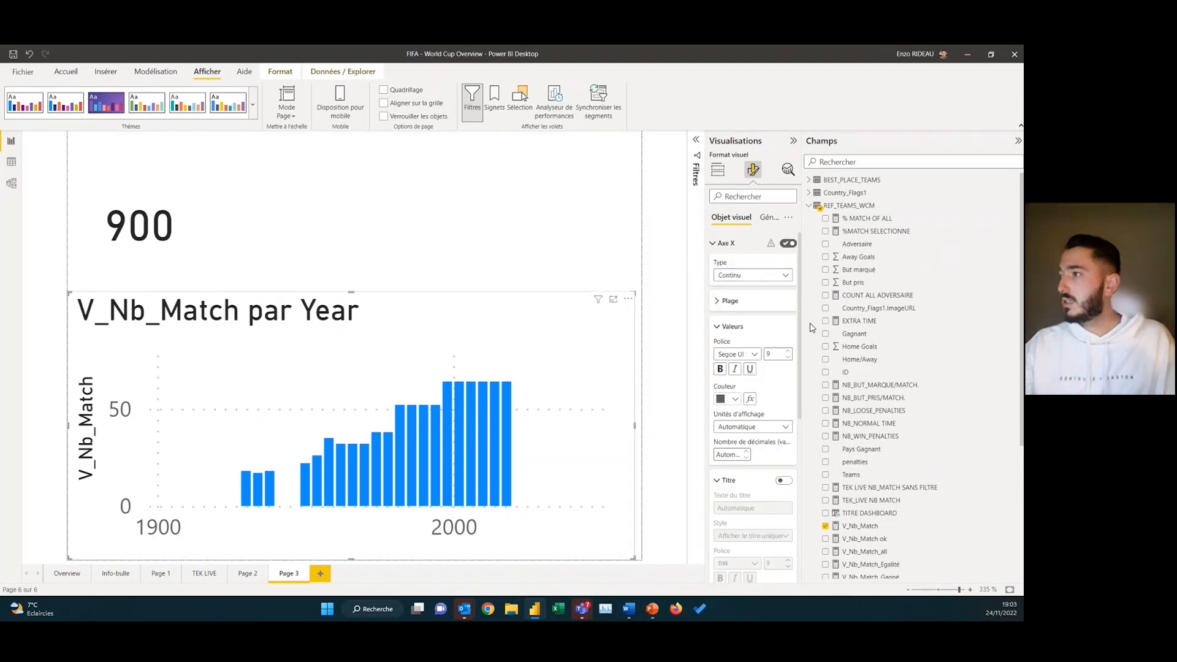
left_click(743, 277)
left_click(739, 302)
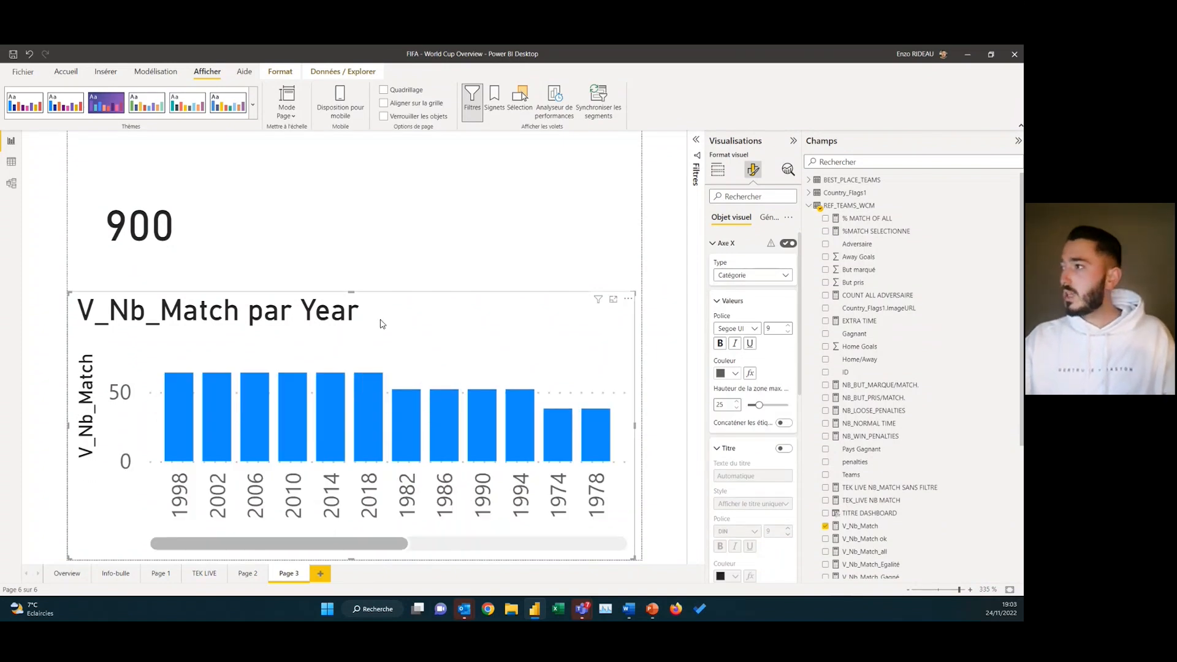
Turn off the column chart's X axis, Y-axis title and chart title
left_click(790, 244)
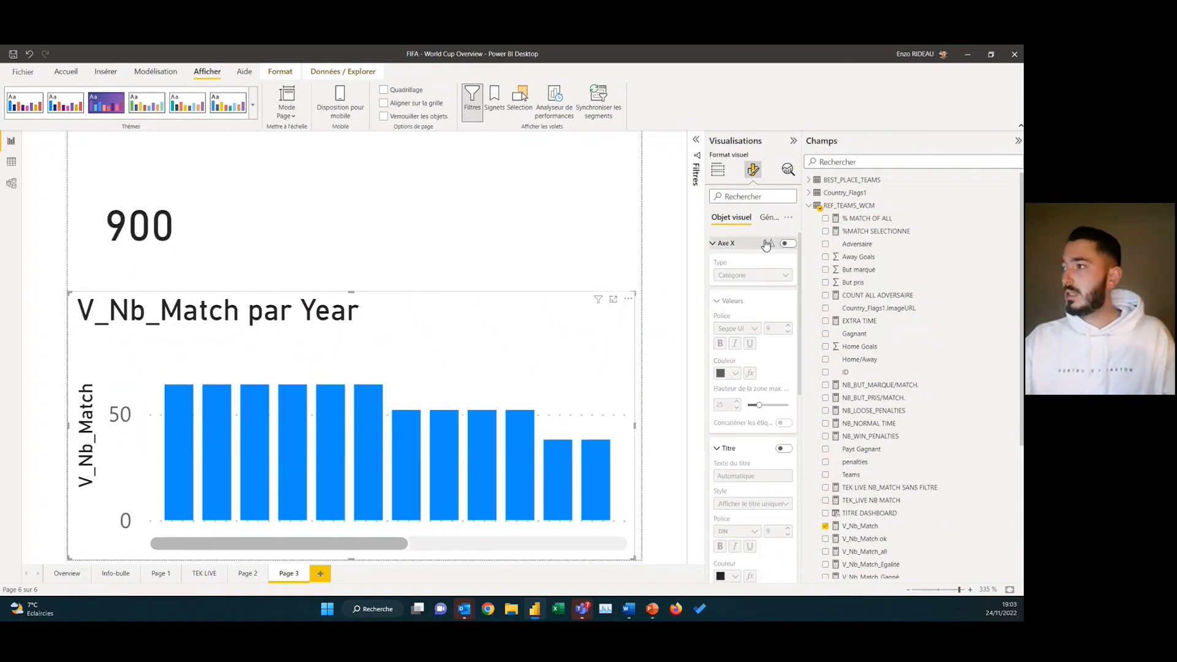
left_click(766, 245)
left_click(783, 424)
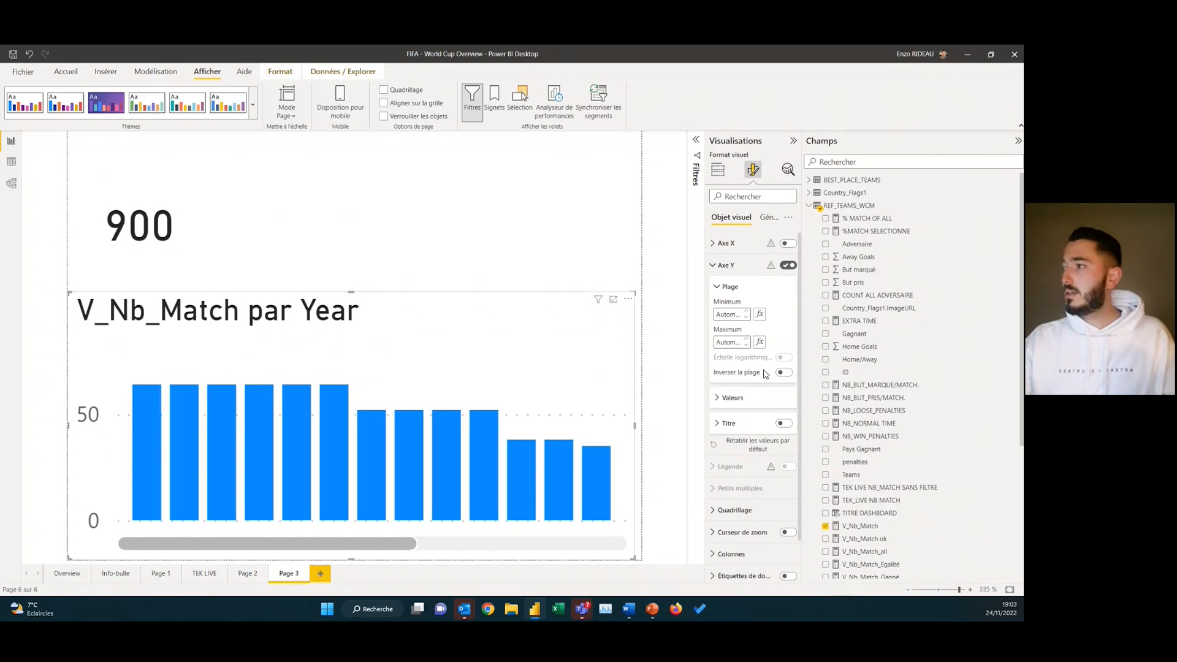
left_click(725, 265)
left_click(767, 219)
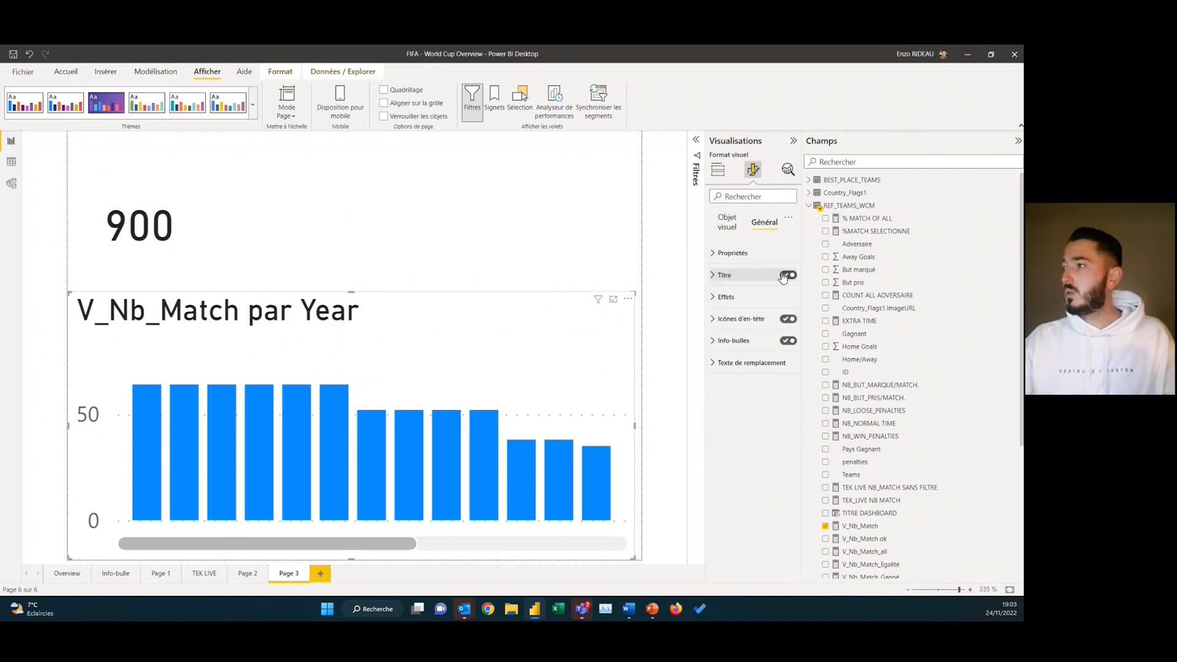
left_click(784, 275)
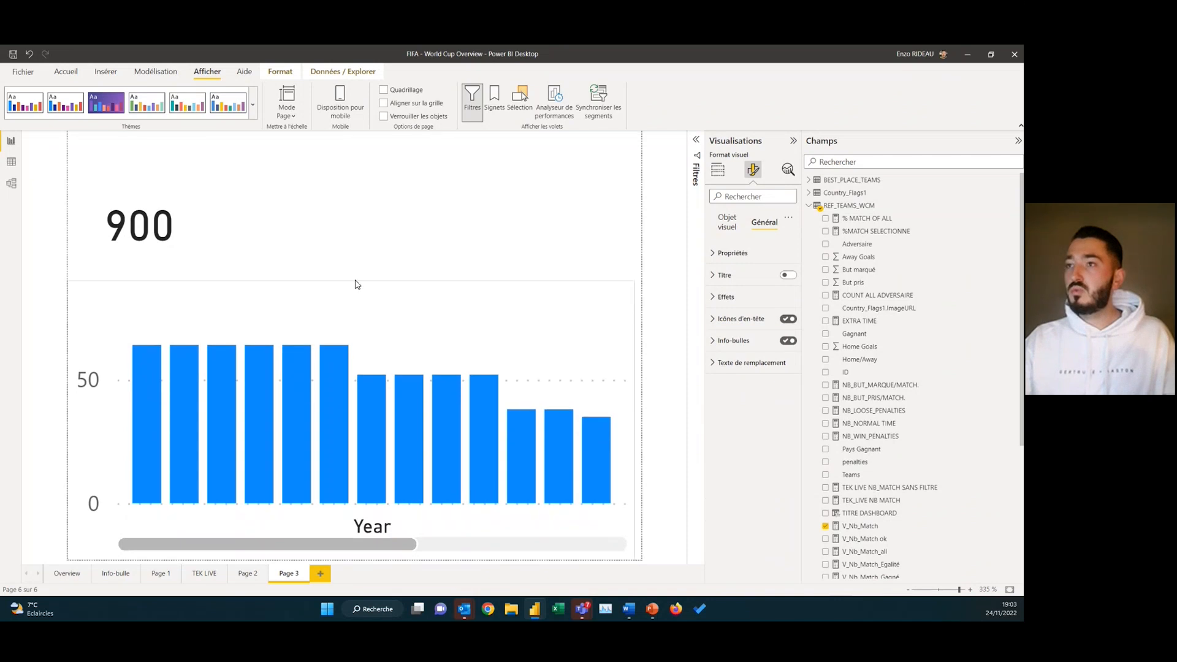
Extend the column chart slightly upward and shorten the V_Nb_Match card so it ends above the chart
left_click(181, 223)
left_click_drag(140, 317, 141, 253)
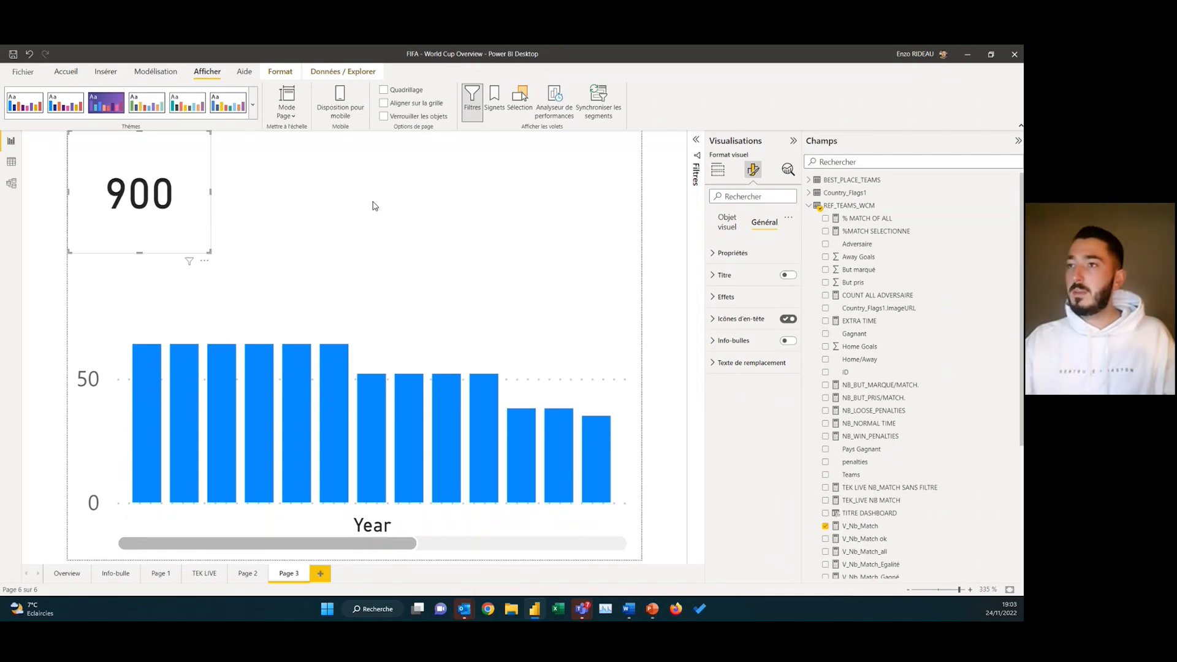
left_click(374, 205)
left_click(398, 330)
left_click(156, 197)
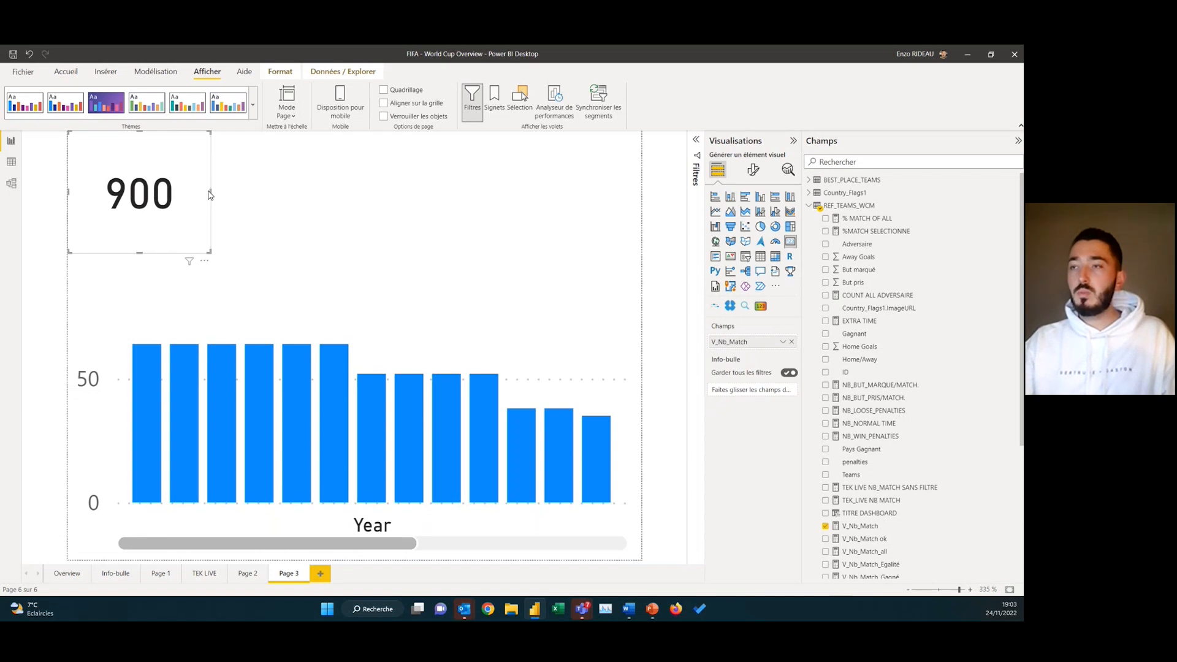
Turn the column chart's X axis back on and format its values in bold at font size 8
left_click(391, 344)
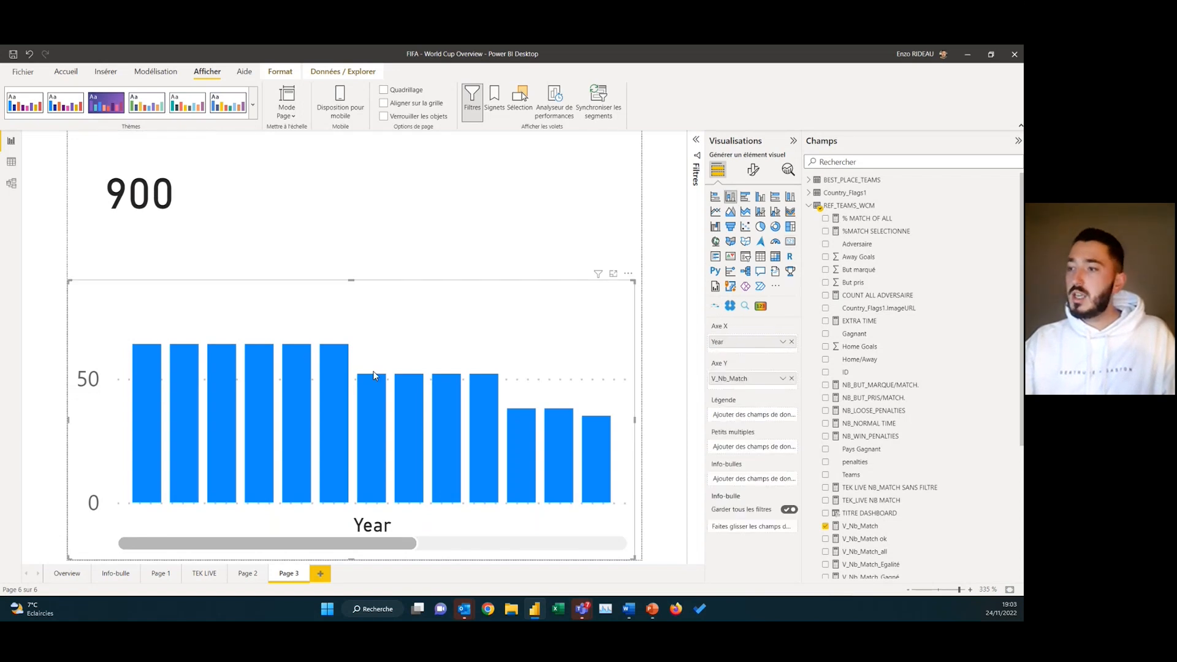
left_click(753, 170)
left_click(742, 242)
left_click(787, 243)
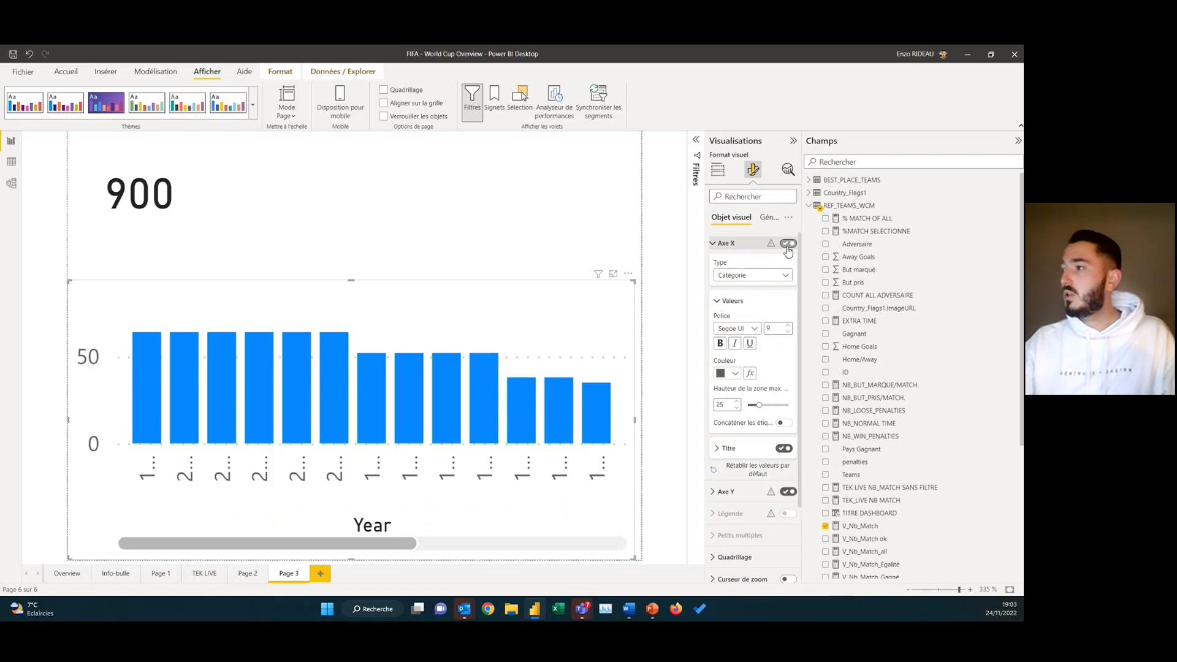
left_click(788, 332)
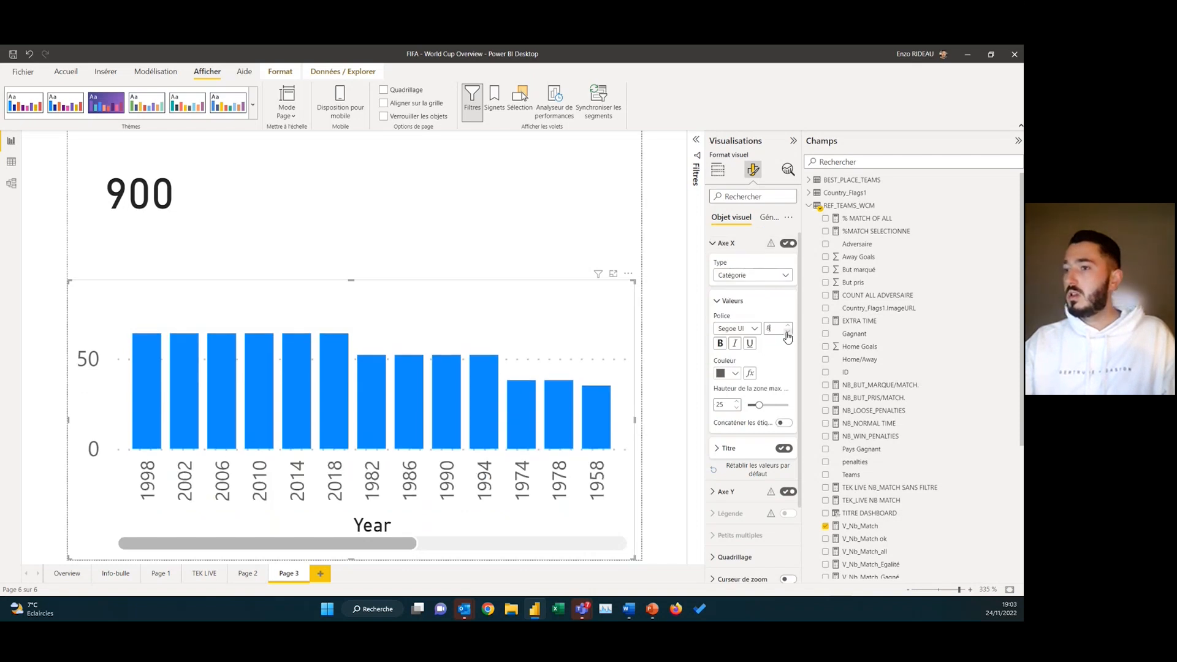
left_click(720, 343)
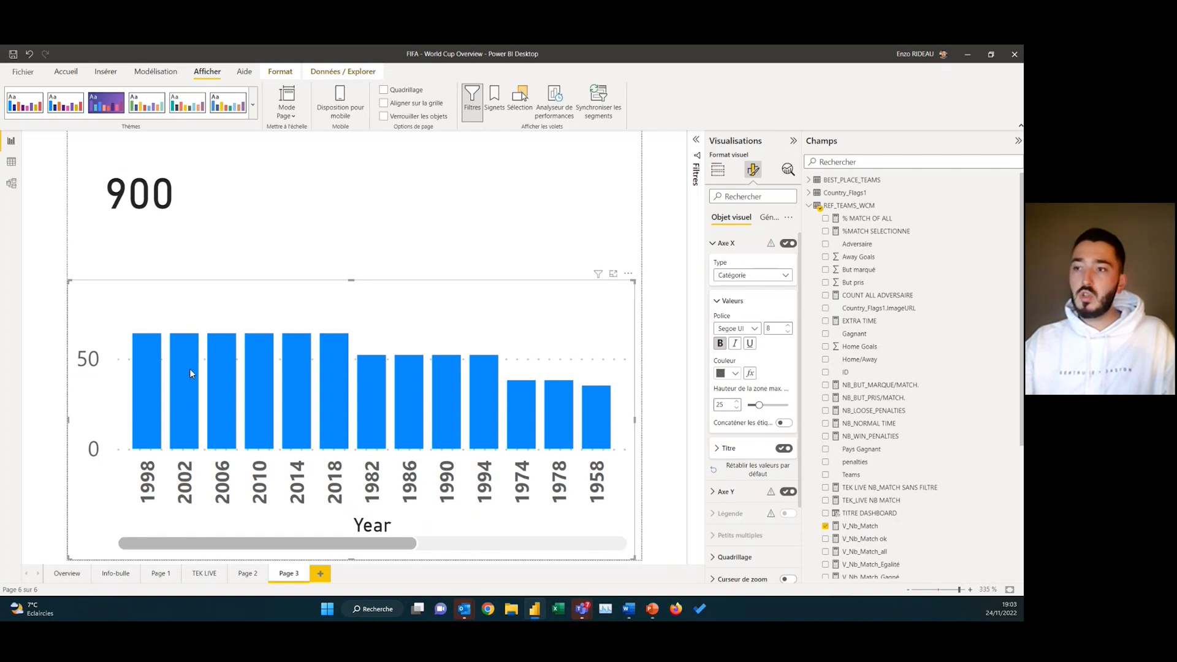
Add a pie chart and size it to fit the tooltip page's upper right corner above the column chart
left_click(293, 202)
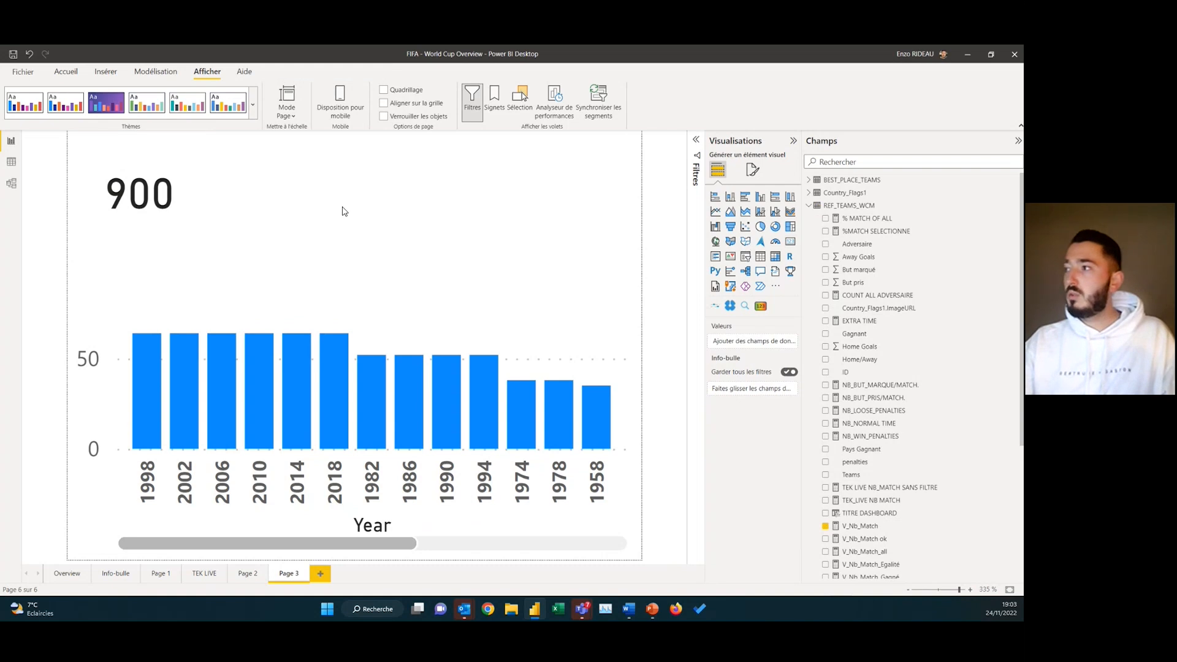
left_click(761, 226)
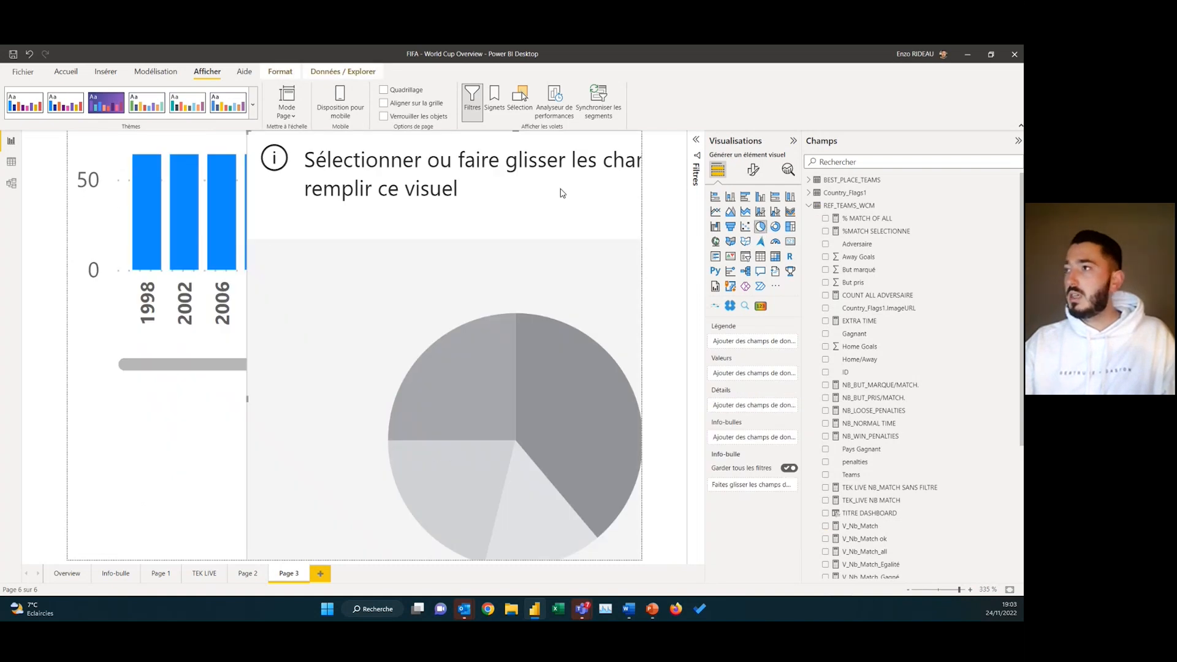
left_click_drag(247, 133, 423, 382)
left_click(412, 325)
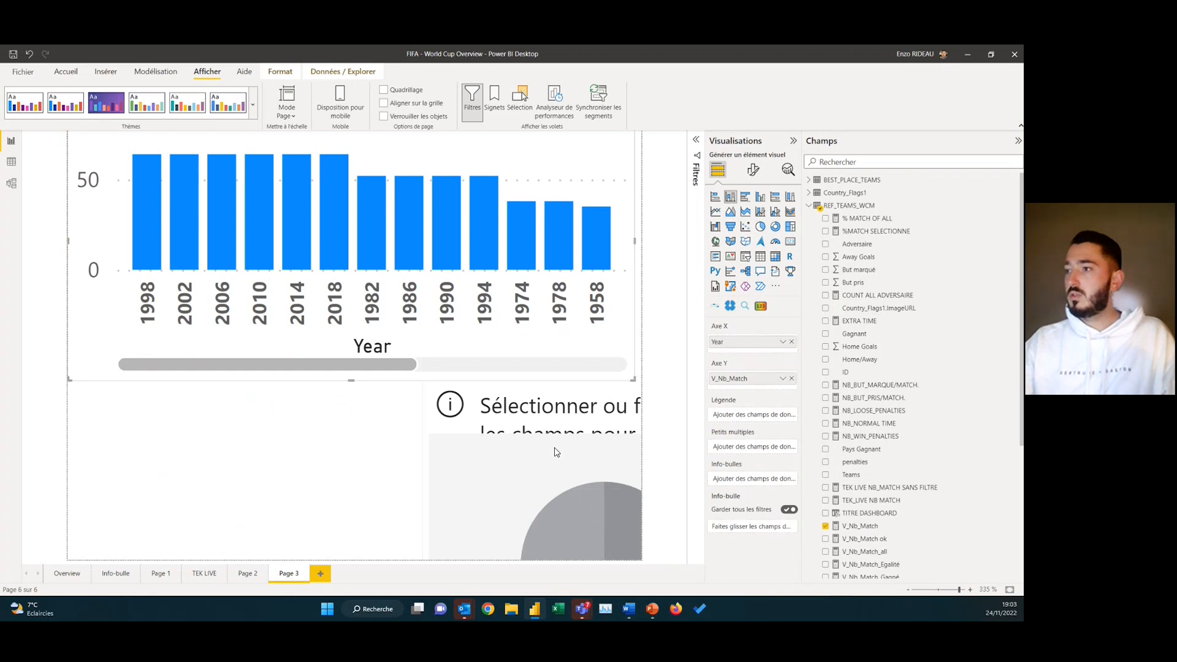
scroll(556, 452, "up", 3)
left_click_drag(475, 318, 476, 138)
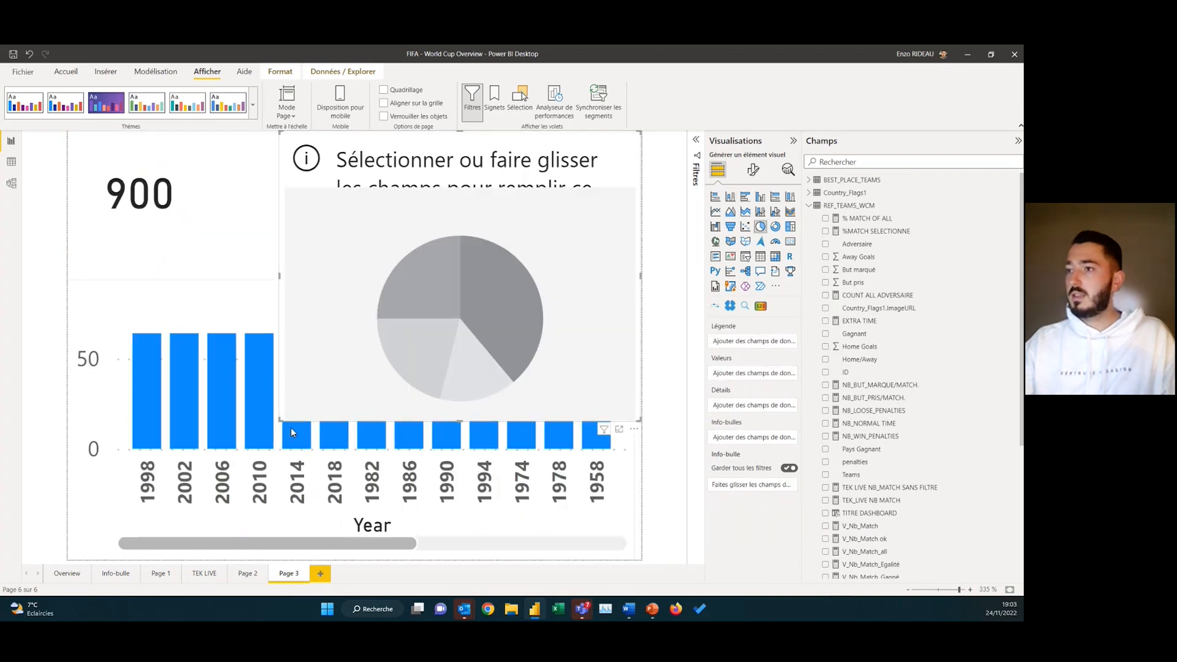
left_click_drag(282, 420, 394, 262)
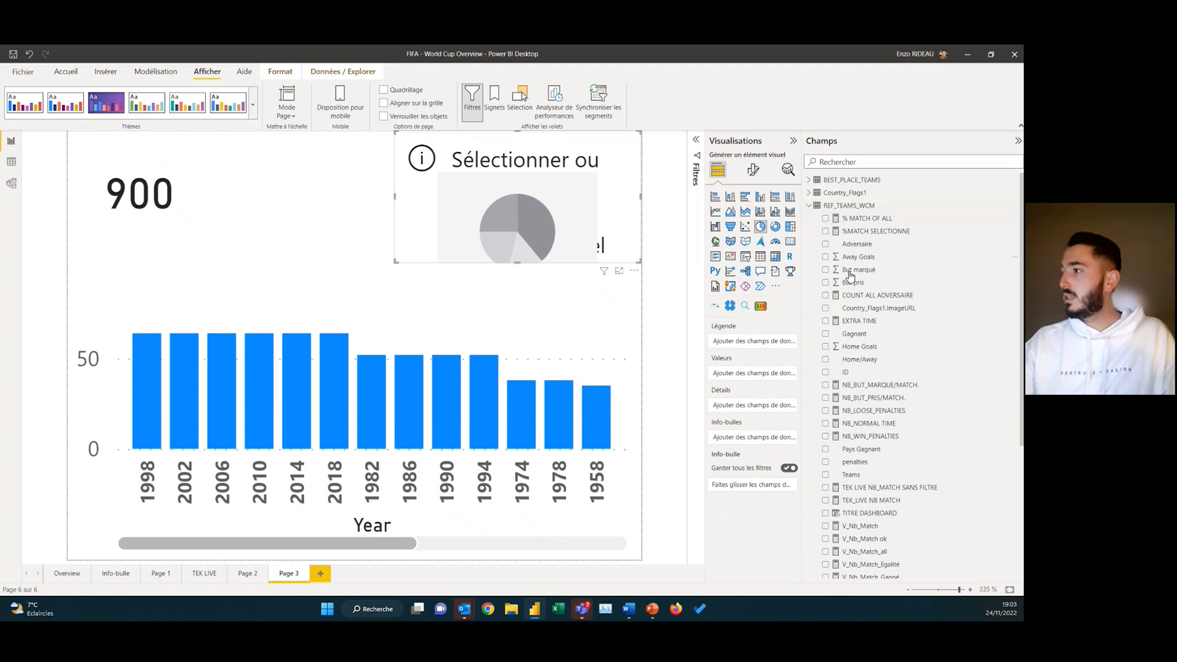
Fill the pie chart with V_Nb_Match as values and Pays Gagnant as legend, and make it taller
left_click(825, 527)
left_click(826, 450)
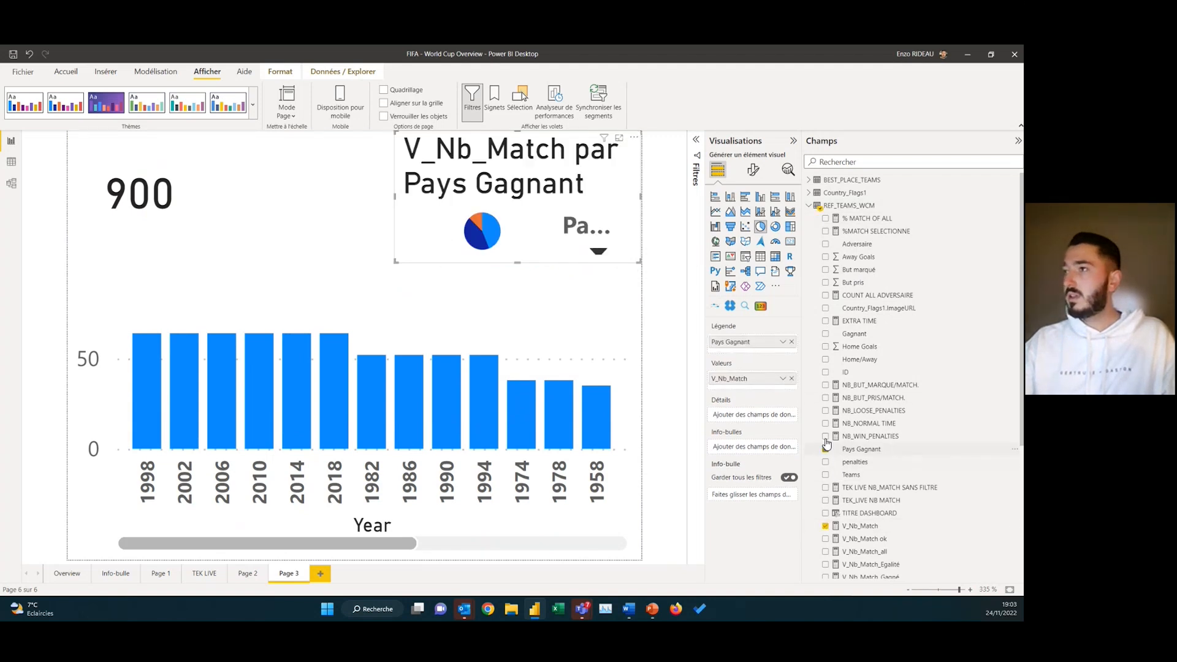
left_click_drag(515, 258, 519, 309)
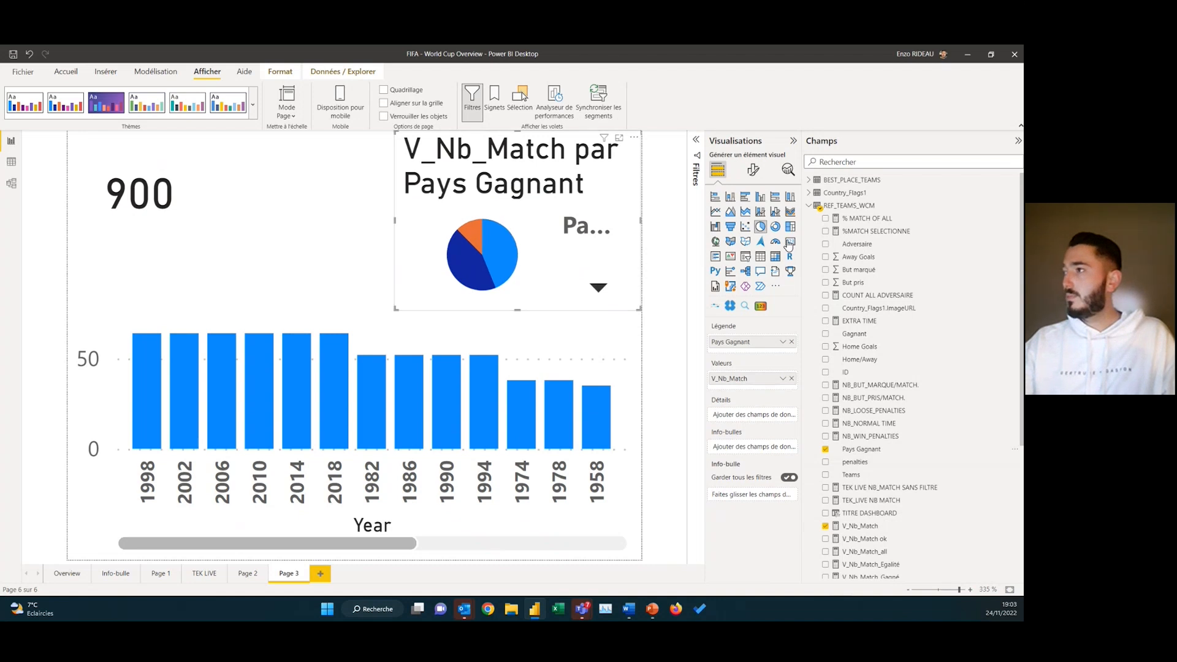
Turn off the pie chart's title and widen it toward the V_Nb_Match card
left_click(754, 169)
left_click(769, 217)
left_click(788, 274)
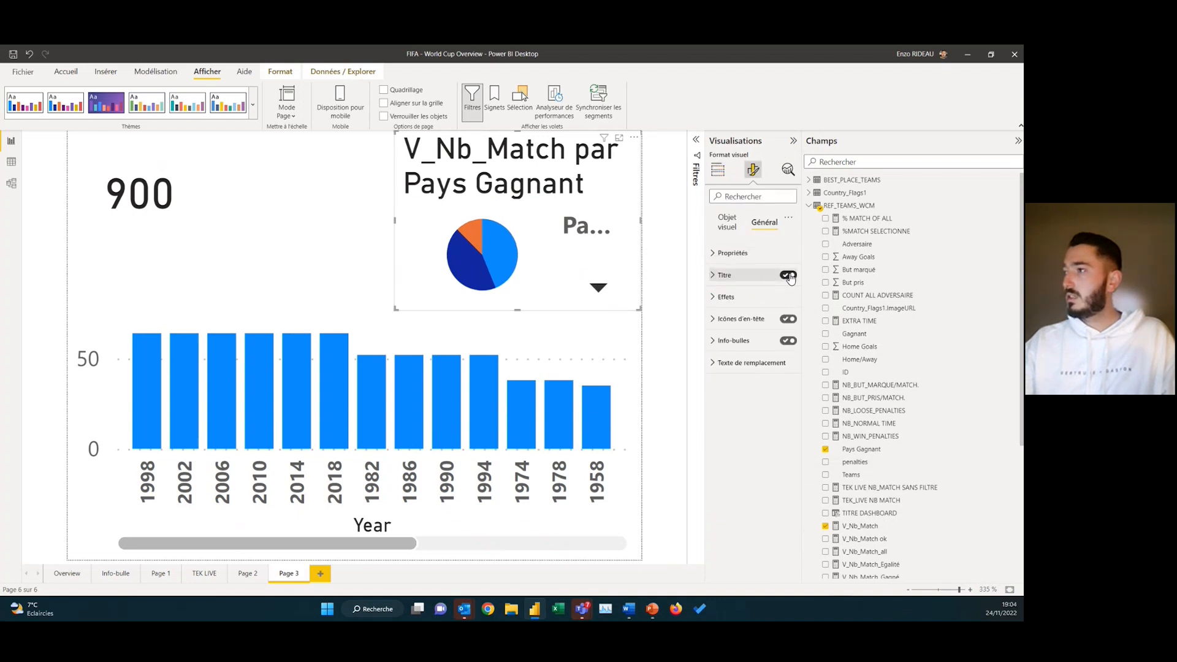
left_click_drag(395, 221, 268, 218)
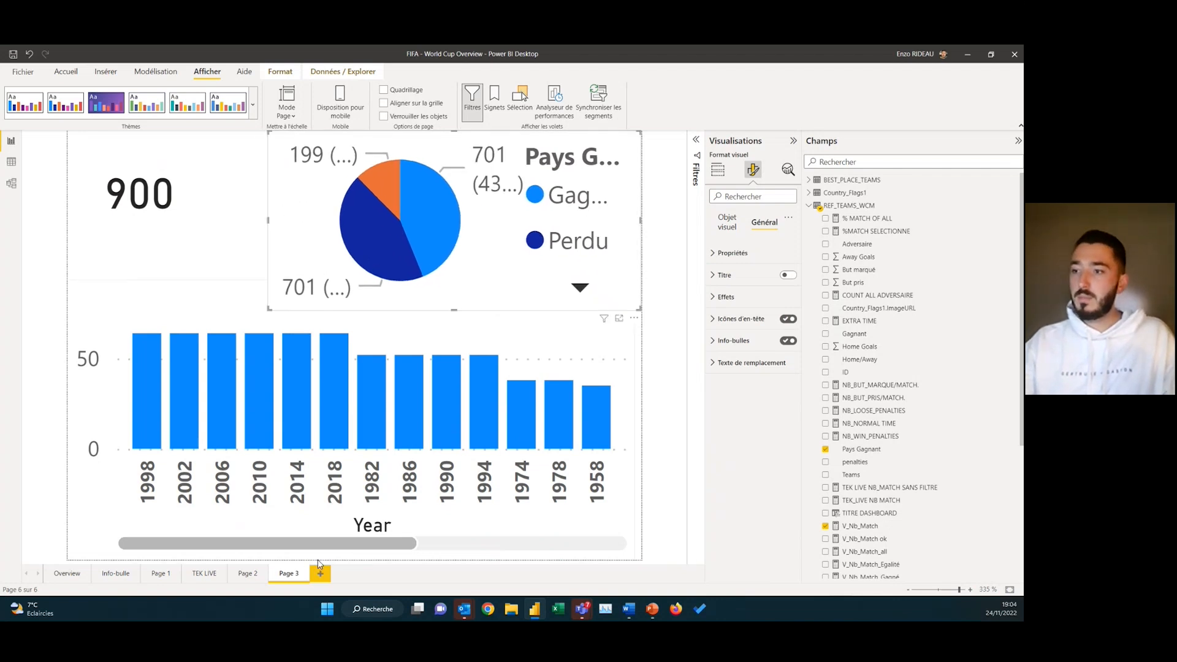
Rename the tooltip page as TEK LIVE INFO BULLE
right_click(285, 576)
left_click(316, 541)
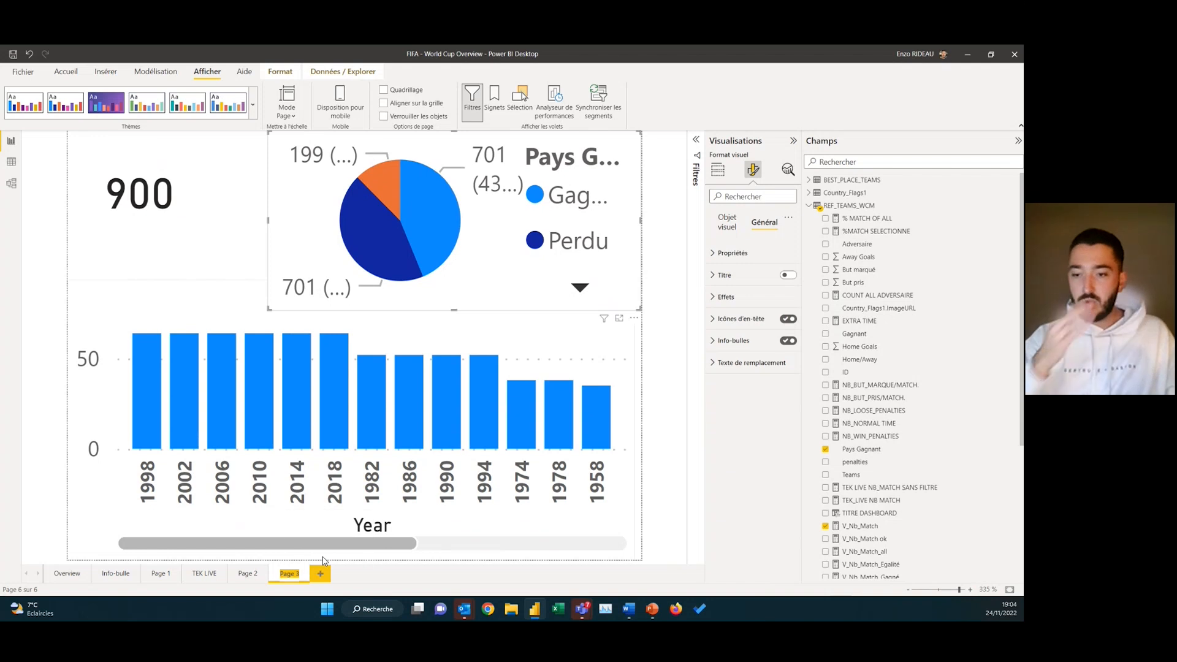
type("TEK LIVE")
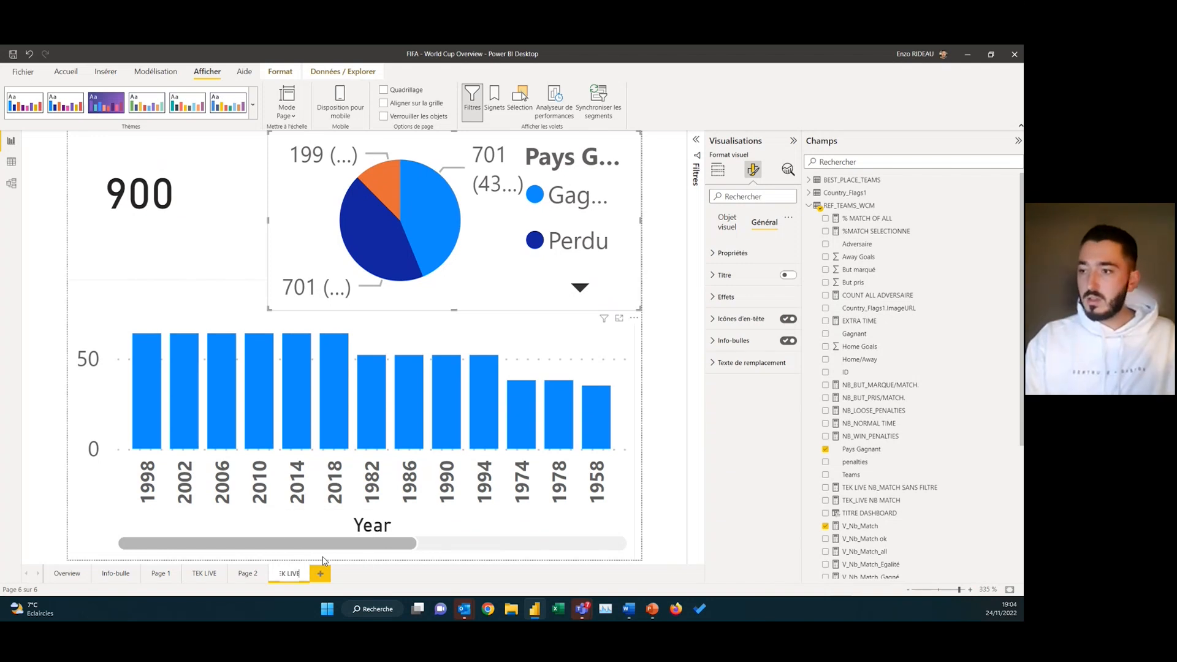
type(" INFO BULLE")
key("Return")
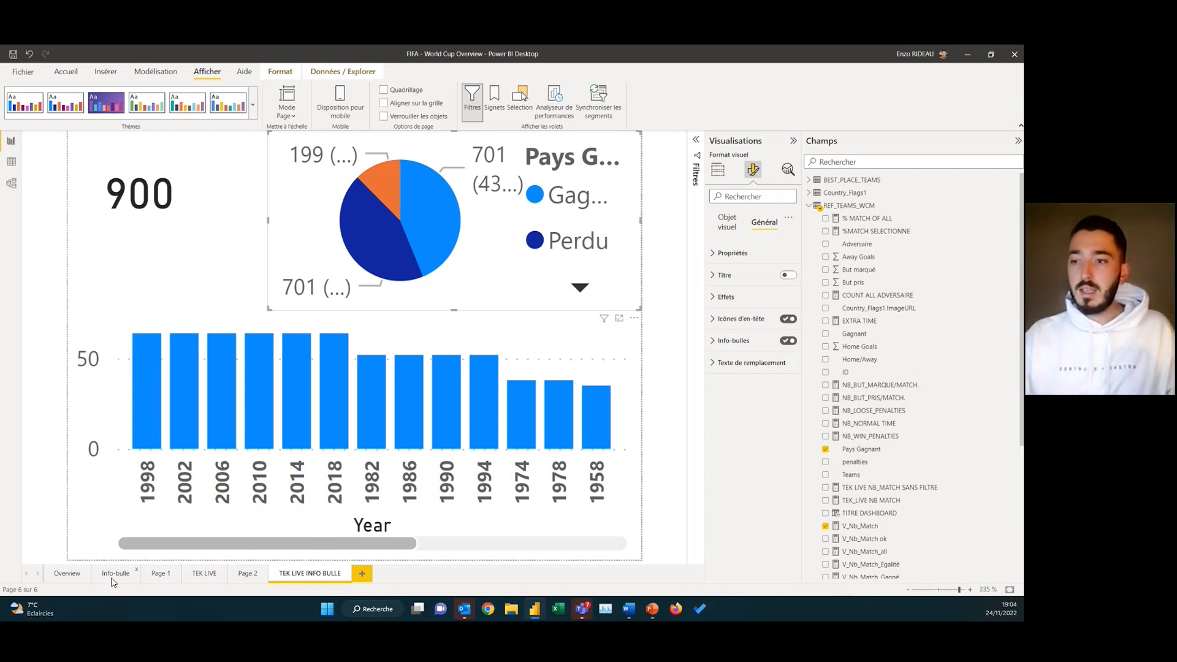
Open the Overview page and select the EVOL. GOALS FOR AND AGAINST chart beside the total goals cards
left_click(68, 575)
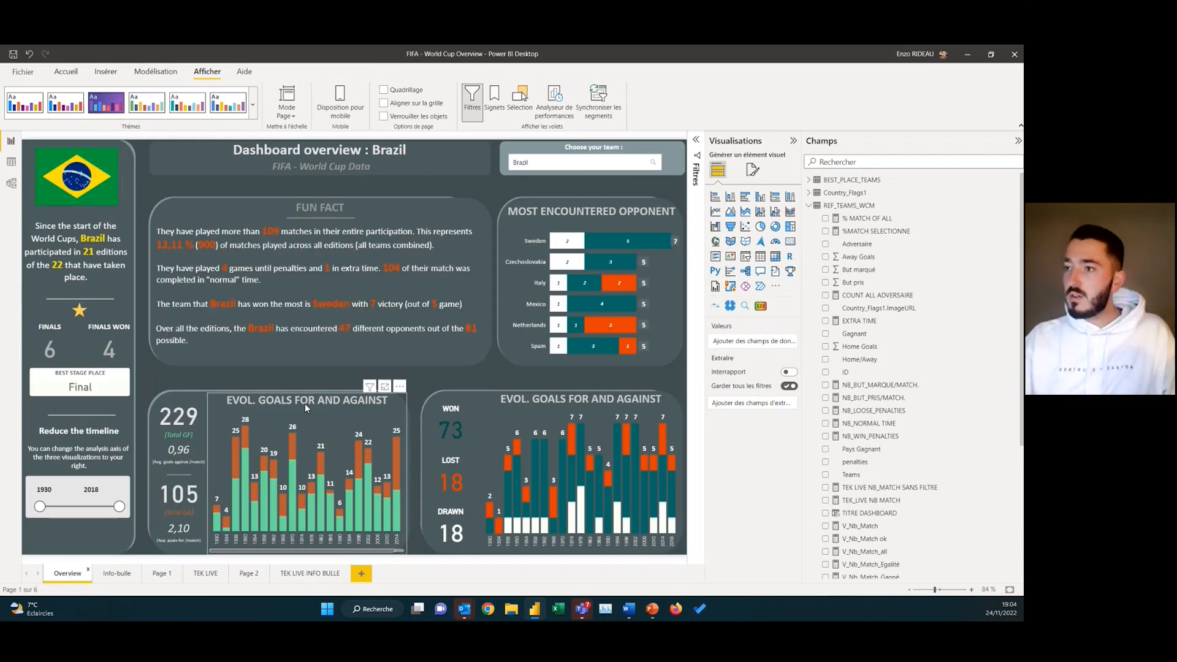
left_click(227, 403)
left_click(160, 424)
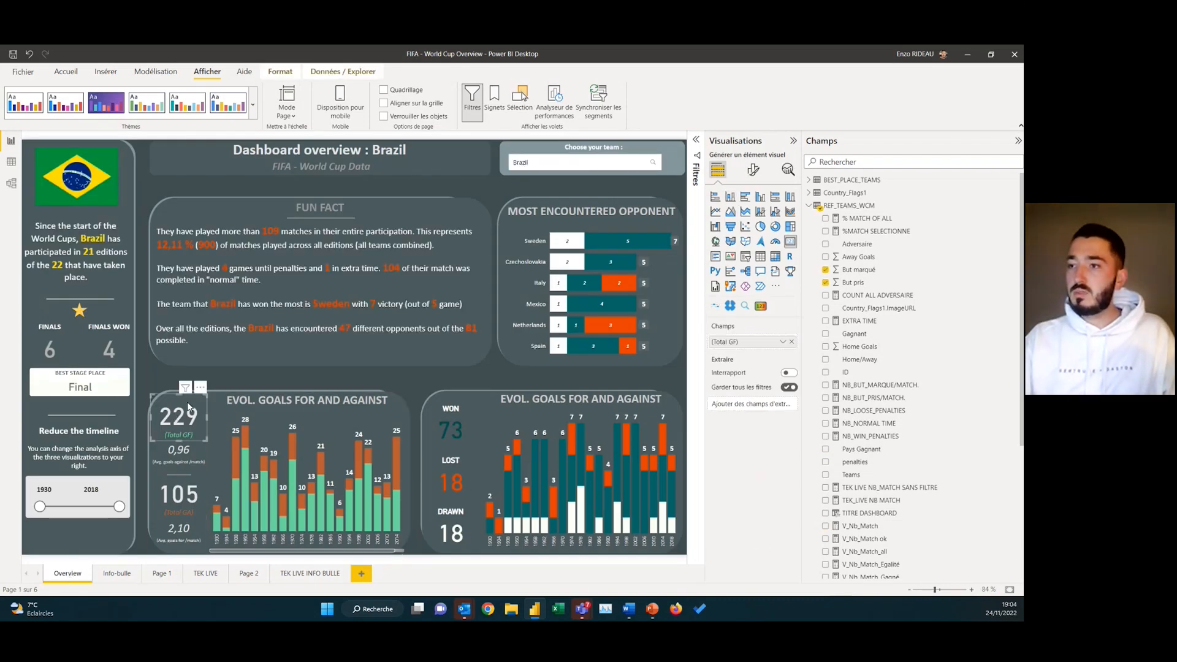
left_click(222, 409)
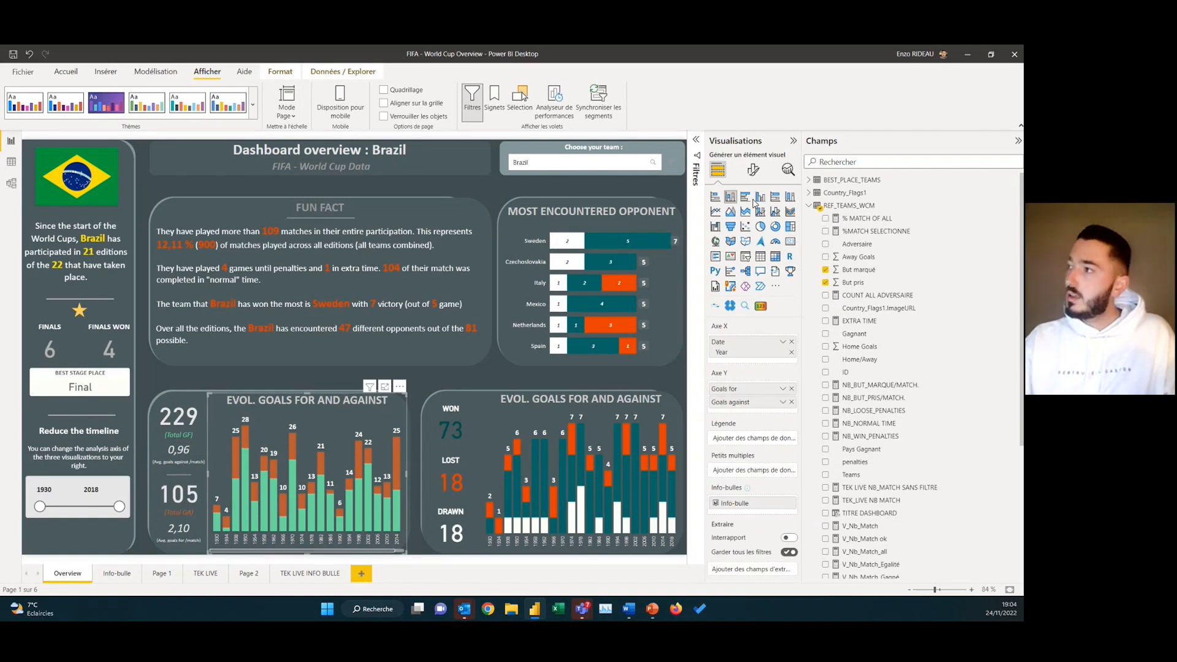
Set the selected goals chart's tooltip type to Par défaut and preview the tooltip on its bars
left_click(759, 172)
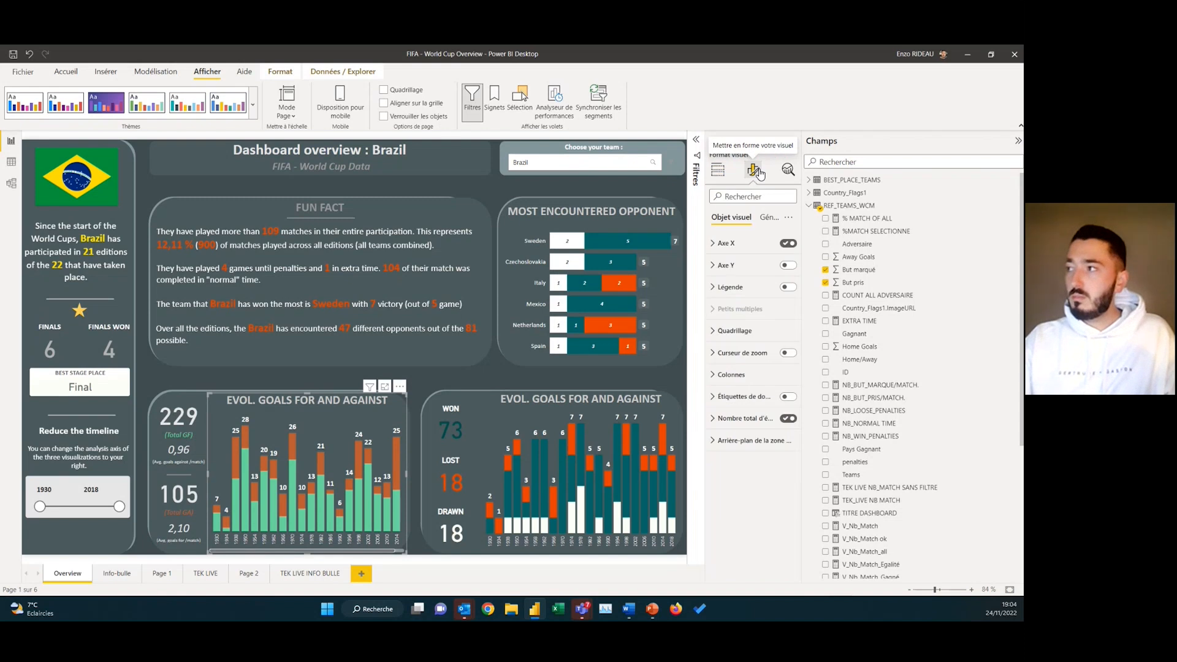
left_click(768, 222)
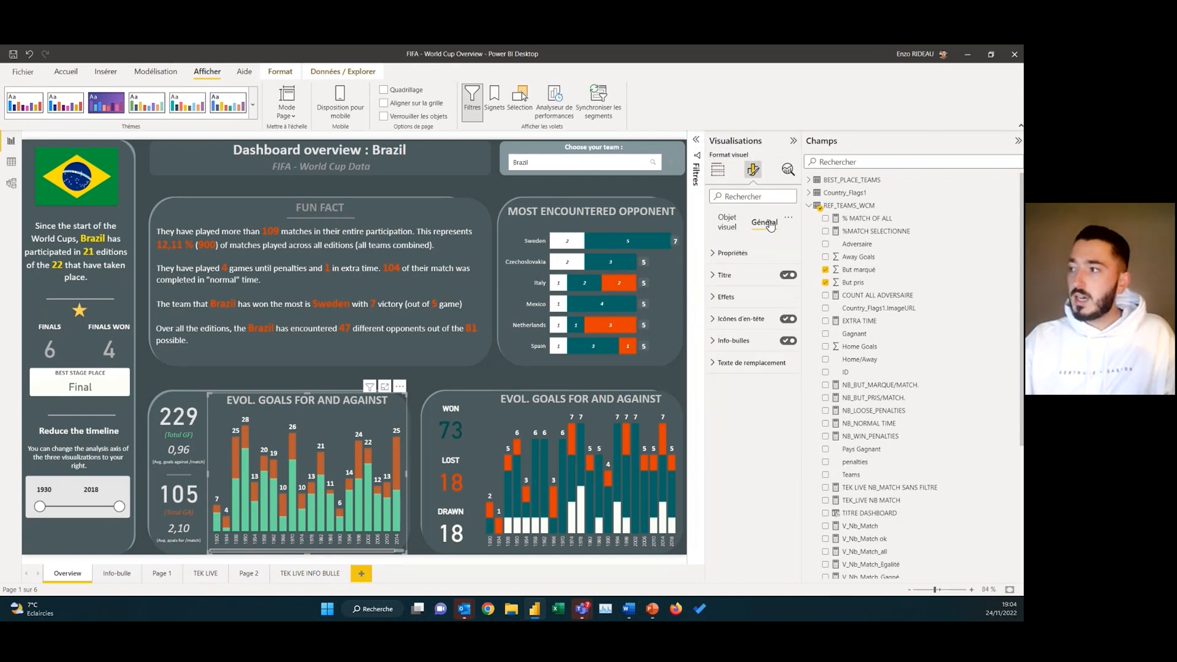
left_click(716, 342)
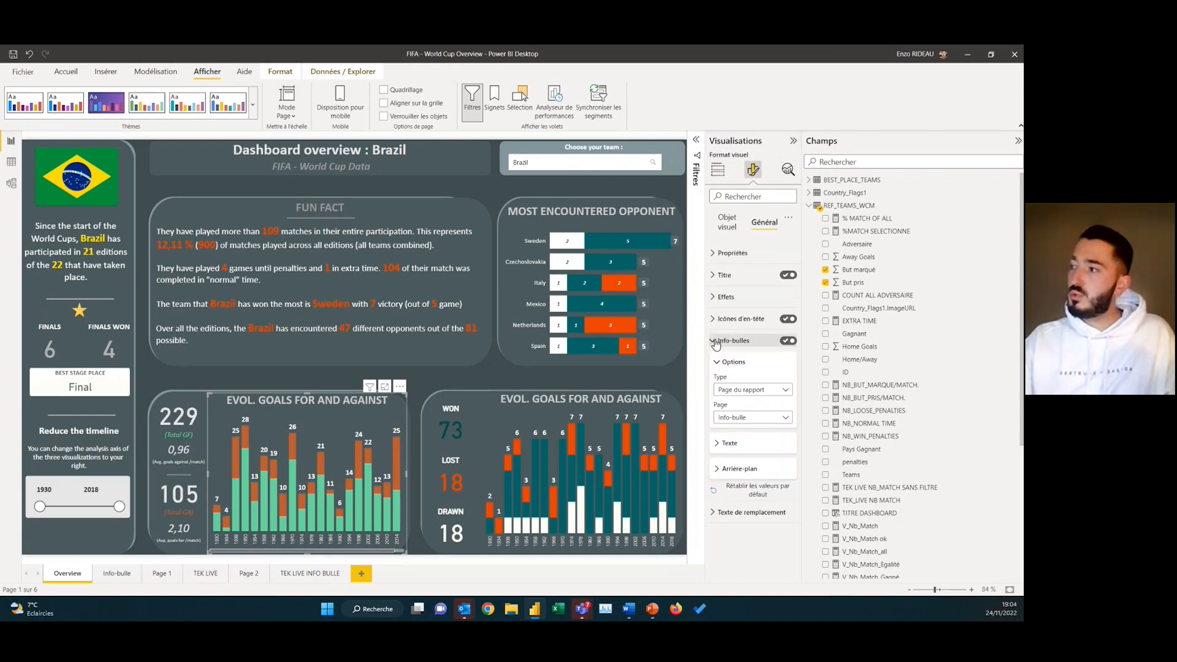
left_click(753, 391)
left_click(733, 402)
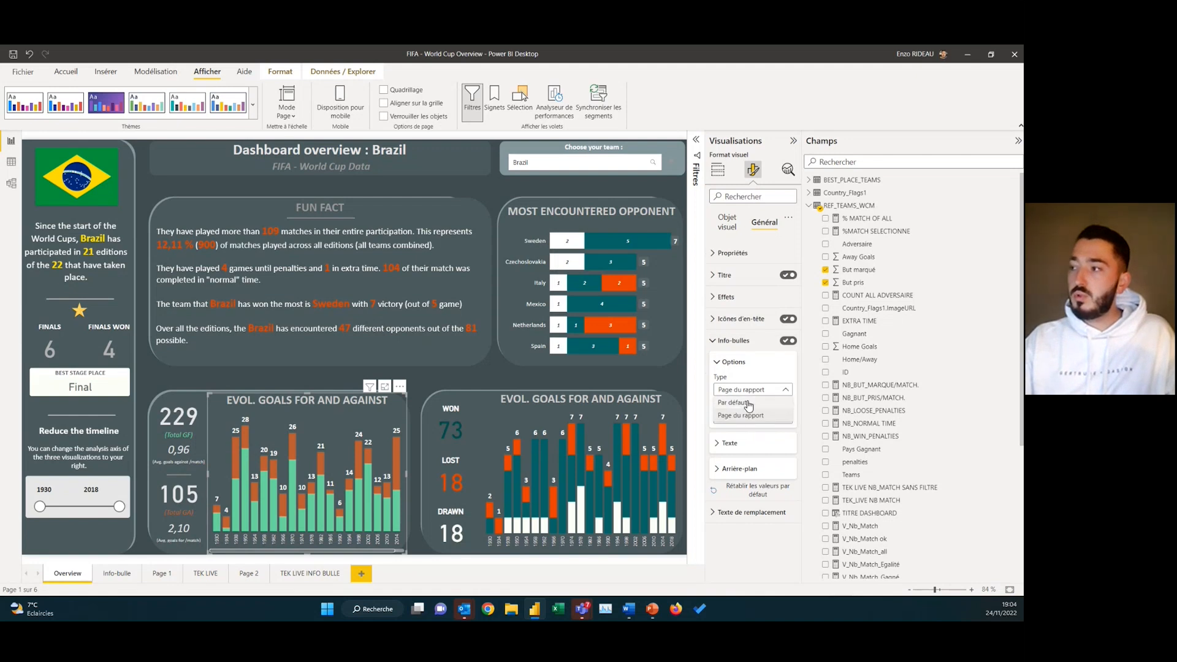
left_click(438, 377)
mouse_move(291, 439)
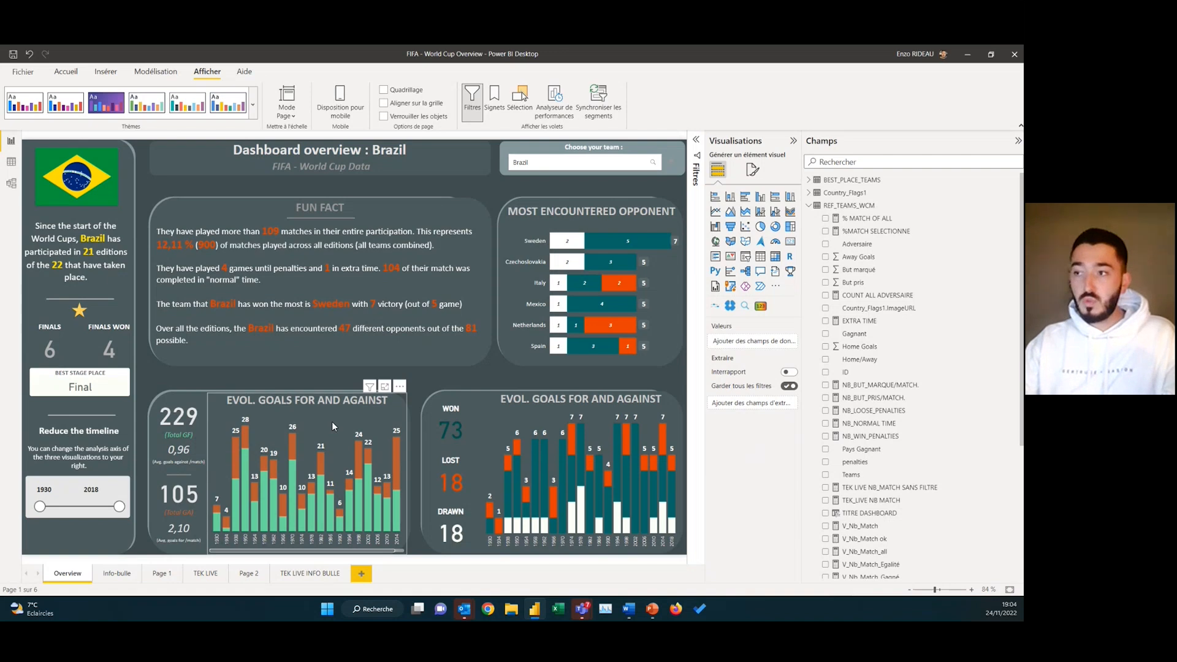
Set the goals chart's tooltip type to Page du rapport and choose TEK LIVE INFO BULLE as its tooltip page
left_click(336, 417)
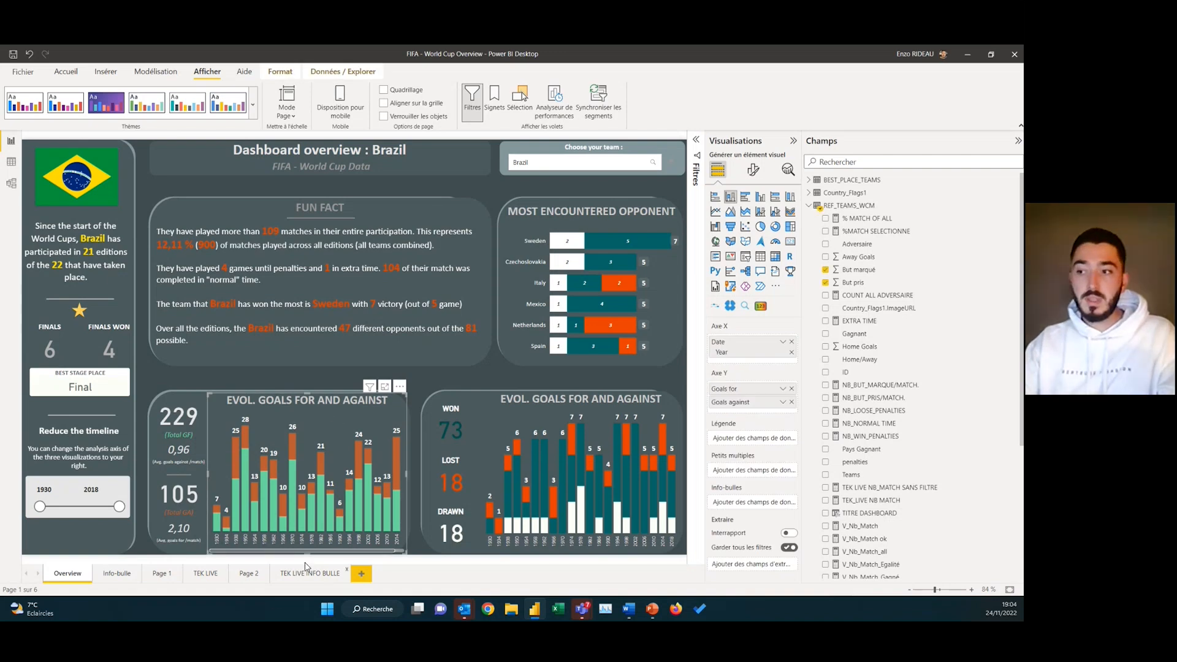
left_click(753, 170)
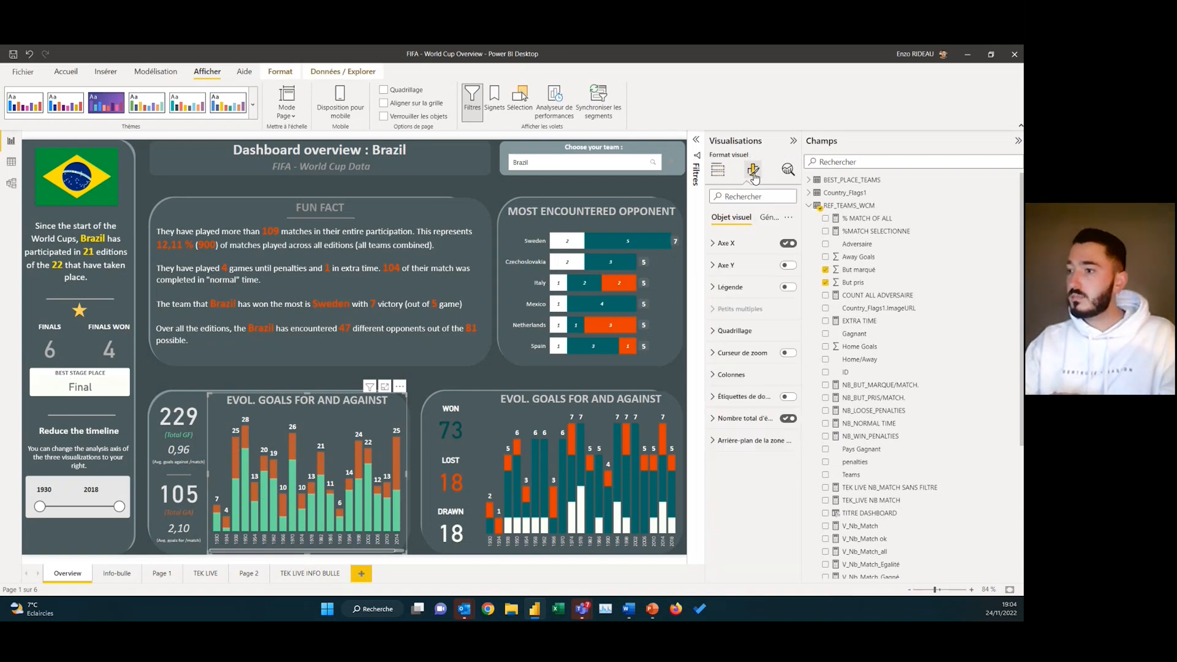
left_click(768, 218)
left_click(733, 340)
left_click(751, 390)
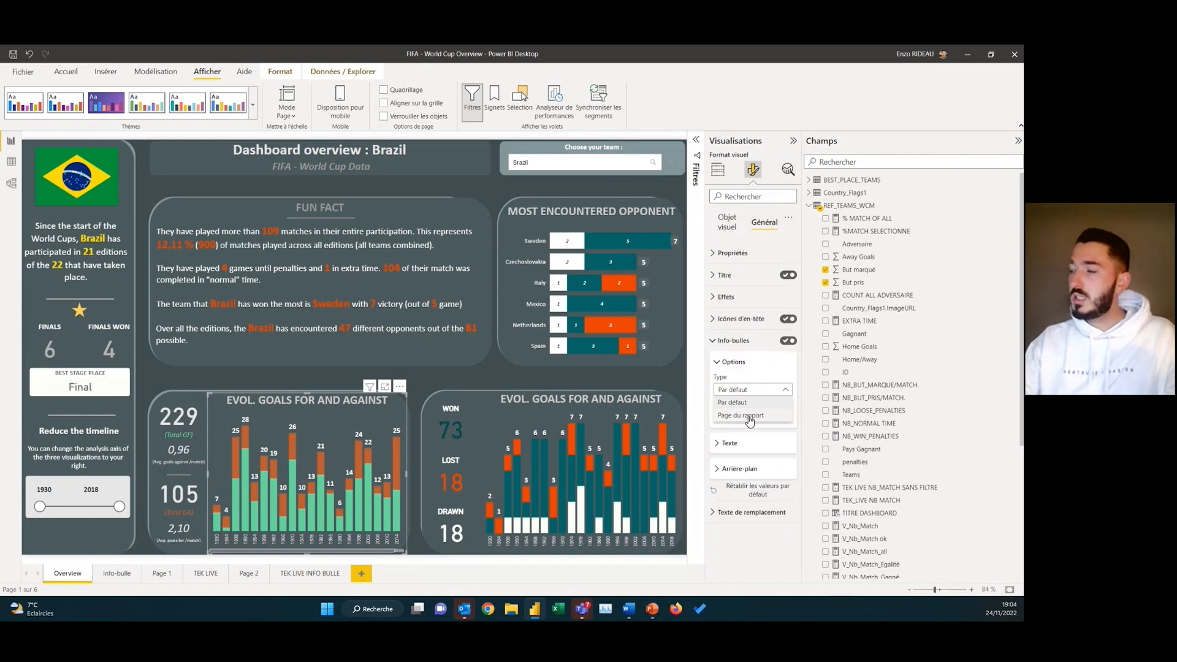
left_click(749, 417)
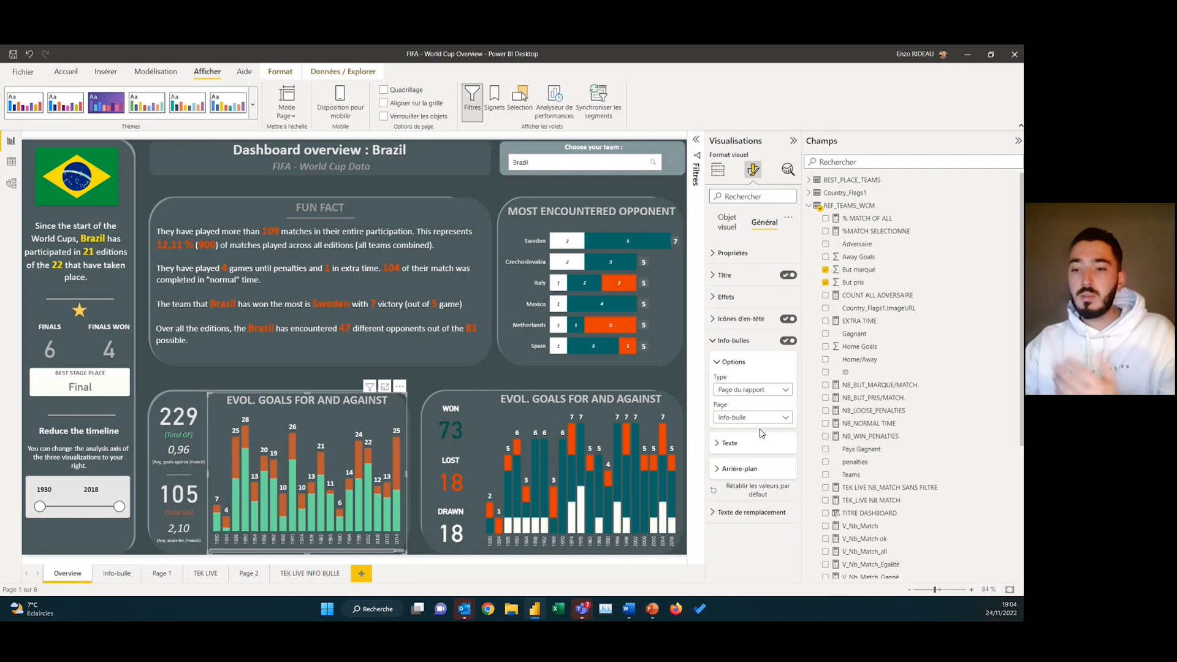
left_click(762, 418)
left_click(763, 461)
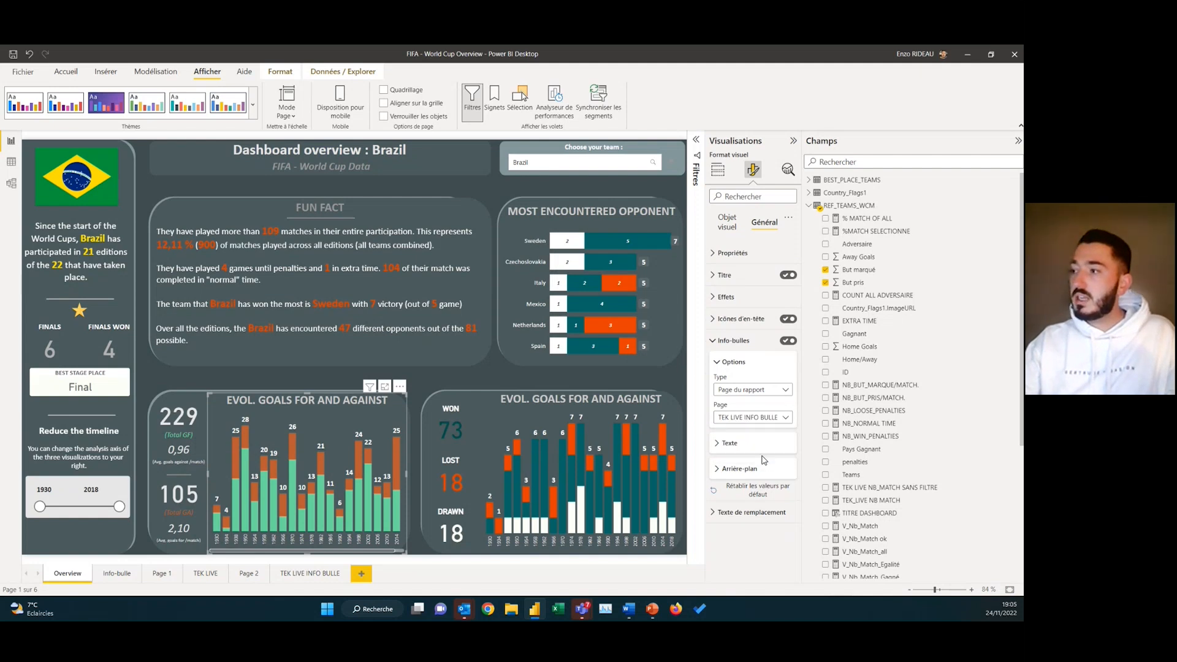
left_click(418, 373)
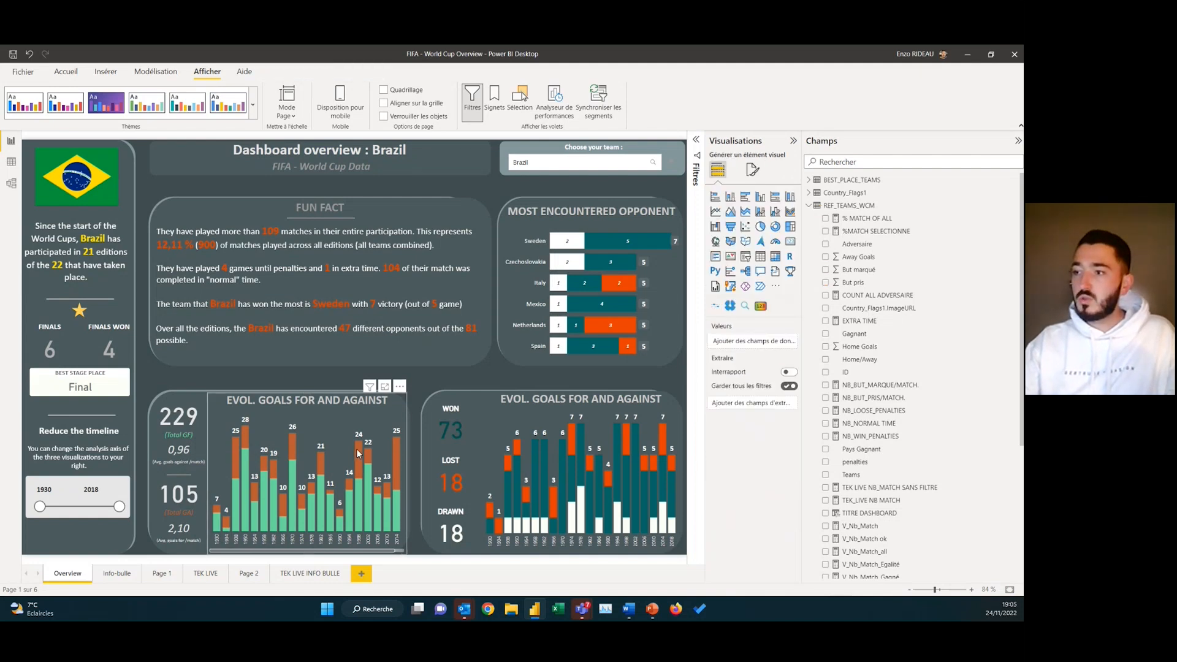
Examine the tooltips for several years in the goals chart, and compare them with the neighbouring results and opponent charts
mouse_move(355, 449)
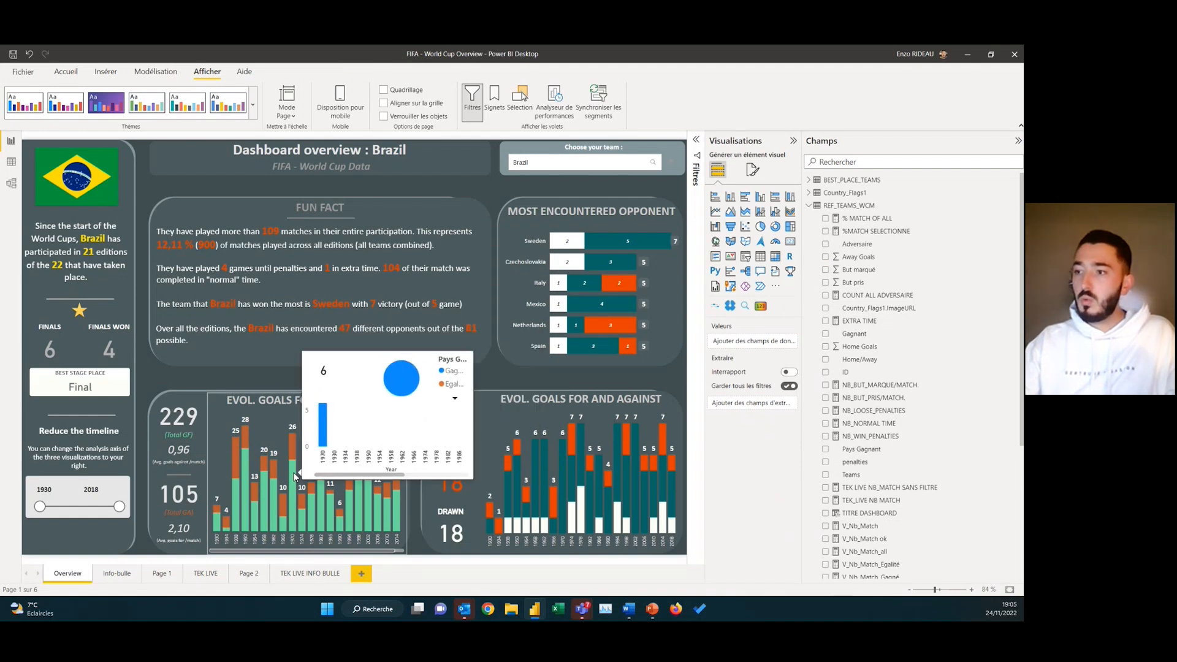
mouse_move(291, 539)
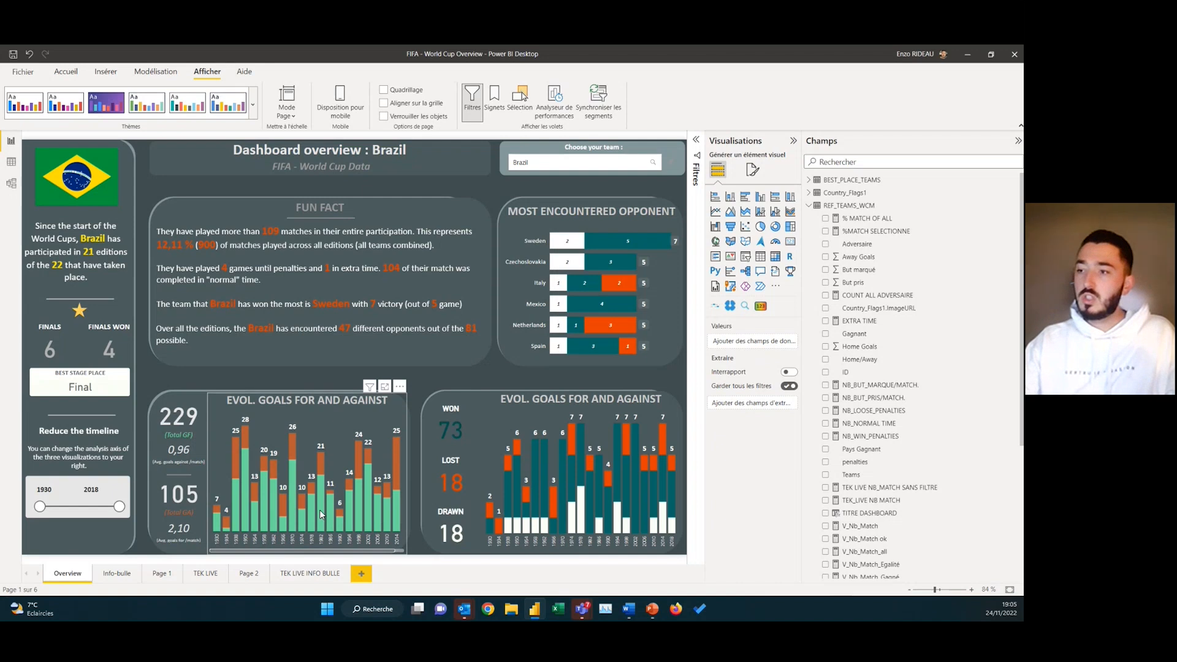
mouse_move(317, 509)
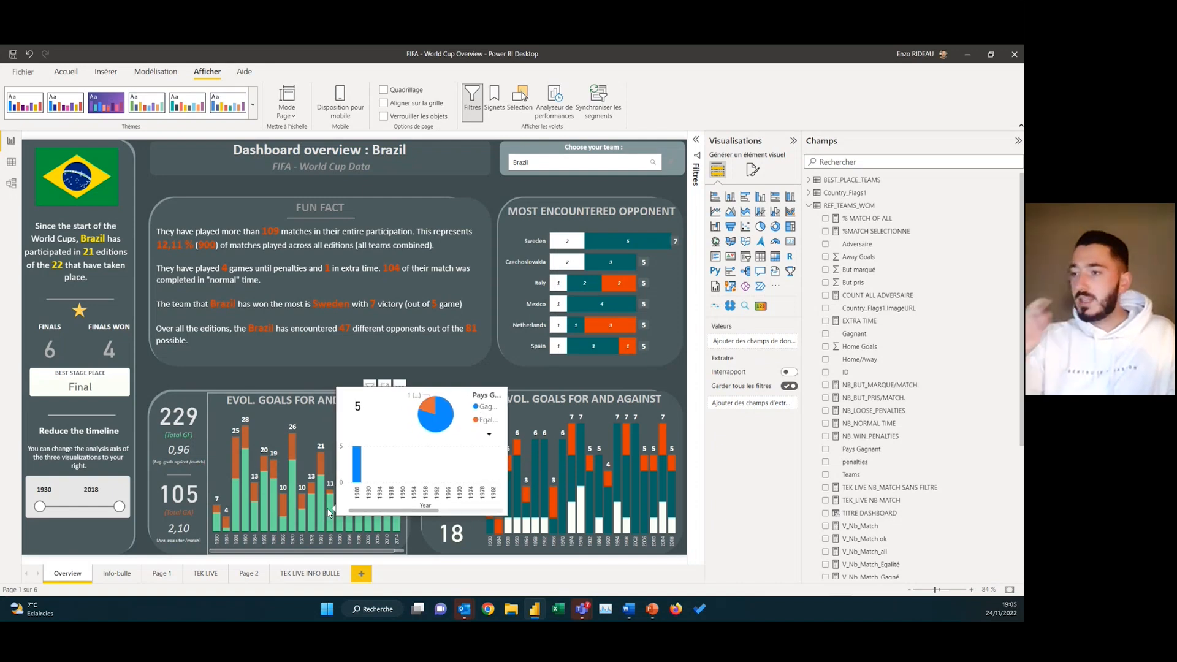
mouse_move(247, 458)
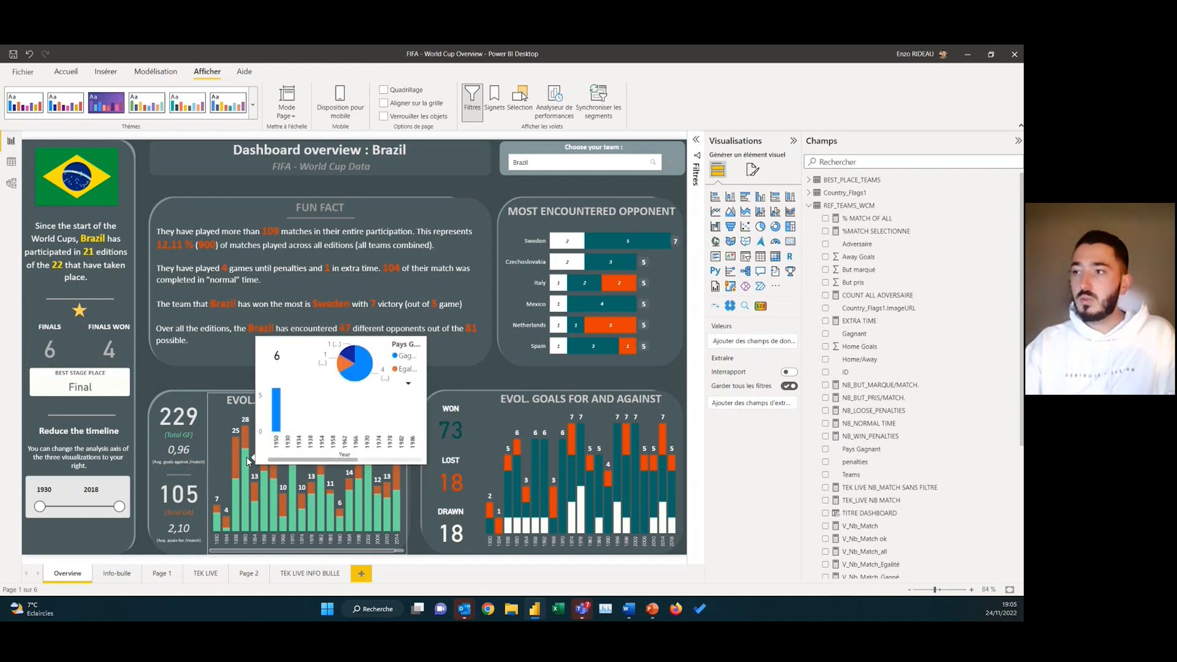
mouse_move(282, 498)
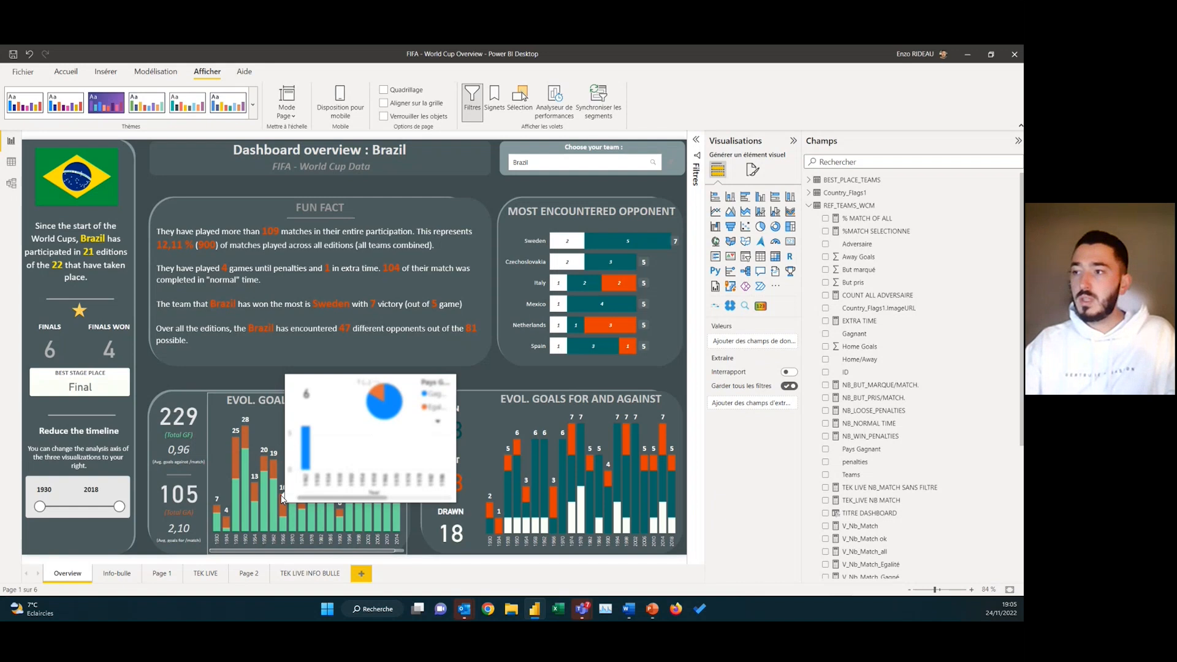
mouse_move(369, 494)
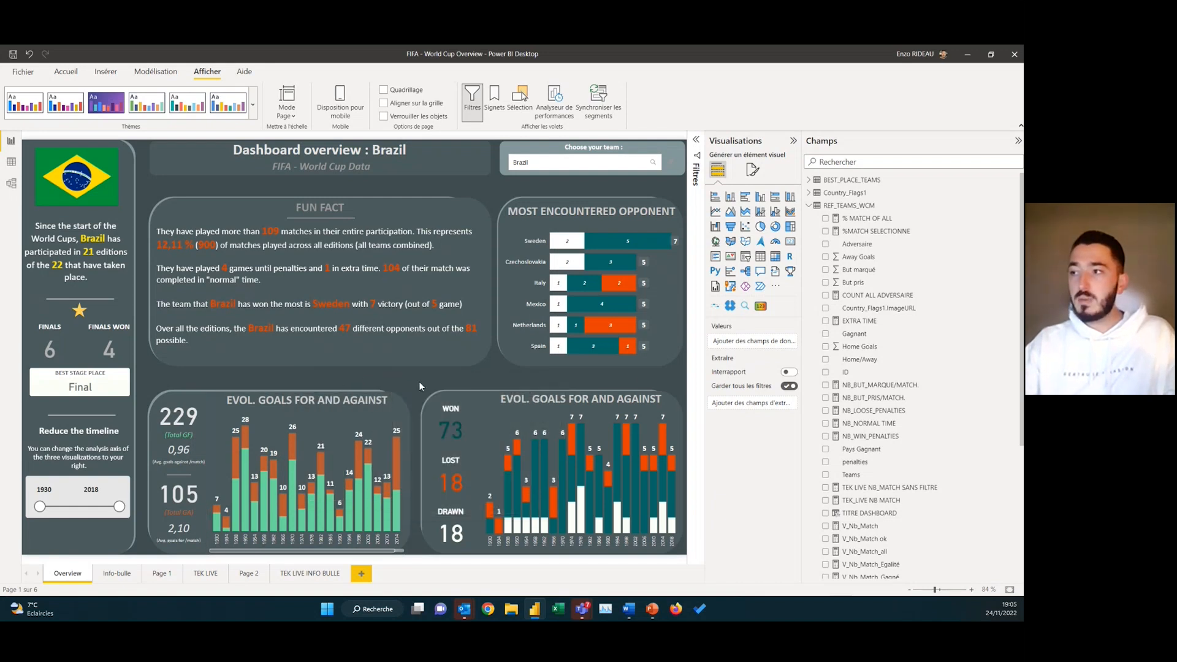
mouse_move(507, 465)
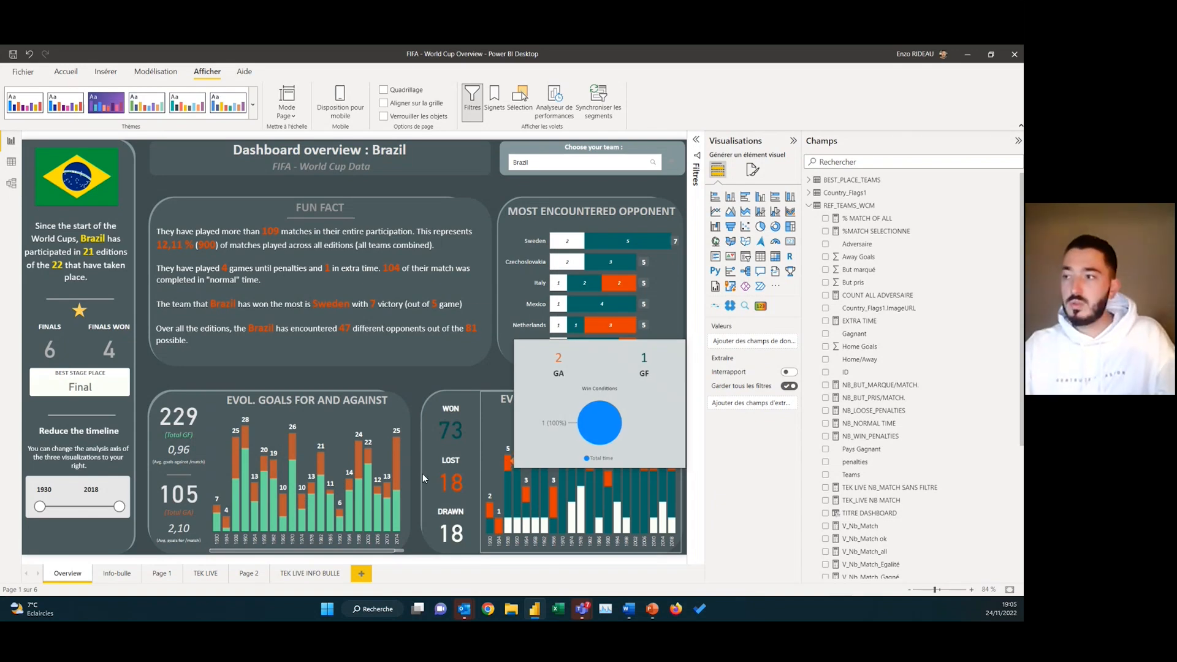
mouse_move(587, 348)
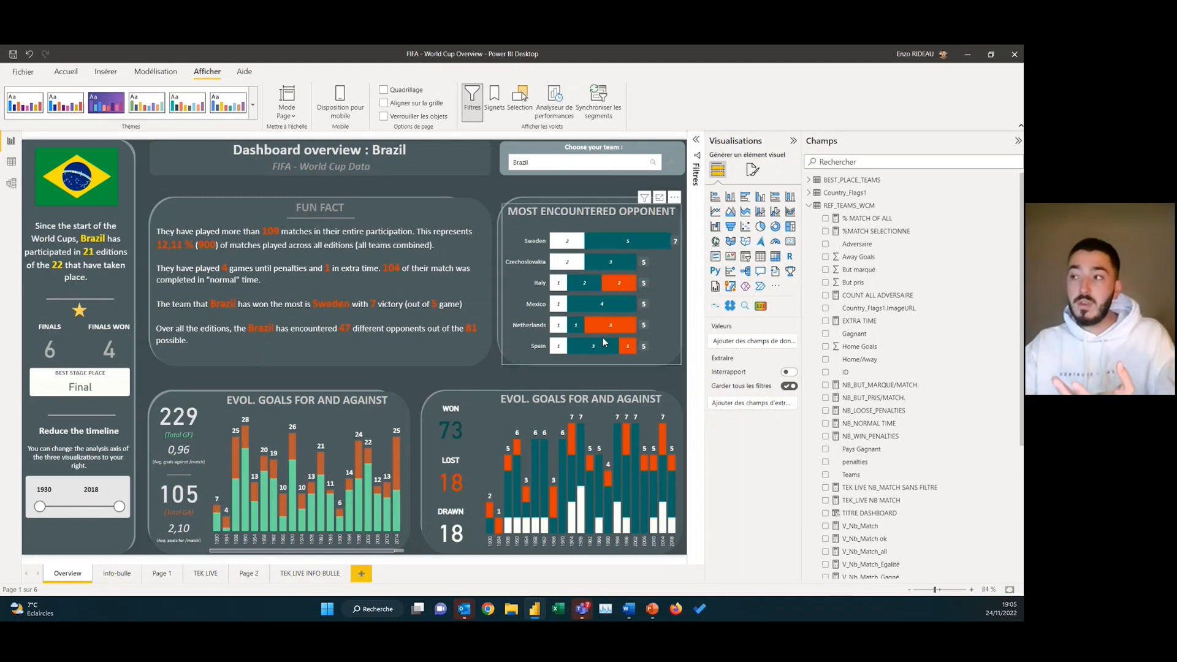
mouse_move(610, 330)
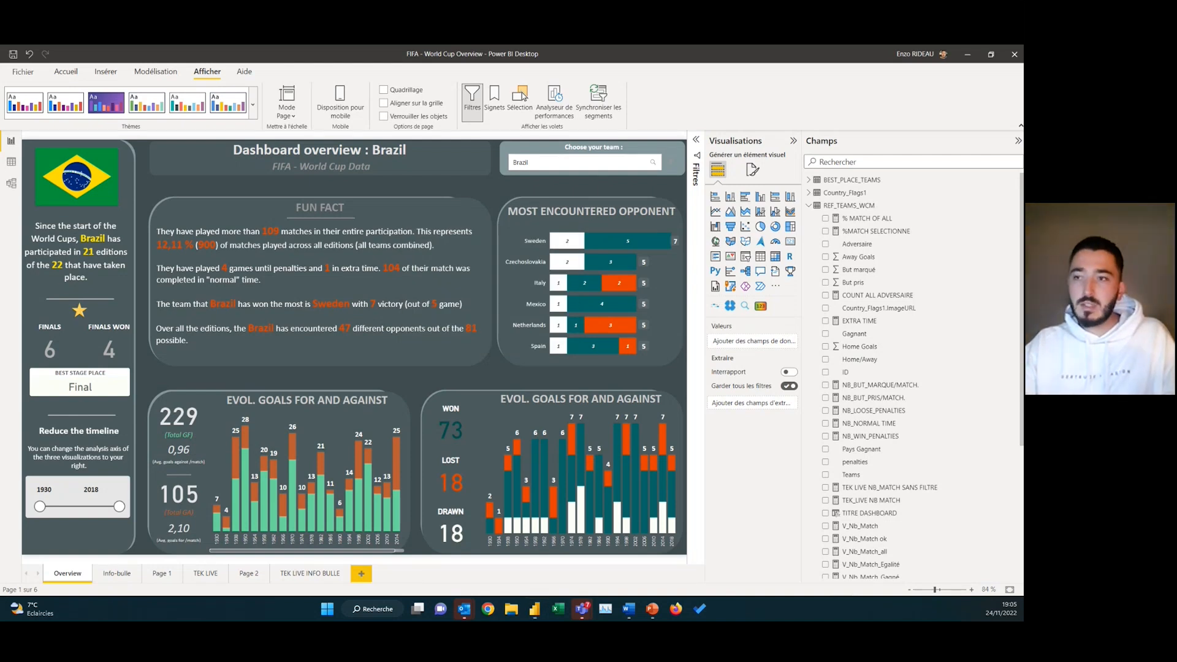
Switch to the PowerPoint presentation and view the slides around Démonstration near the end of the deck
key("alt+Tab")
scroll(105, 398, "down", 1)
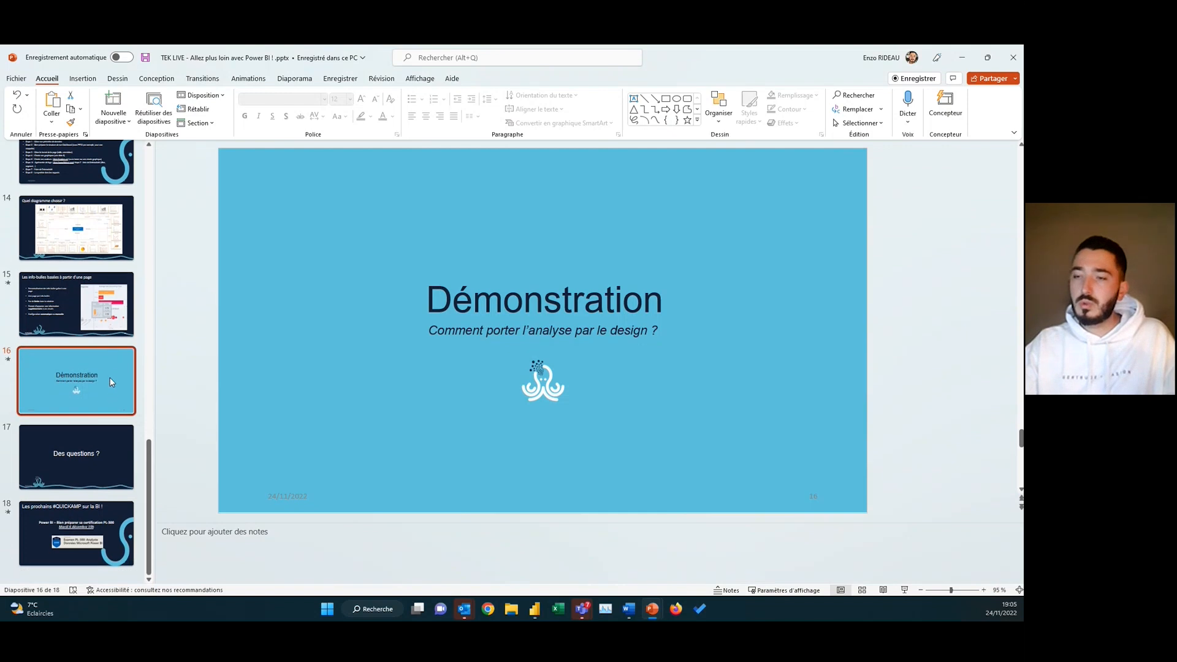
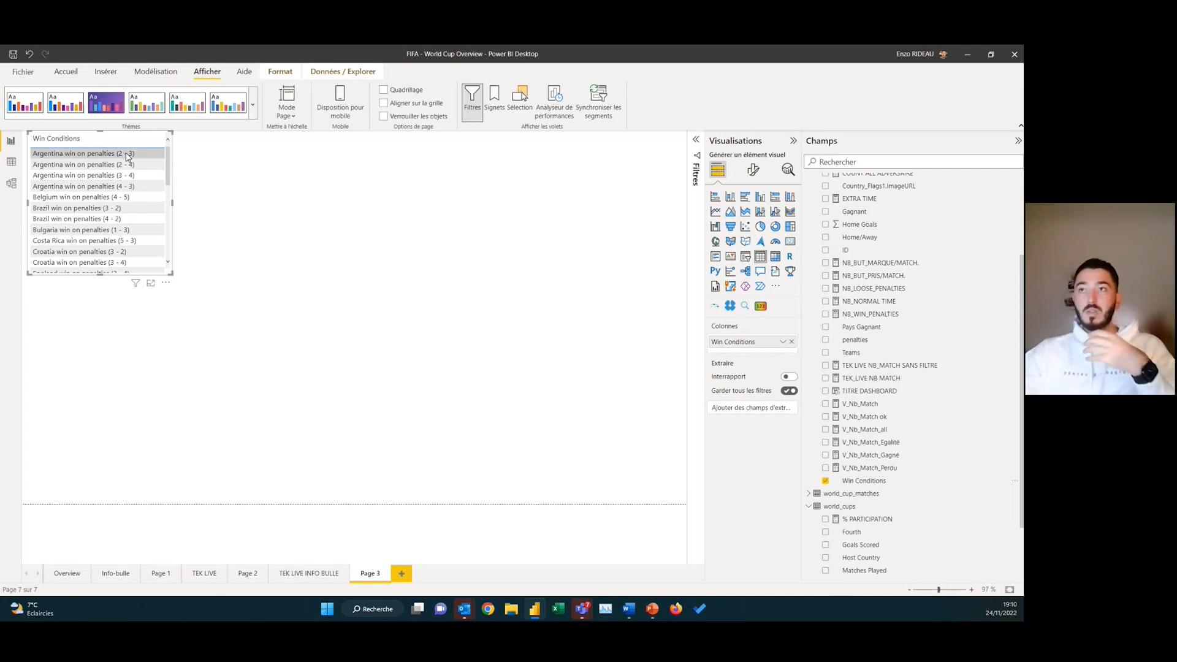
Open the Power Query editor from the FIFA World Cup report and view the Country_Flags1 query
left_click(66, 73)
left_click(370, 115)
left_click(380, 169)
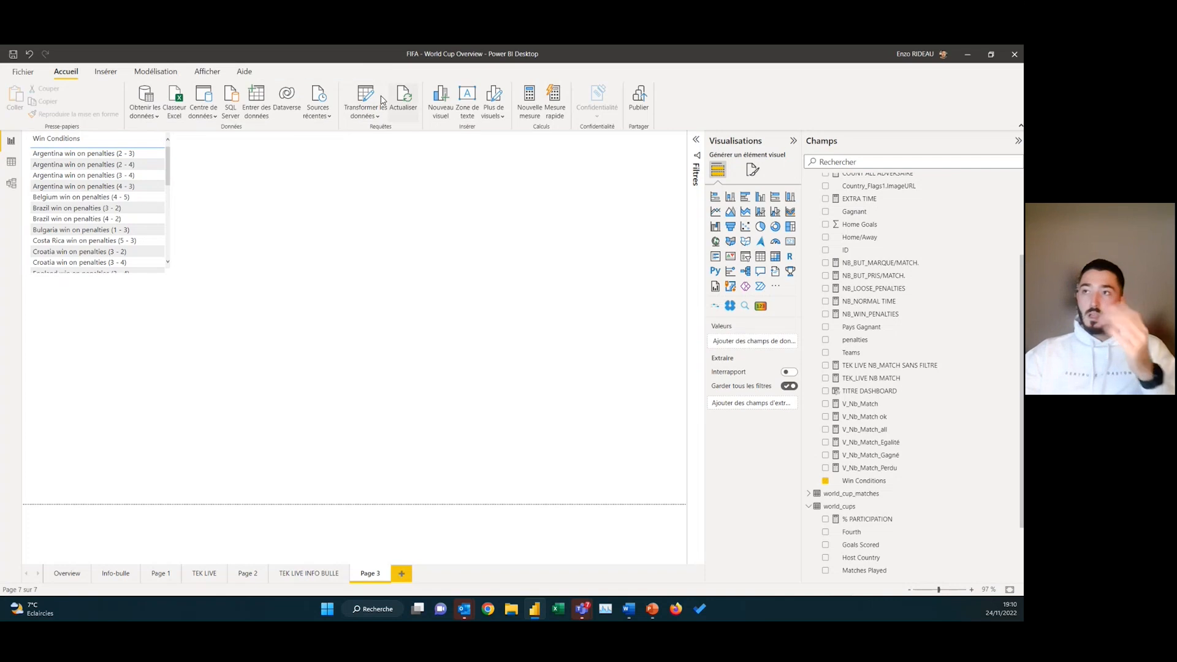
left_click(366, 101)
left_click(395, 135)
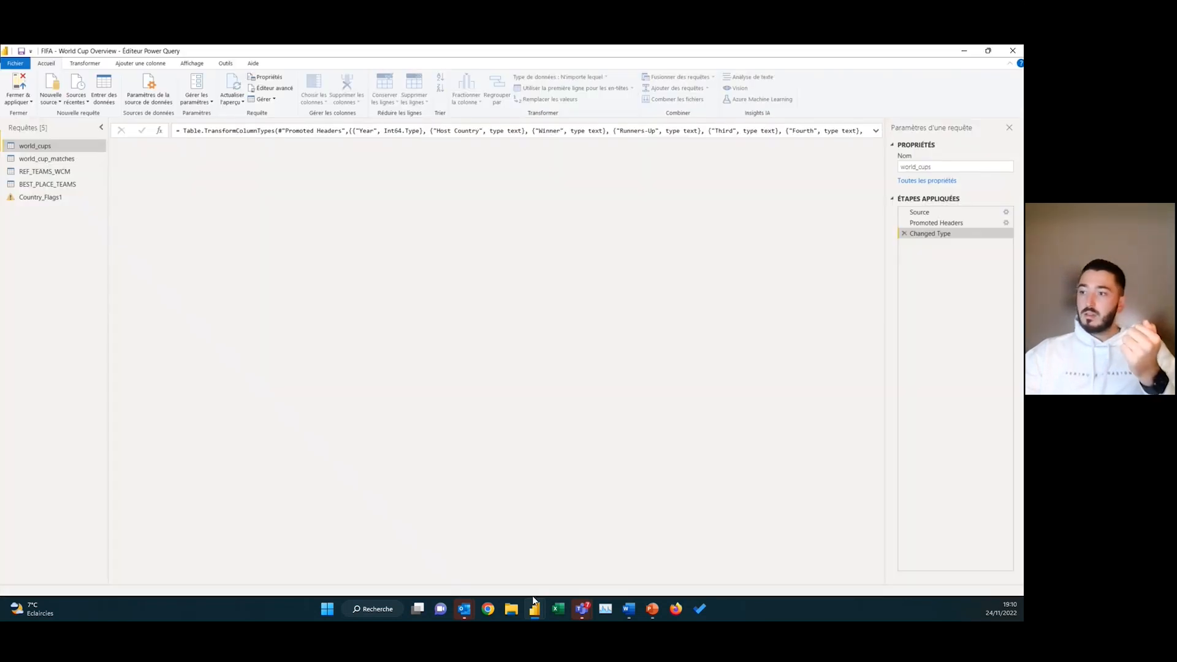
left_click(55, 198)
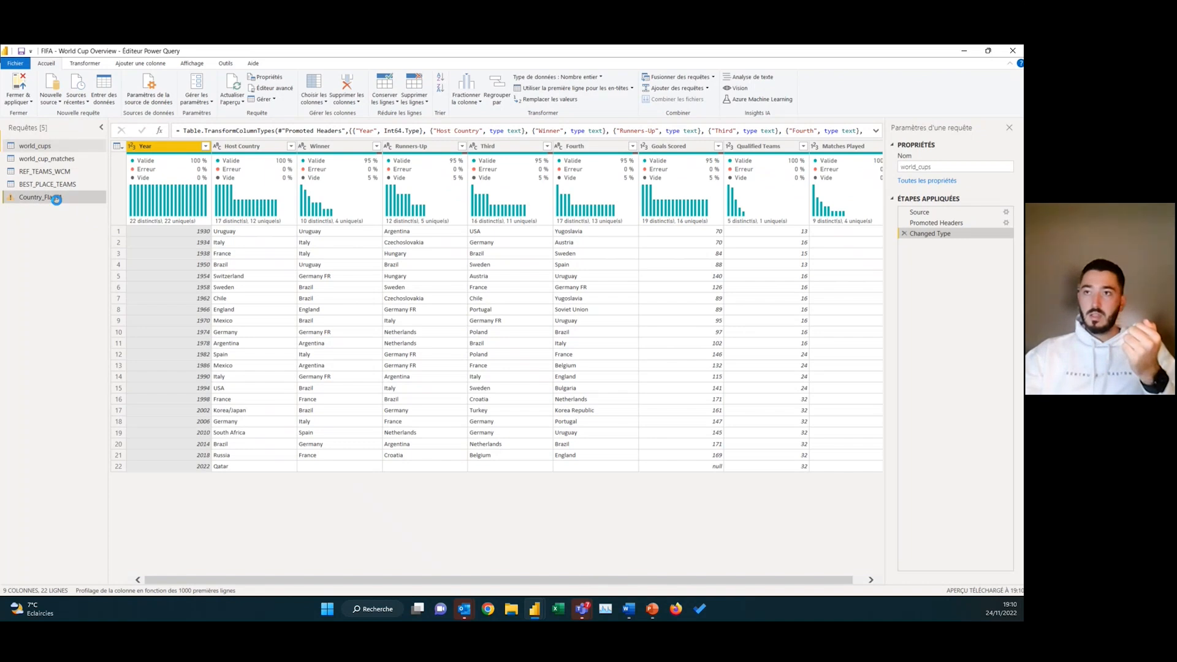